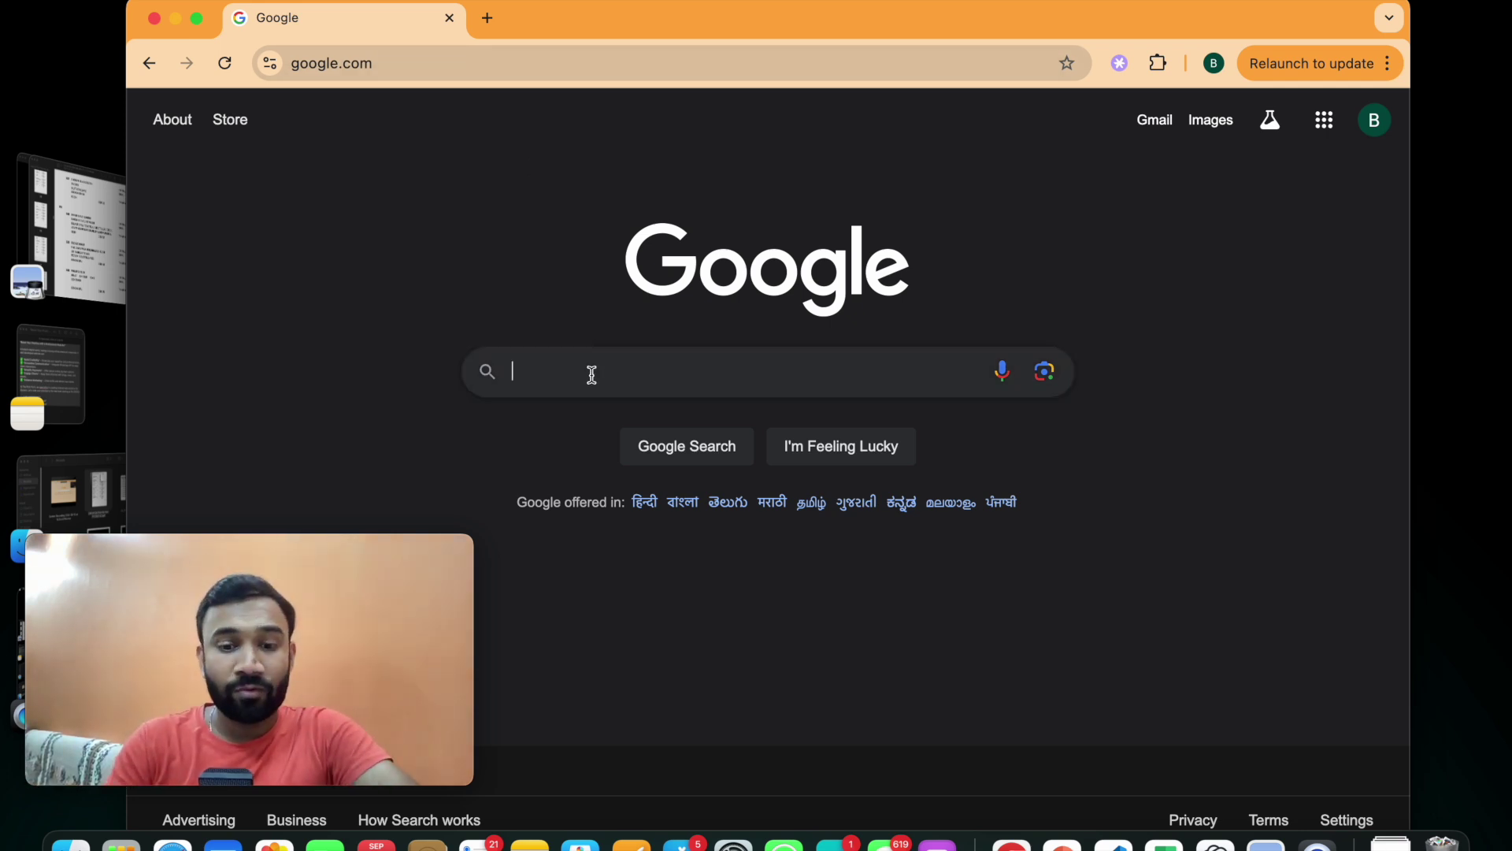
# Step: Search Google for "hostinger" and open the sponsored Hostinger - Web Hosting result in a full-screen window
pyautogui.write('hostinger')
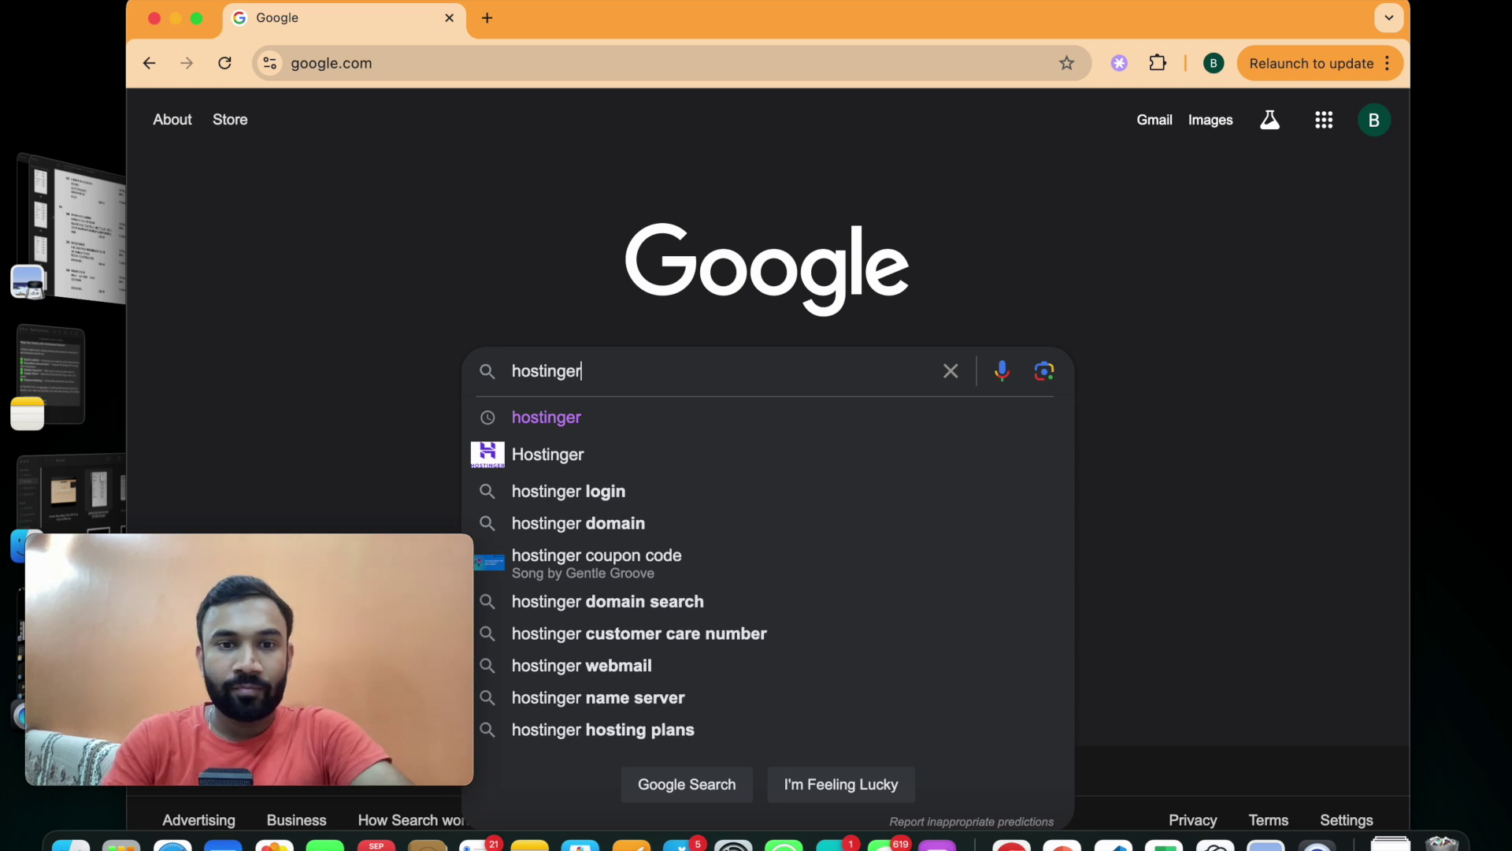
pyautogui.press('Return')
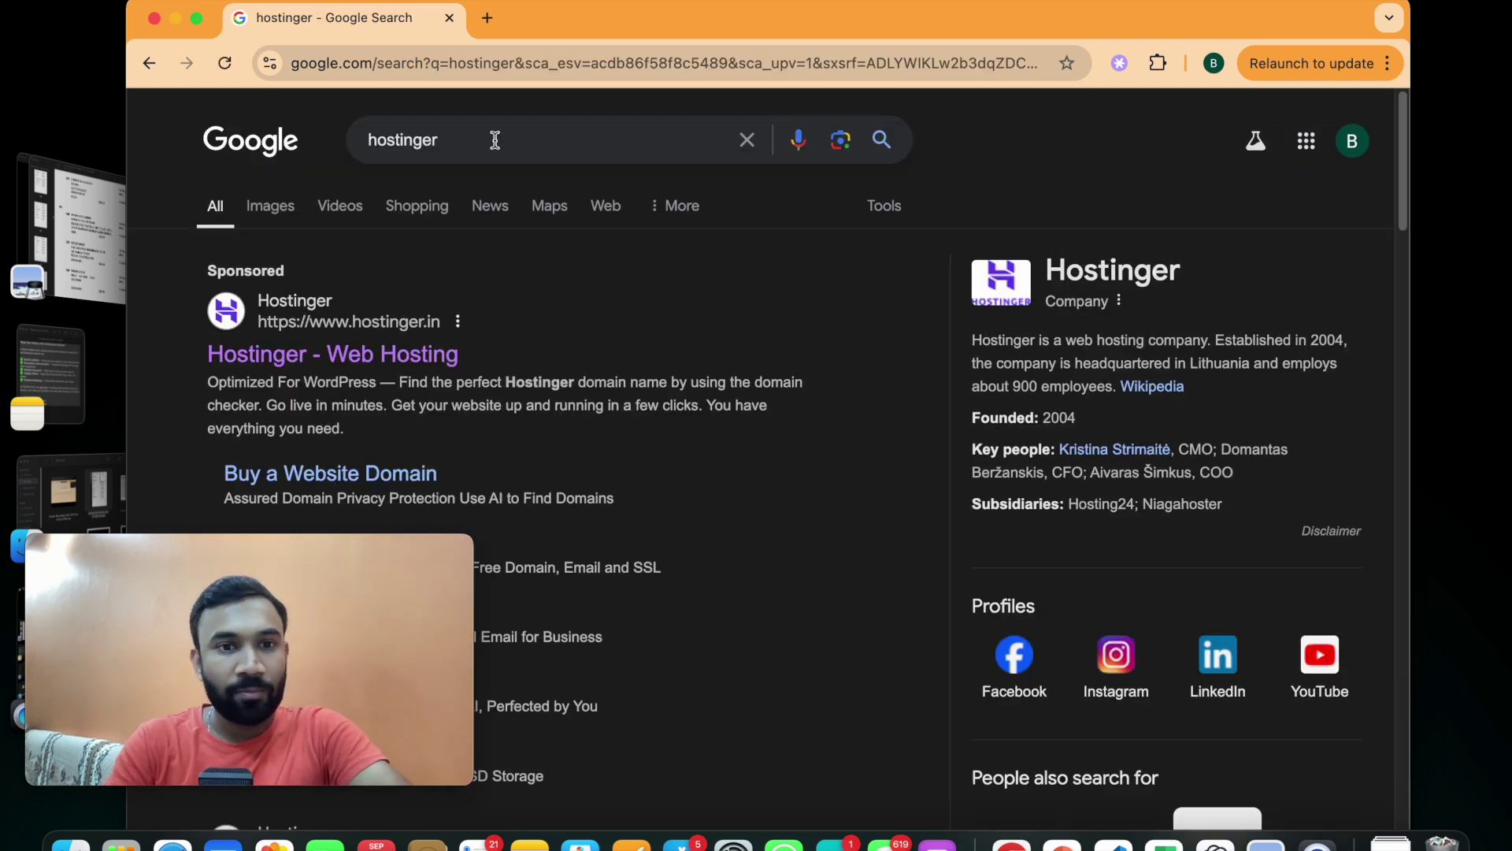
pyautogui.click(326, 364)
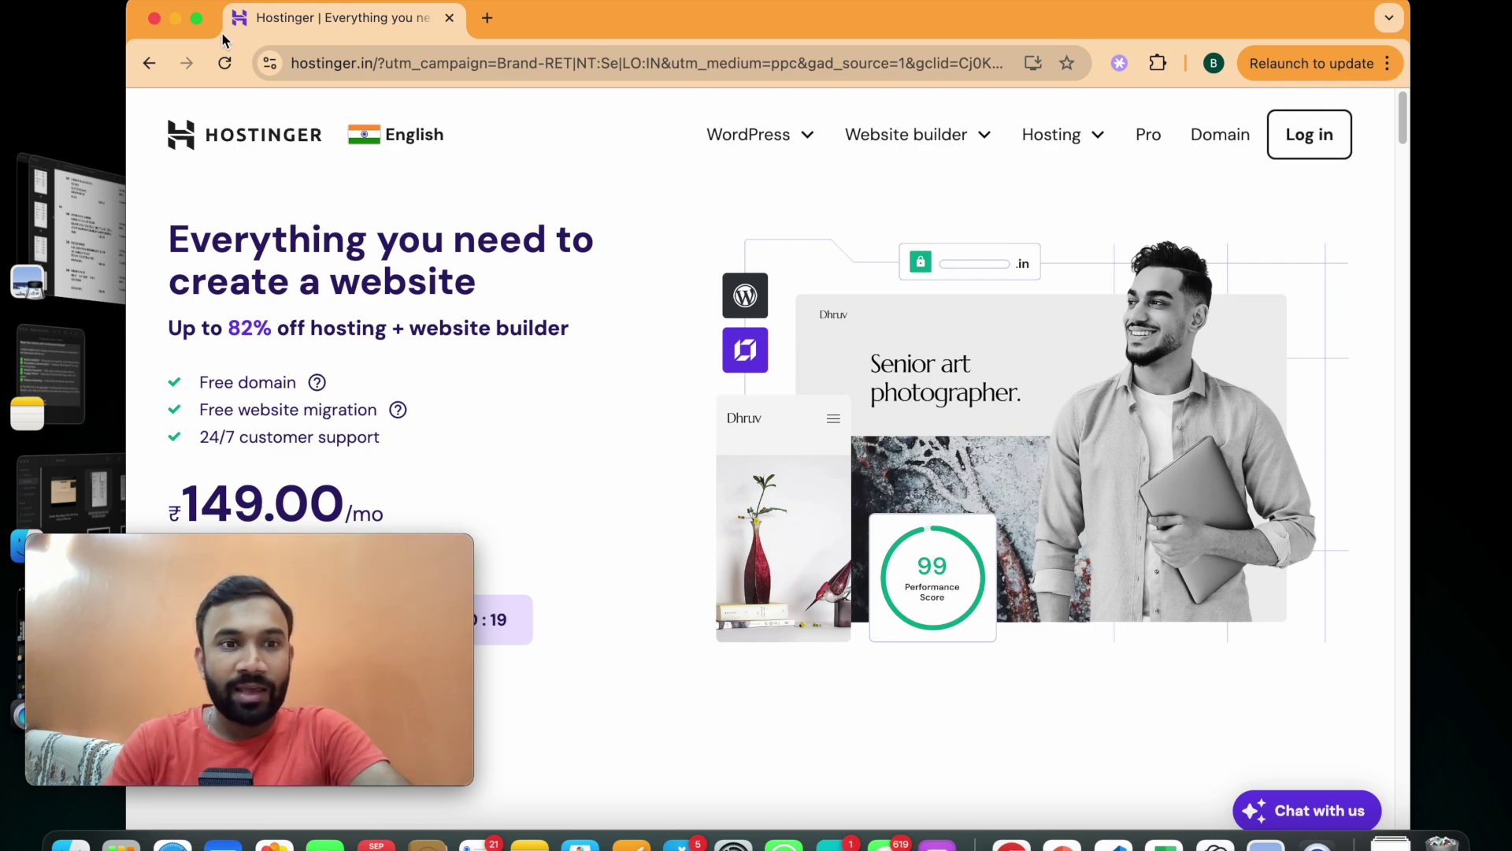
pyautogui.click(197, 17)
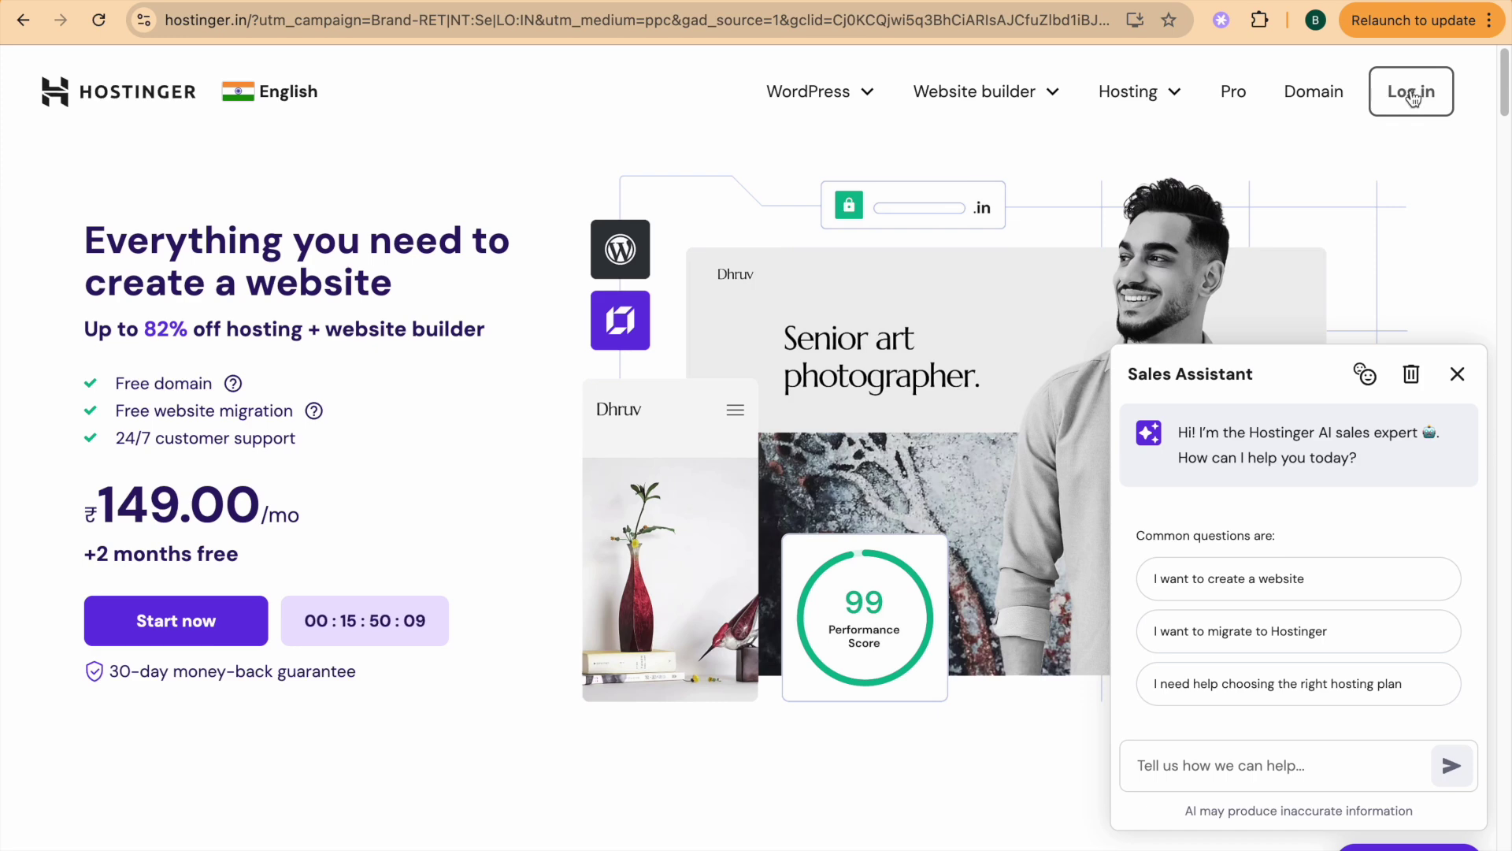
# Step: Log in to Hostinger through Google with the first listed account and show the hosting dashboard in full screen
pyautogui.click(1411, 92)
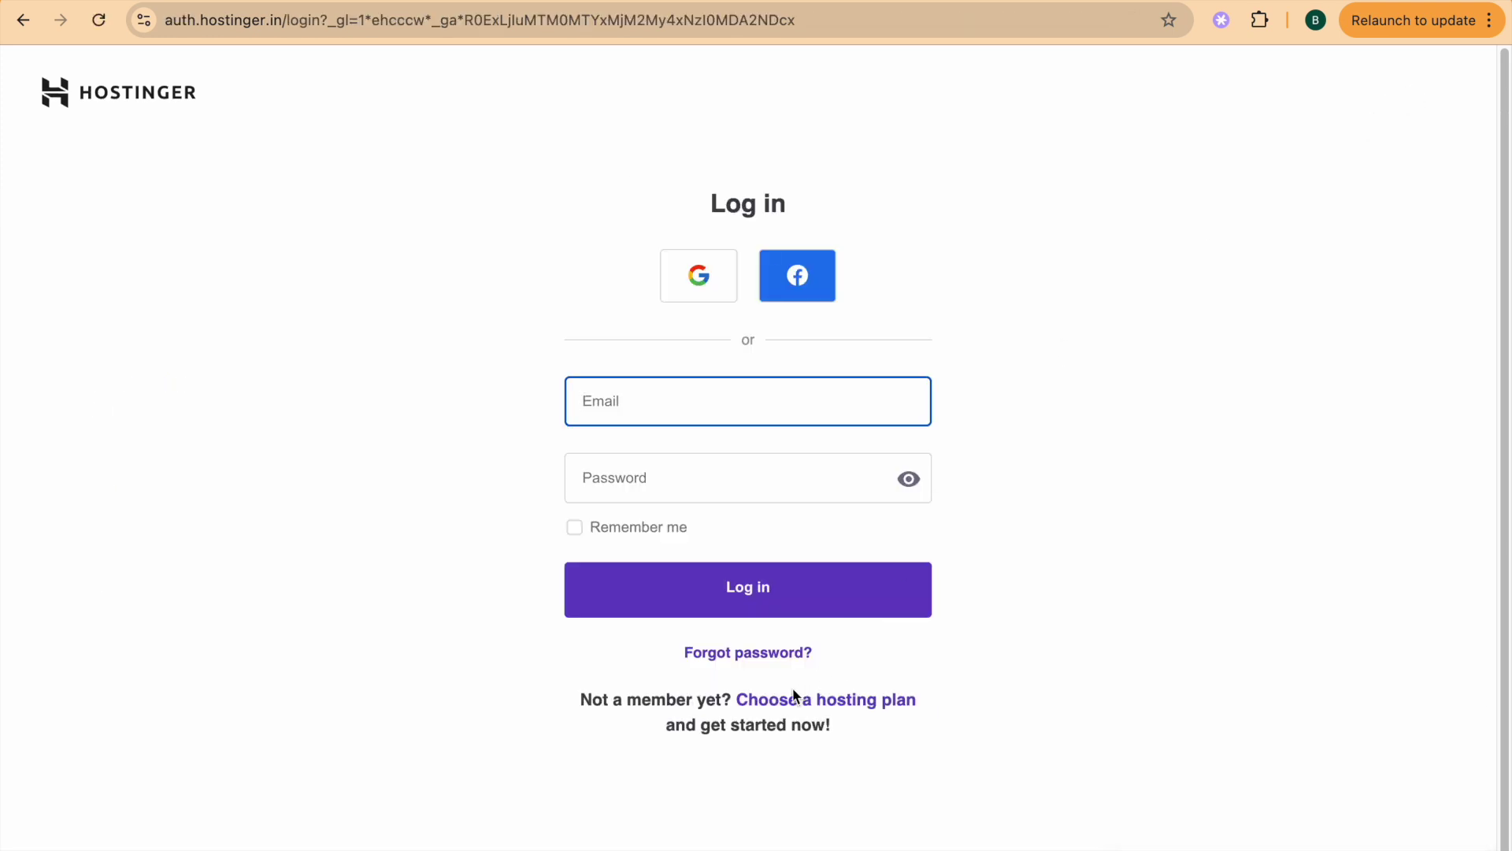
pyautogui.click(692, 291)
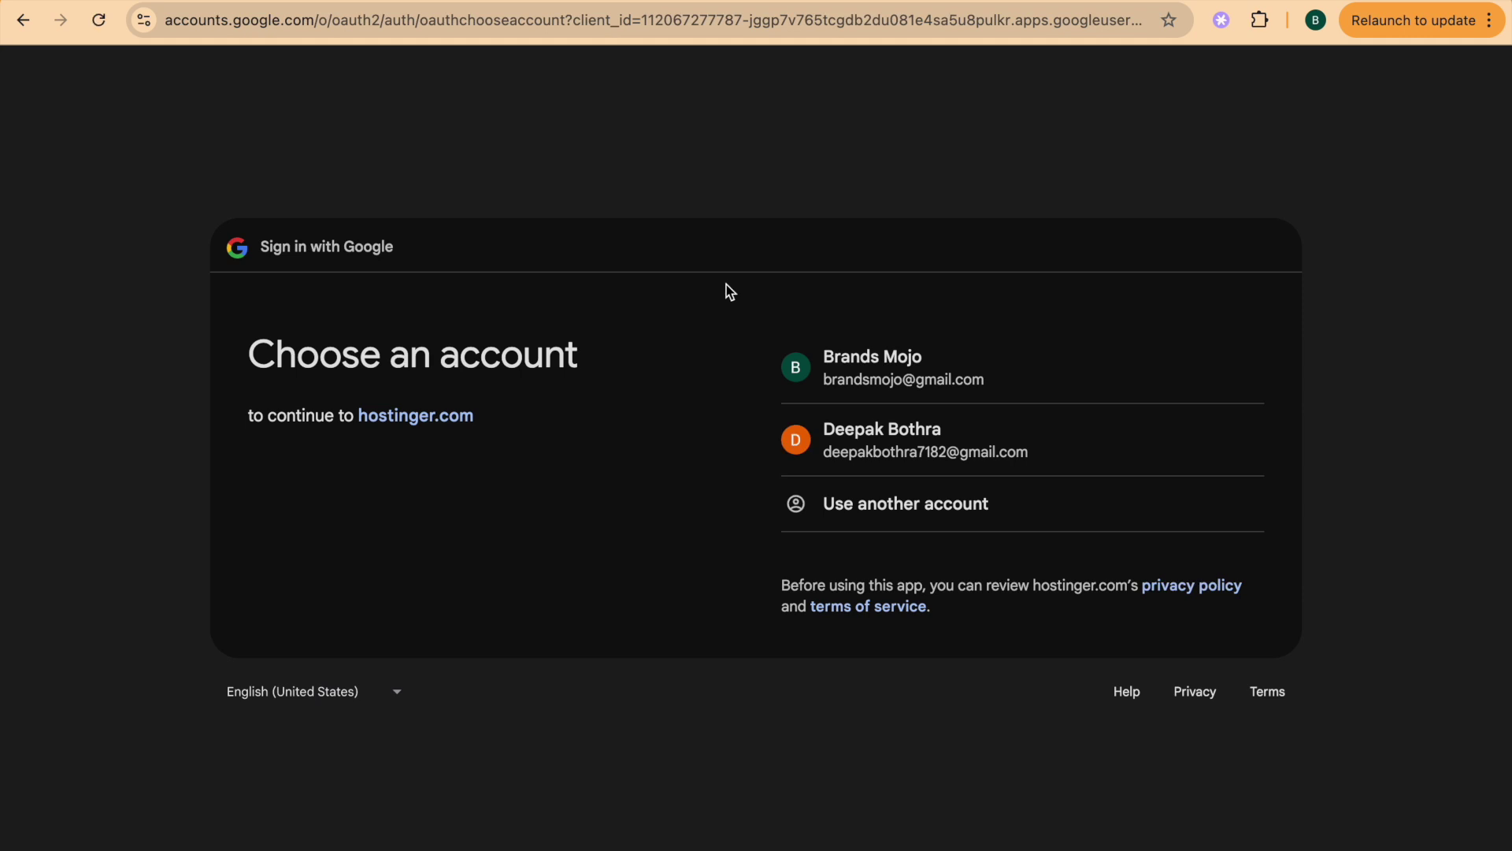
pyautogui.click(865, 364)
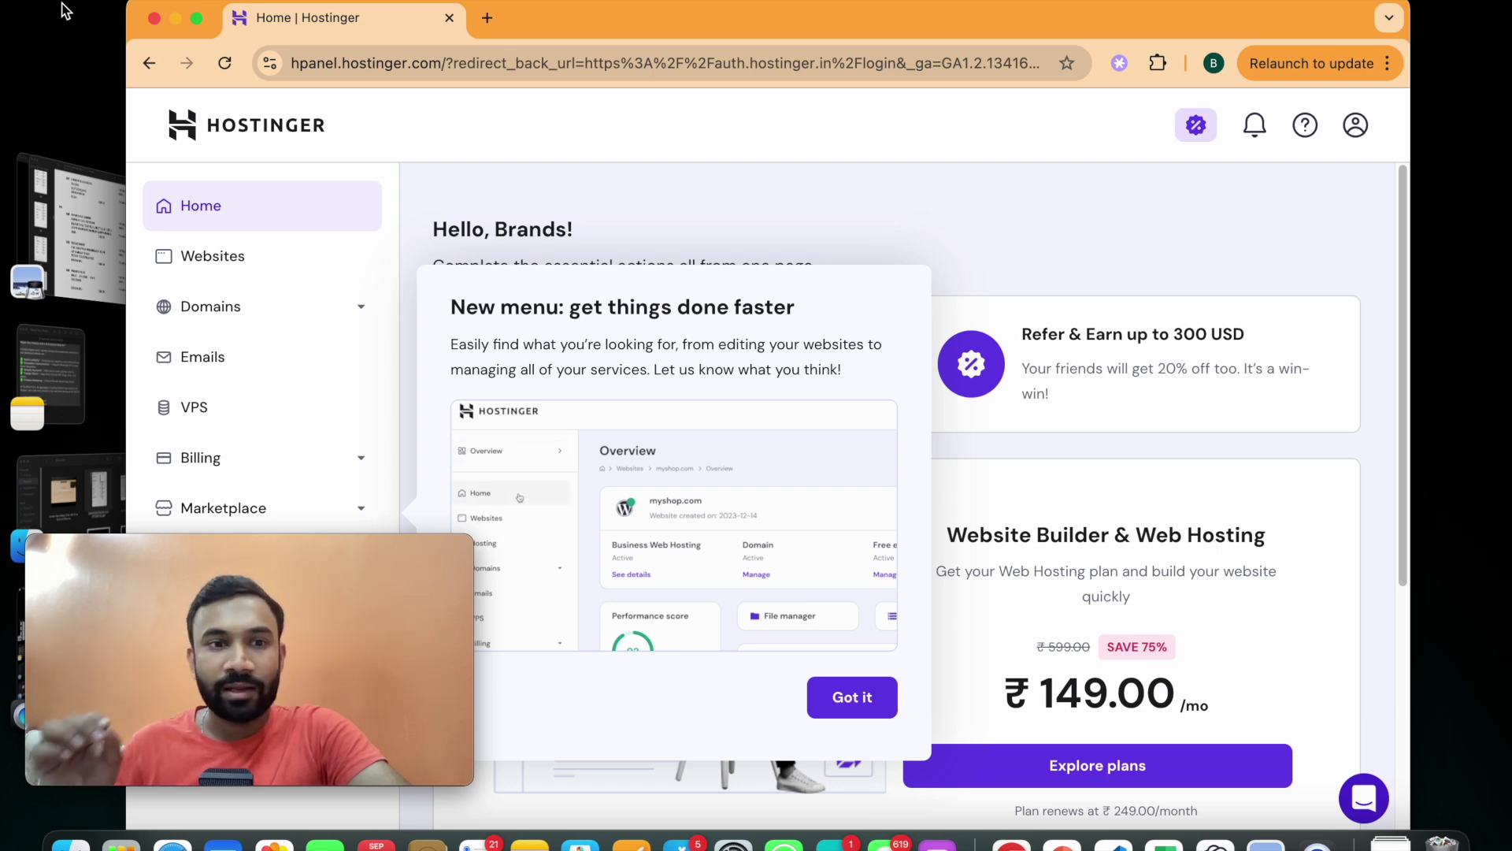
pyautogui.click(196, 18)
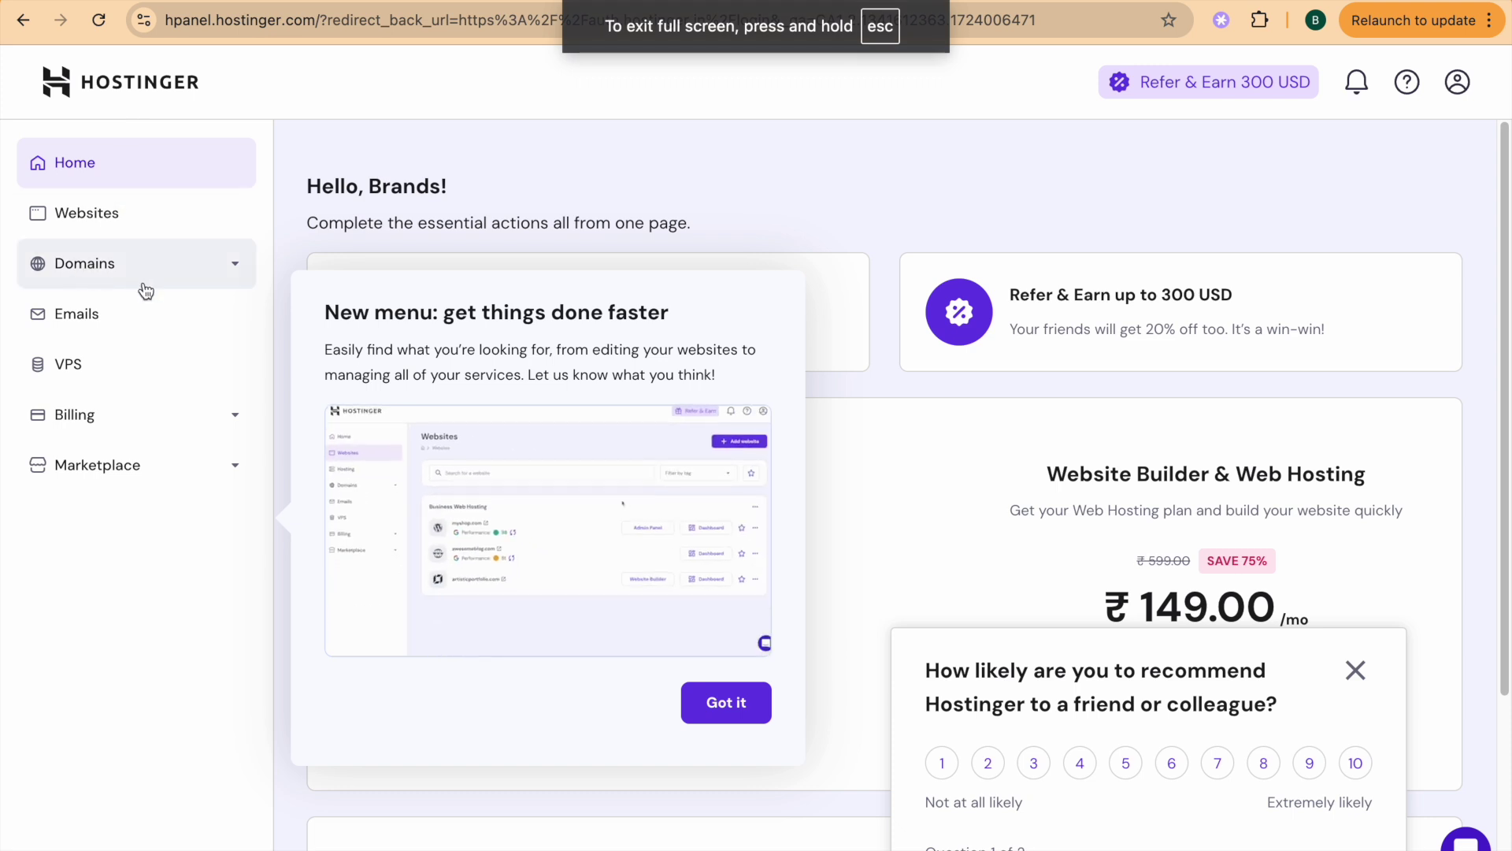
# Step: Open the web hosting plans from the Websites section, dismiss the recommendation survey, and leave full screen
pyautogui.click(116, 214)
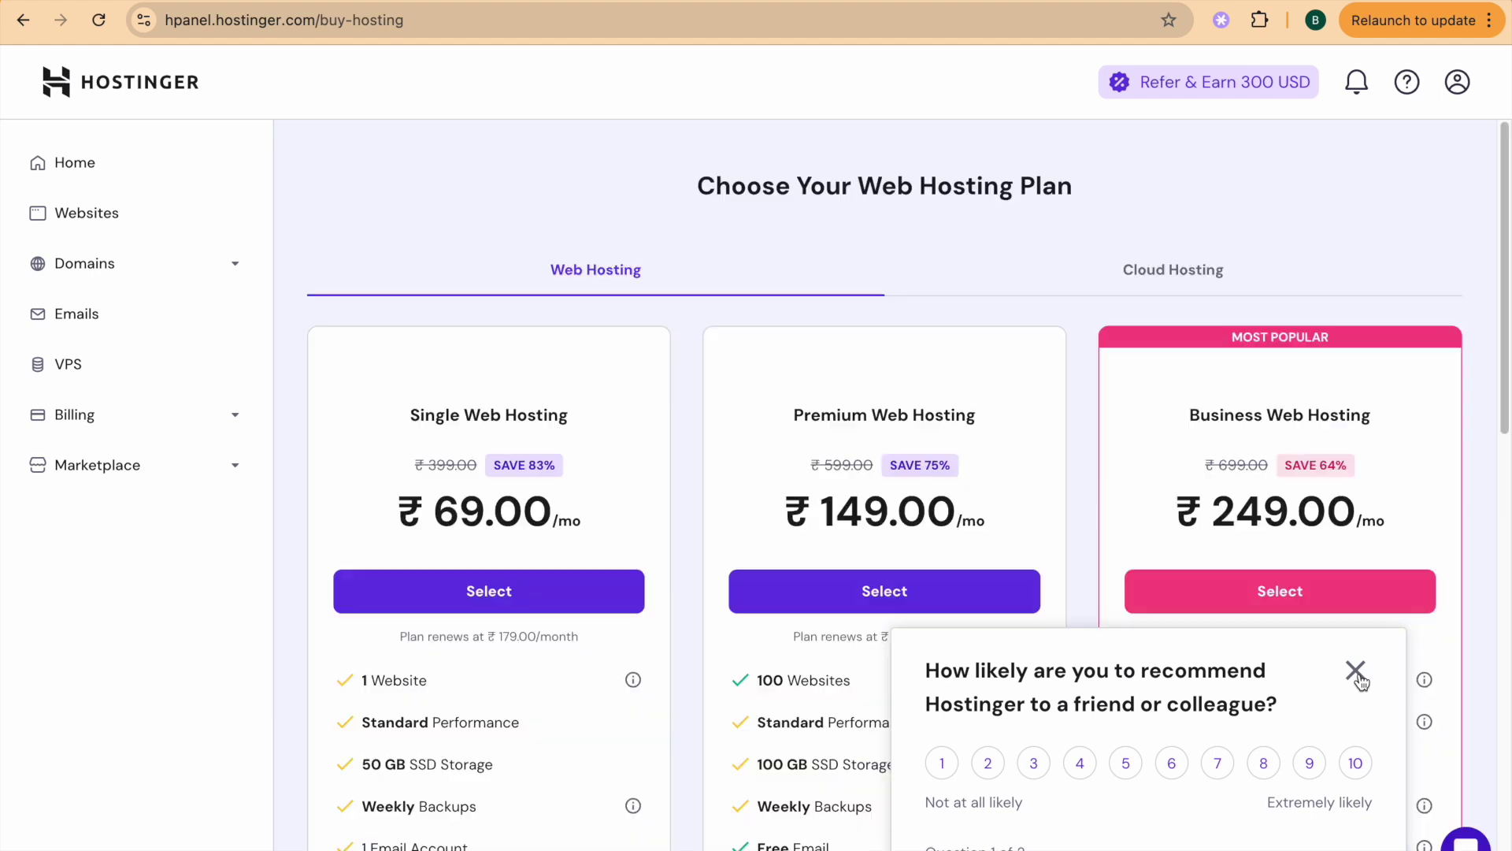
pyautogui.click(1358, 672)
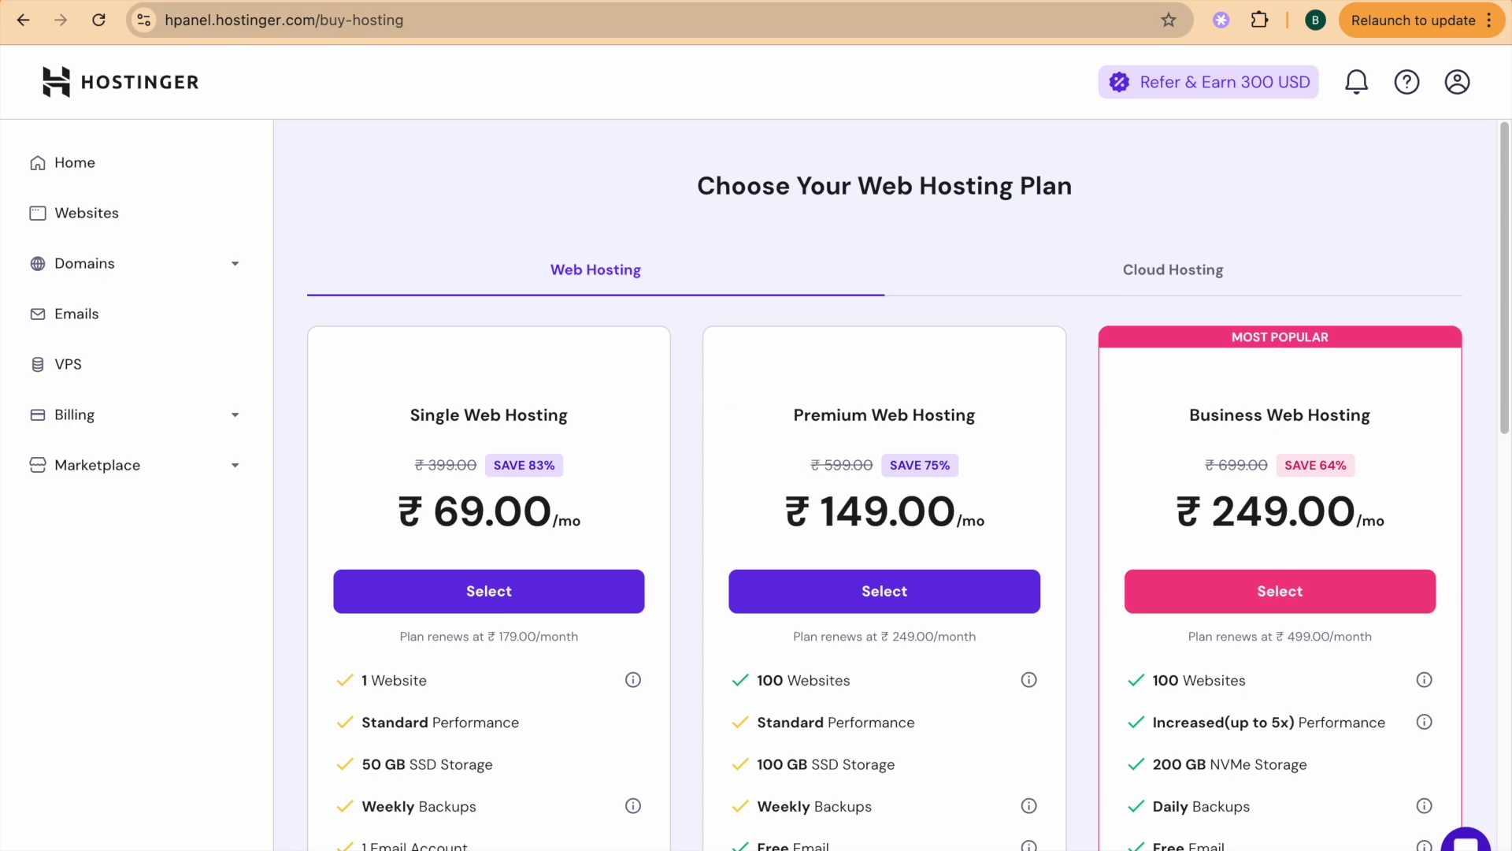
pyautogui.click(66, 4)
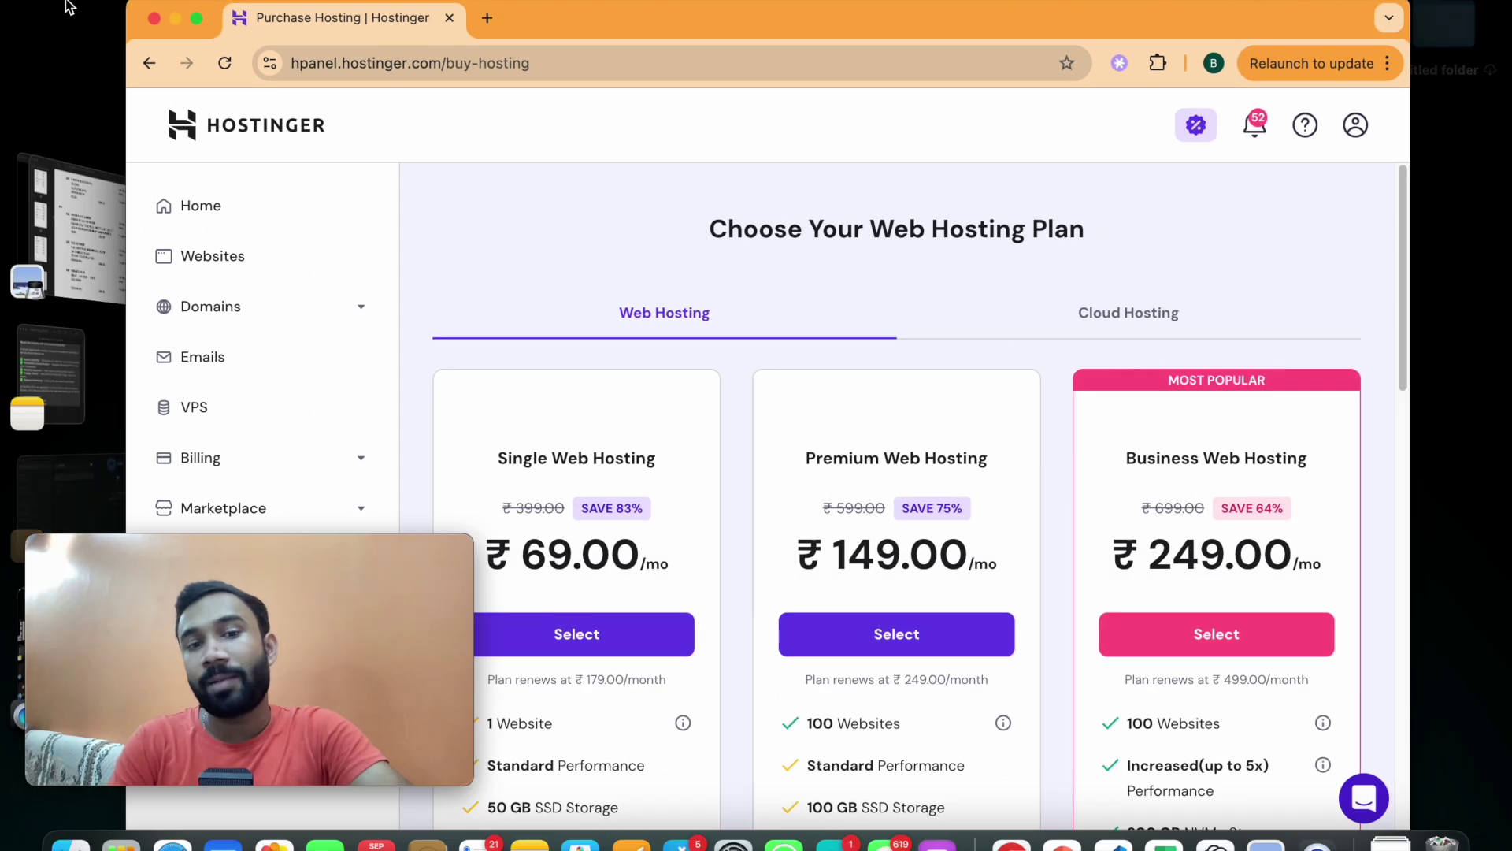
# Step: Examine the Single Web Hosting plan's website allowance and whether it includes a free domain
pyautogui.scroll(-3, 468, 443)
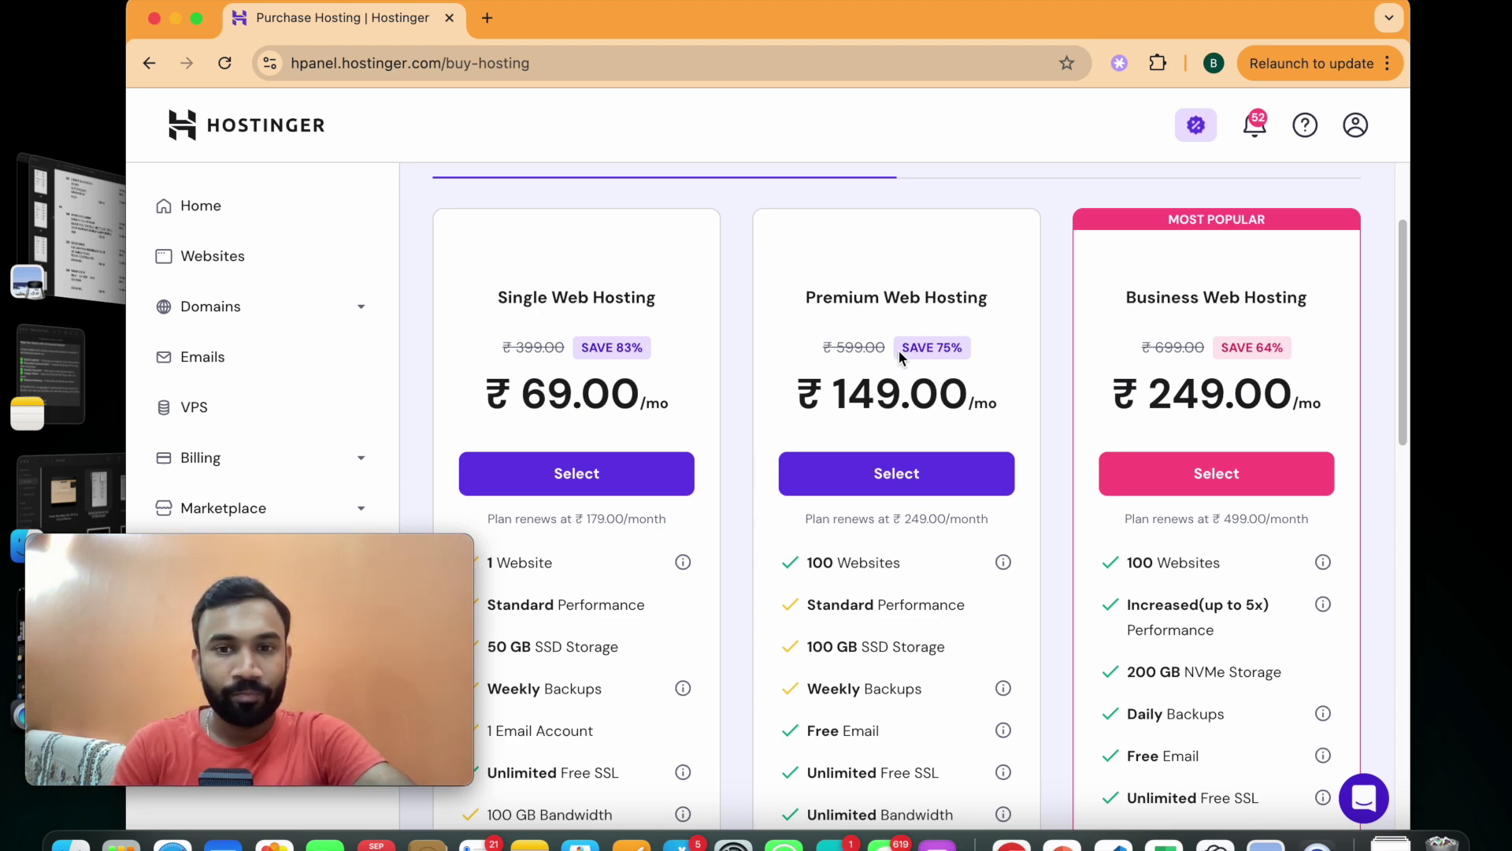
pyautogui.scroll(-2, 902, 356)
pyautogui.moveTo(498, 220); pyautogui.dragTo(660, 230)
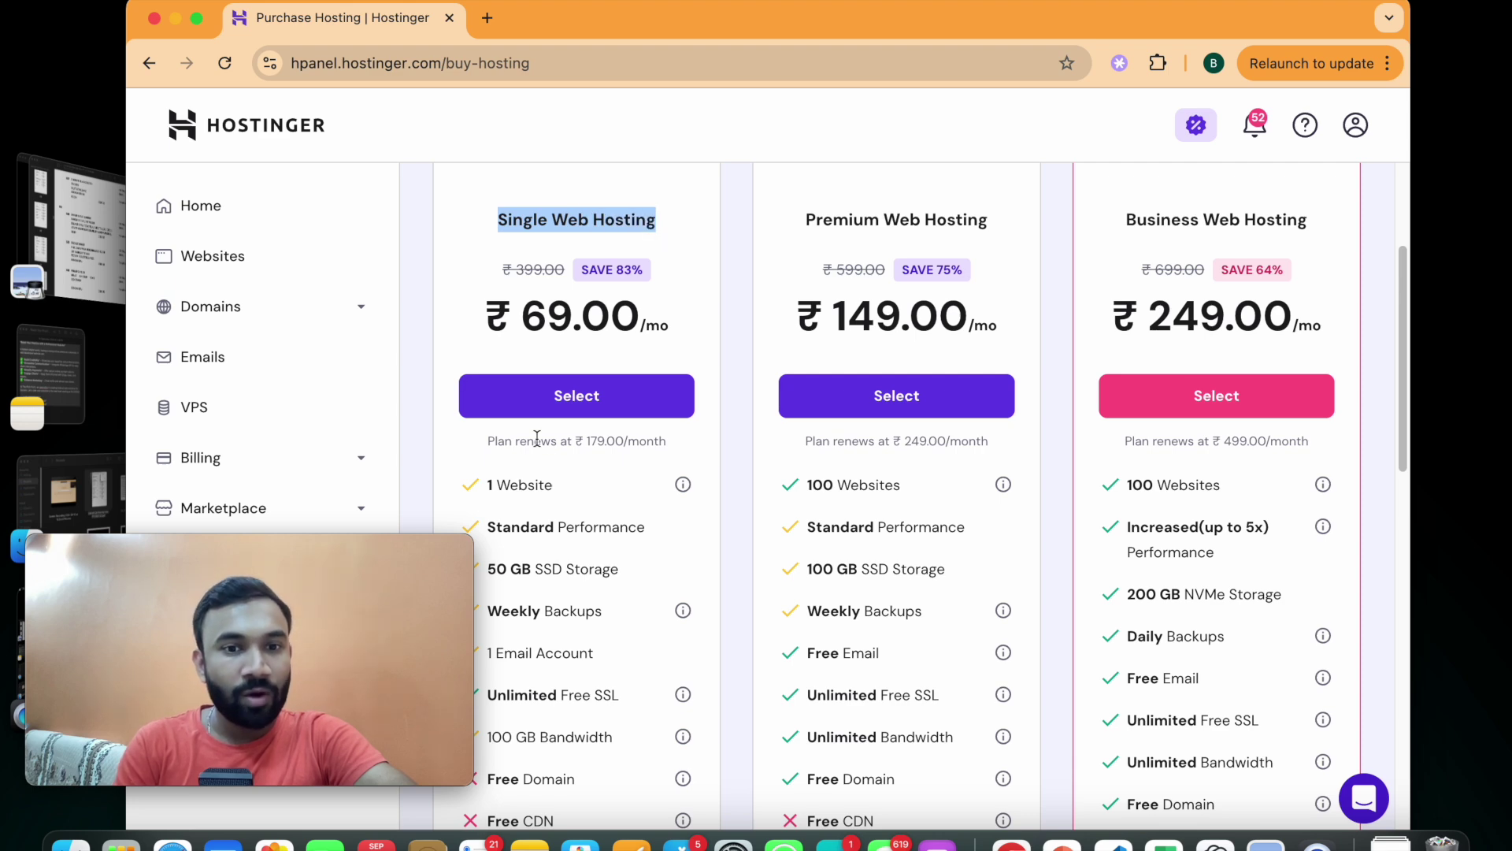
pyautogui.moveTo(488, 483); pyautogui.dragTo(572, 487)
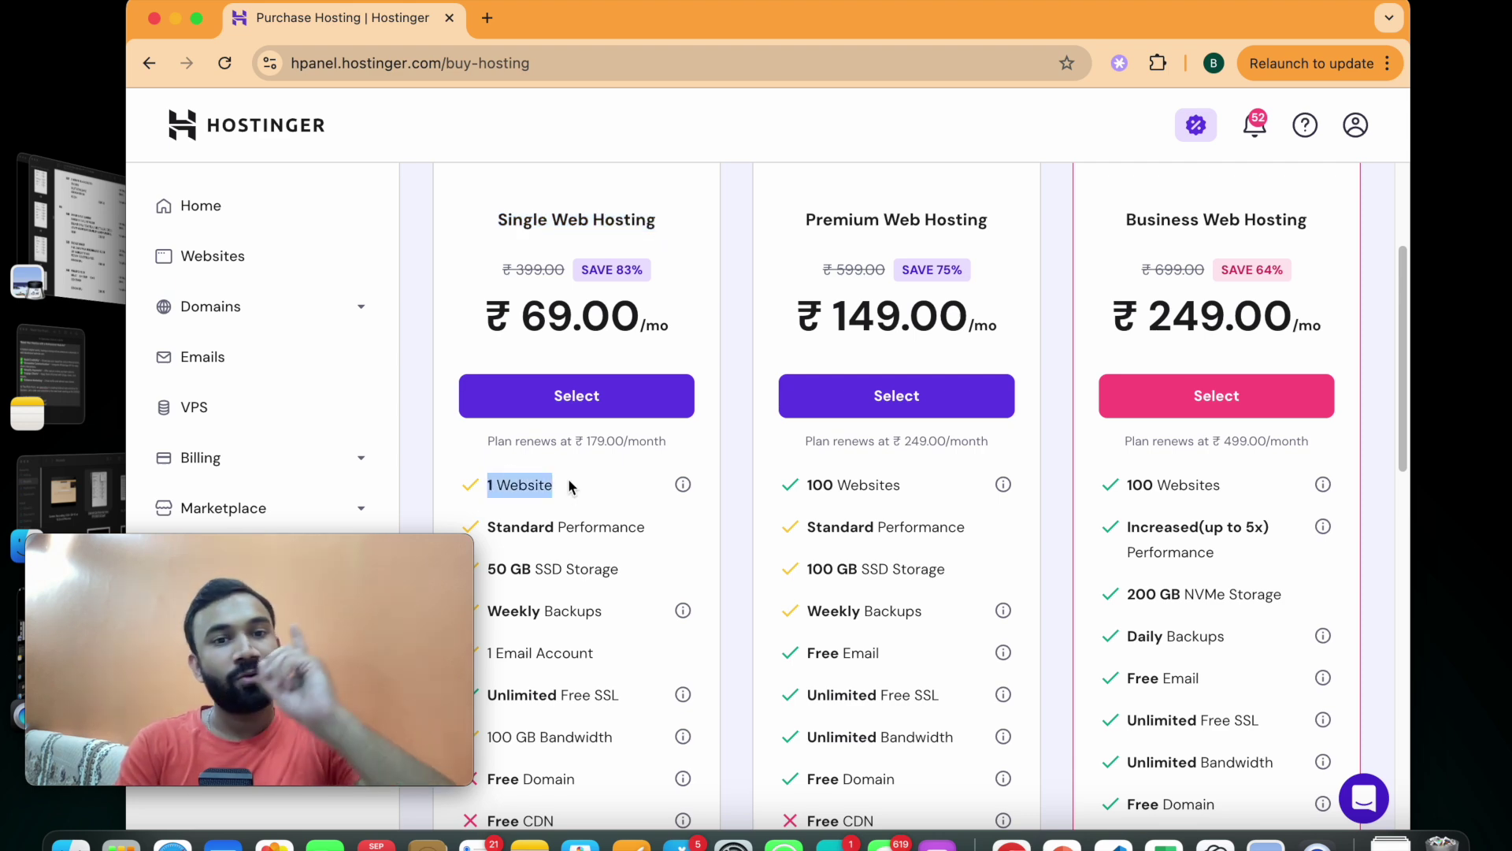
pyautogui.scroll(-3, 536, 486)
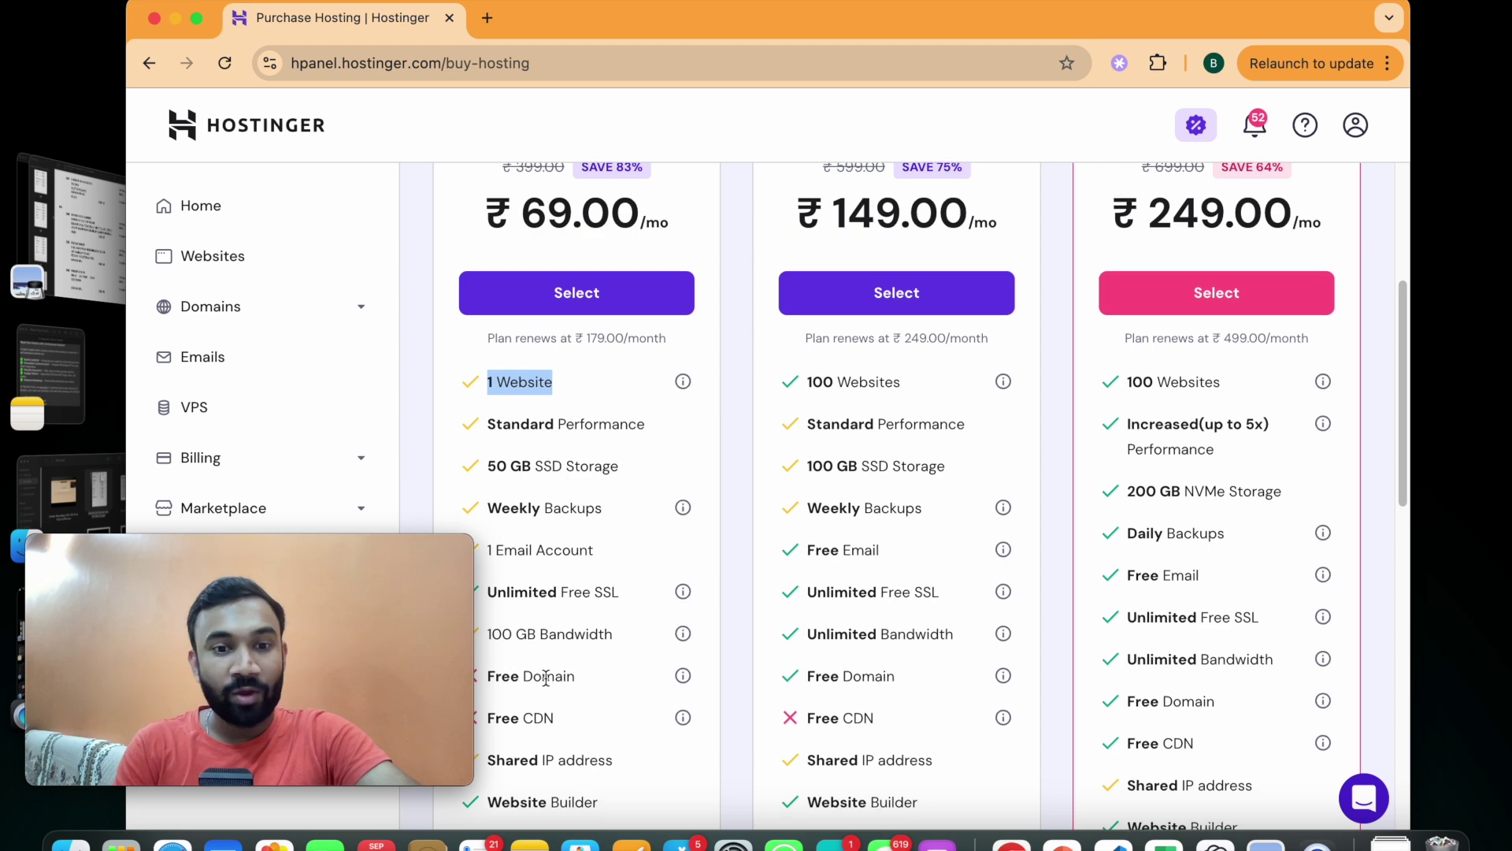
pyautogui.moveTo(410, 555); pyautogui.dragTo(365, 327)
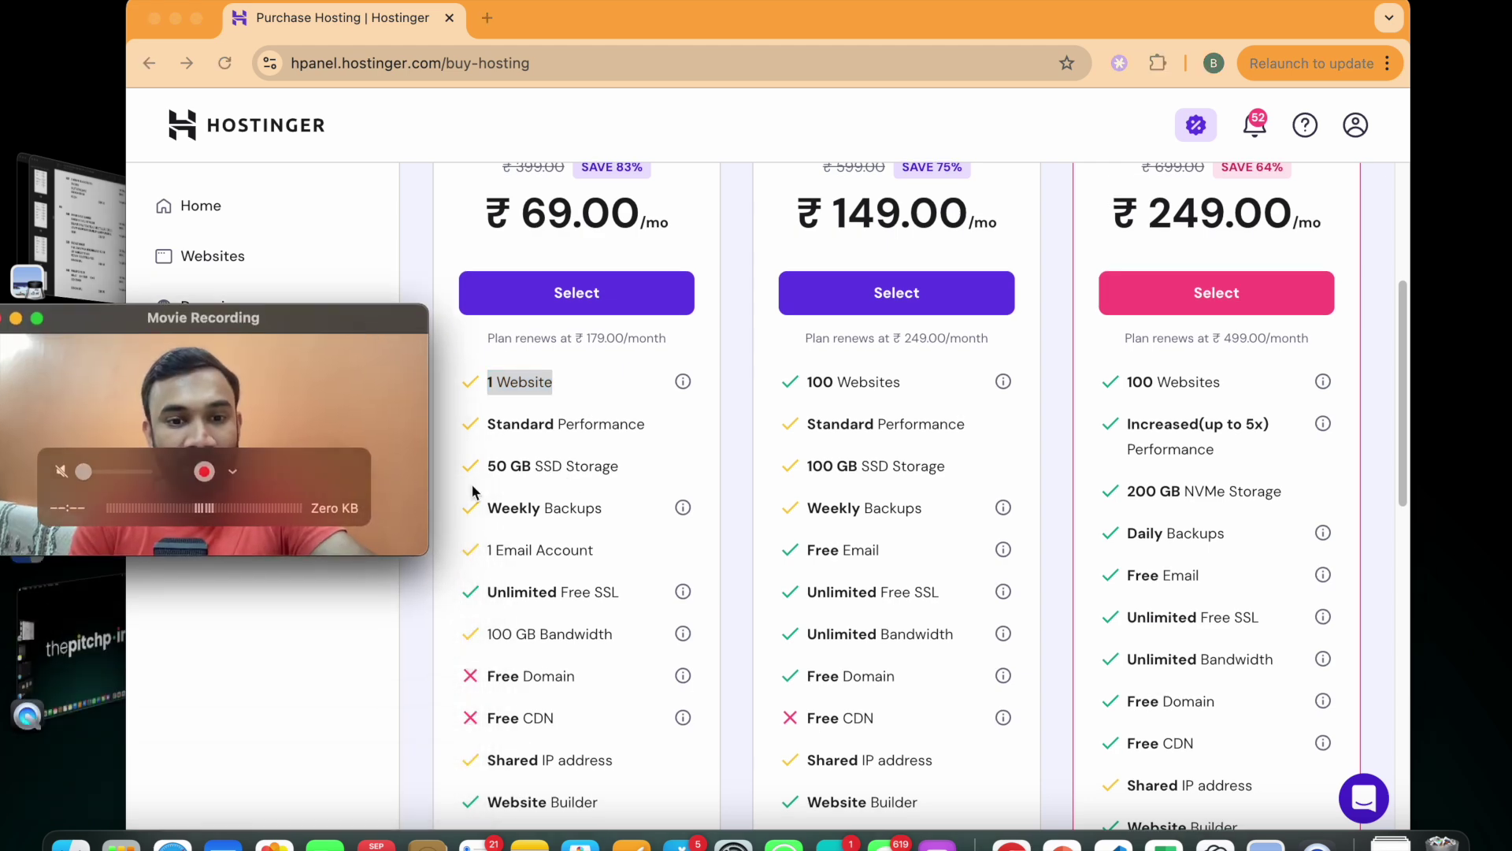
pyautogui.click(489, 676)
pyautogui.moveTo(542, 676); pyautogui.dragTo(573, 675)
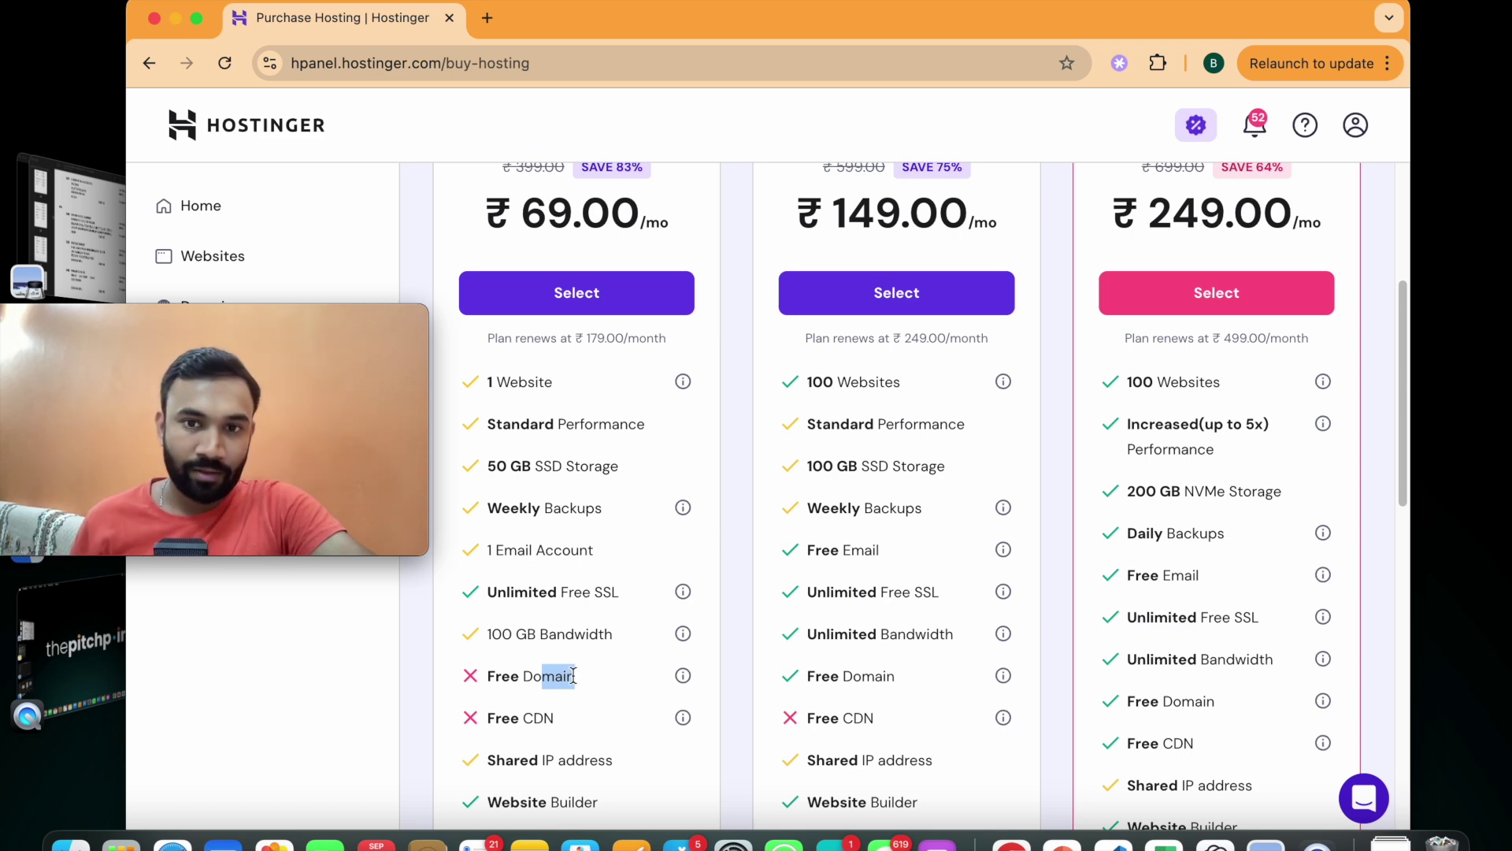
# Step: Examine the Premium Web Hosting plan's website and domain allowances, and compare storage across the three plans
pyautogui.scroll(2, 574, 675)
pyautogui.moveTo(816, 175); pyautogui.dragTo(955, 174)
pyautogui.moveTo(812, 440); pyautogui.dragTo(877, 439)
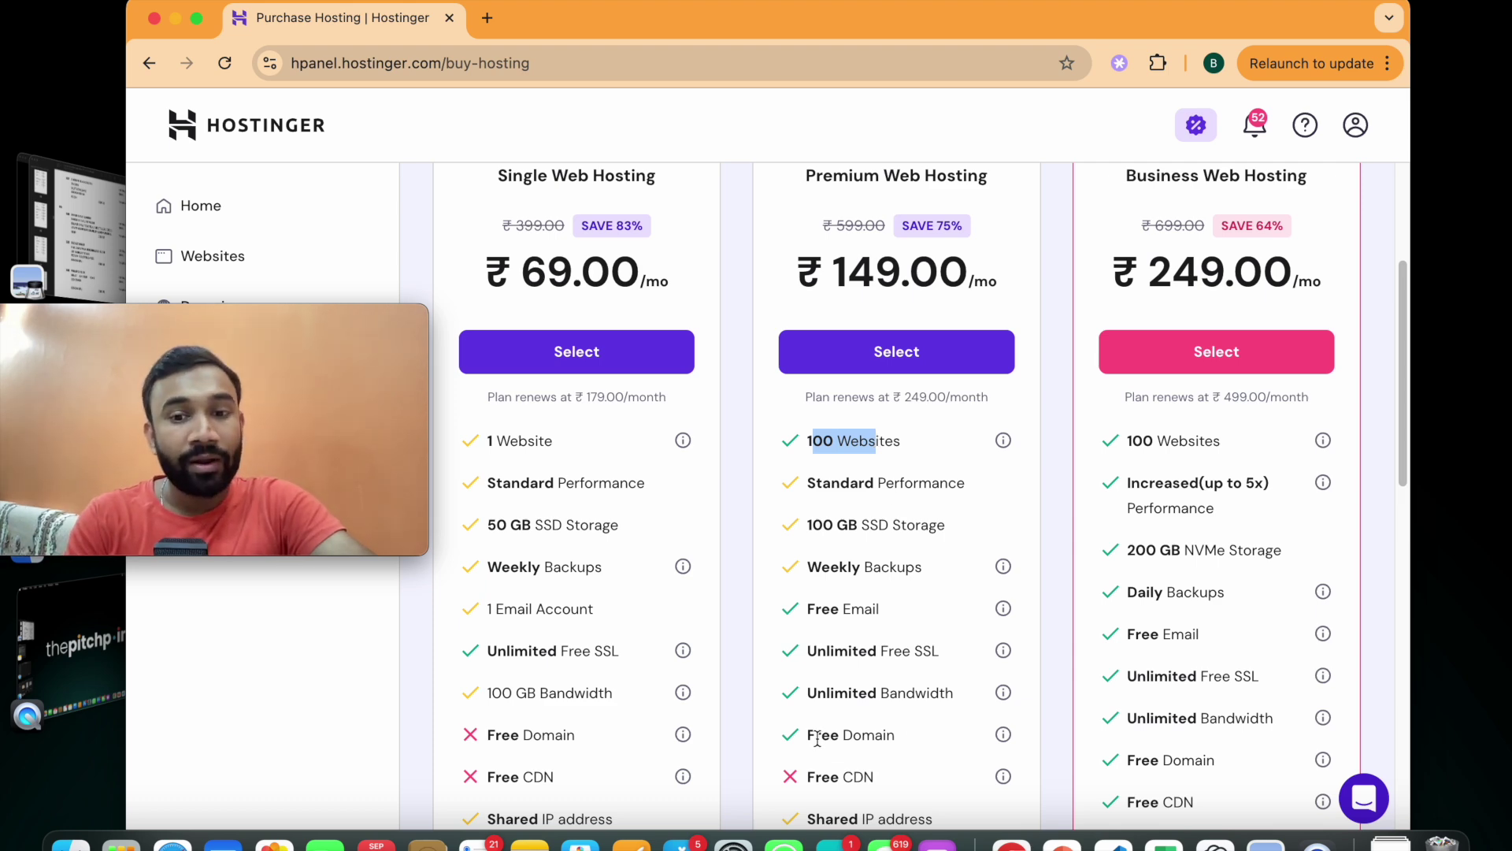
pyautogui.moveTo(816, 735); pyautogui.dragTo(894, 735)
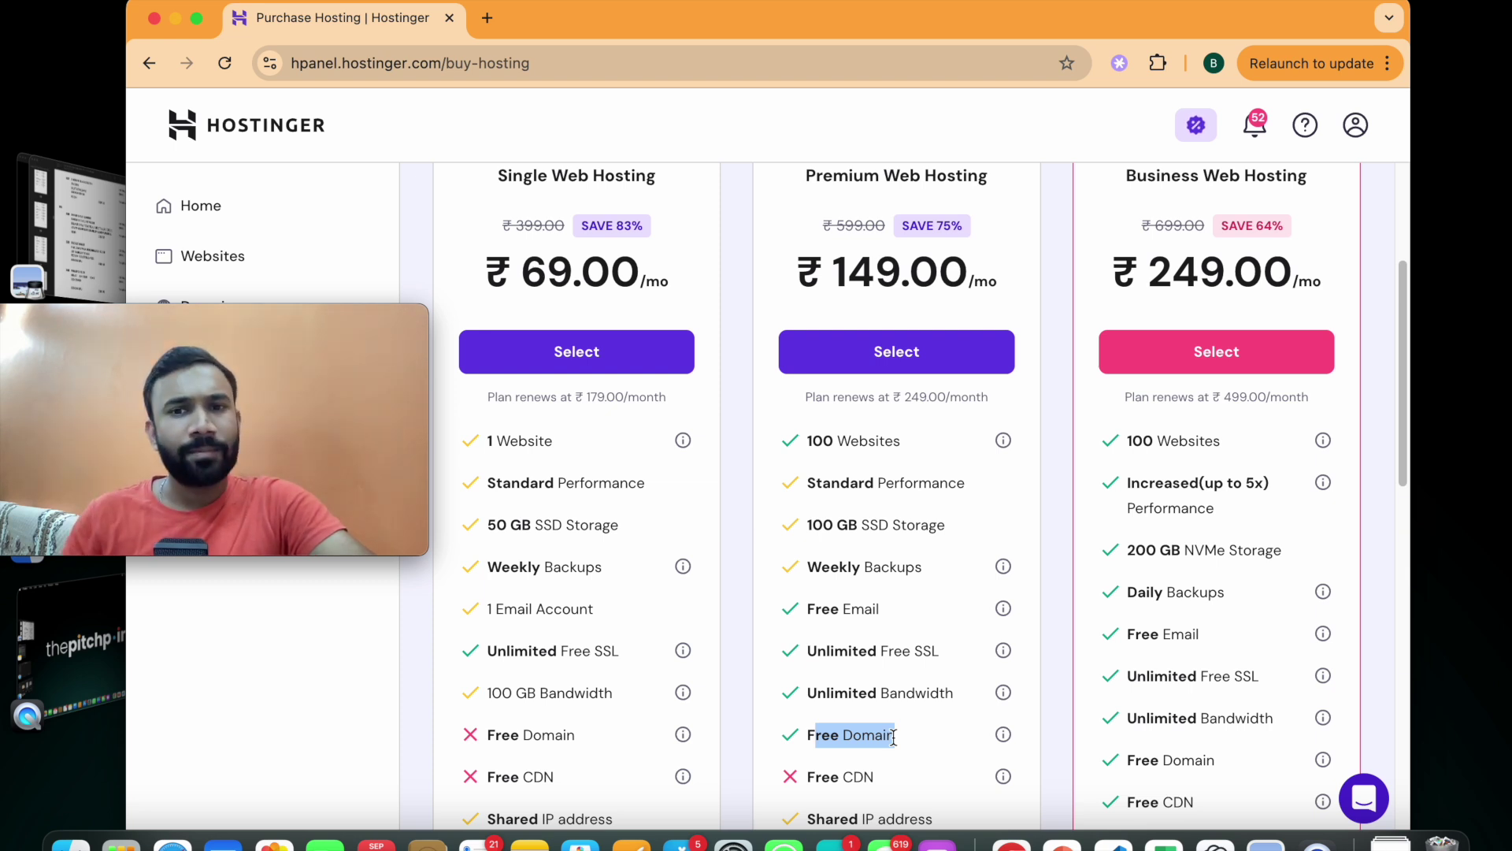
pyautogui.moveTo(805, 174); pyautogui.dragTo(984, 180)
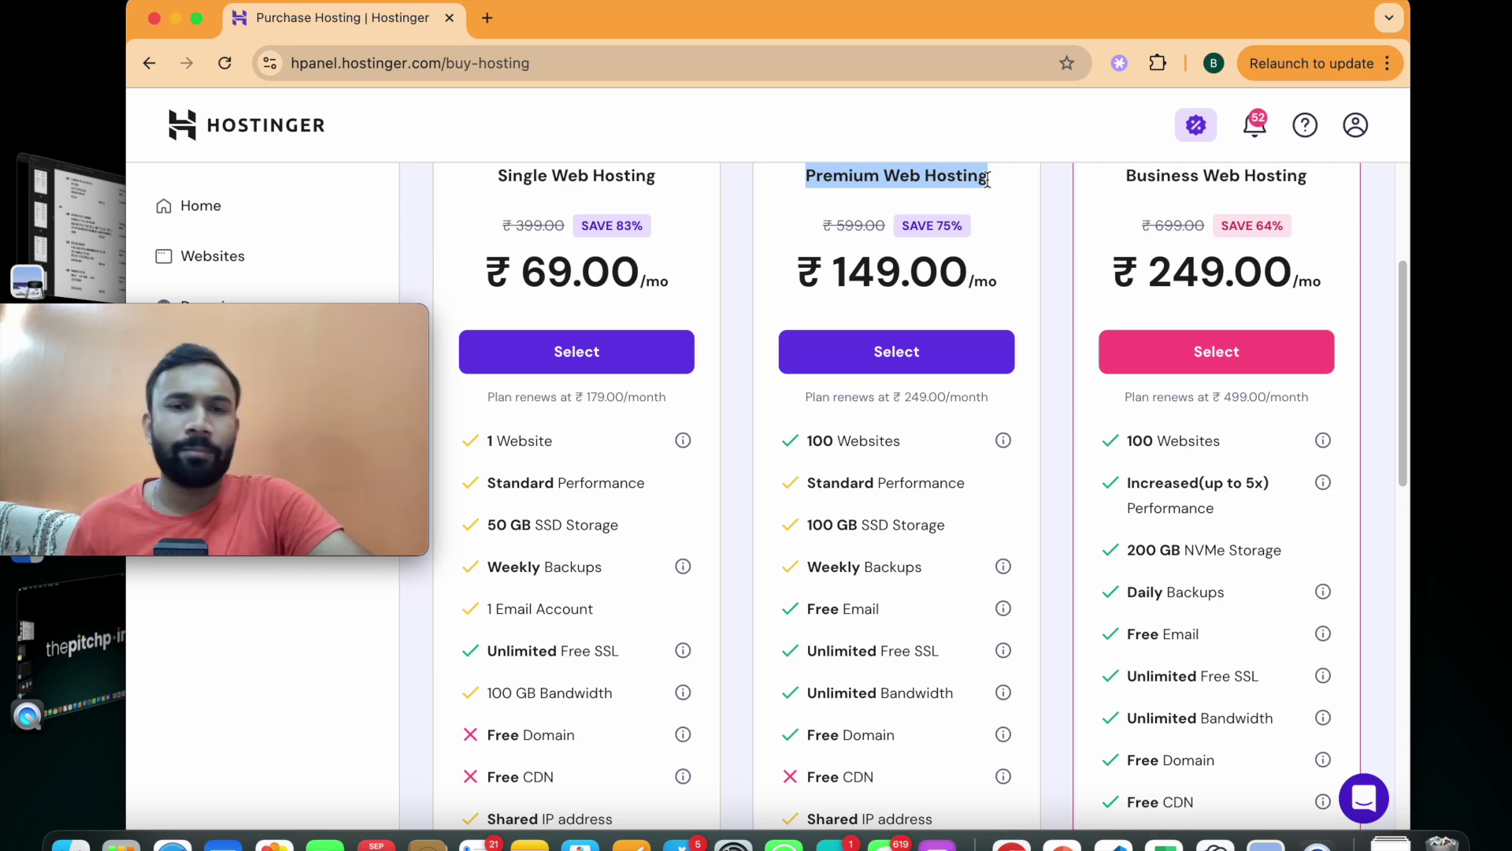
pyautogui.scroll(-2, 956, 404)
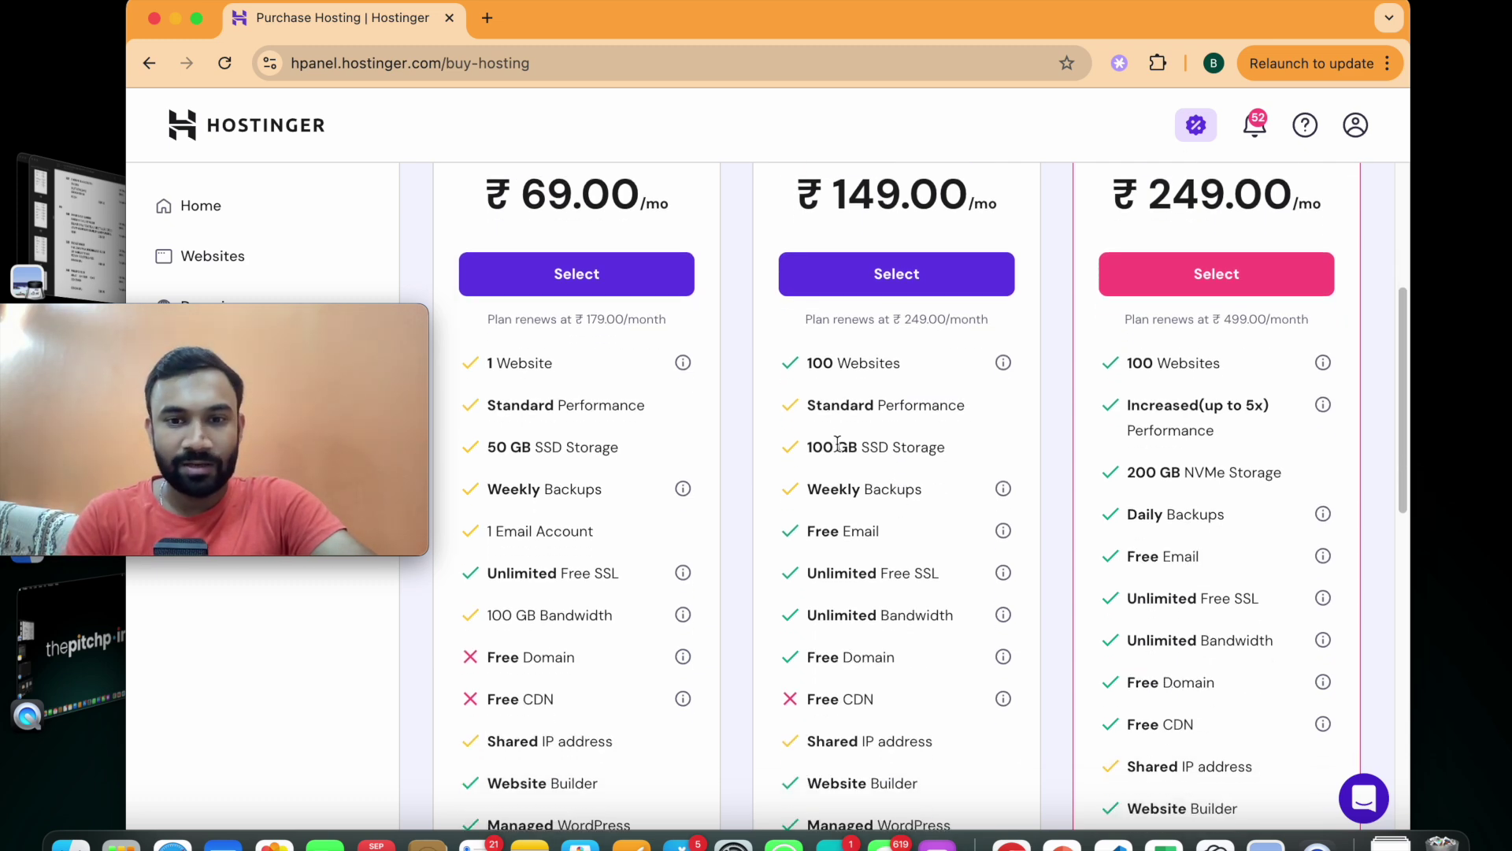
pyautogui.moveTo(807, 406); pyautogui.dragTo(922, 412)
pyautogui.moveTo(808, 446); pyautogui.dragTo(943, 447)
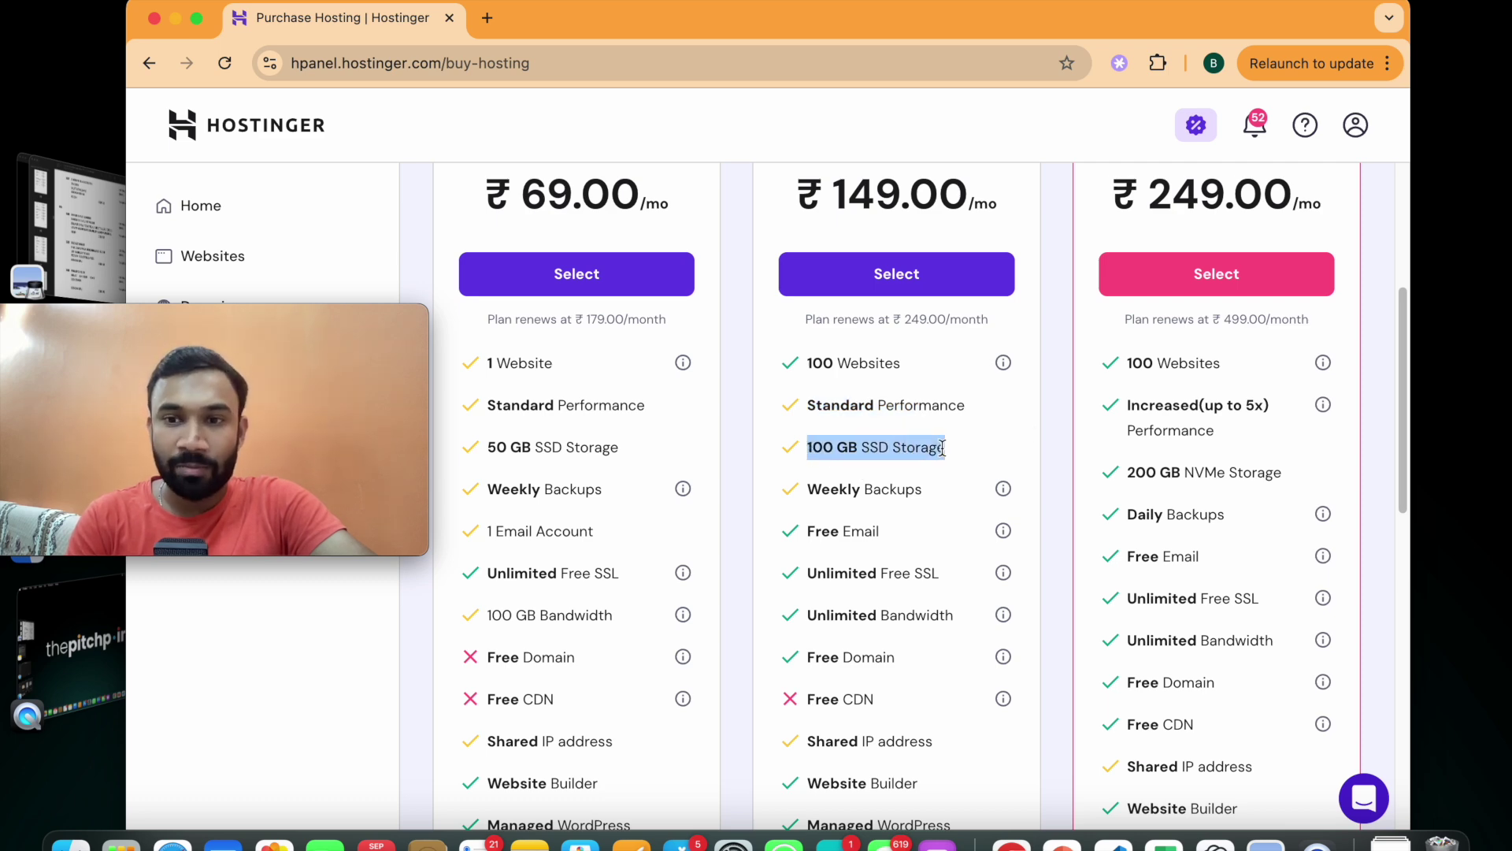
pyautogui.moveTo(1131, 476); pyautogui.dragTo(1213, 480)
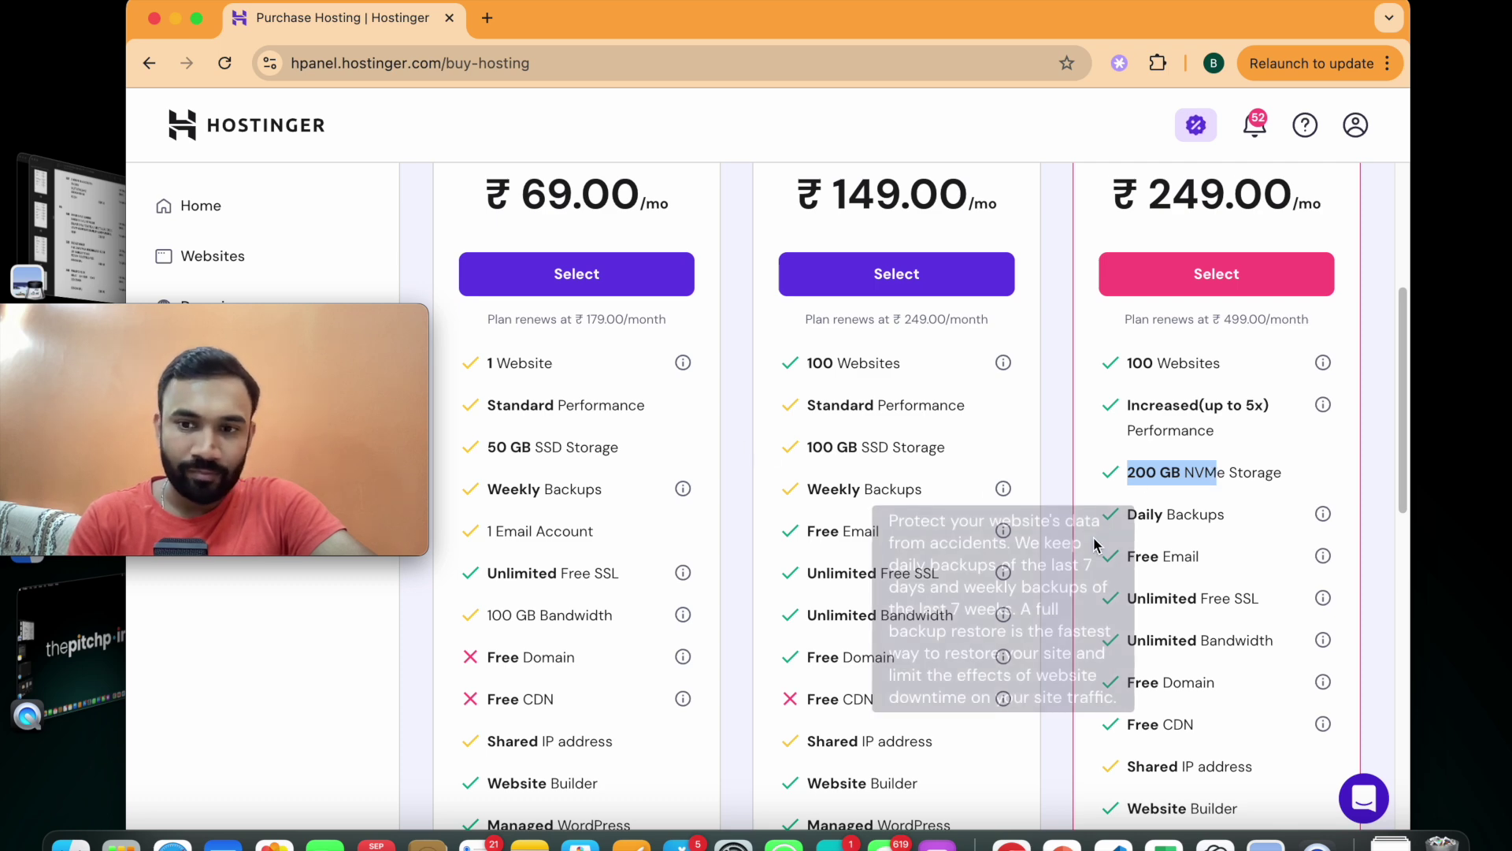
pyautogui.moveTo(490, 447); pyautogui.dragTo(596, 447)
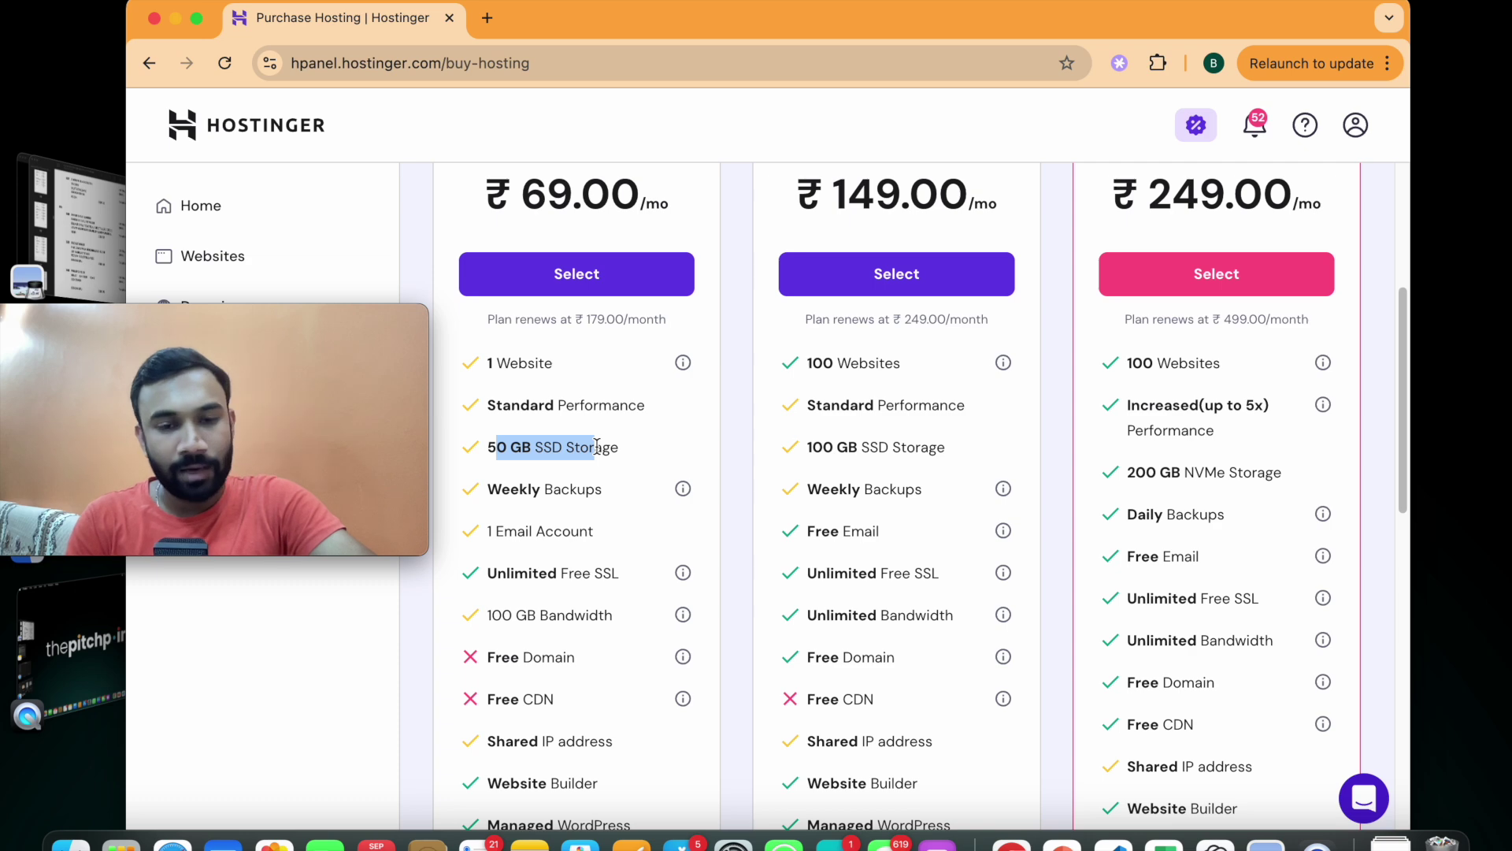
# Step: Compare the backup frequency of the Single, Premium and Business Web Hosting plans
pyautogui.moveTo(528, 489); pyautogui.dragTo(626, 492)
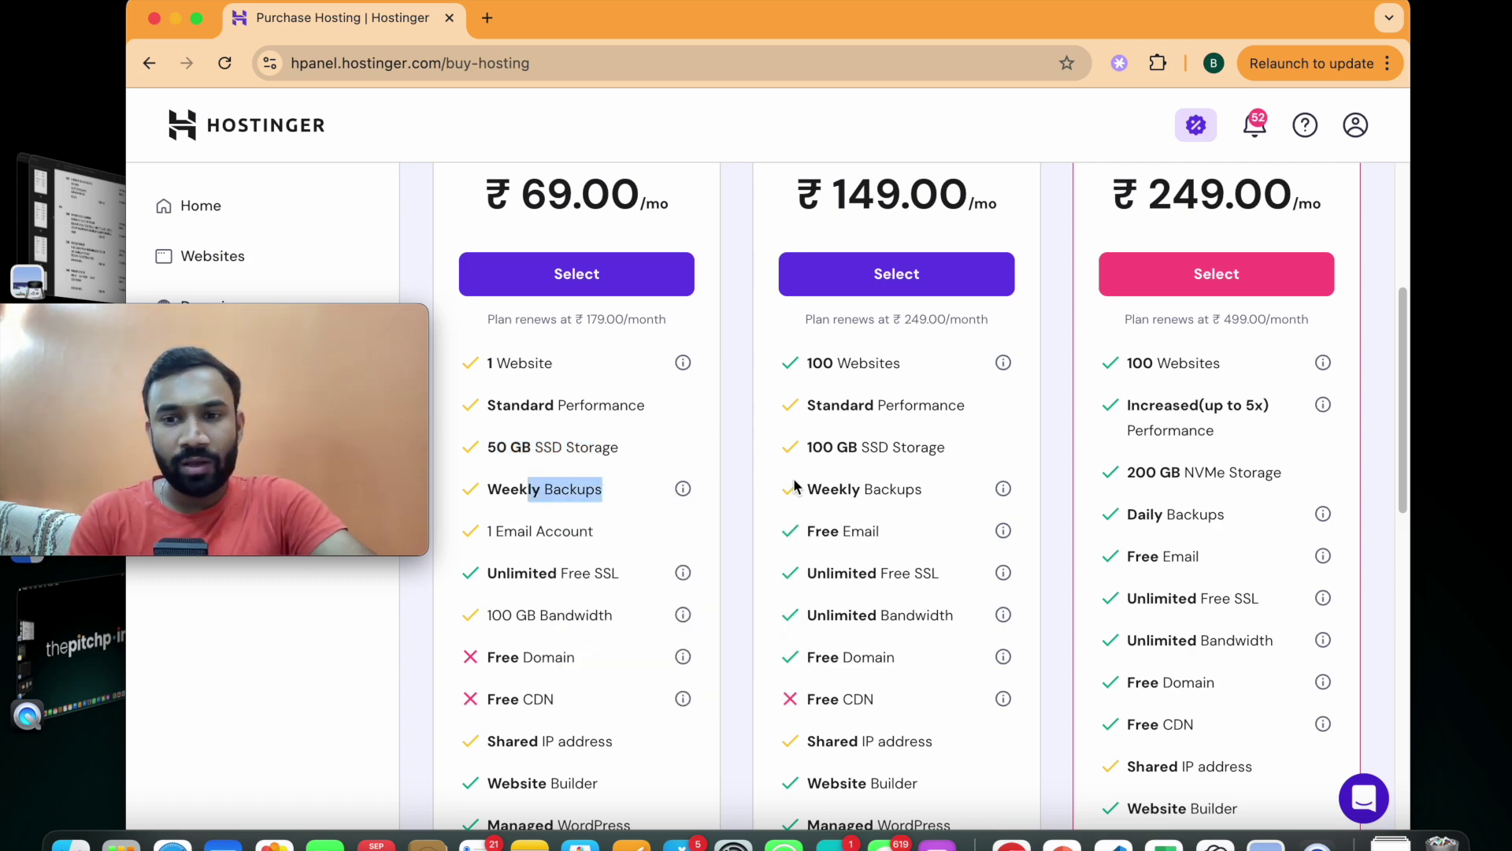
pyautogui.scroll(2, 622, 472)
pyautogui.scroll(1, 617, 465)
pyautogui.moveTo(520, 206); pyautogui.dragTo(617, 206)
pyautogui.moveTo(488, 599); pyautogui.dragTo(571, 597)
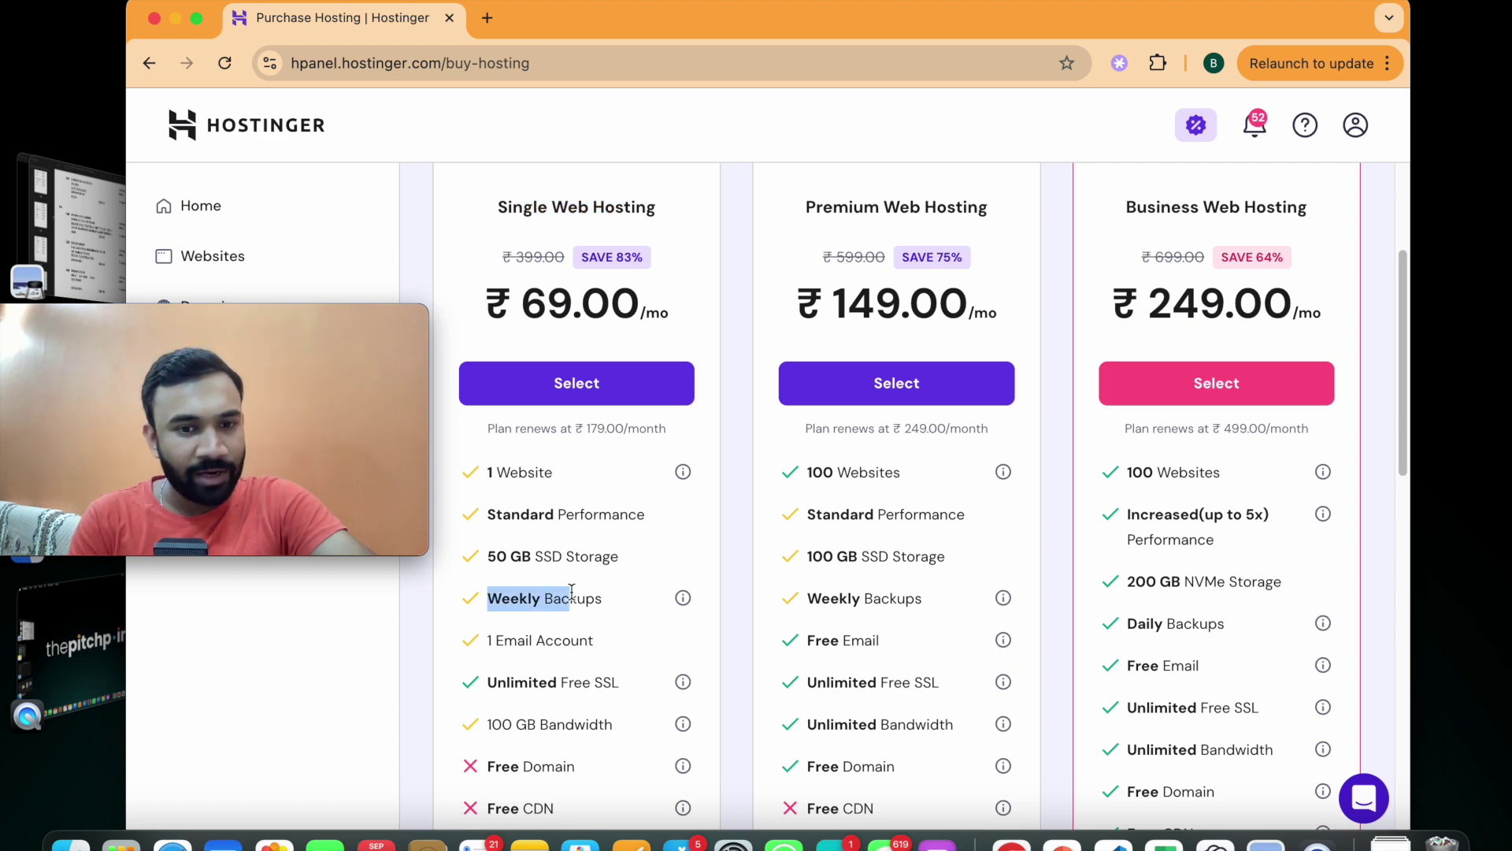
pyautogui.moveTo(820, 600); pyautogui.dragTo(884, 602)
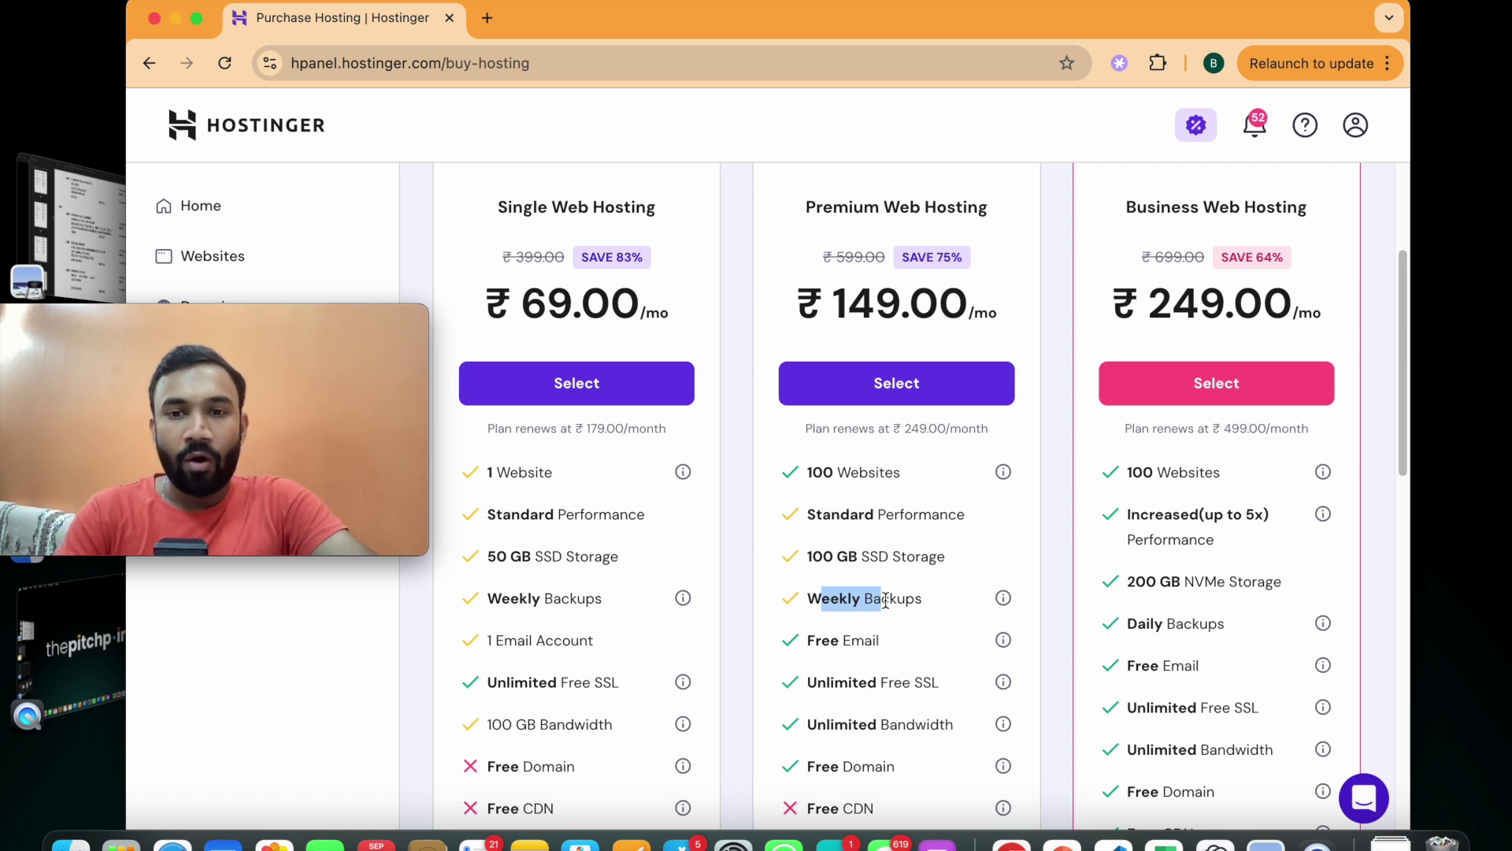
pyautogui.moveTo(1182, 203); pyautogui.dragTo(1314, 206)
pyautogui.scroll(-1, 1150, 694)
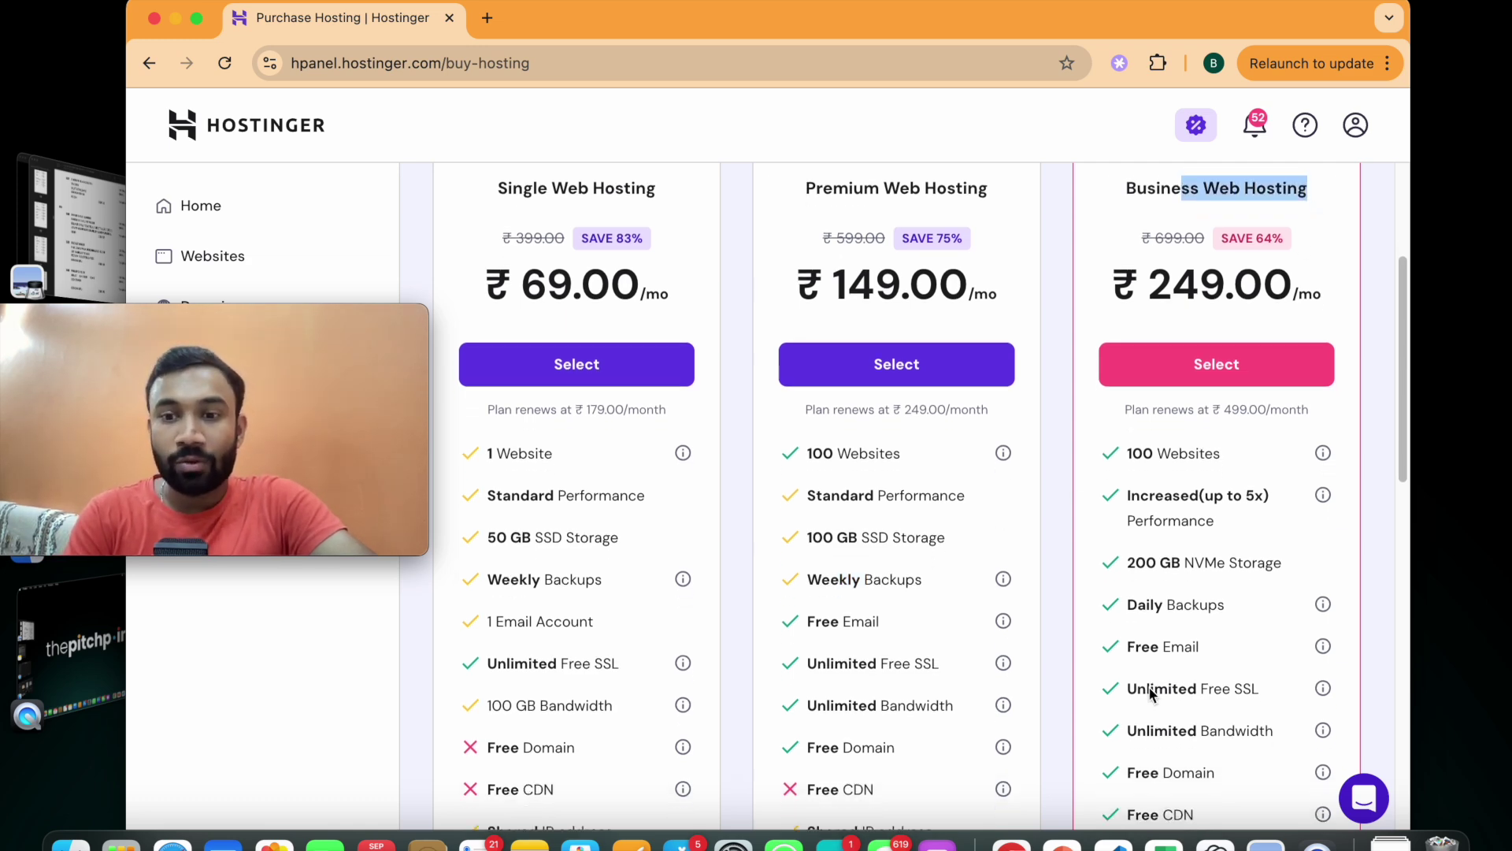
pyautogui.scroll(-2, 1150, 693)
pyautogui.moveTo(1135, 521); pyautogui.dragTo(1196, 529)
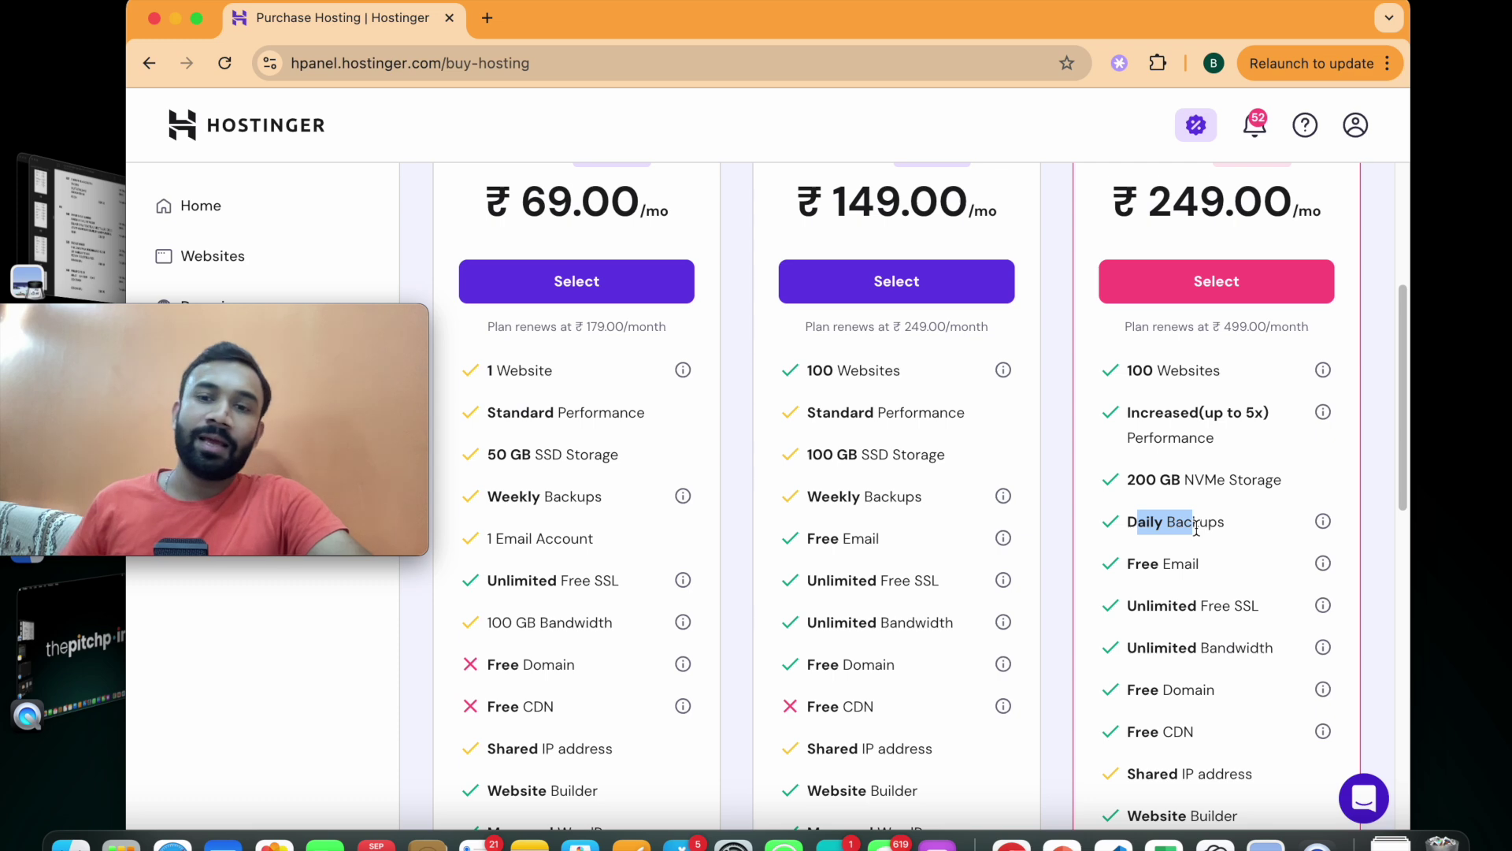
# Step: Review the Business Web Hosting plan's monthly price, storage and backup features
pyautogui.scroll(2, 1197, 528)
pyautogui.moveTo(1148, 276); pyautogui.dragTo(1267, 275)
pyautogui.scroll(-2, 1146, 482)
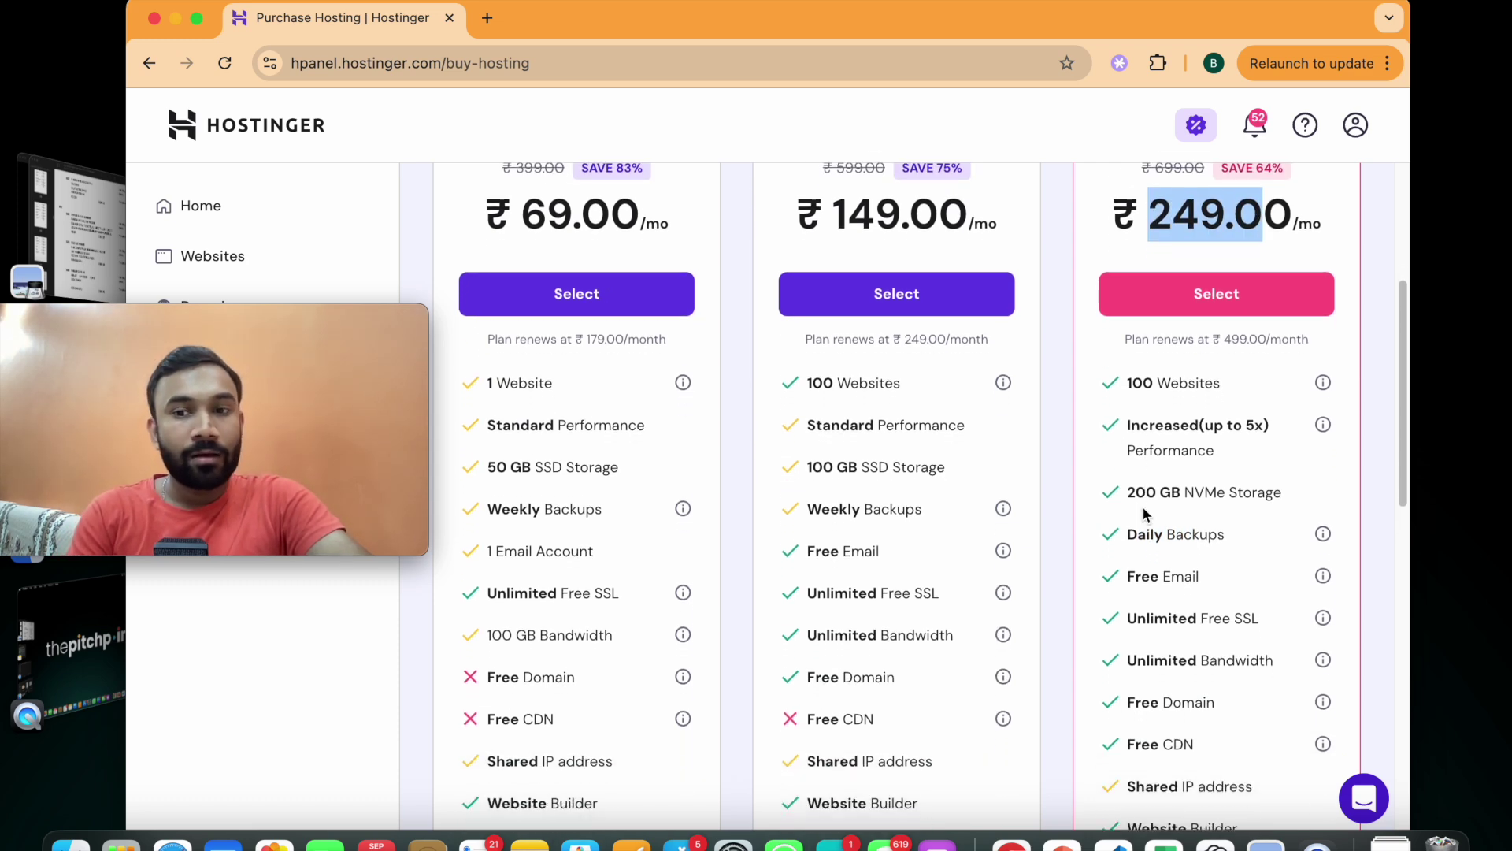
pyautogui.doubleClick(1128, 495)
pyautogui.moveTo(1127, 536); pyautogui.dragTo(1209, 538)
pyautogui.scroll(-2, 1207, 535)
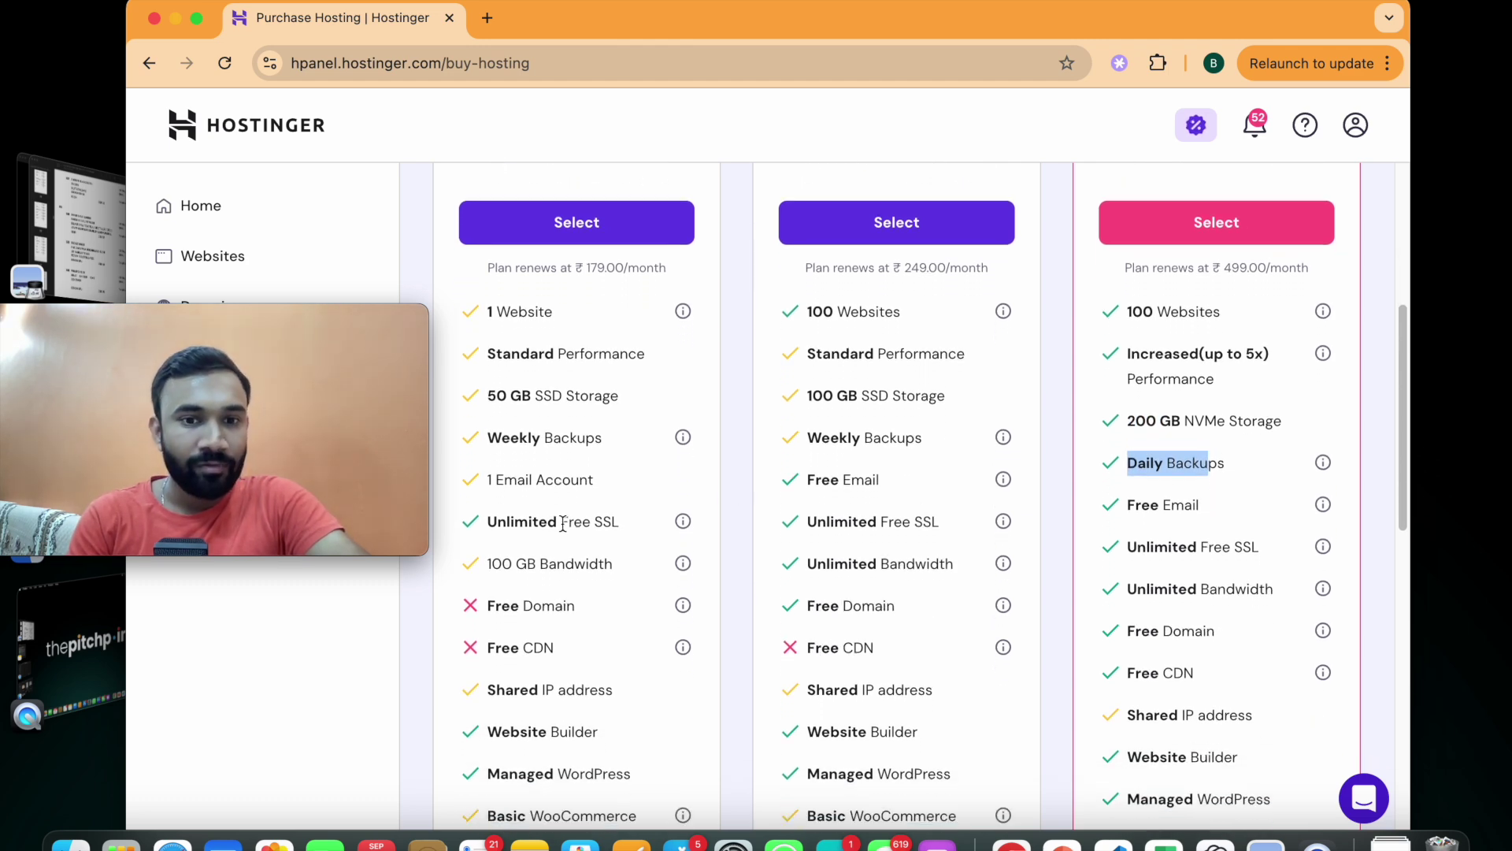
# Step: Compare the email account features of the Single and Premium Web Hosting plans
pyautogui.moveTo(496, 479); pyautogui.dragTo(574, 478)
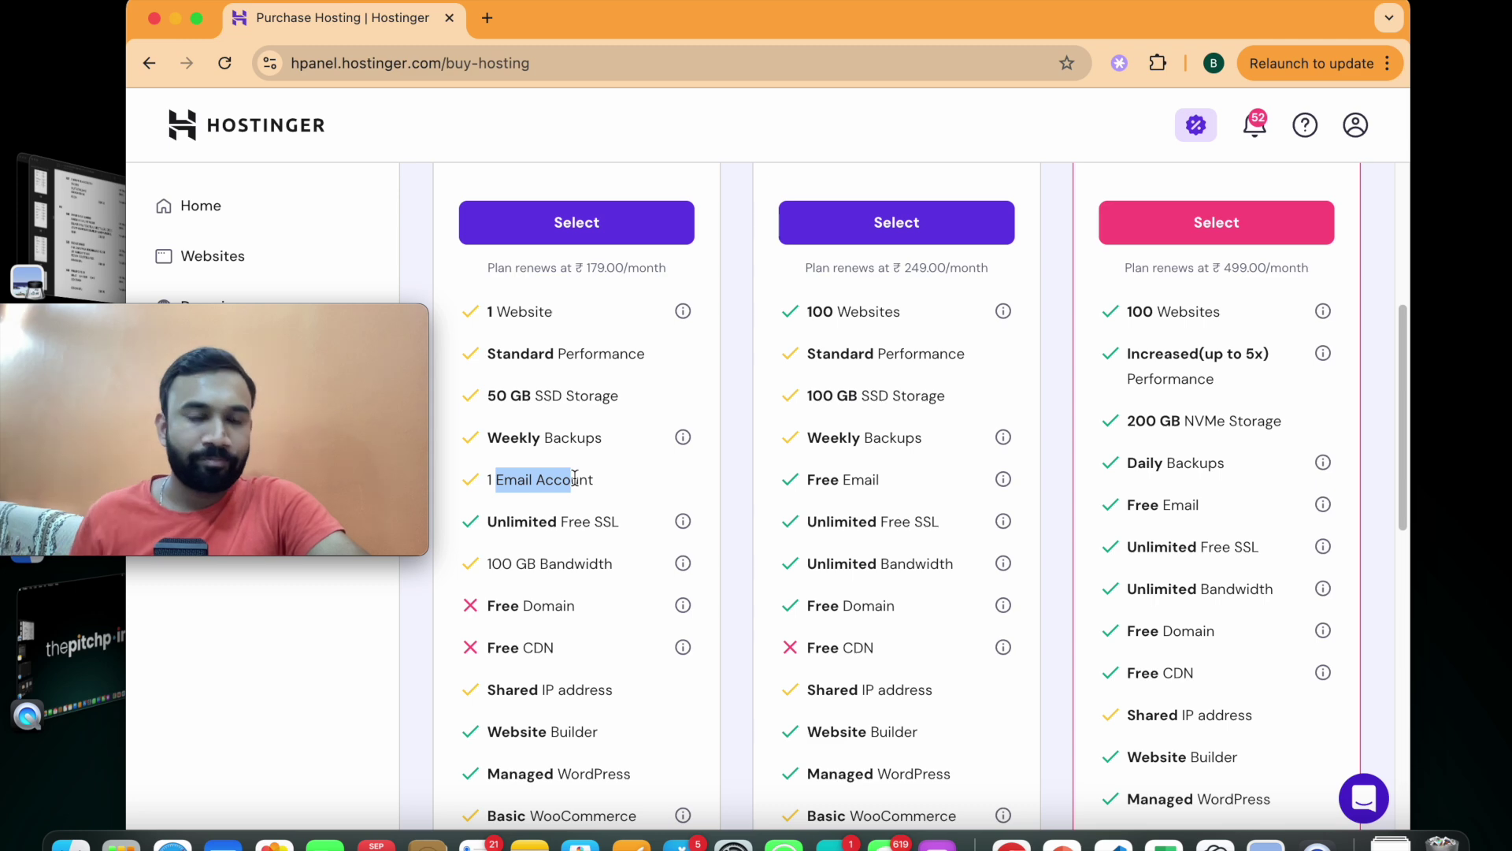
pyautogui.scroll(1, 536, 315)
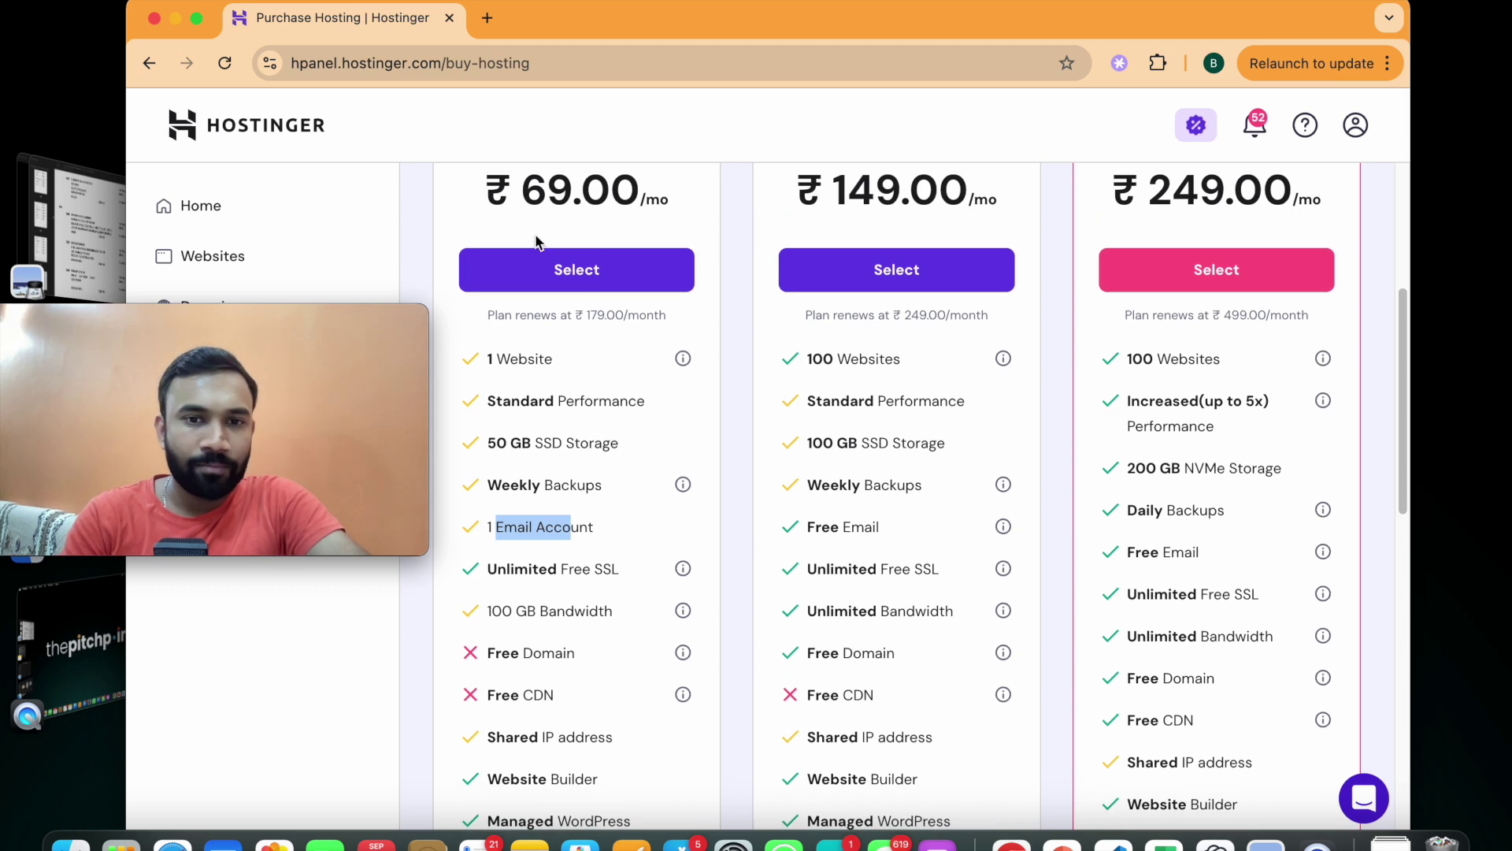
pyautogui.moveTo(491, 526); pyautogui.dragTo(598, 534)
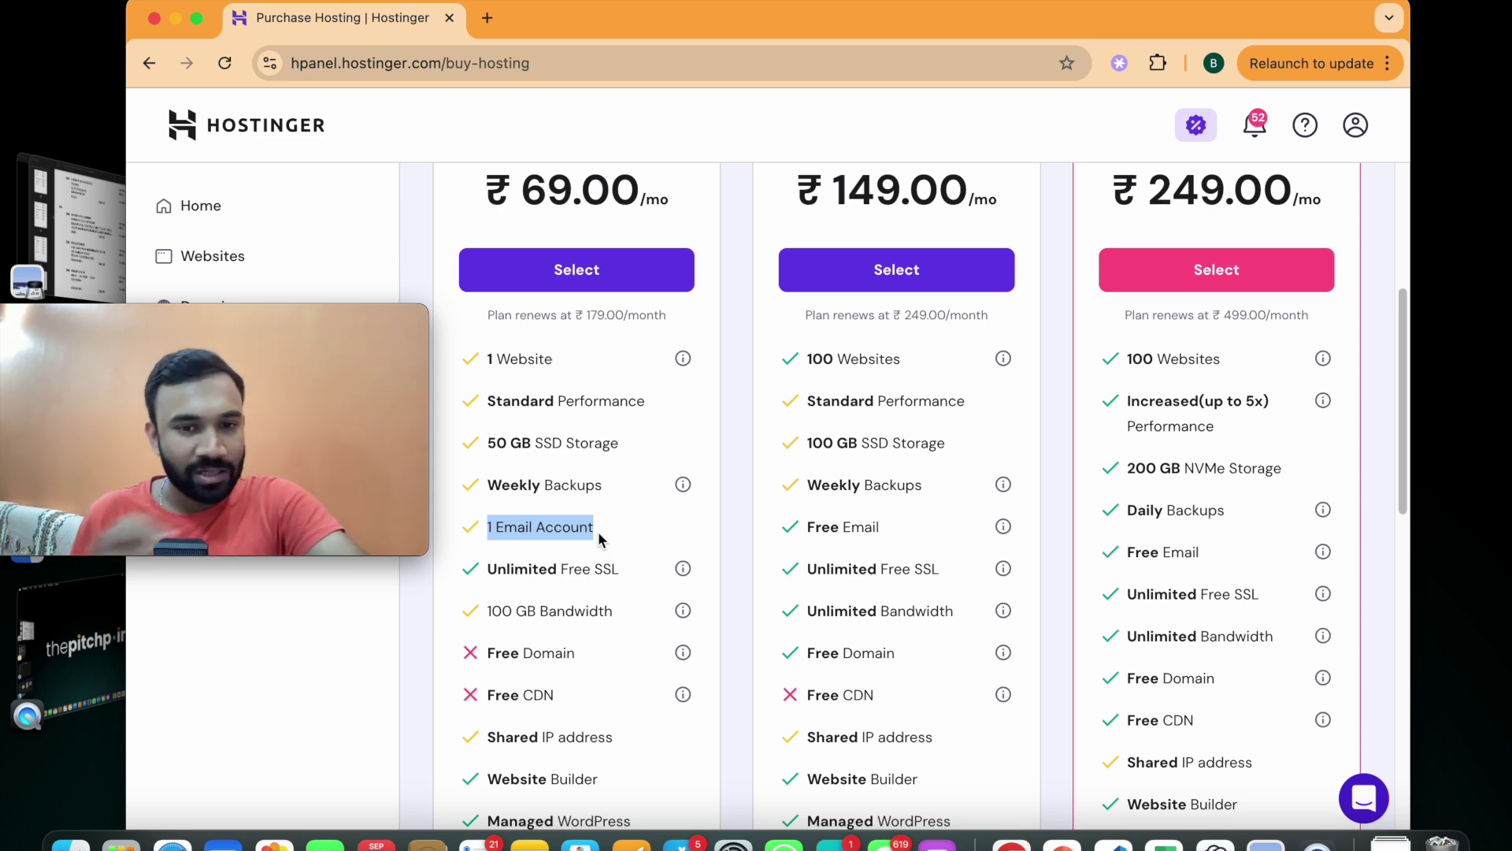
pyautogui.moveTo(808, 526); pyautogui.dragTo(869, 536)
pyautogui.scroll(2, 841, 530)
pyautogui.scroll(-1, 841, 551)
pyautogui.click(836, 551)
pyautogui.moveTo(816, 554); pyautogui.dragTo(876, 556)
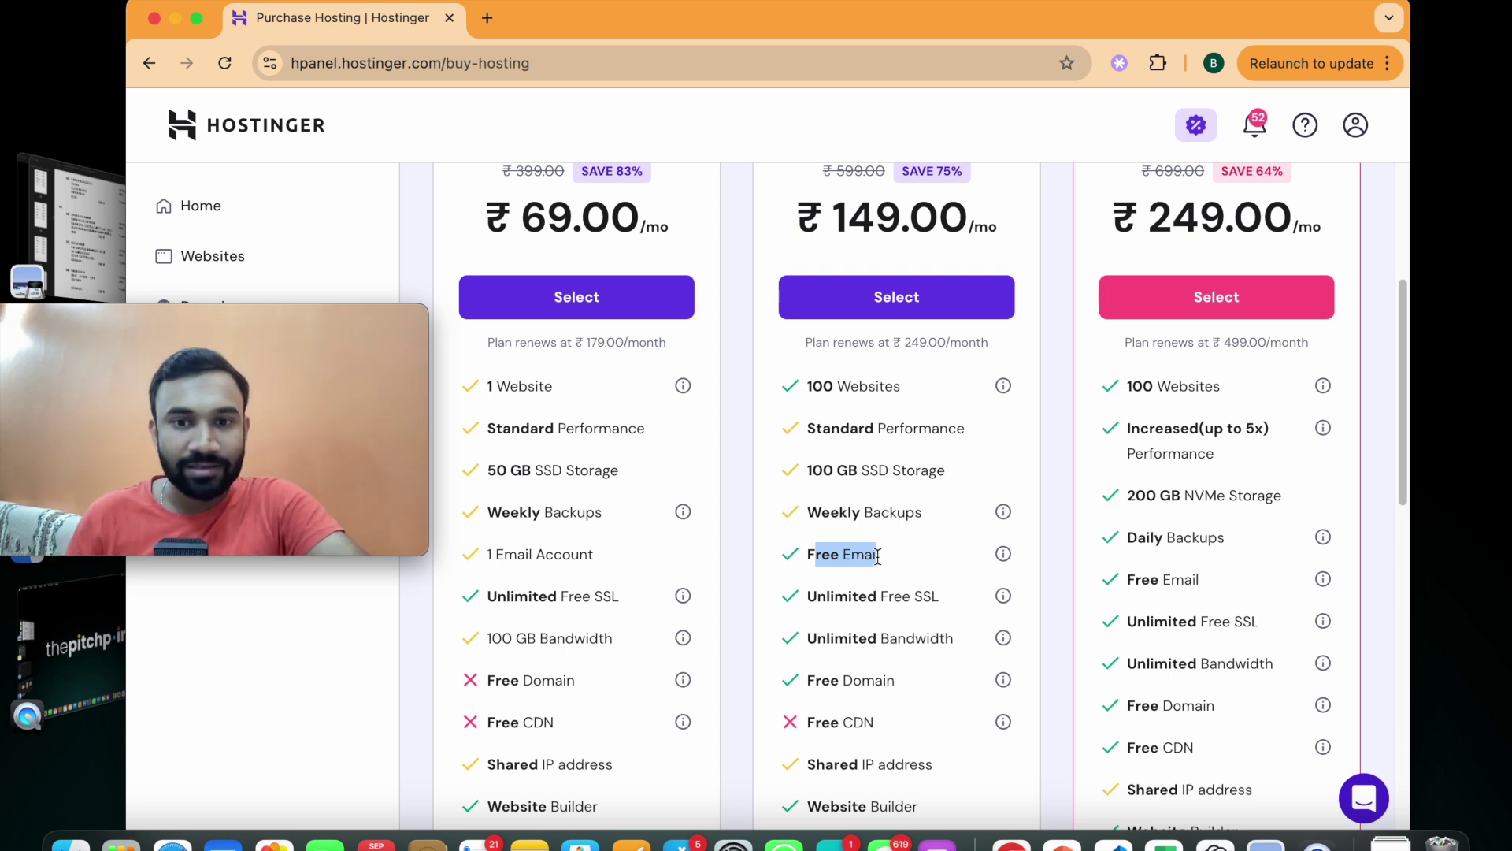
# Step: Compare the website allowances and email features of the Single, Premium and Business Web Hosting plans
pyautogui.moveTo(814, 386); pyautogui.dragTo(874, 384)
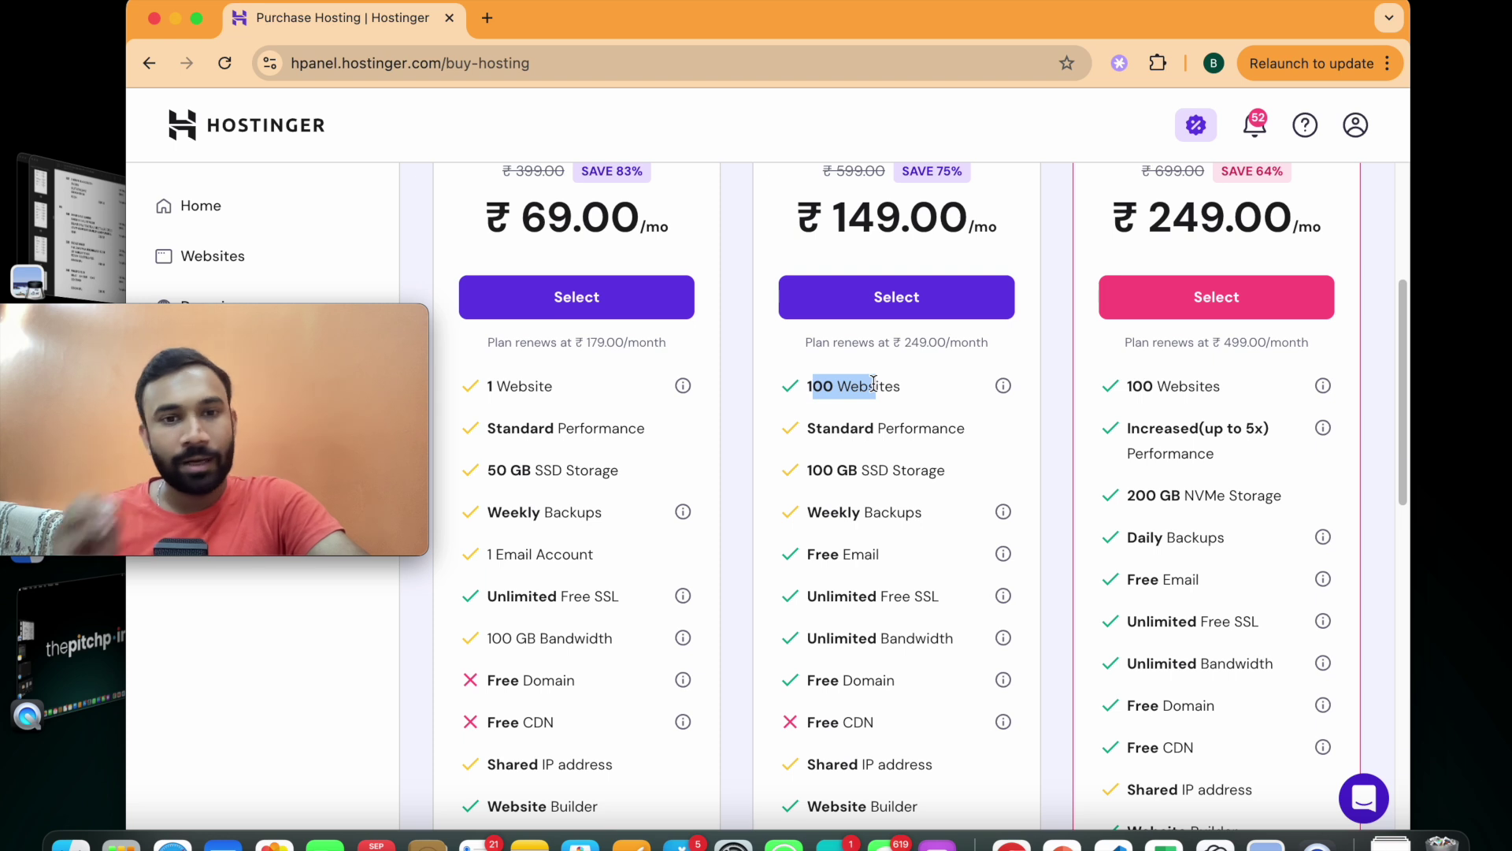
pyautogui.moveTo(498, 553); pyautogui.dragTo(598, 564)
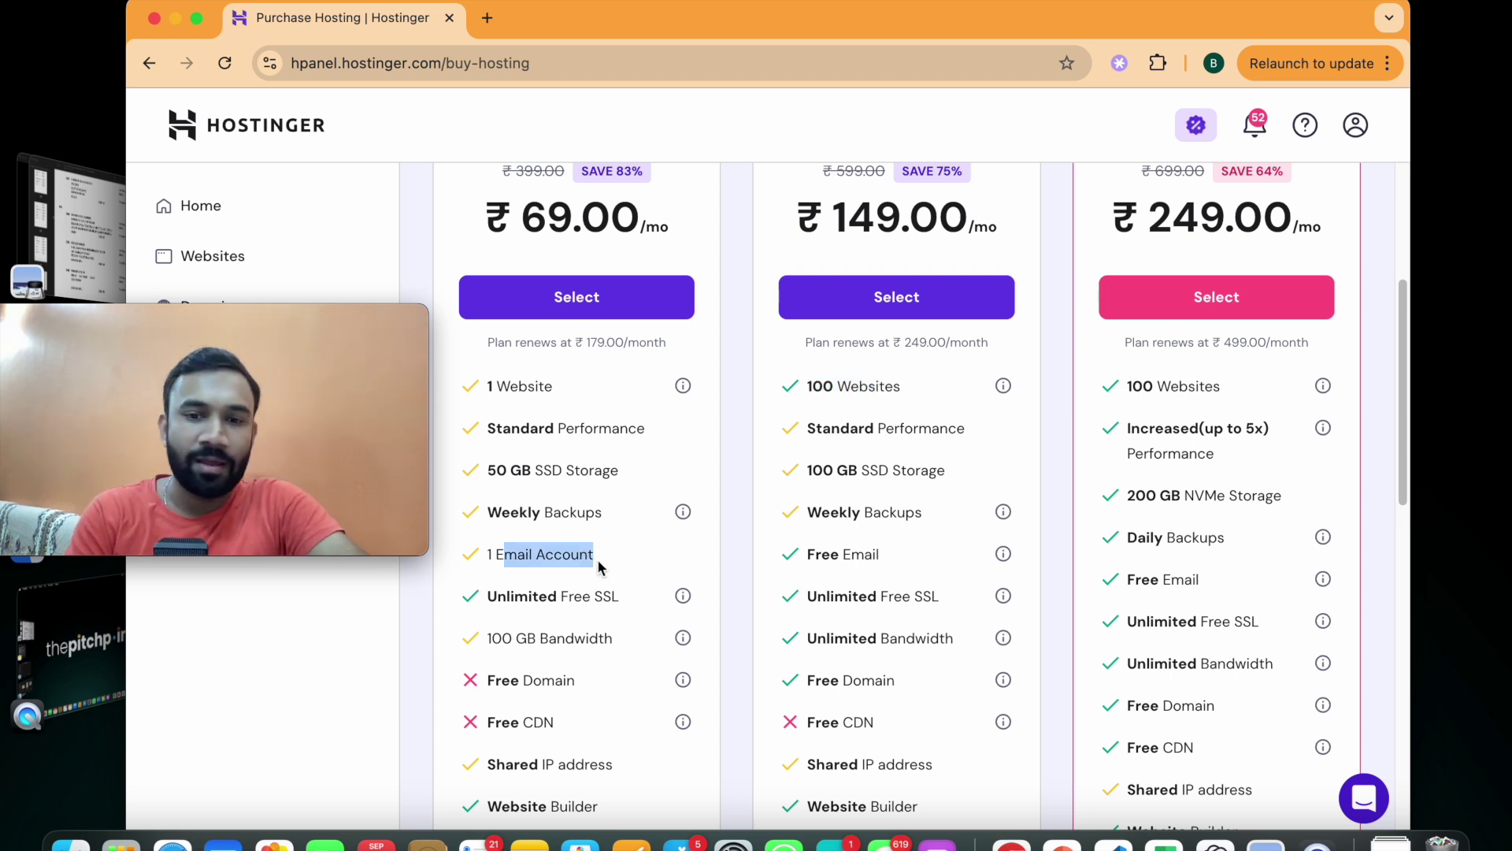
pyautogui.scroll(1, 1003, 473)
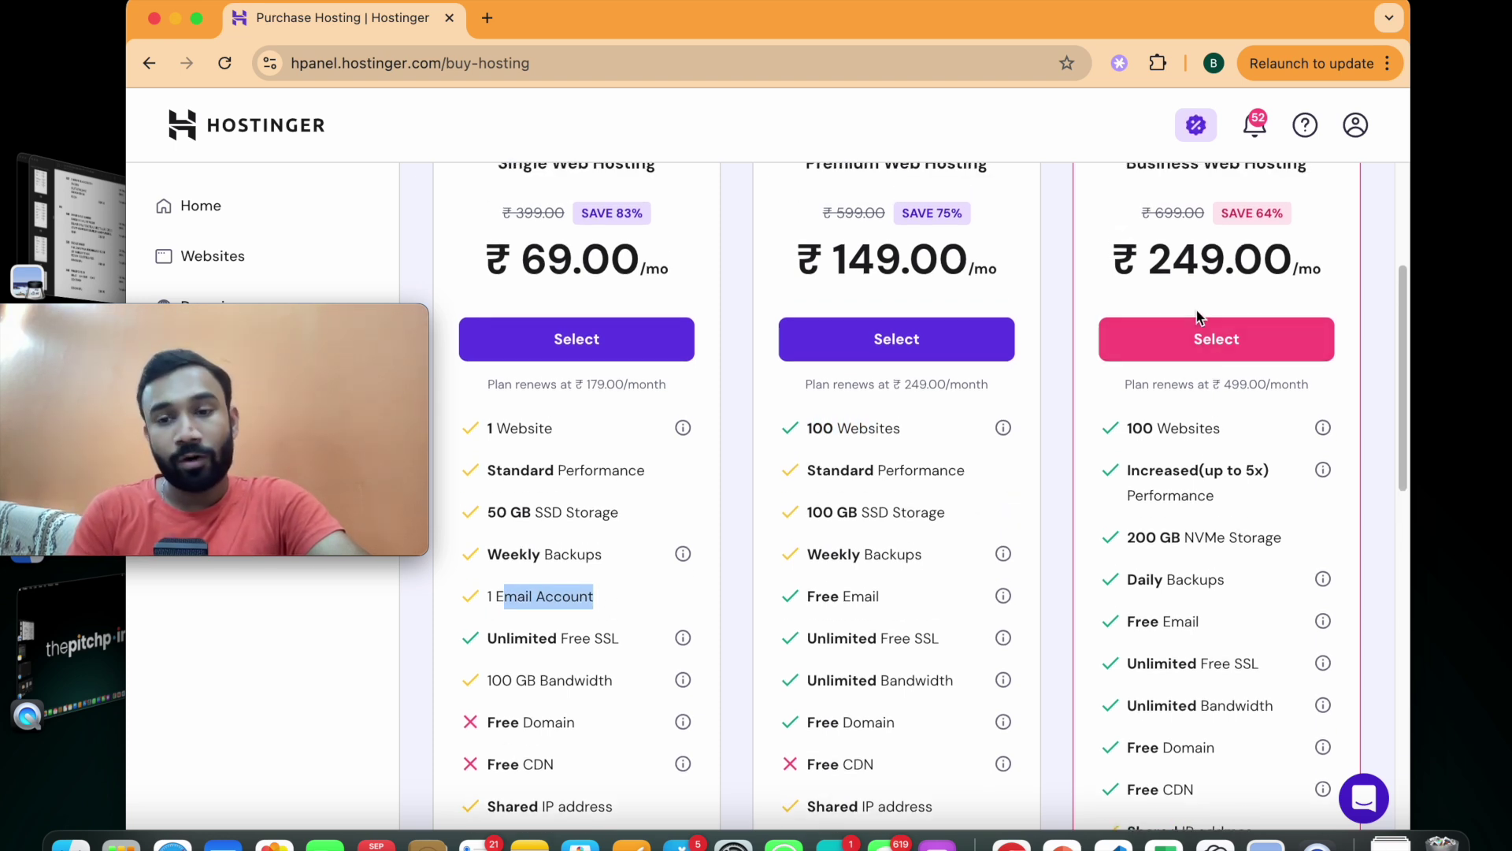
pyautogui.scroll(-2, 1203, 492)
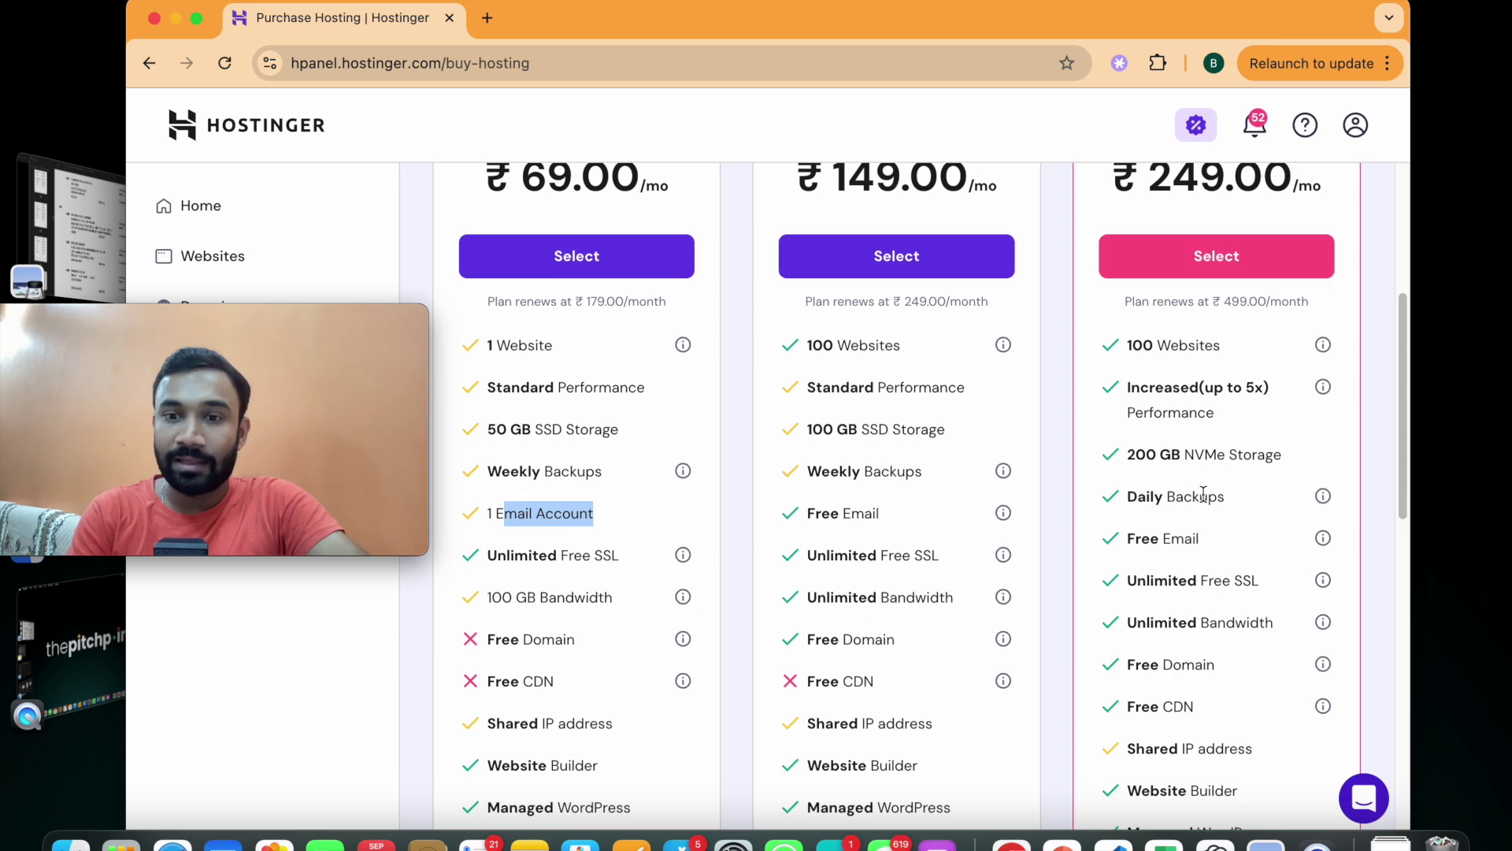
pyautogui.click(1325, 542)
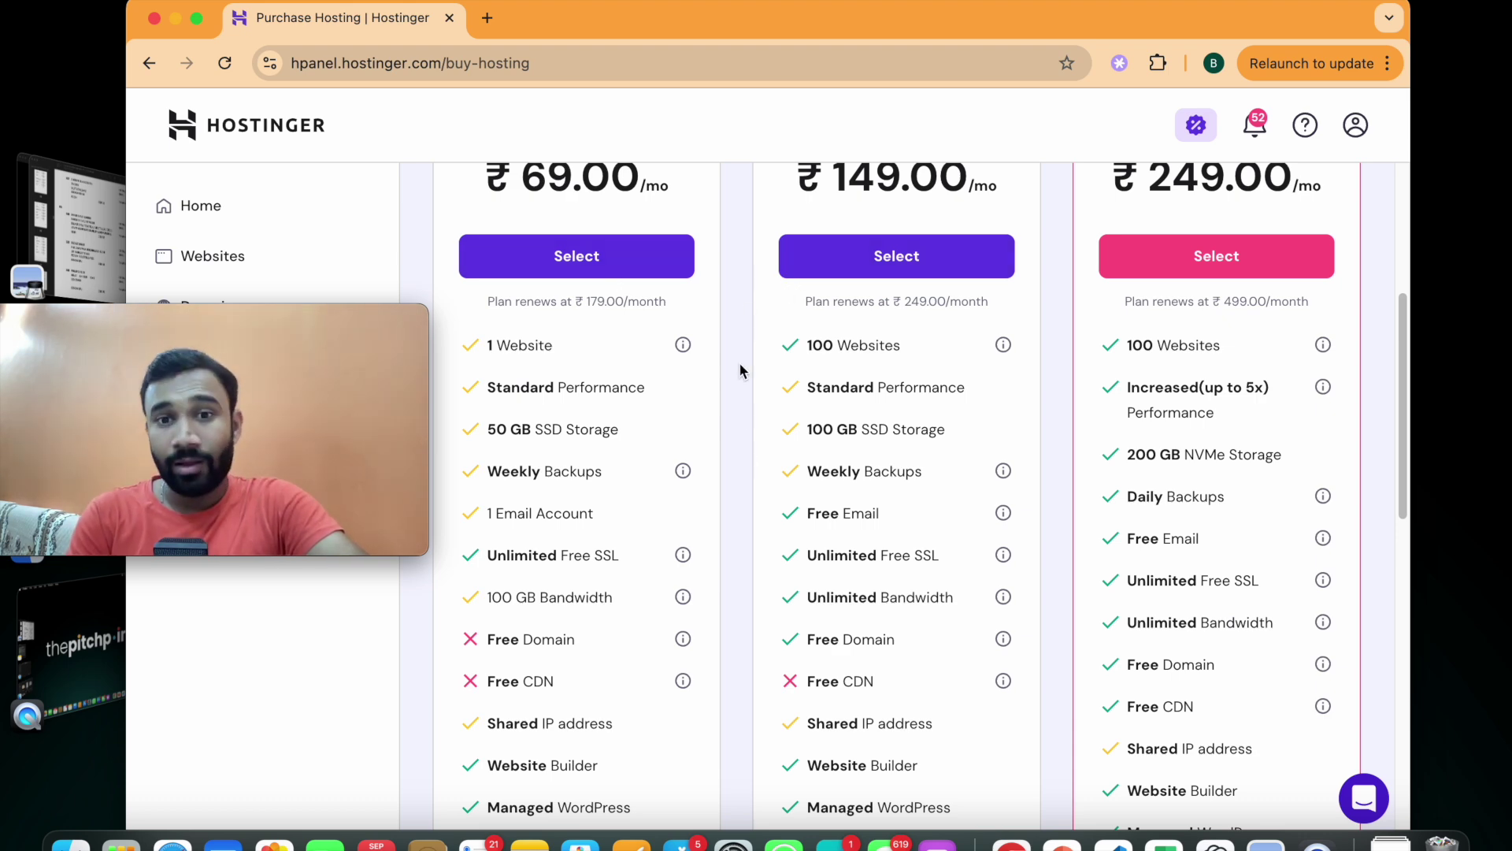
pyautogui.scroll(3, 906, 282)
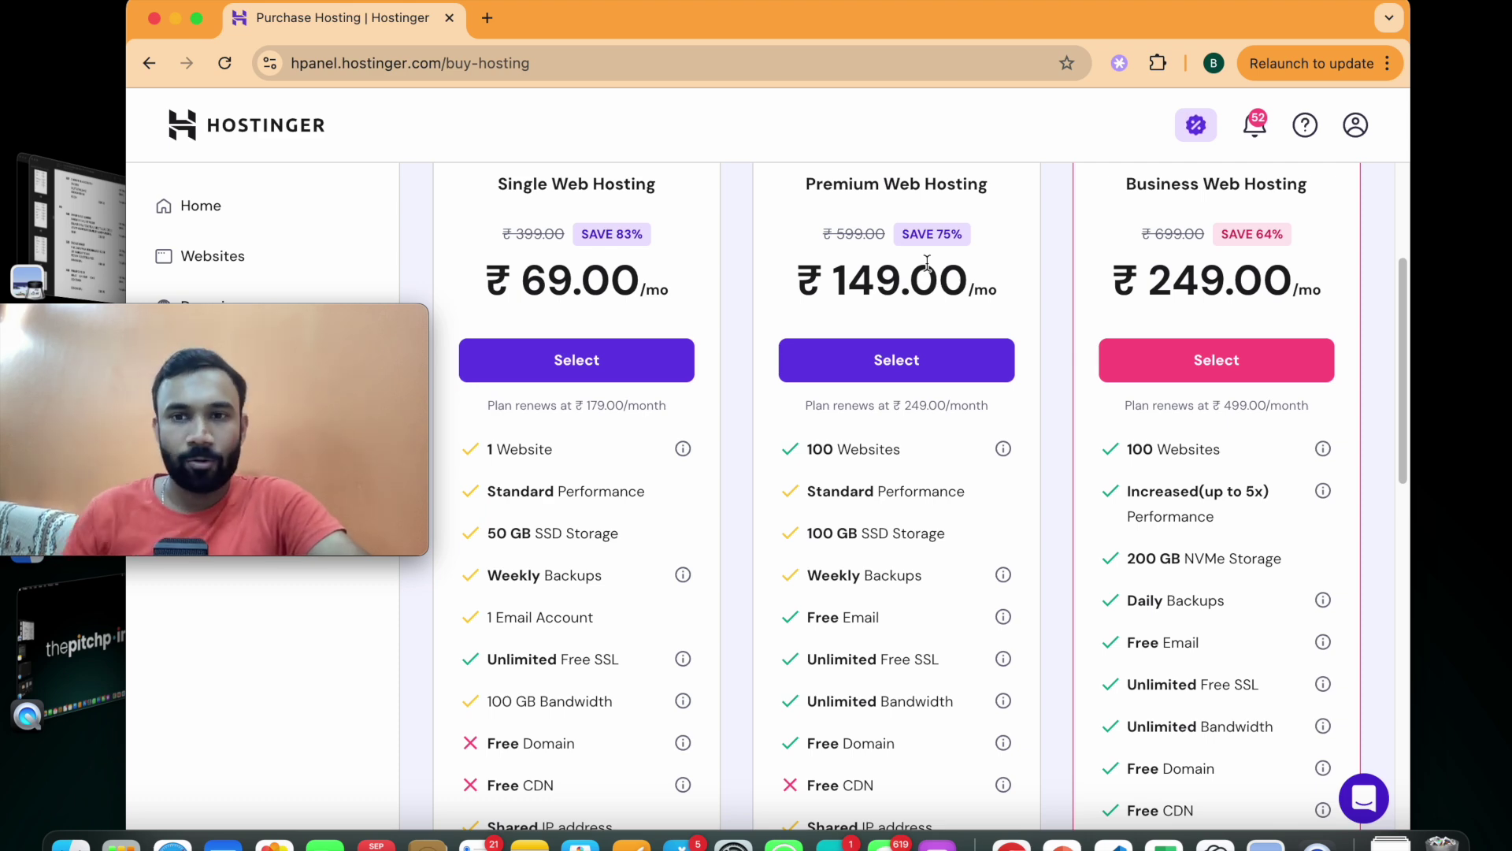
# Step: Examine the Managed WordPress and WooCommerce optimisation features in the Premium Web Hosting plan's list
pyautogui.scroll(-6, 857, 345)
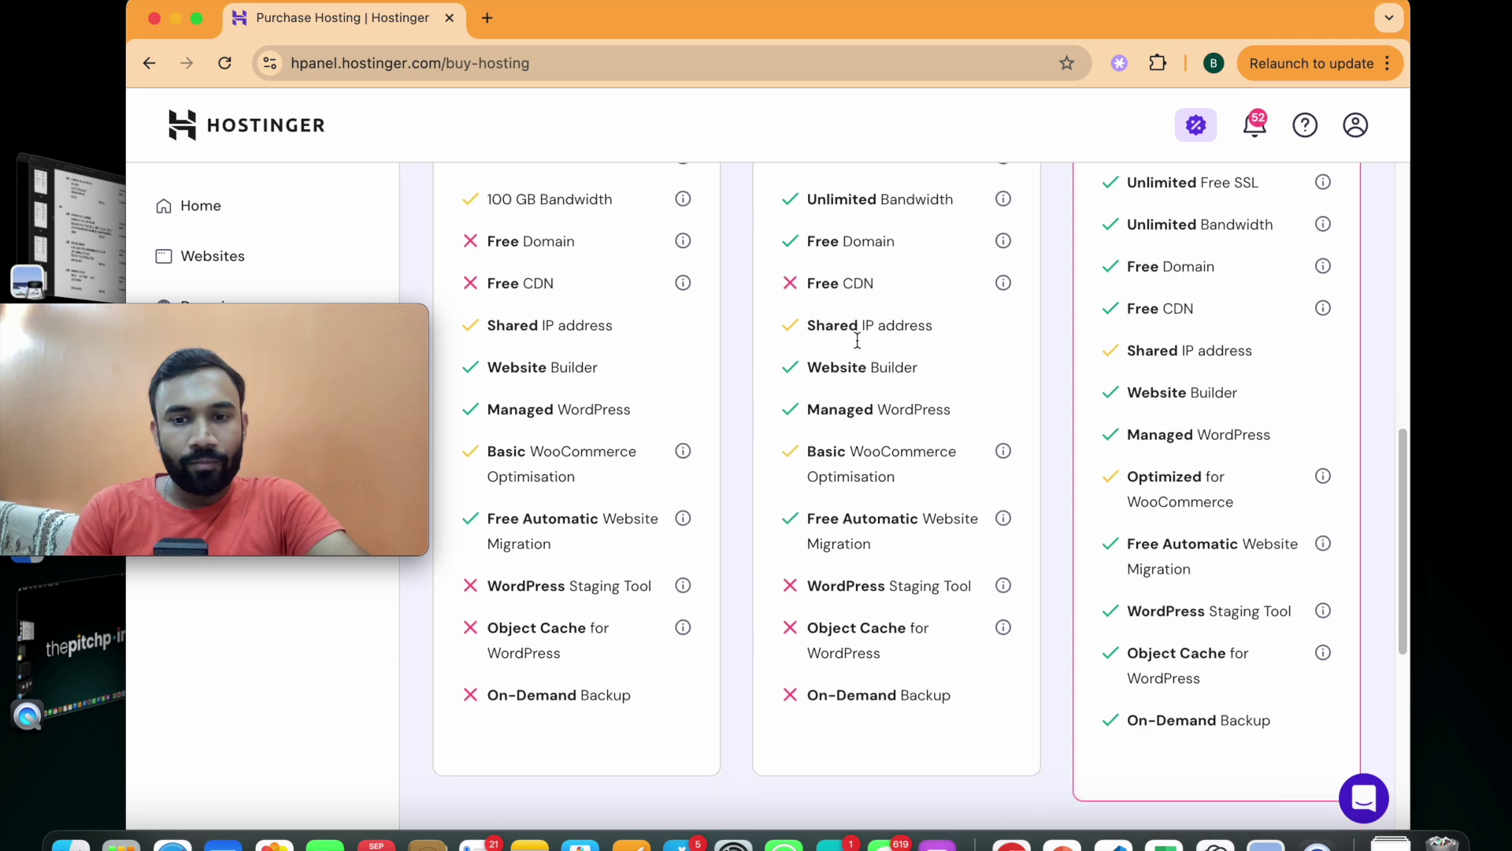
pyautogui.scroll(-2, 857, 340)
pyautogui.scroll(2, 839, 429)
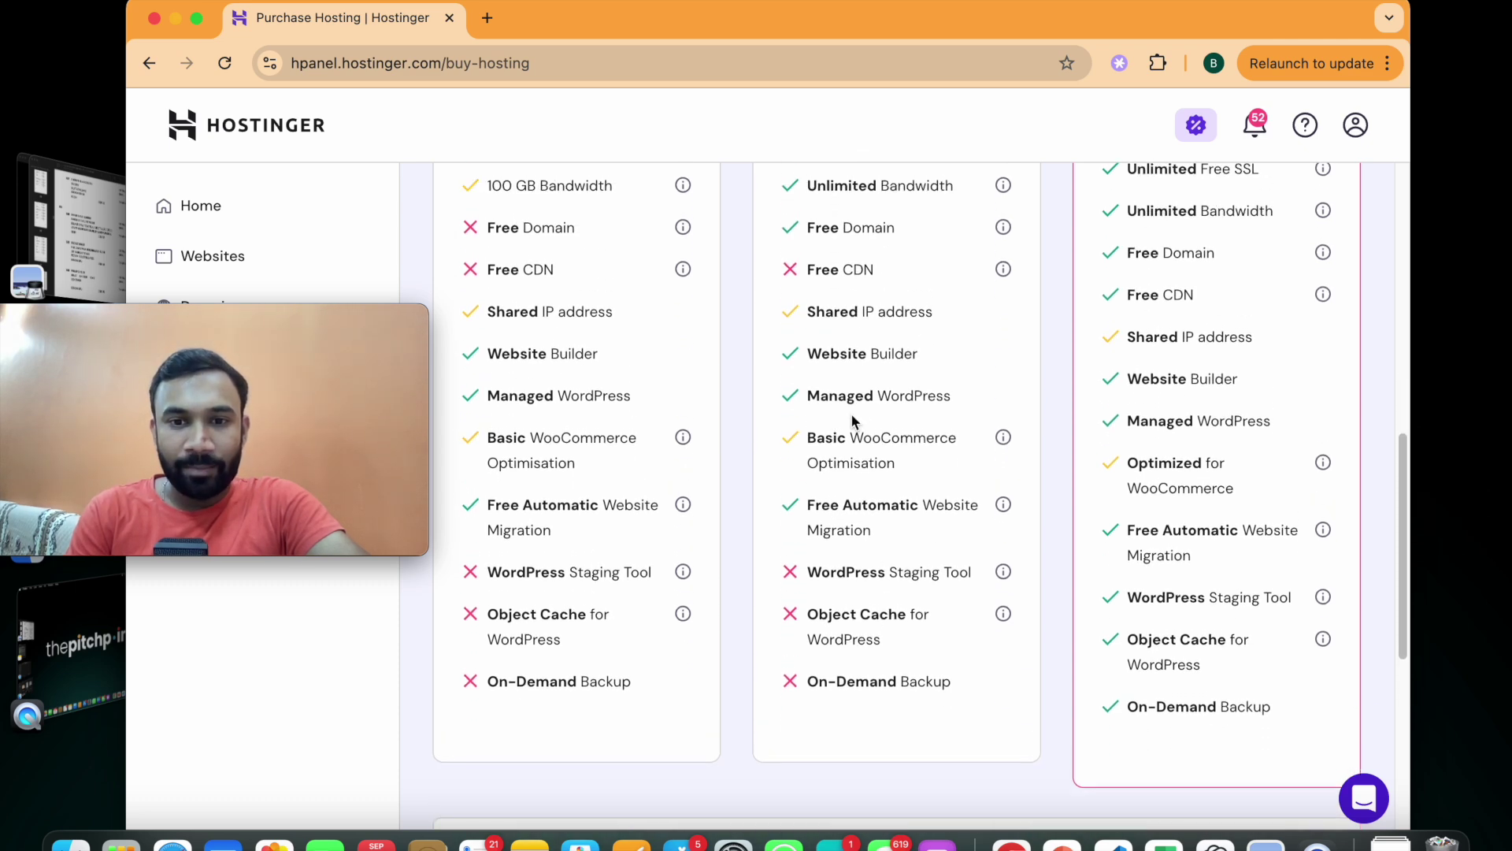
pyautogui.moveTo(820, 397); pyautogui.dragTo(944, 402)
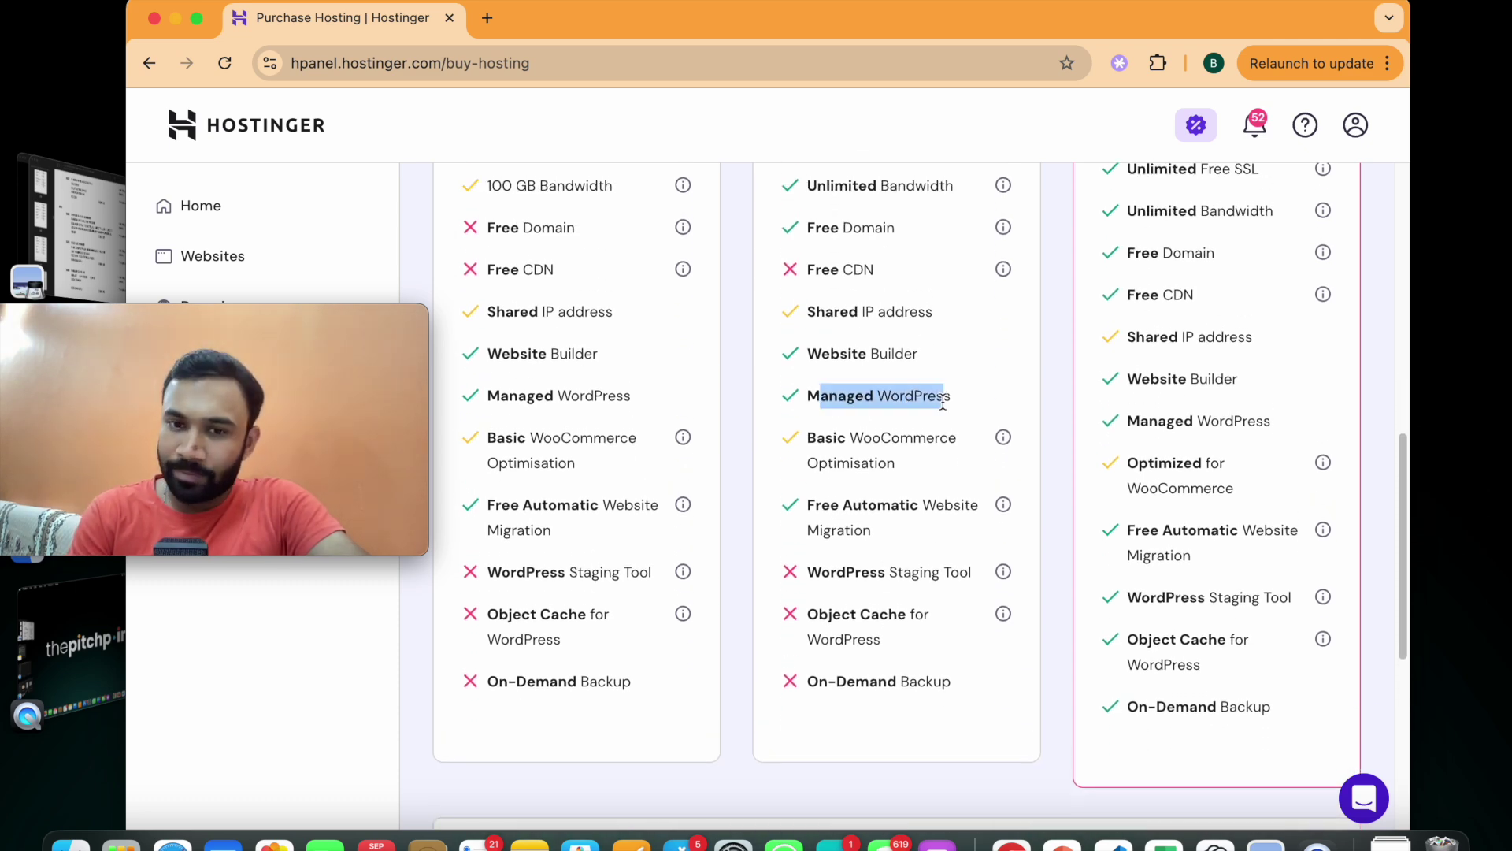
pyautogui.moveTo(807, 435); pyautogui.dragTo(900, 470)
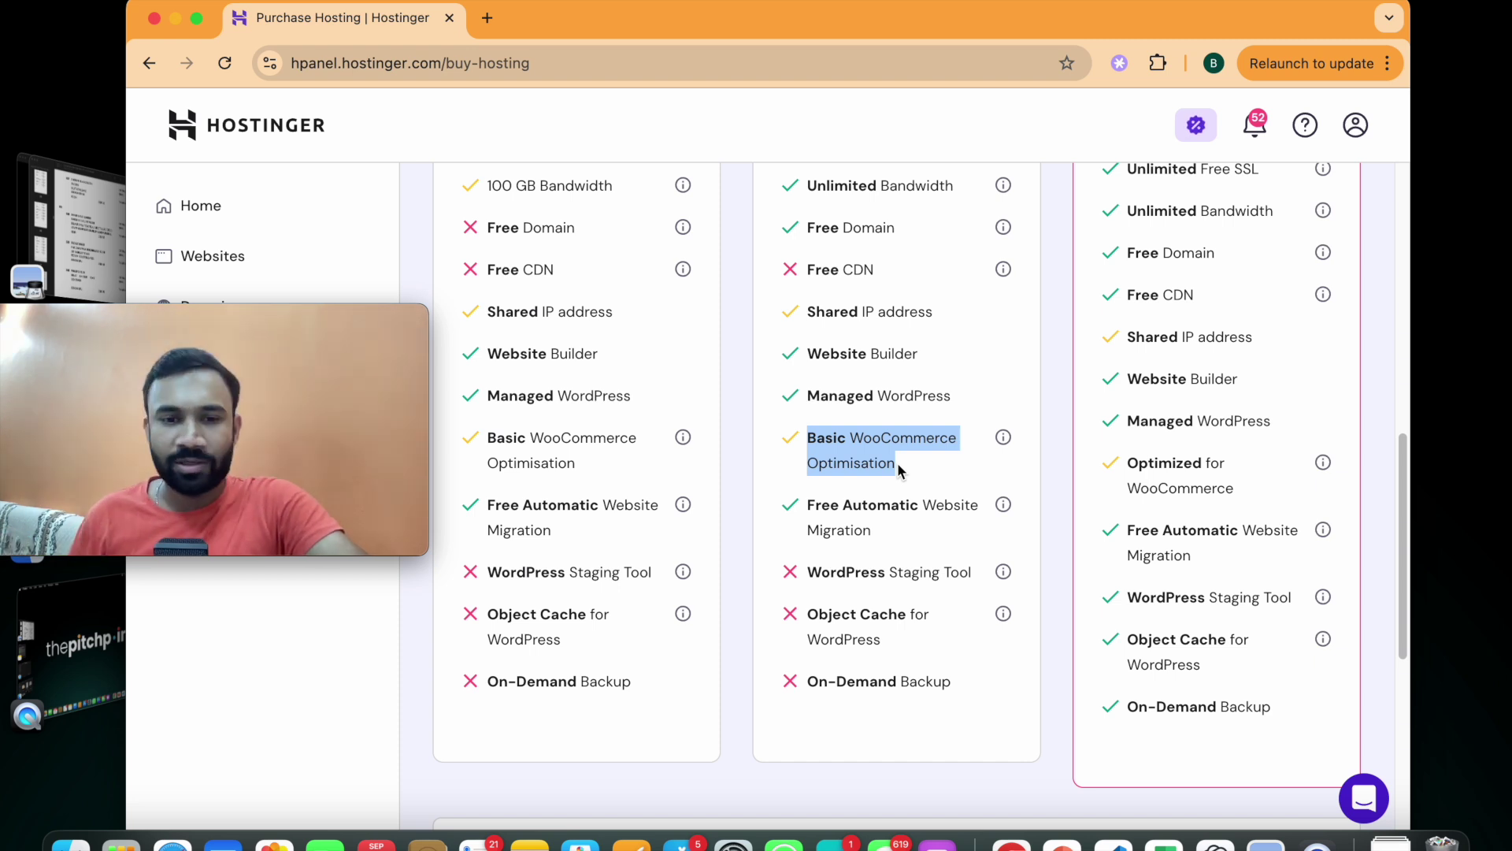
# Step: Compare the Free Automatic Website Migration feature across the Single, Premium and Business plans
pyautogui.scroll(-2, 898, 464)
pyautogui.moveTo(1151, 460); pyautogui.dragTo(1205, 509)
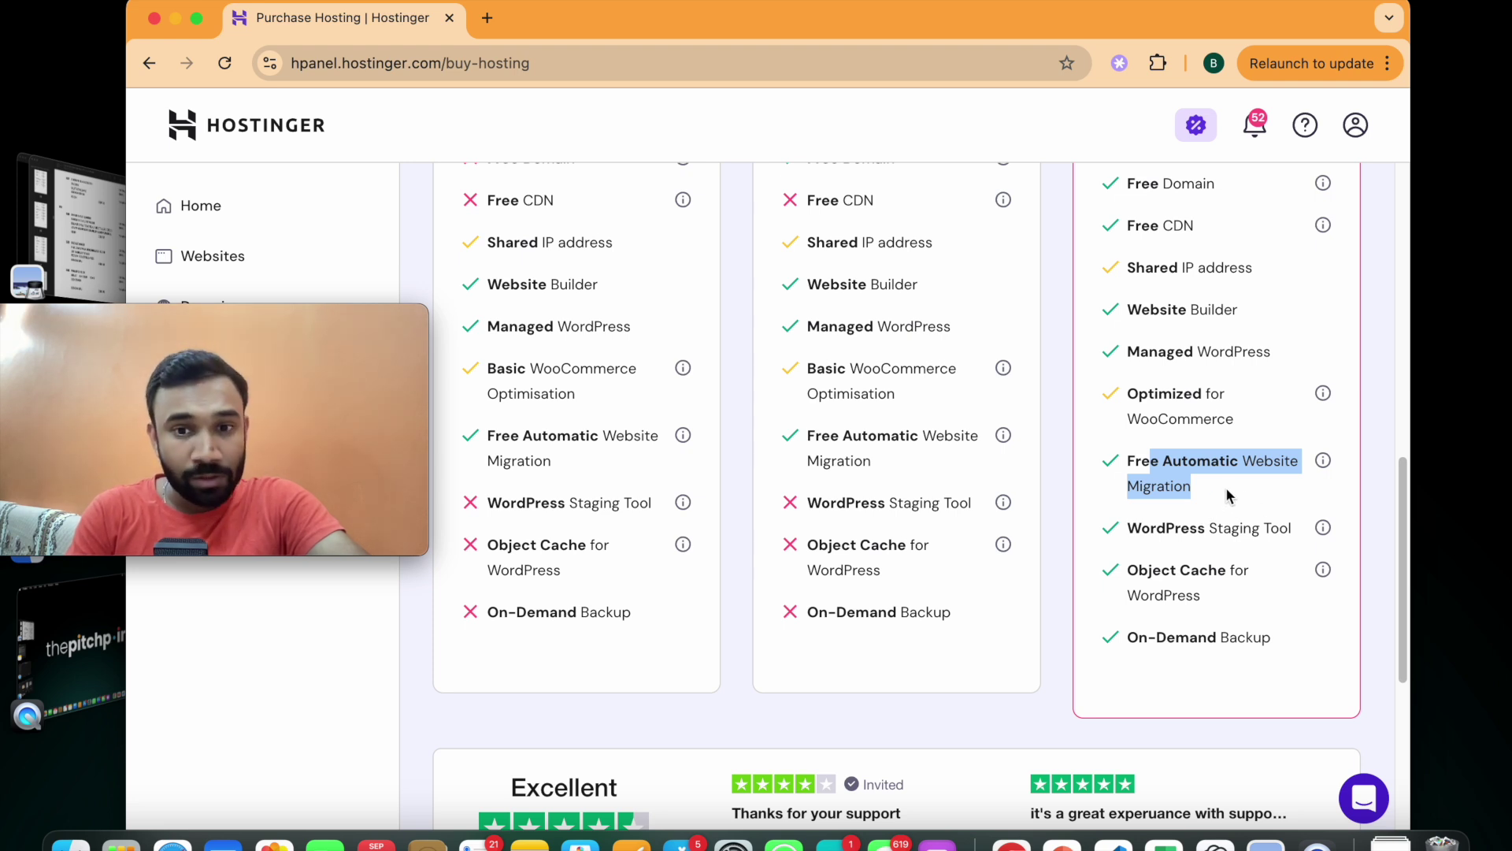
pyautogui.moveTo(463, 429); pyautogui.dragTo(854, 427)
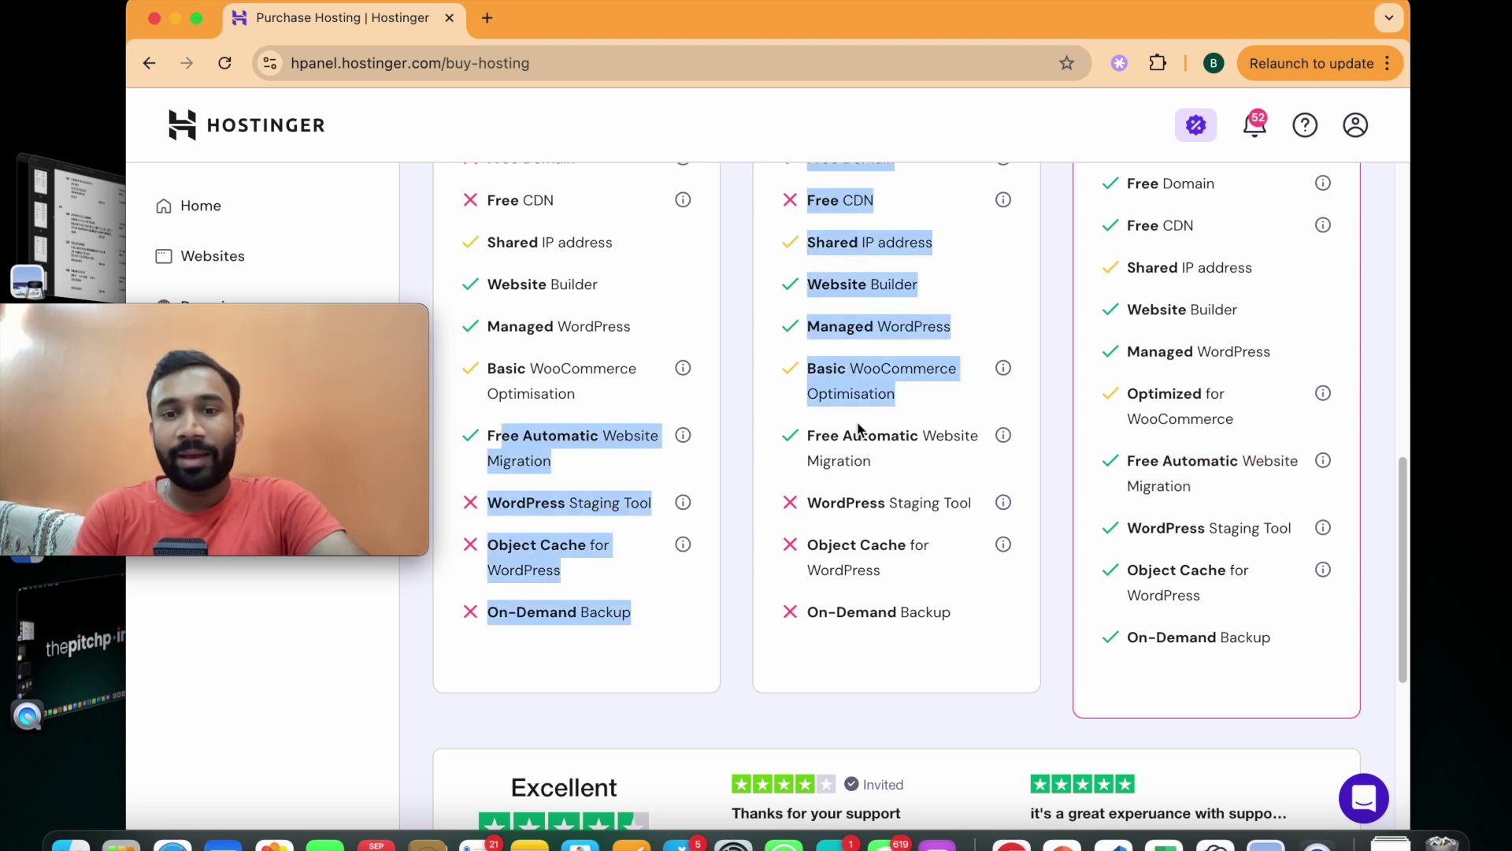
pyautogui.click(859, 429)
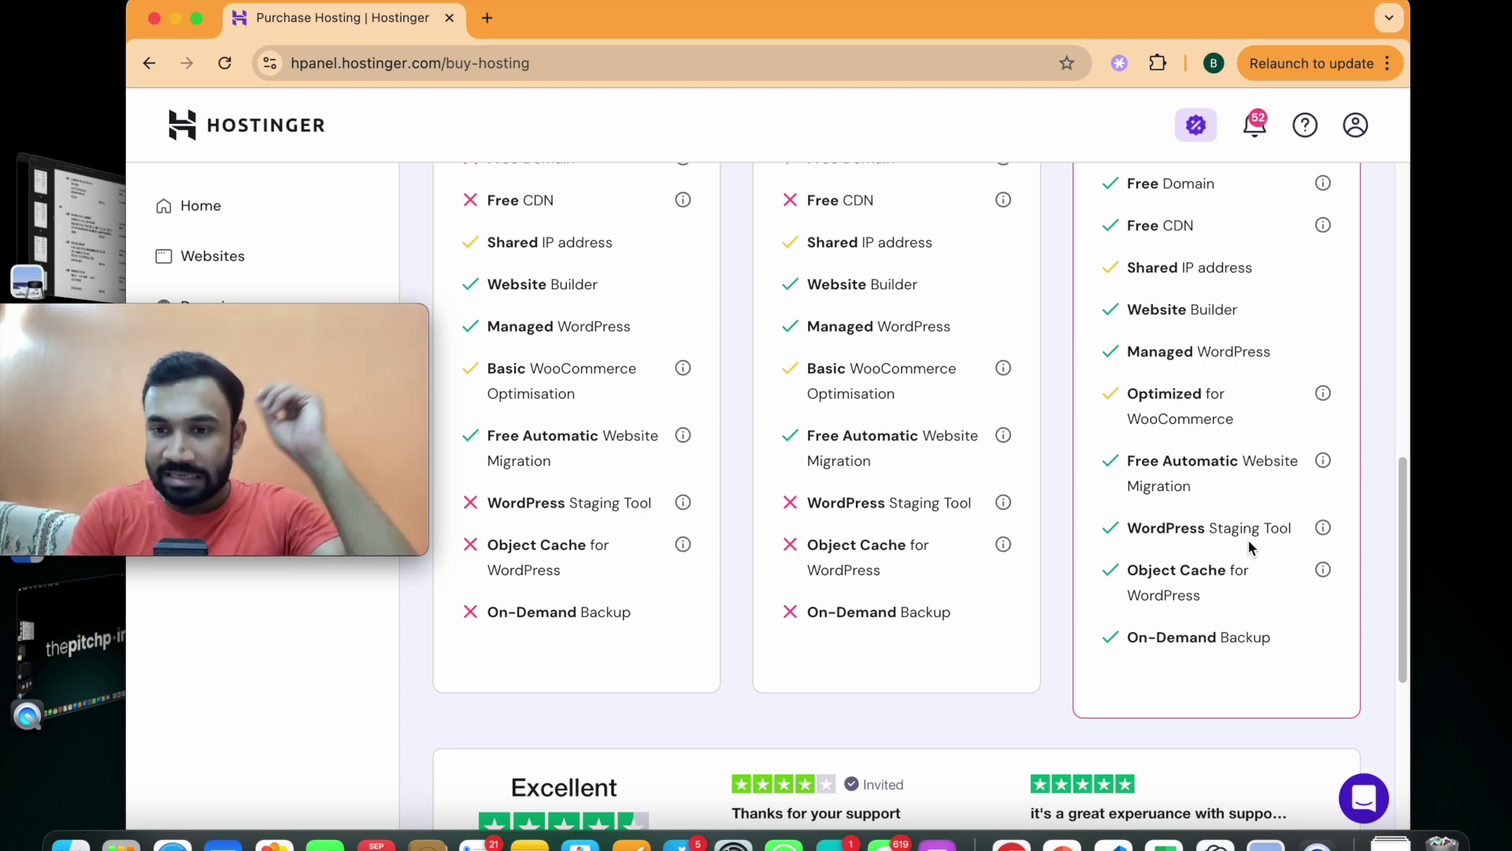
# Step: Examine the WordPress Staging Tool and Object Cache for WordPress features of the Business Web Hosting plan
pyautogui.moveTo(1260, 529); pyautogui.dragTo(1200, 517)
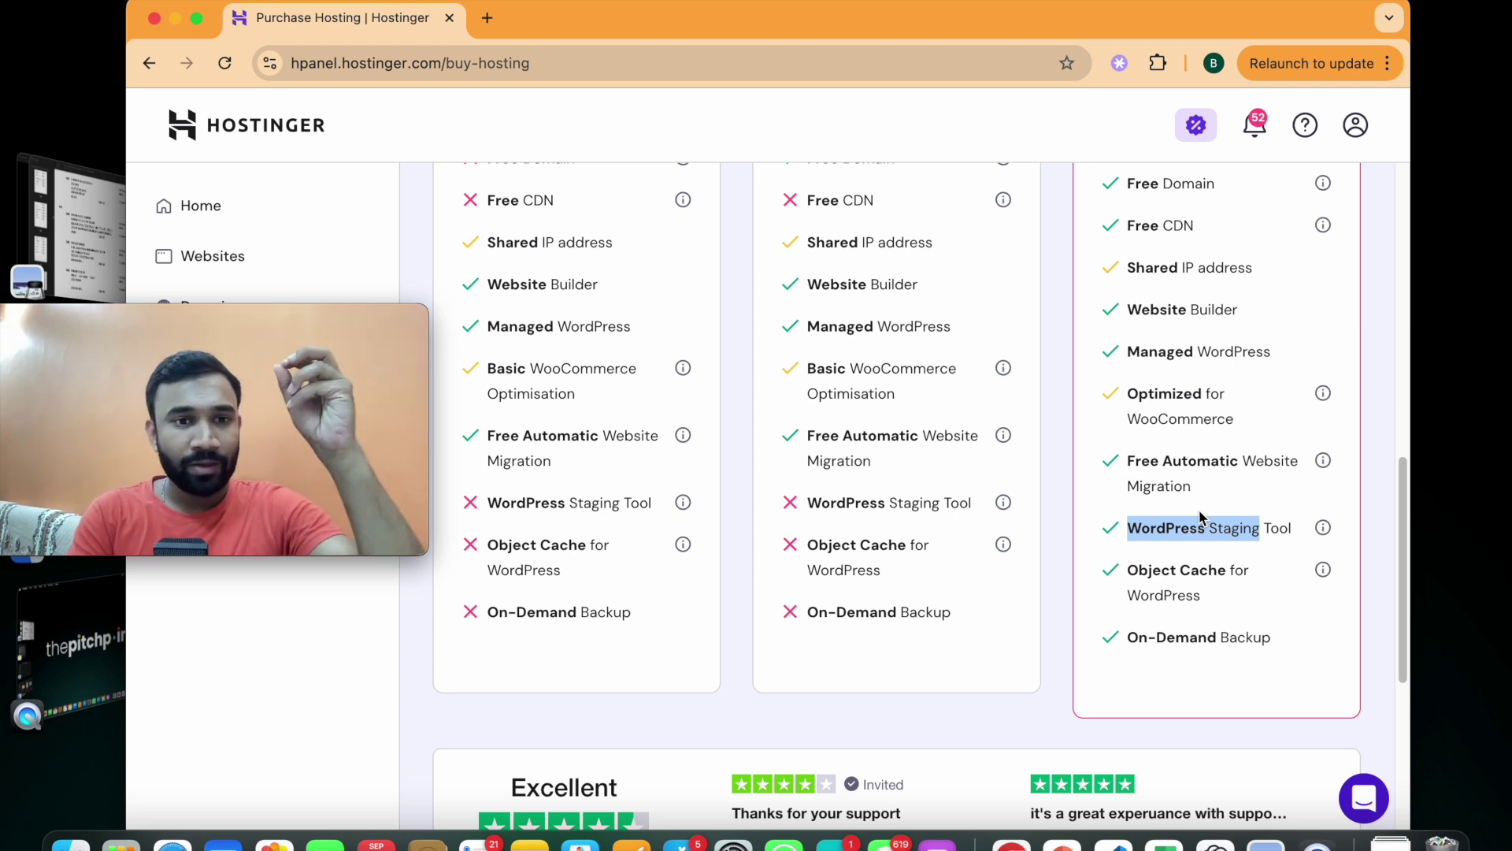
pyautogui.moveTo(1182, 534); pyautogui.dragTo(1298, 536)
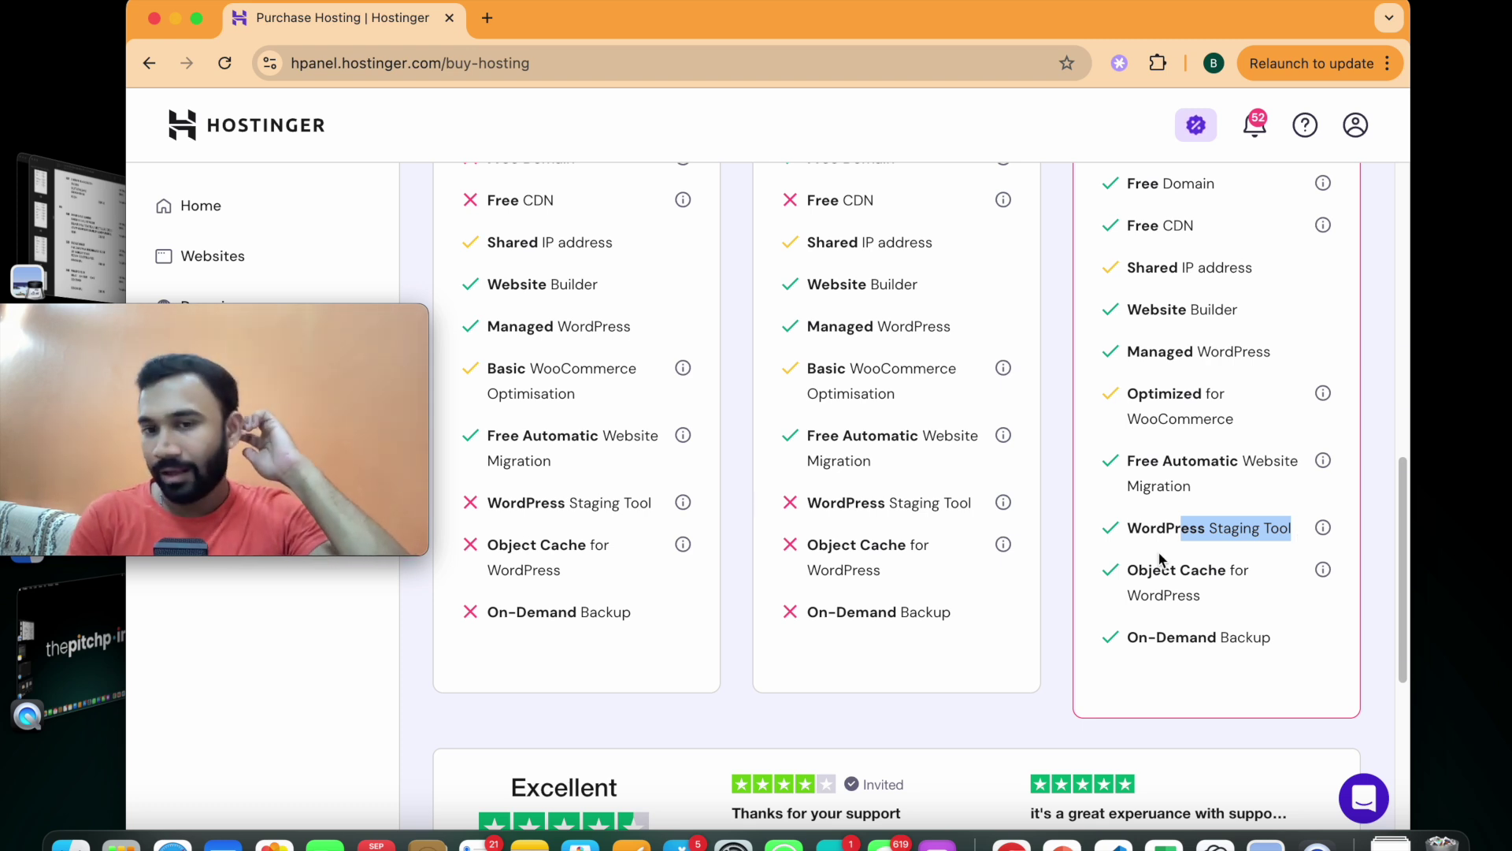
pyautogui.moveTo(1129, 569); pyautogui.dragTo(1194, 596)
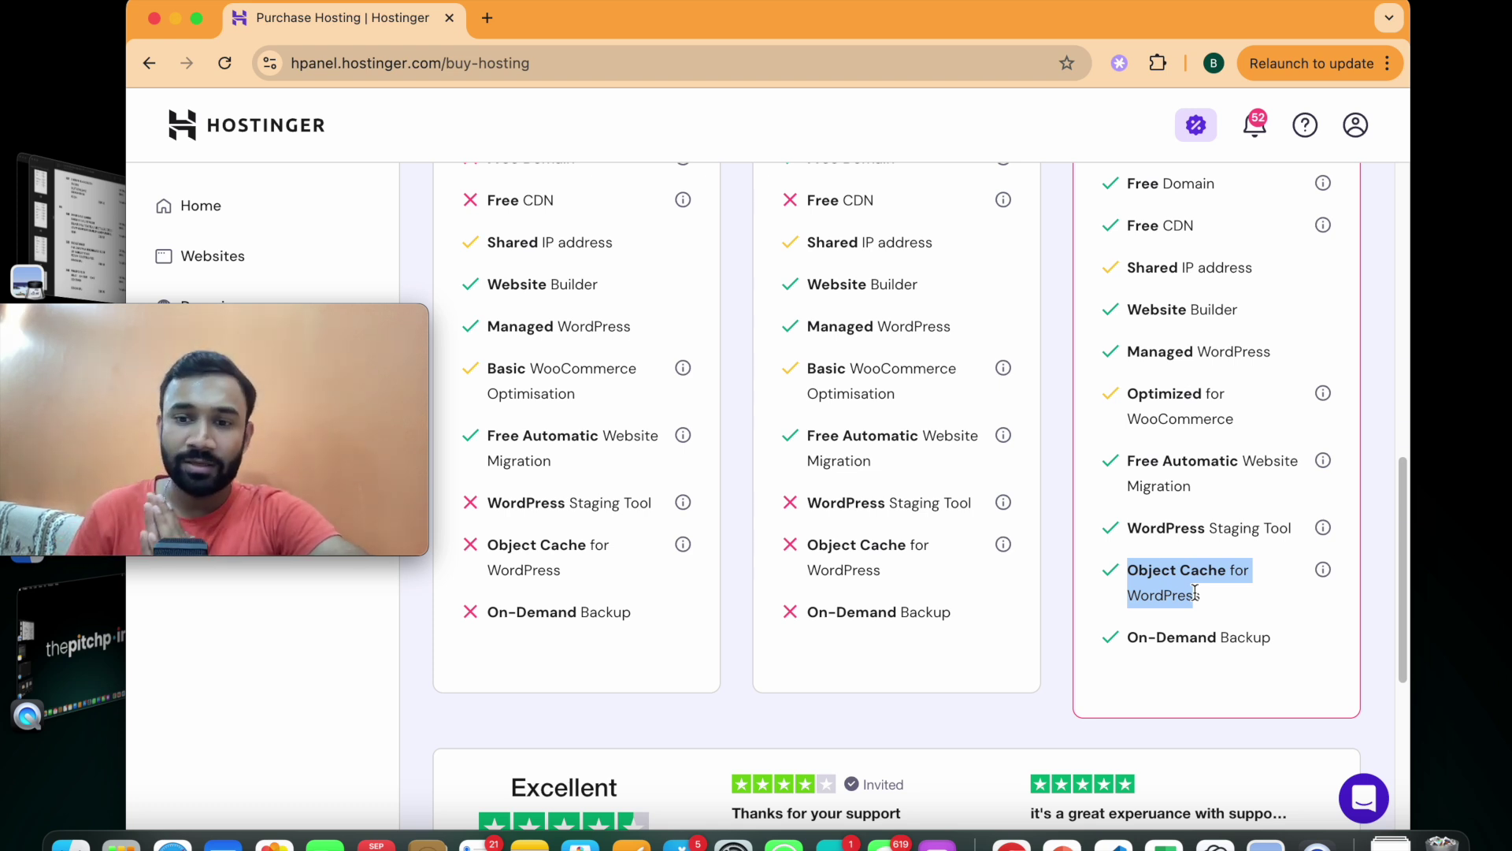
# Step: Review the daily and on-demand backup features of the Business plan and check on-demand backup in the Premium plan
pyautogui.moveTo(1155, 637); pyautogui.dragTo(1237, 635)
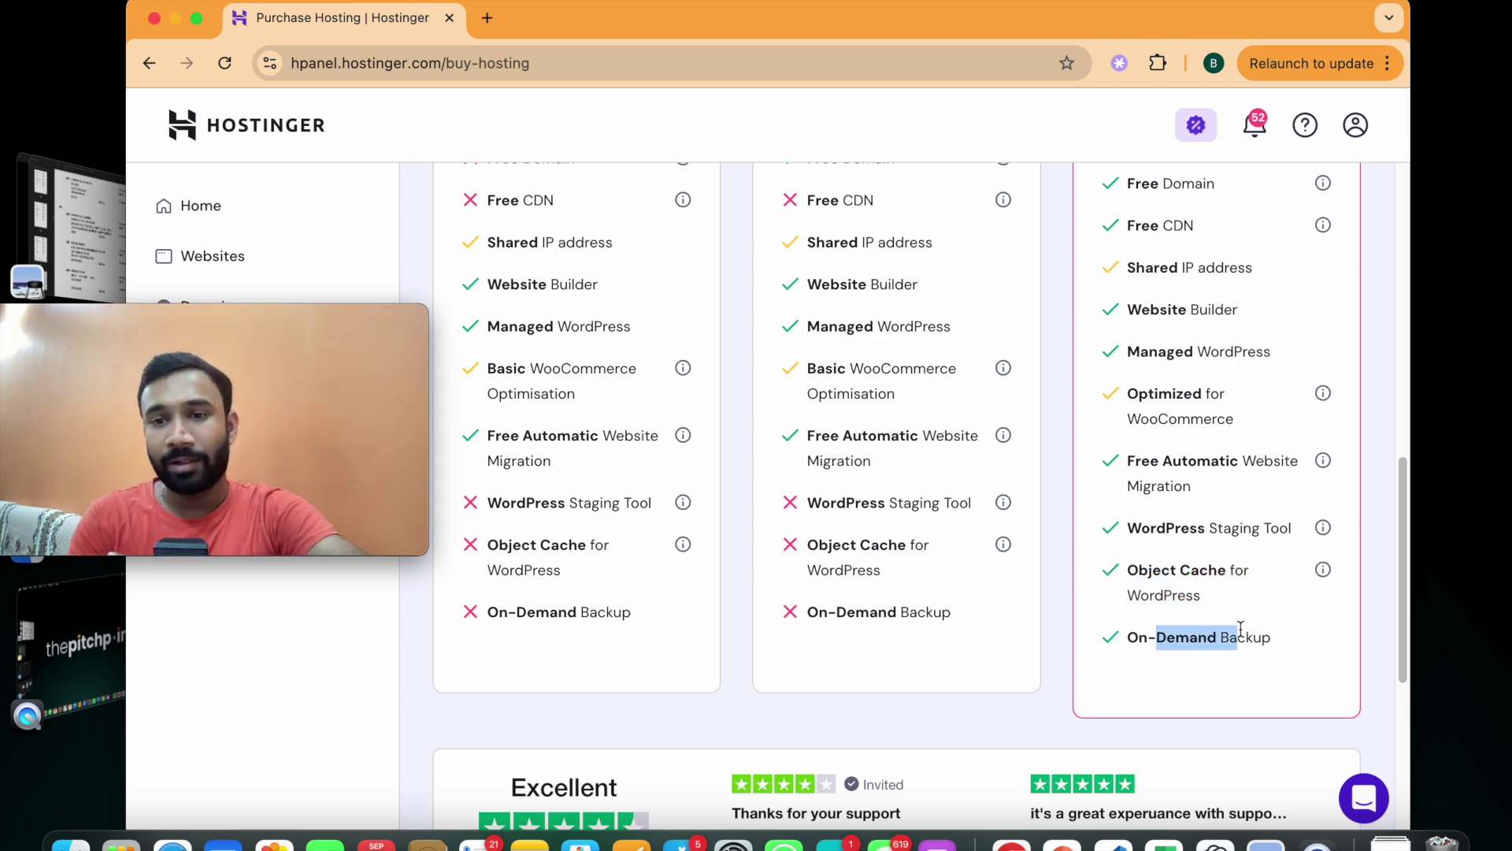
pyautogui.scroll(2, 1242, 637)
pyautogui.scroll(1, 1148, 282)
pyautogui.moveTo(1138, 204); pyautogui.dragTo(1216, 207)
pyautogui.scroll(-3, 1216, 212)
pyautogui.moveTo(1139, 666); pyautogui.dragTo(1259, 669)
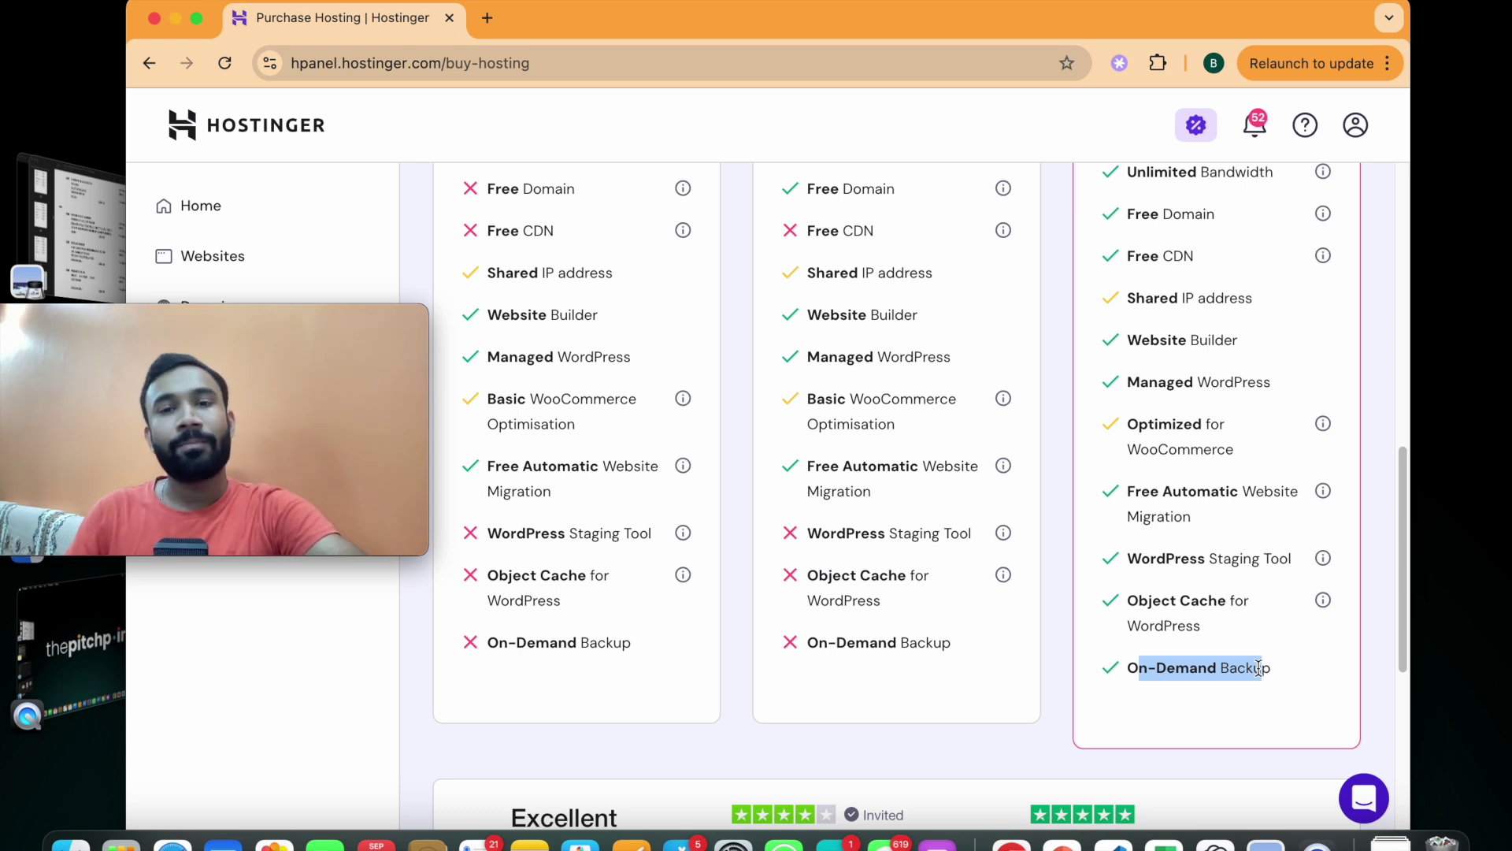
pyautogui.click(1259, 669)
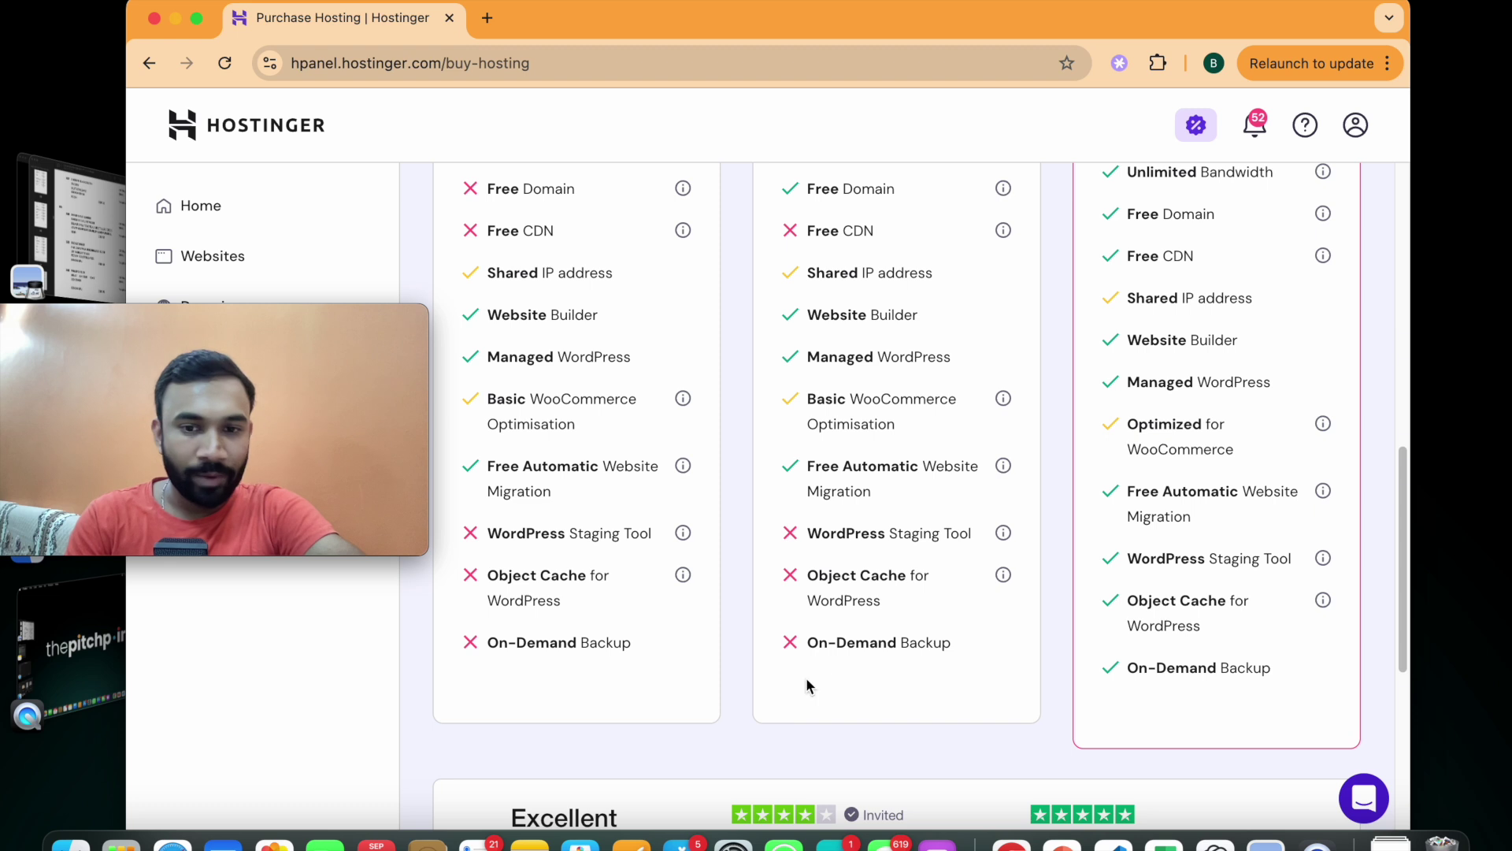
pyautogui.moveTo(819, 642); pyautogui.dragTo(976, 654)
# Step: Select the Premium Web Hosting plan at ₹149.00 per month to open its billing period options
pyautogui.scroll(3, 975, 654)
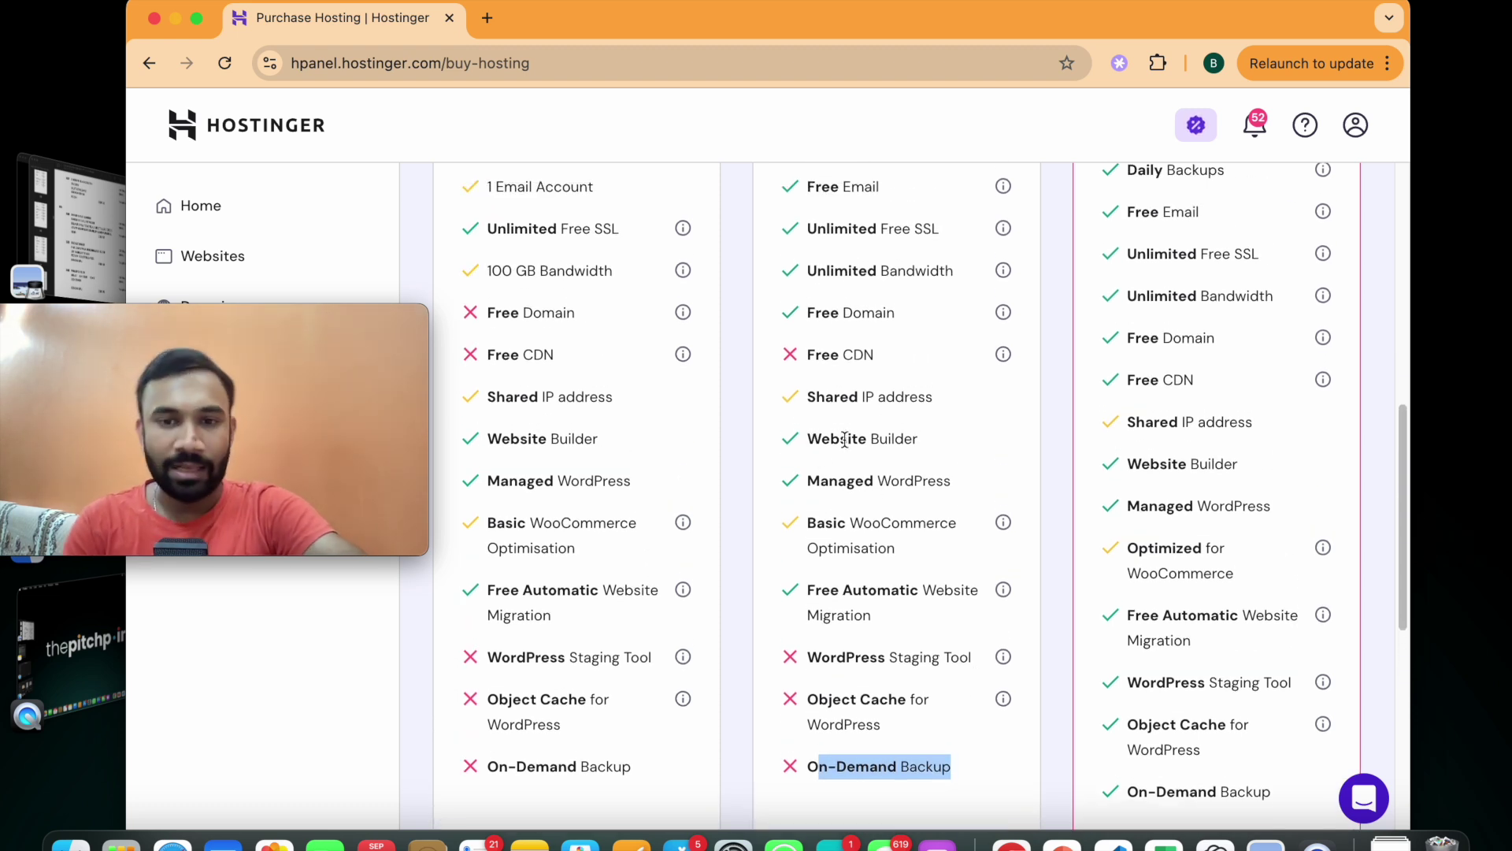
pyautogui.scroll(10, 855, 438)
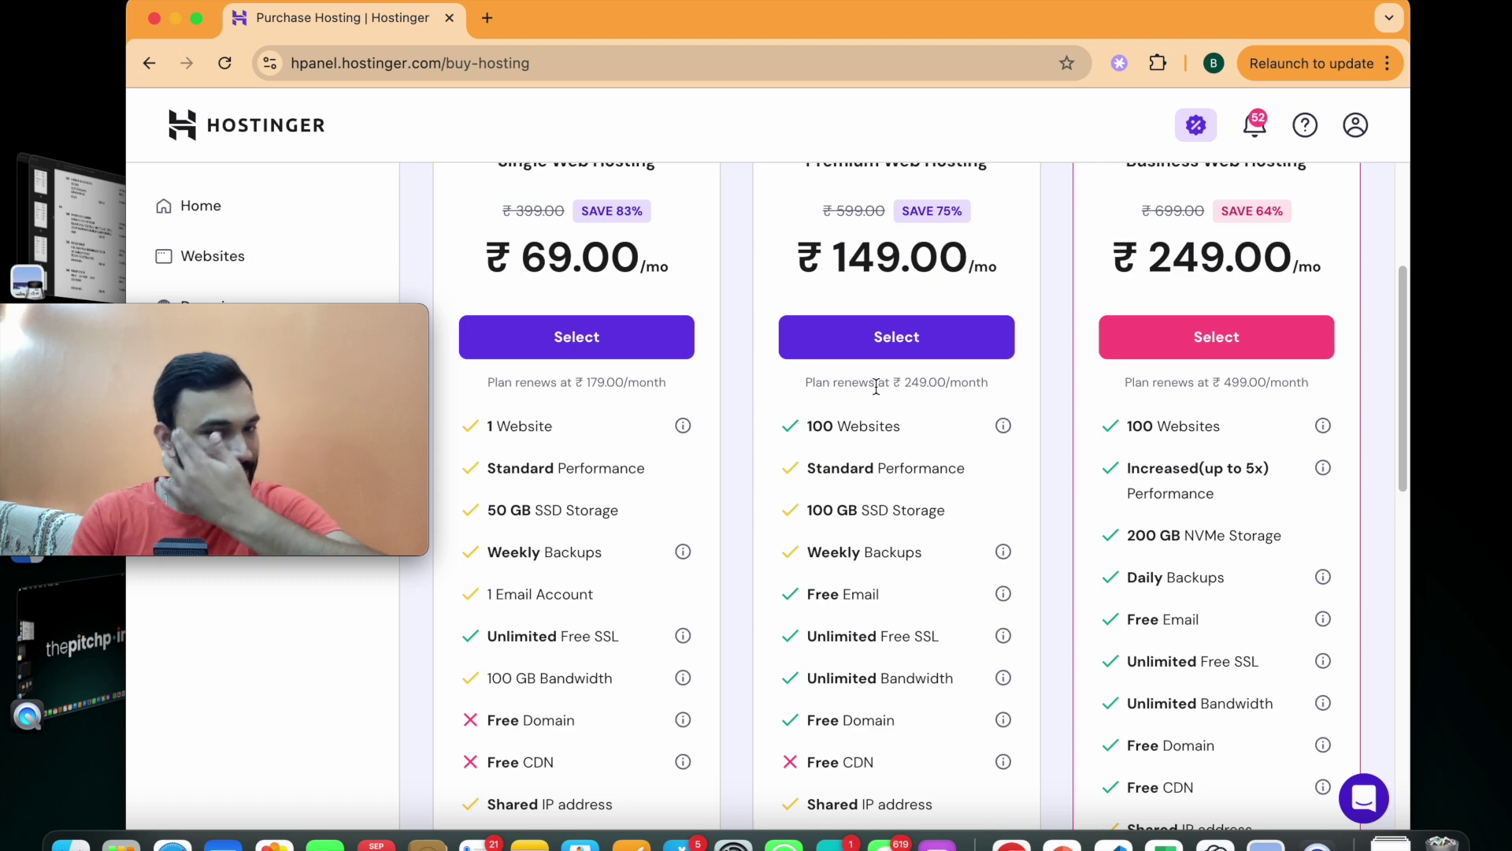
pyautogui.scroll(1, 937, 342)
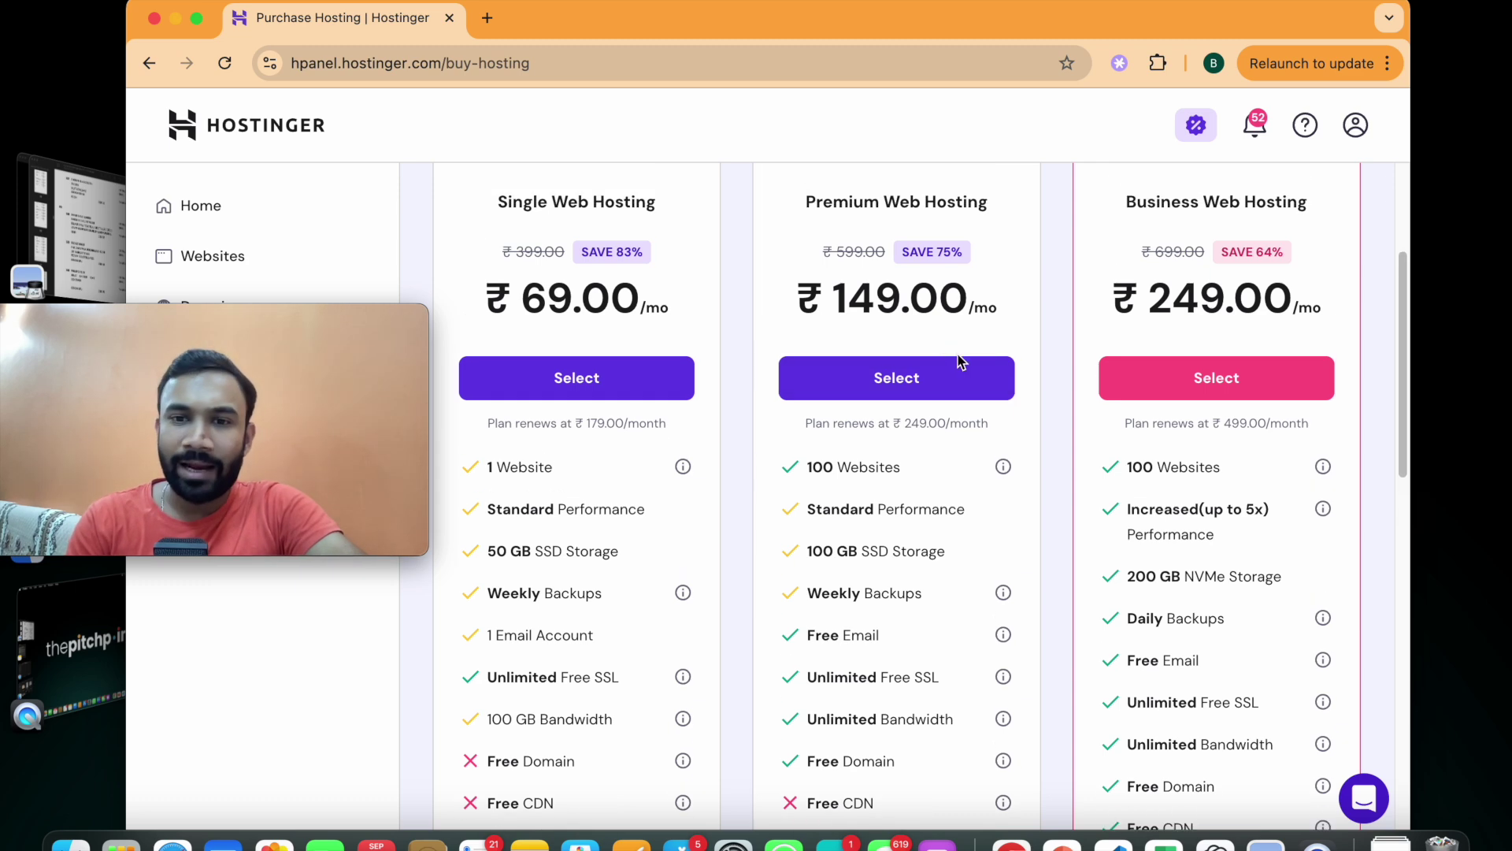
pyautogui.click(898, 383)
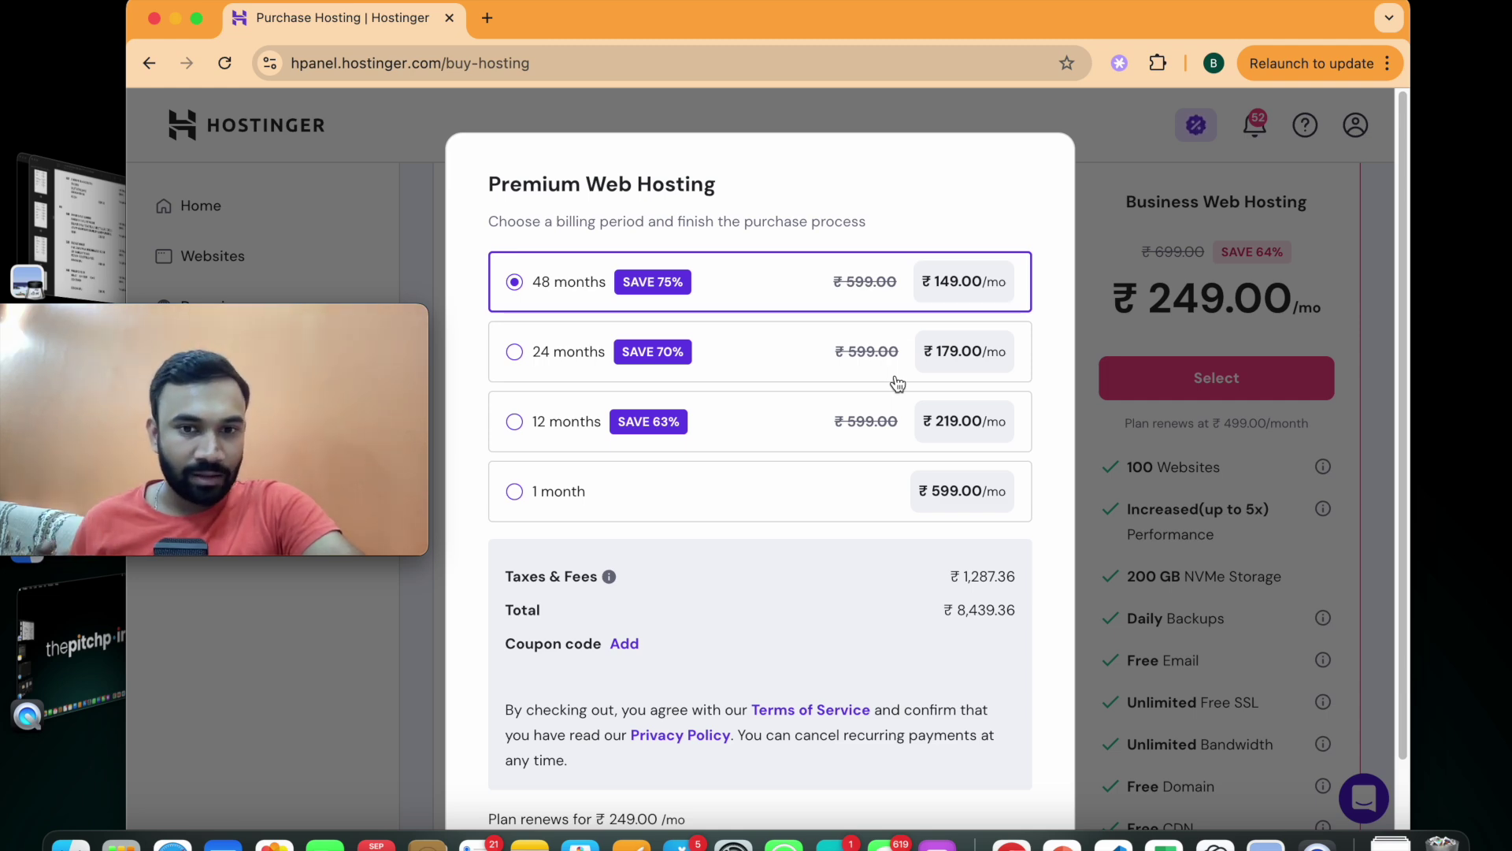
# Step: Check the Premium Web Hosting price for the 1-month billing period and the total for 12 months
pyautogui.click(569, 503)
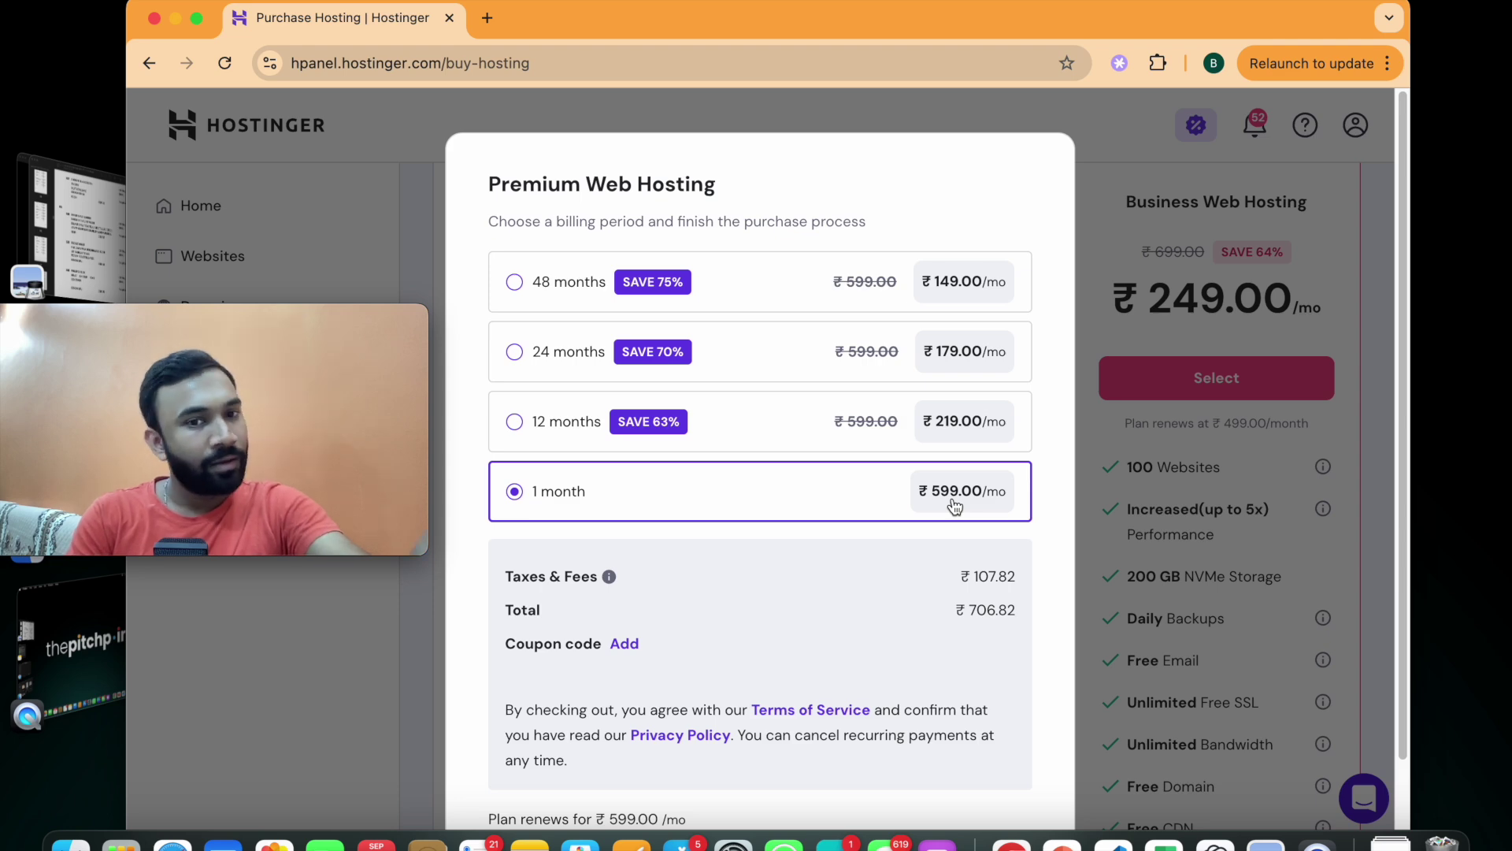
pyautogui.click(775, 430)
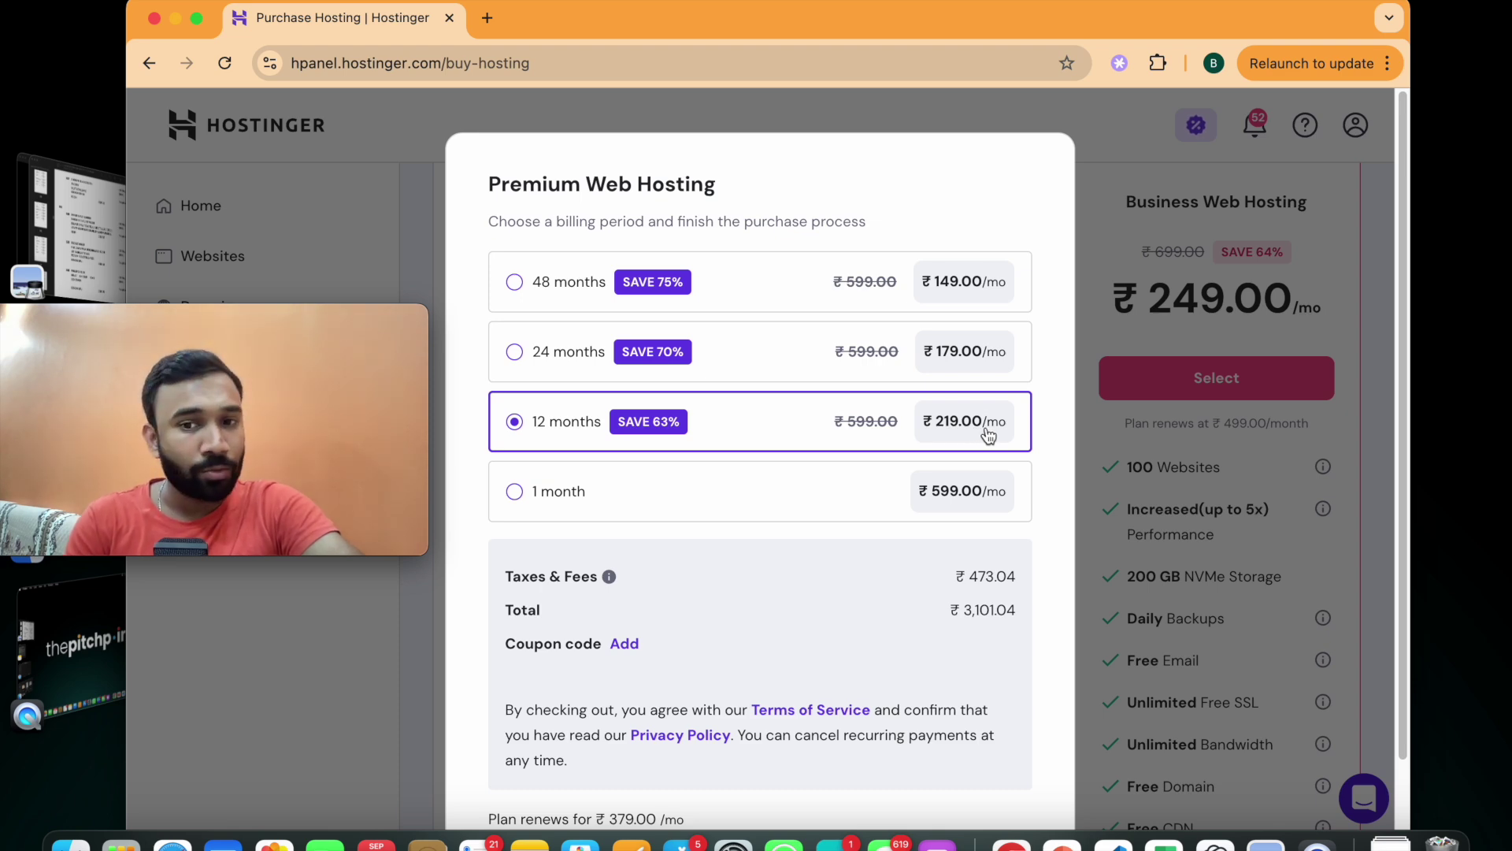
pyautogui.scroll(-2, 963, 504)
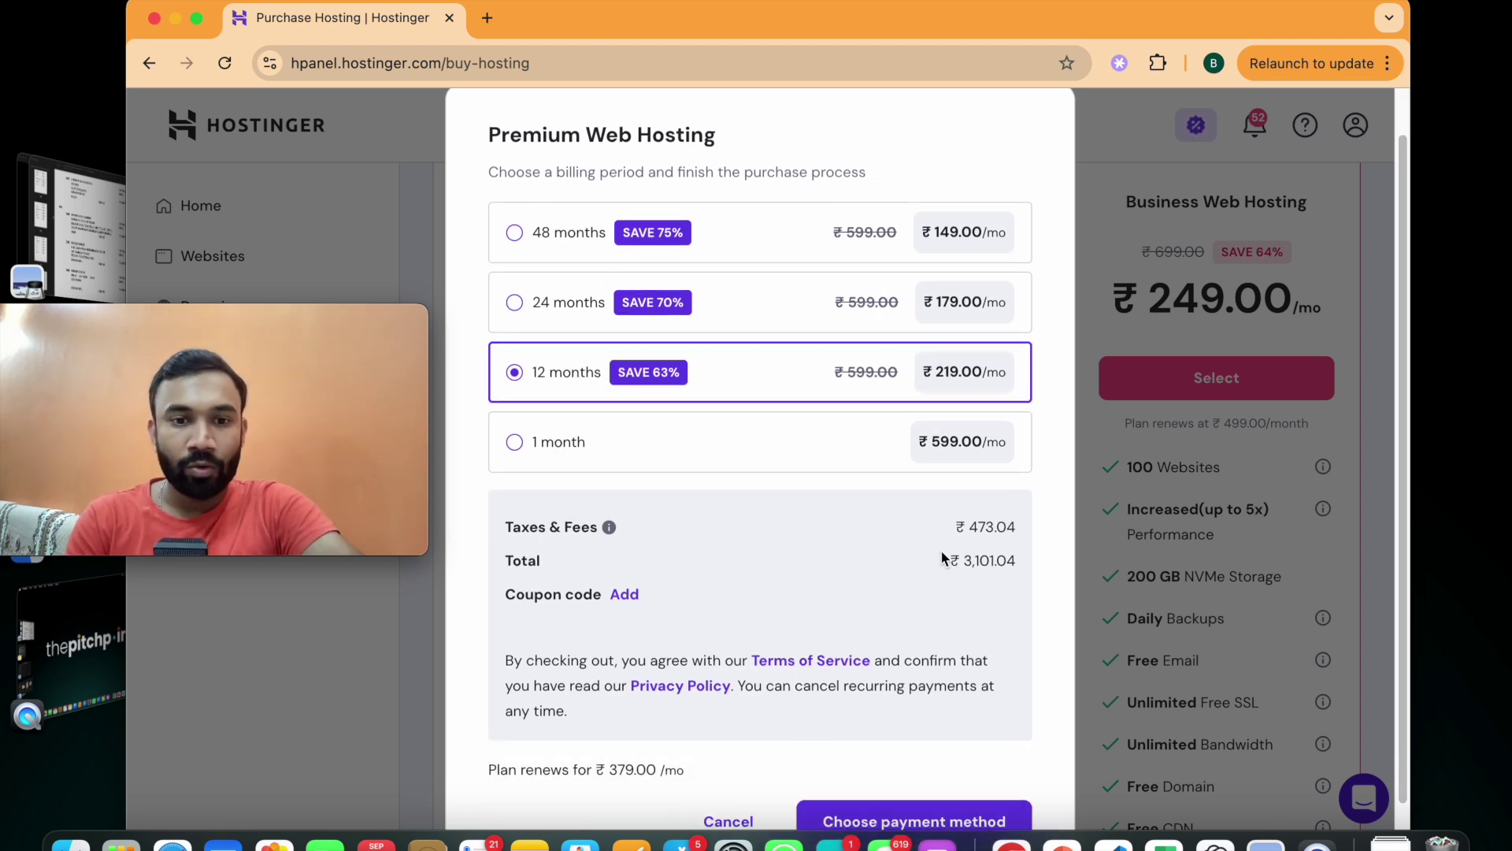
pyautogui.moveTo(964, 556); pyautogui.dragTo(1004, 560)
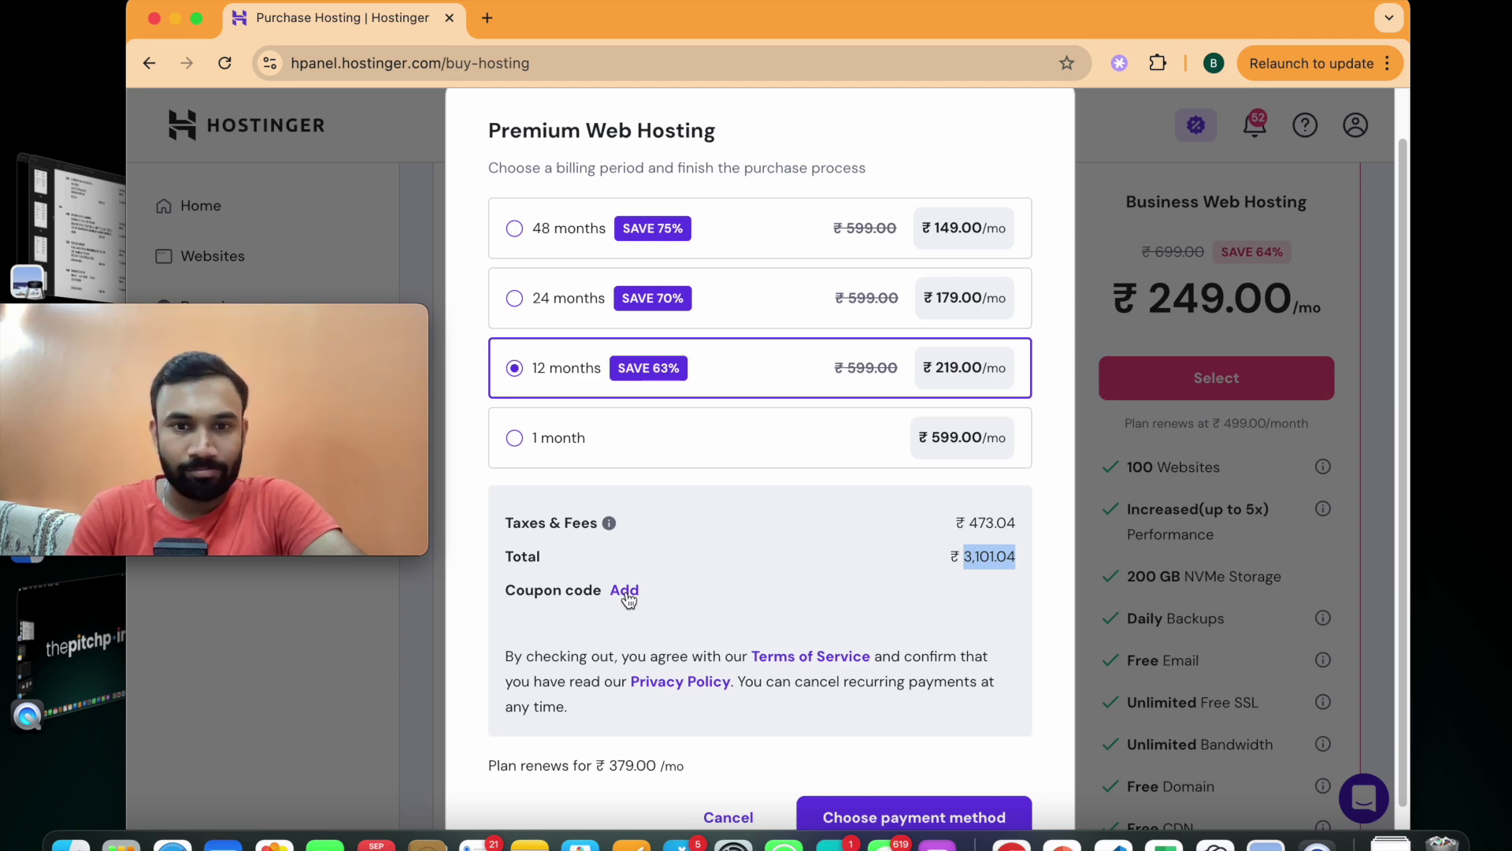
# Step: Compare the Premium Web Hosting totals for the 24-month and 48-month billing periods
pyautogui.click(550, 298)
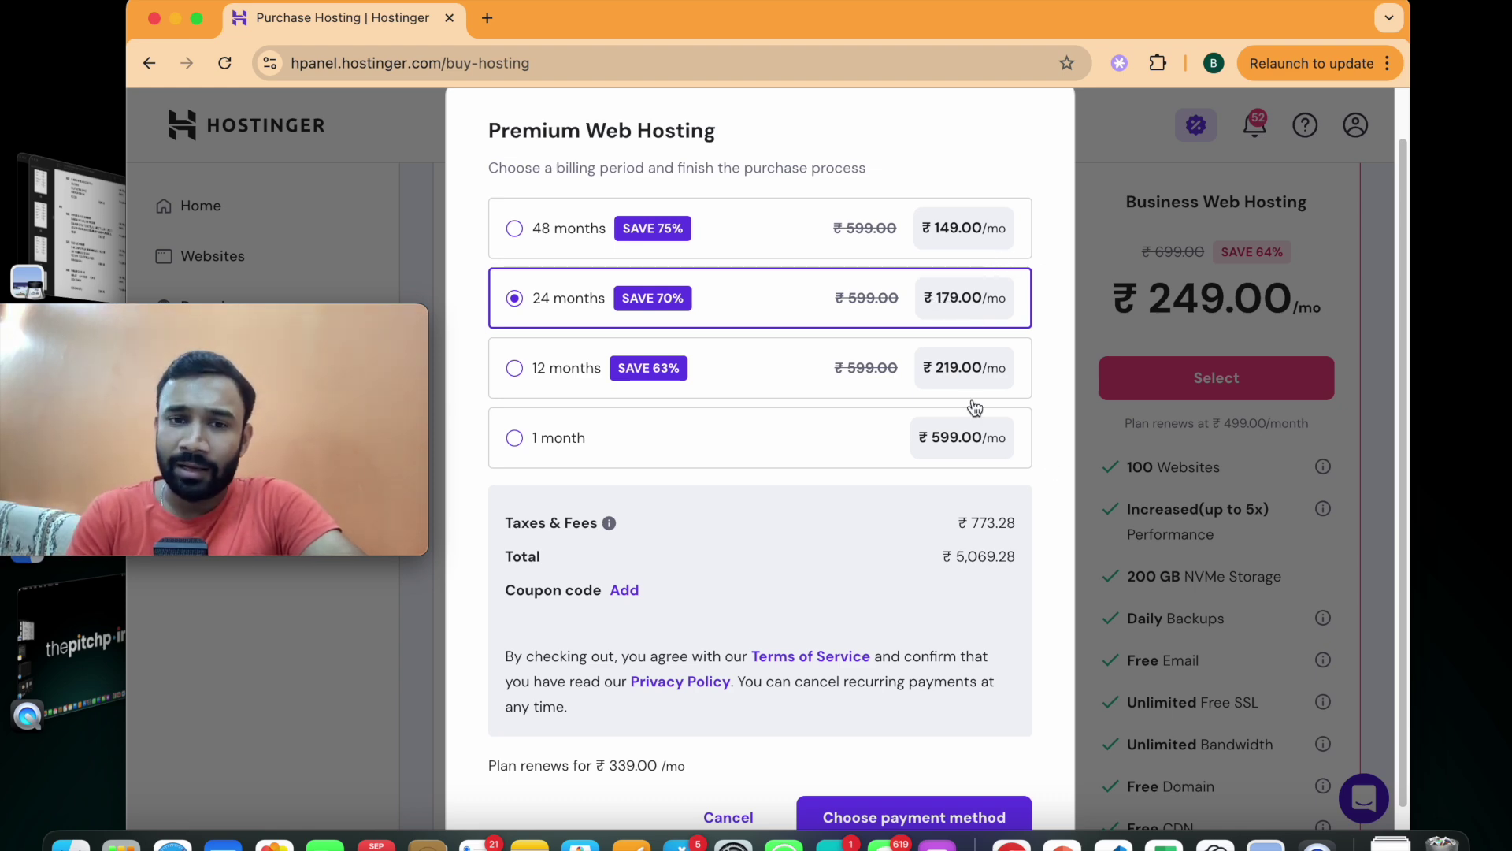
pyautogui.moveTo(954, 564); pyautogui.dragTo(1015, 561)
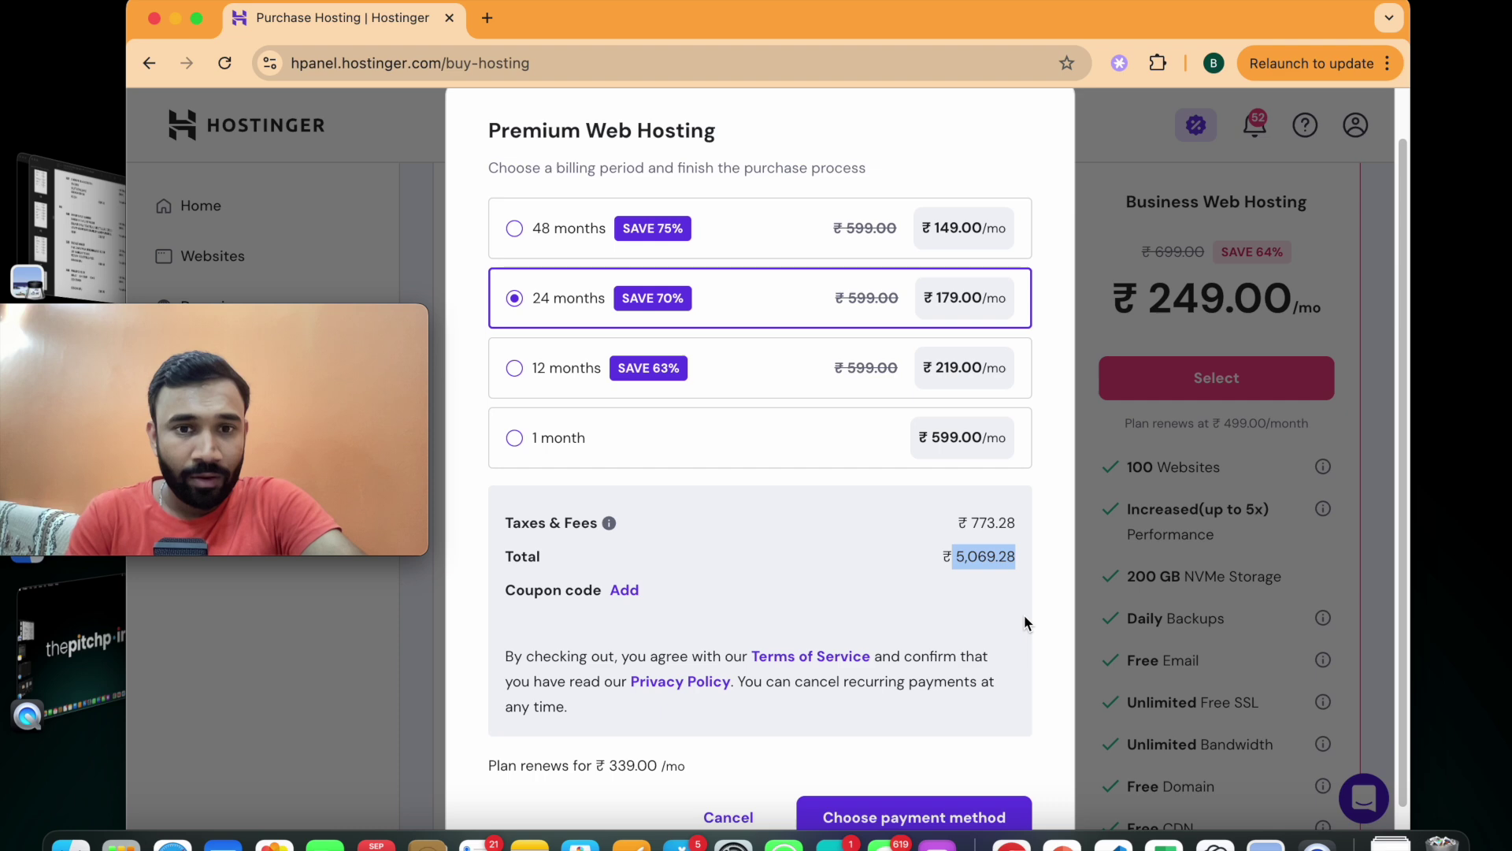
pyautogui.click(746, 211)
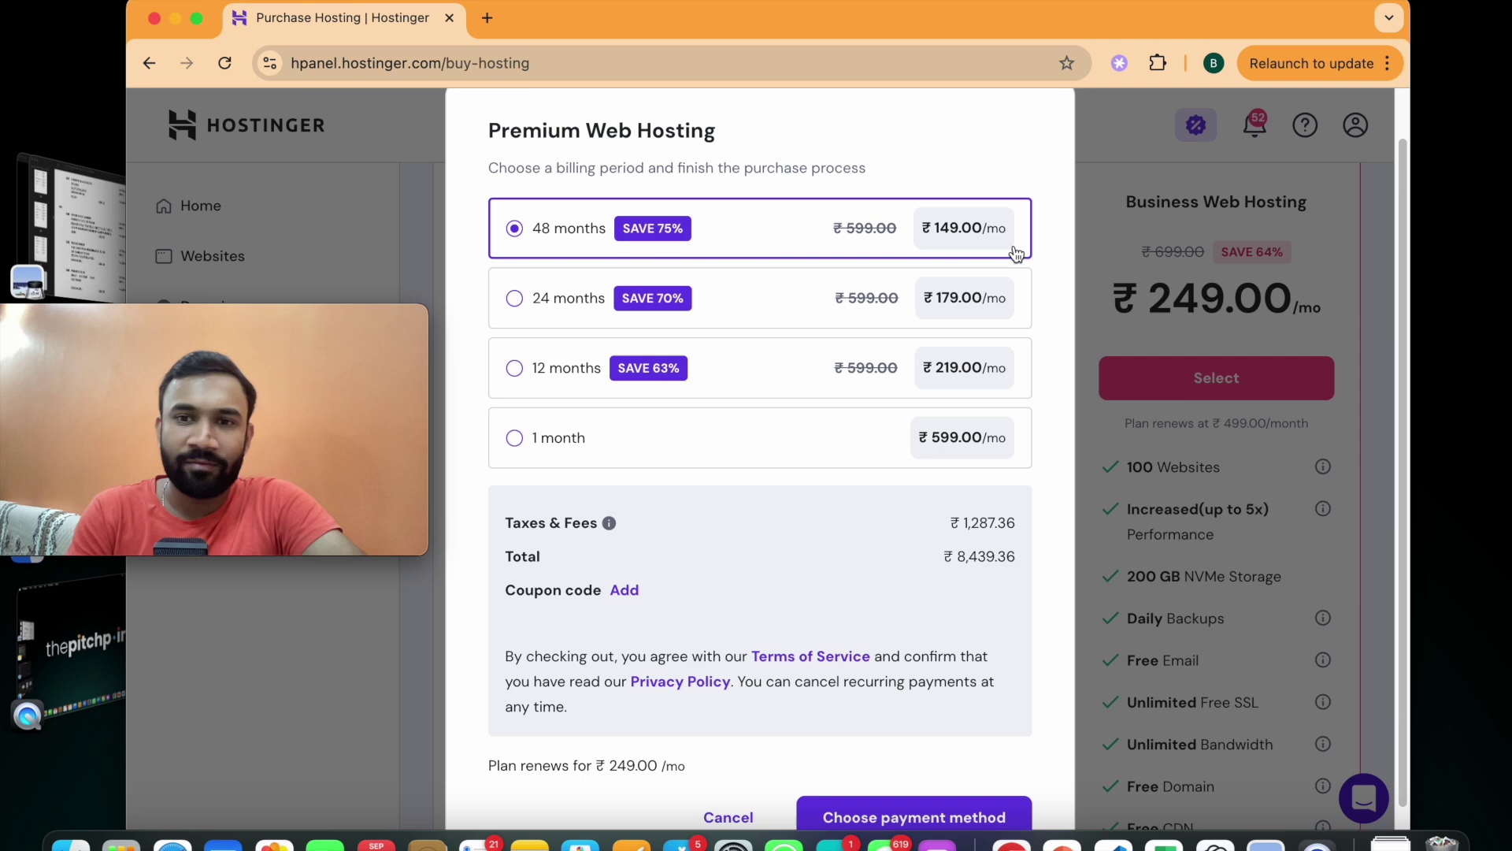
pyautogui.moveTo(955, 561); pyautogui.dragTo(1013, 561)
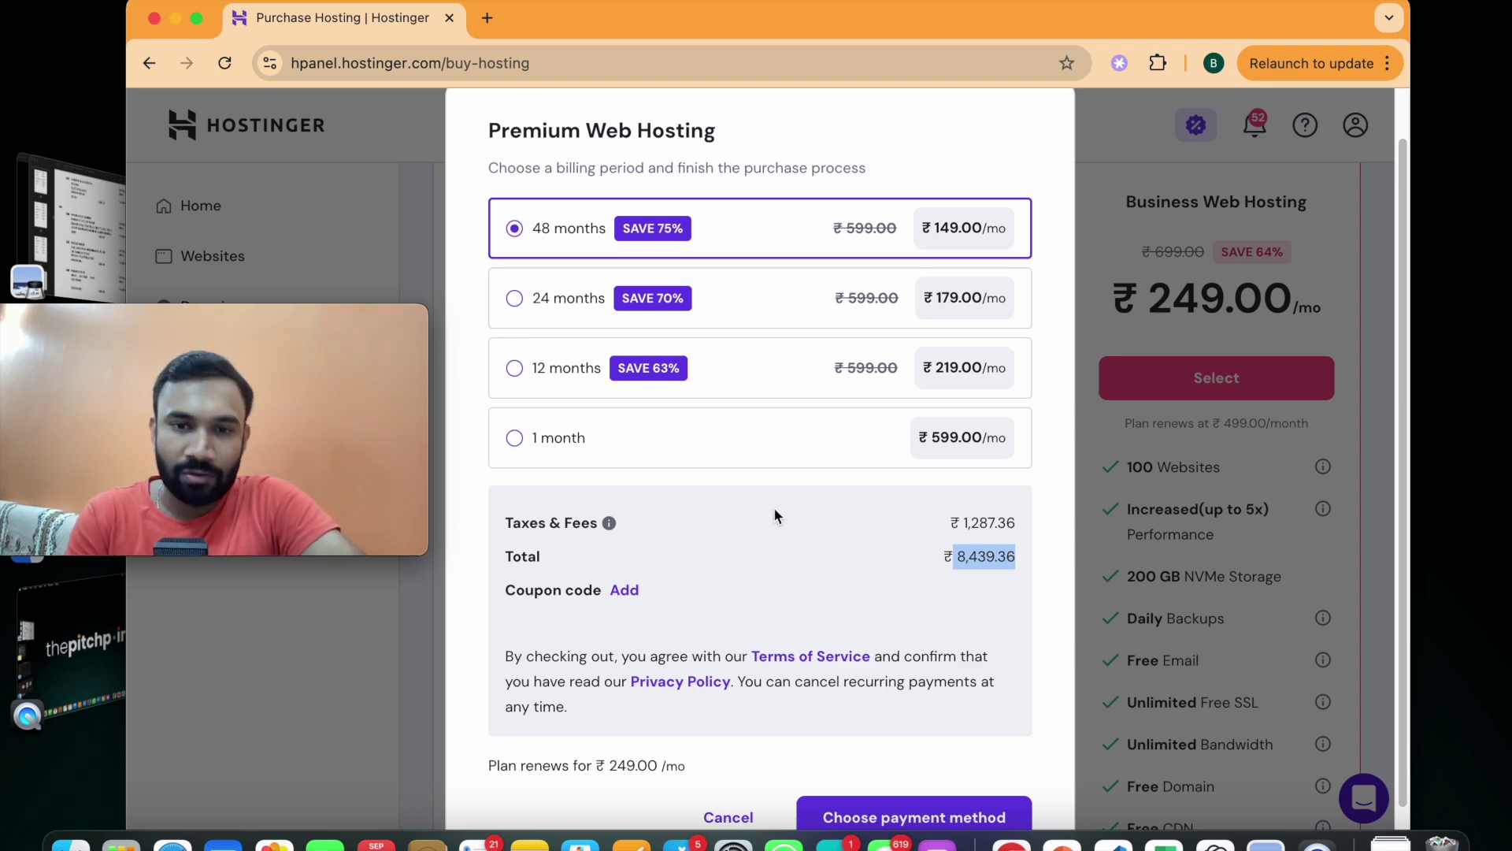
pyautogui.scroll(-1, 780, 399)
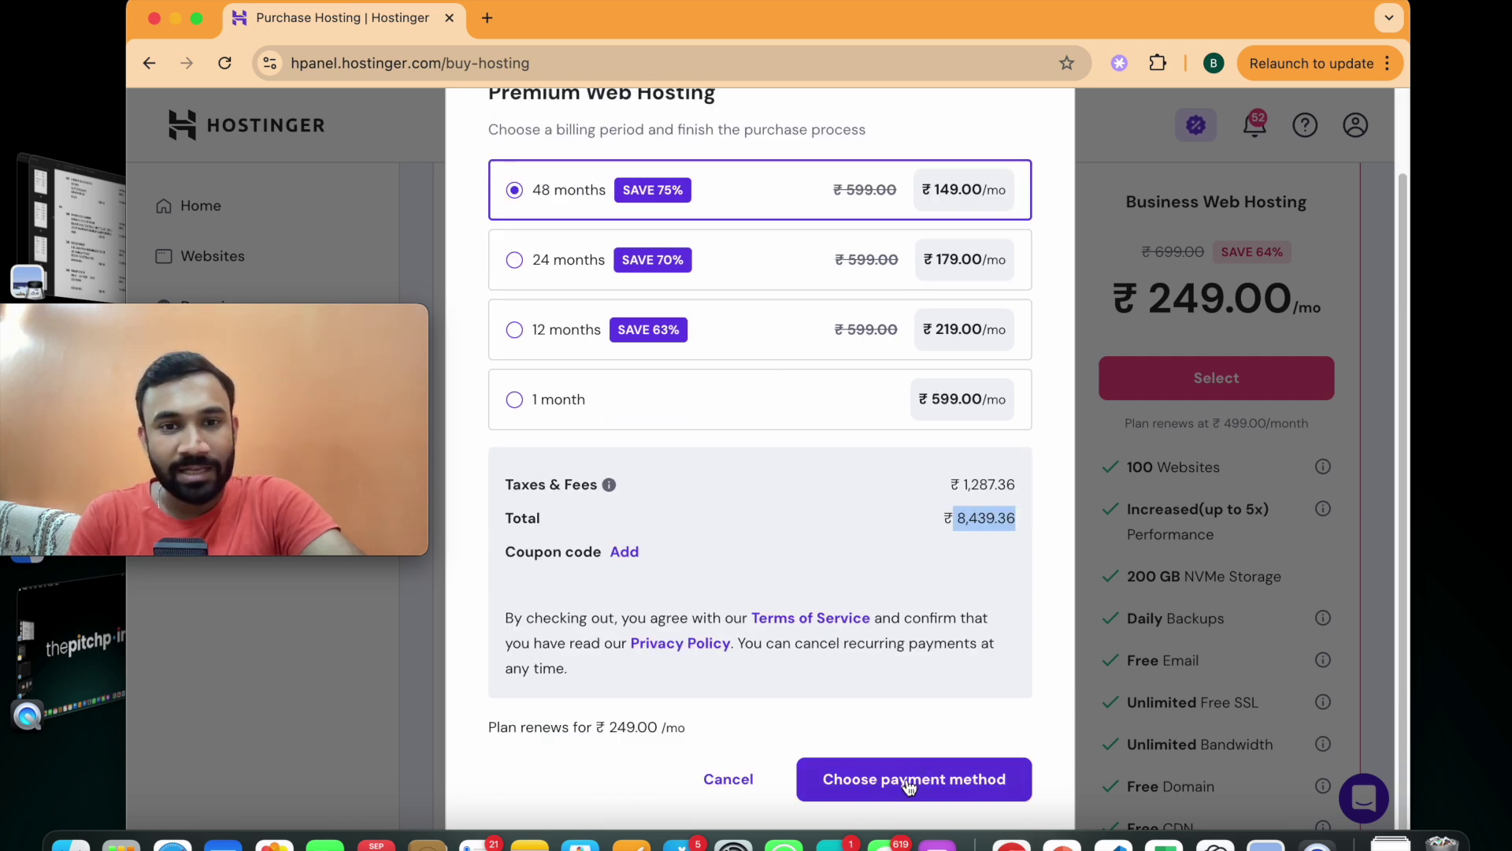
# Step: Choose the 12-month billing period for Premium Web Hosting and continue to the payment page's order summary
pyautogui.click(567, 337)
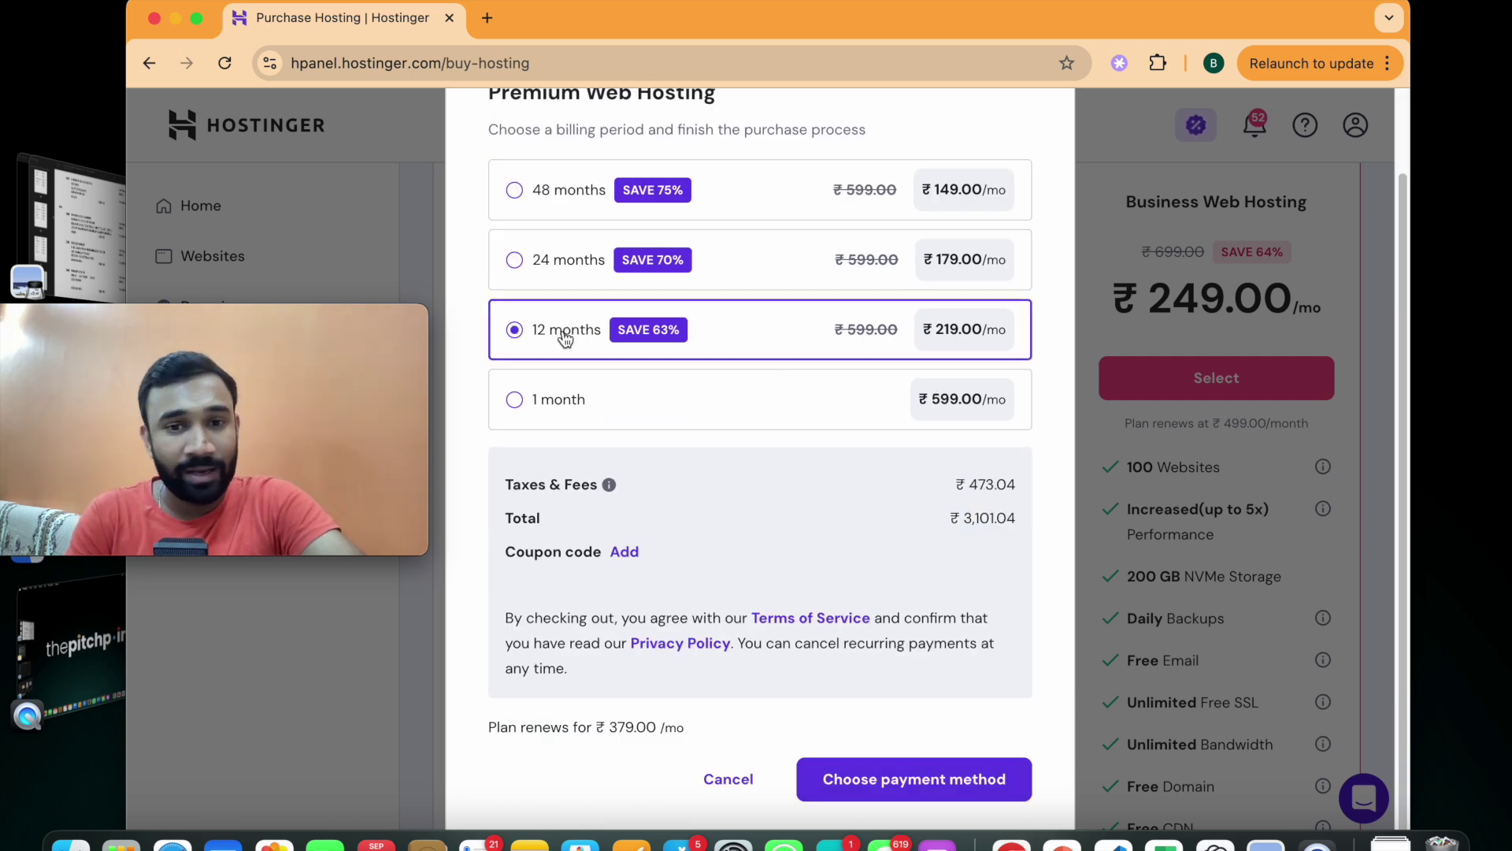
pyautogui.click(927, 780)
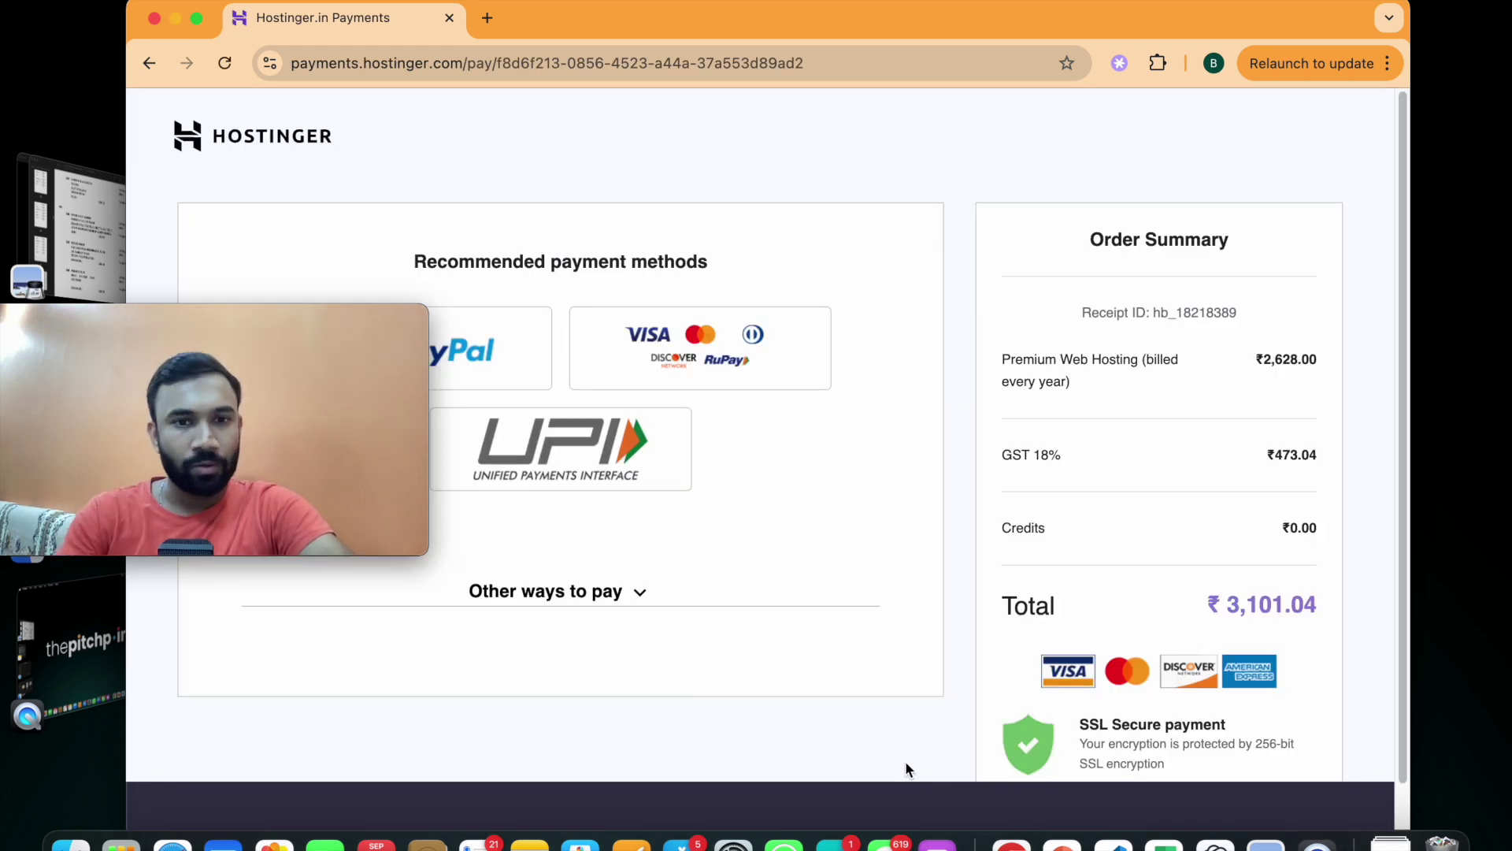
pyautogui.scroll(-2, 931, 597)
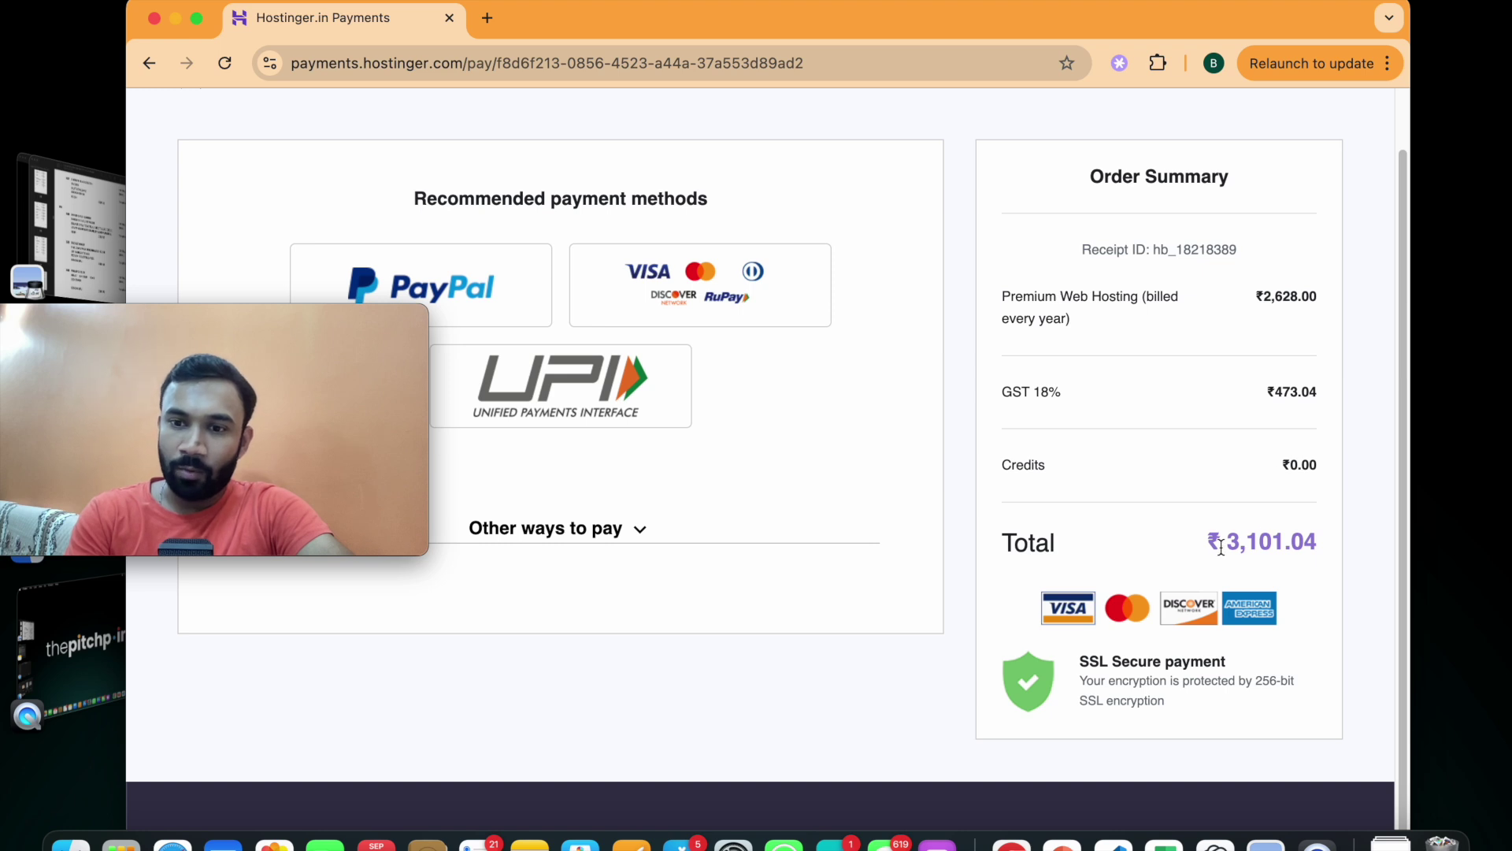
# Step: Review the total and the other ways to pay, and open the credit/debit card payment form
pyautogui.doubleClick(1253, 550)
pyautogui.moveTo(315, 321); pyautogui.dragTo(1210, 478)
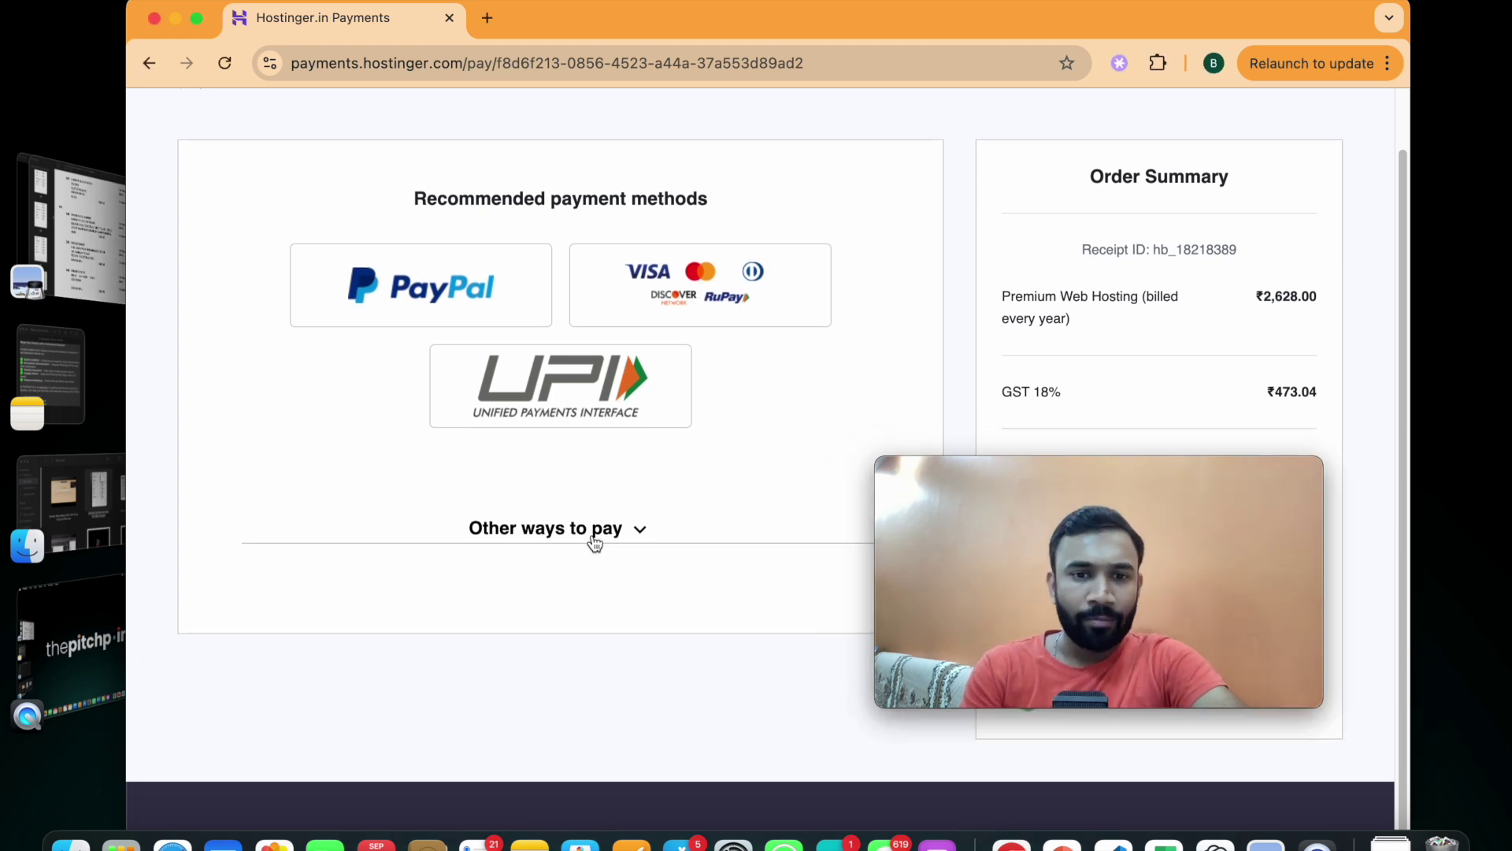
pyautogui.click(645, 531)
pyautogui.scroll(-1, 614, 551)
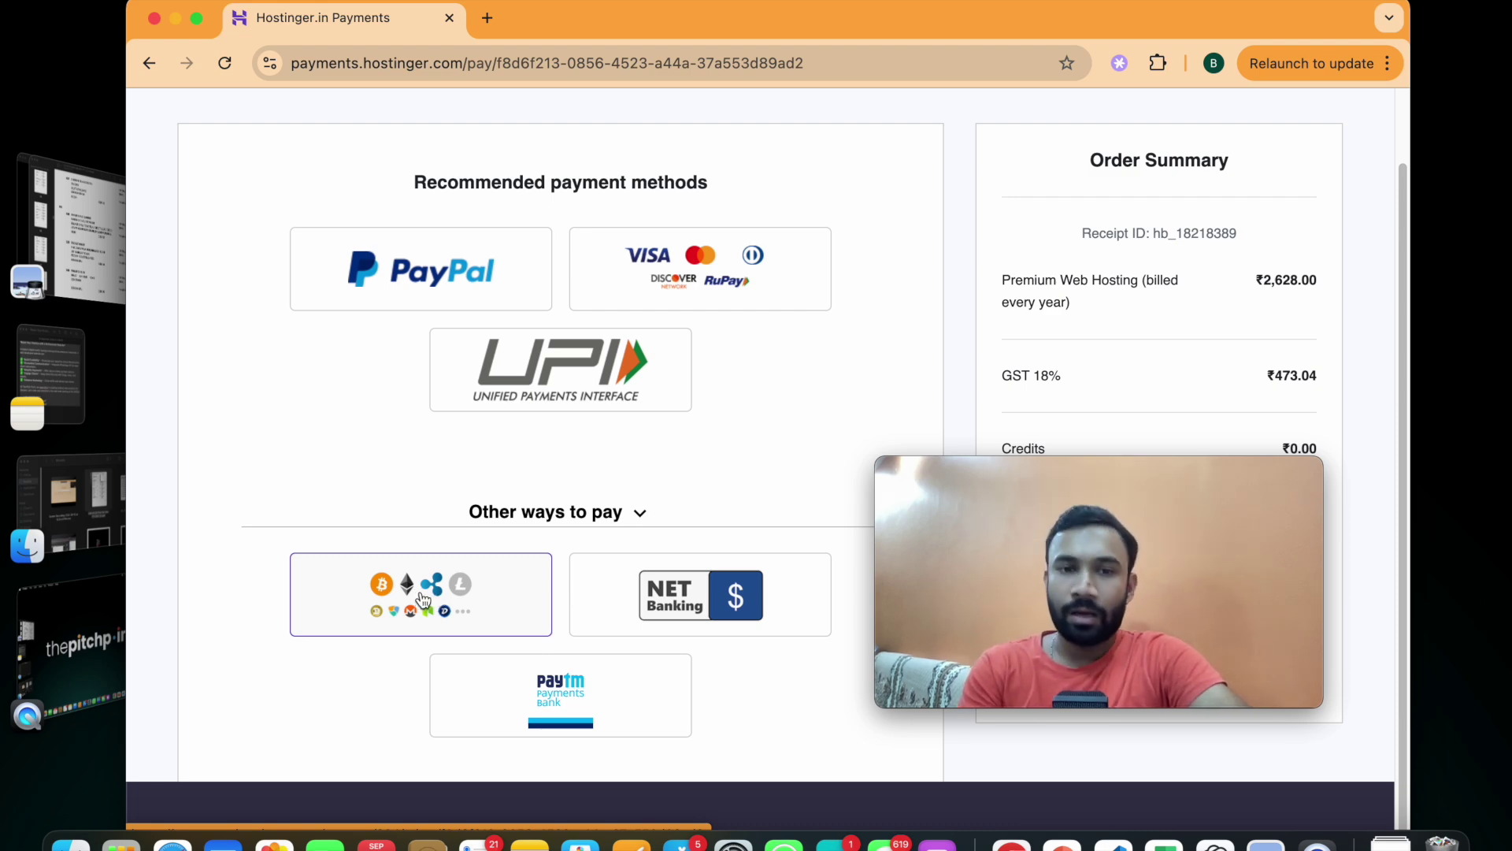
pyautogui.click(677, 260)
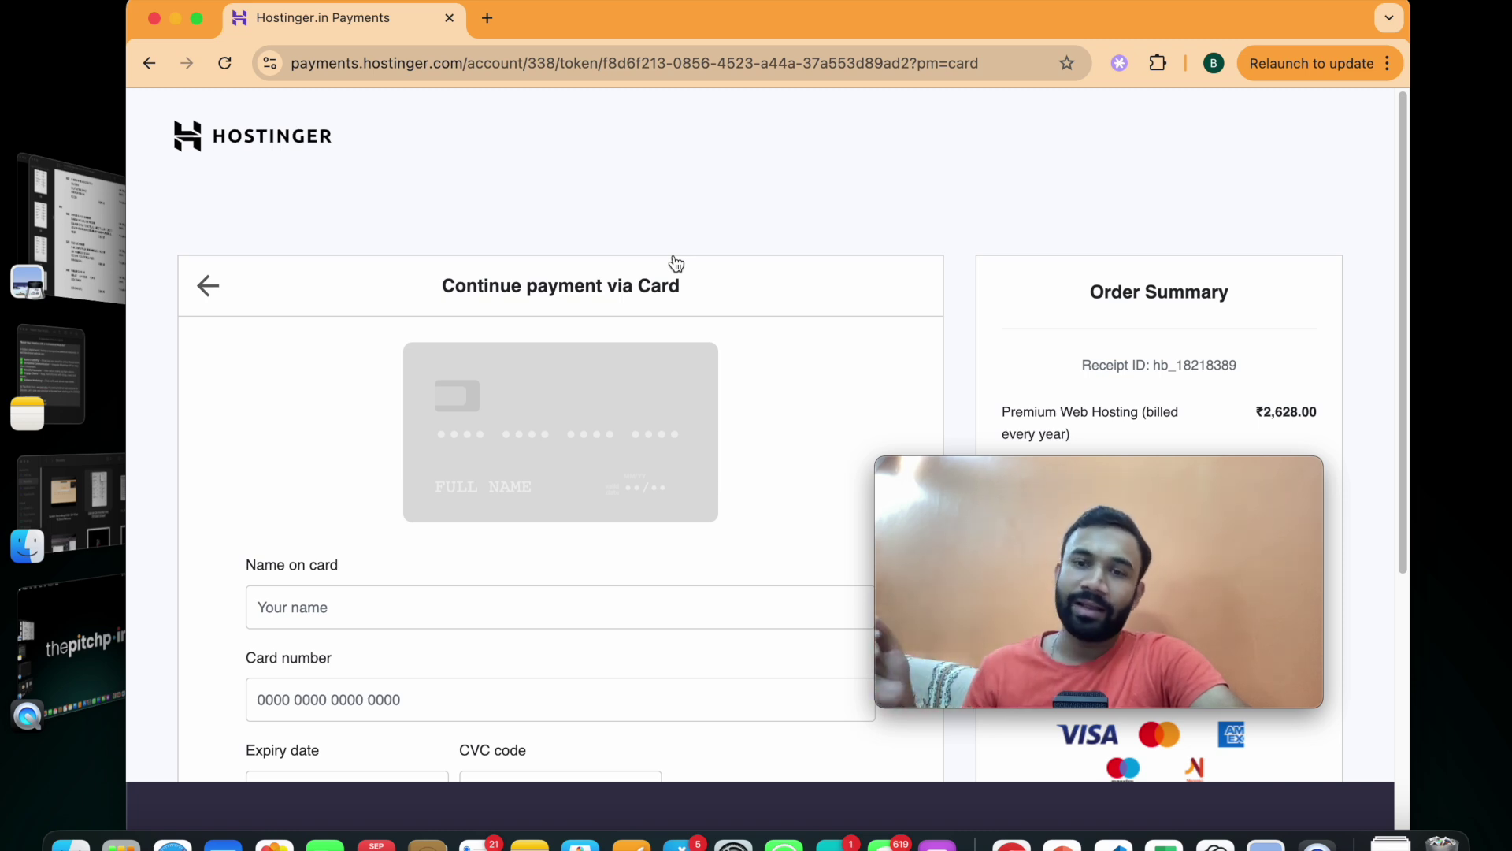
# Step: Look through the card form's fields from the name on card to the ZIP code, and return to the hosting plans
pyautogui.scroll(-3, 564, 428)
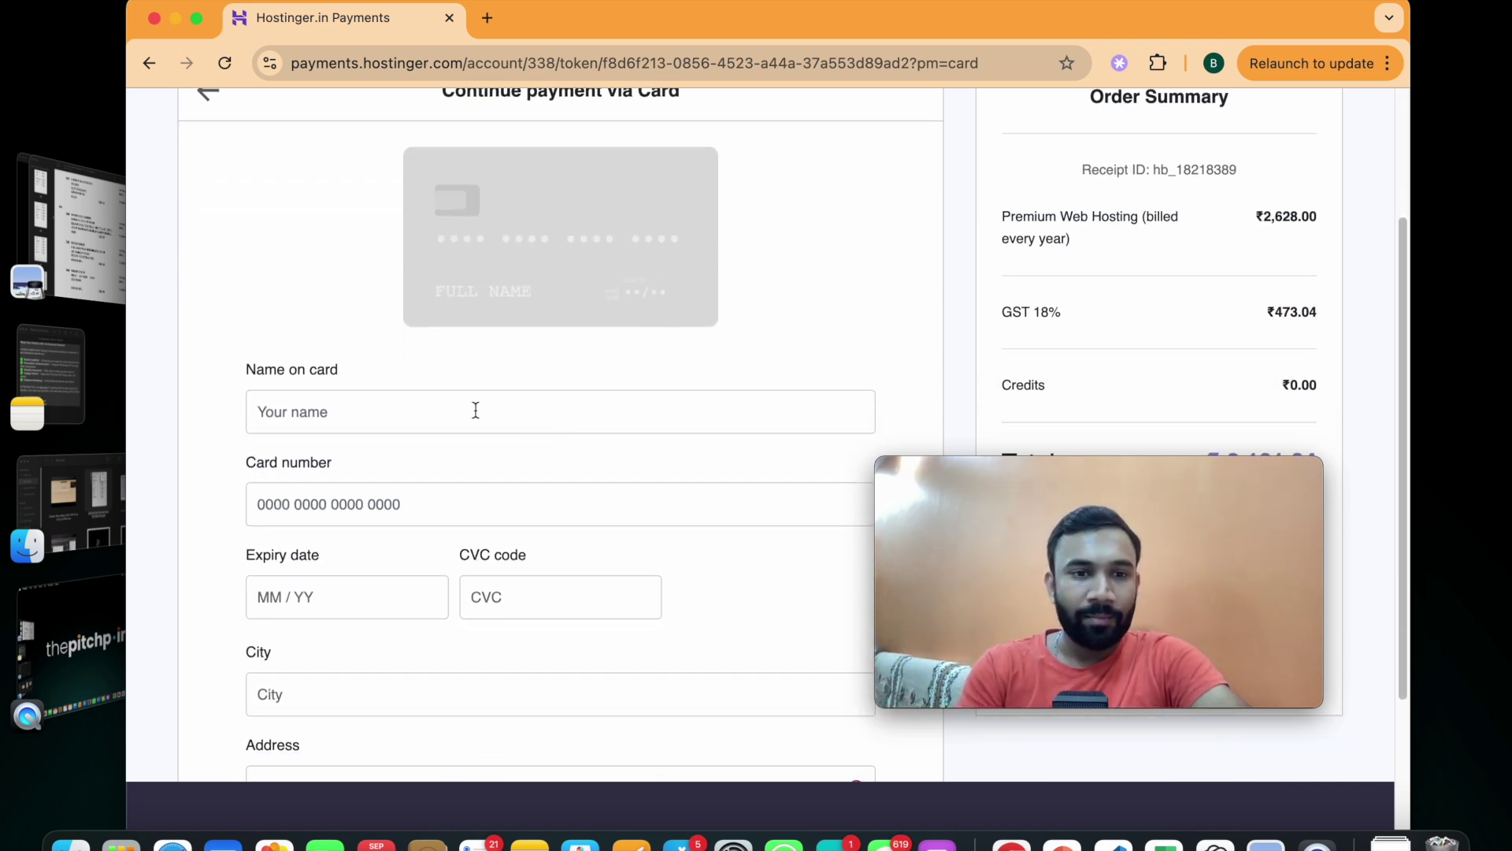
pyautogui.click(373, 411)
pyautogui.click(337, 509)
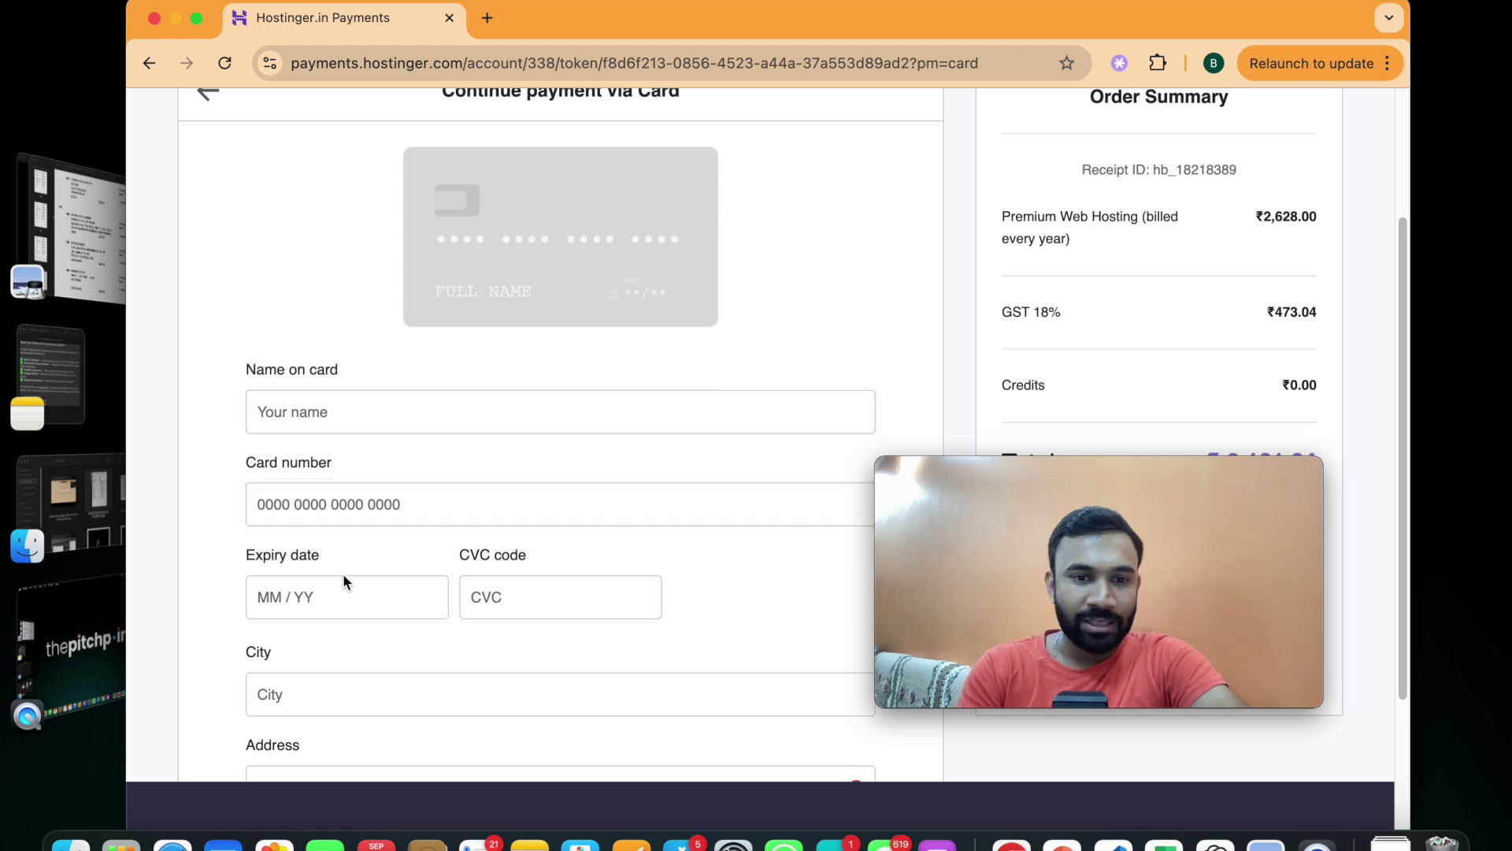
pyautogui.click(553, 586)
pyautogui.scroll(-2, 551, 585)
pyautogui.click(365, 593)
pyautogui.click(365, 679)
pyautogui.scroll(-2, 365, 683)
pyautogui.click(353, 678)
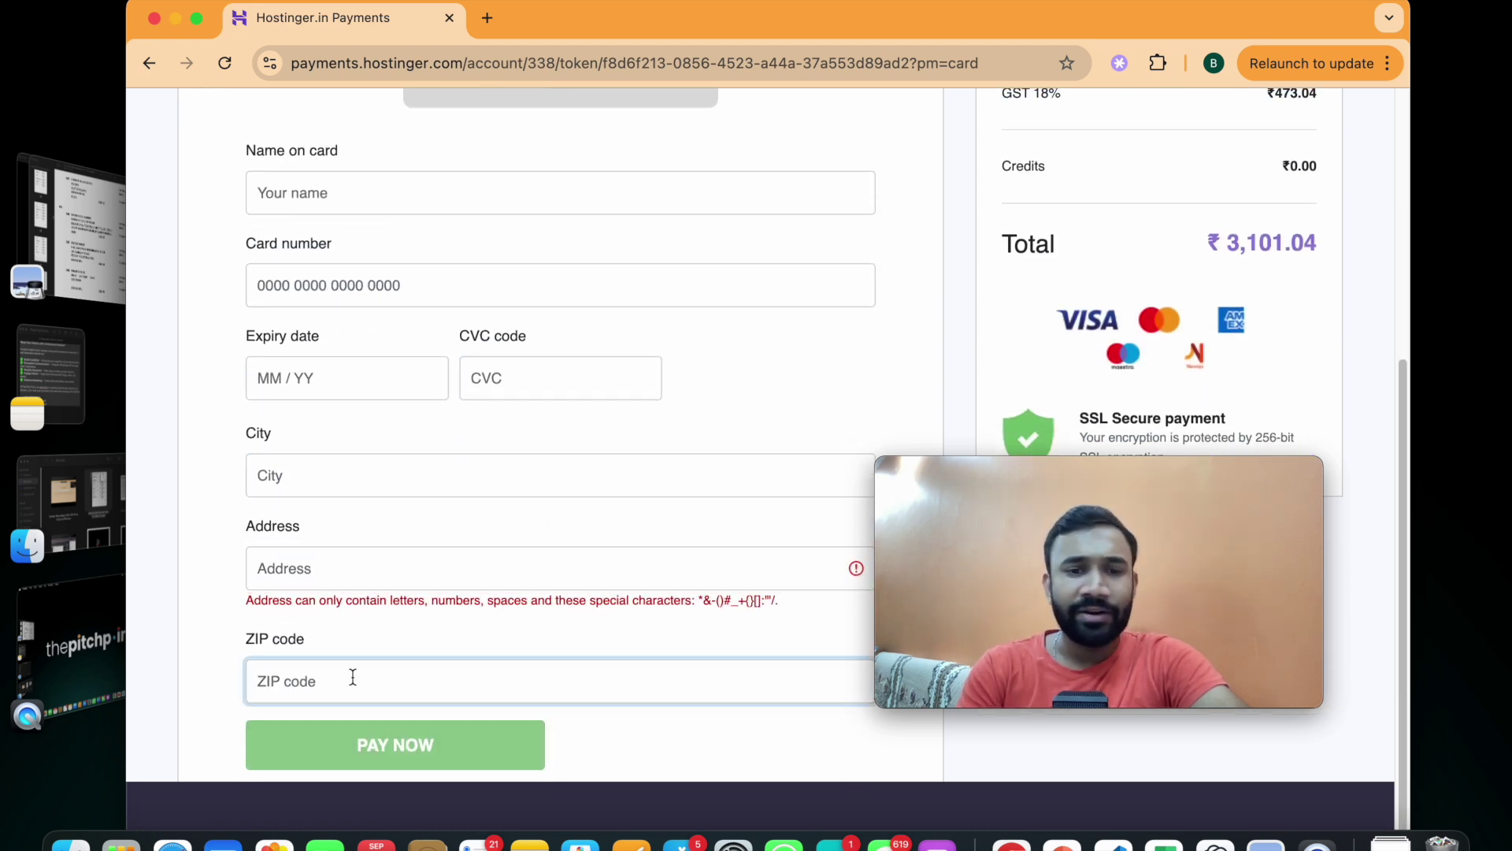
pyautogui.click(414, 744)
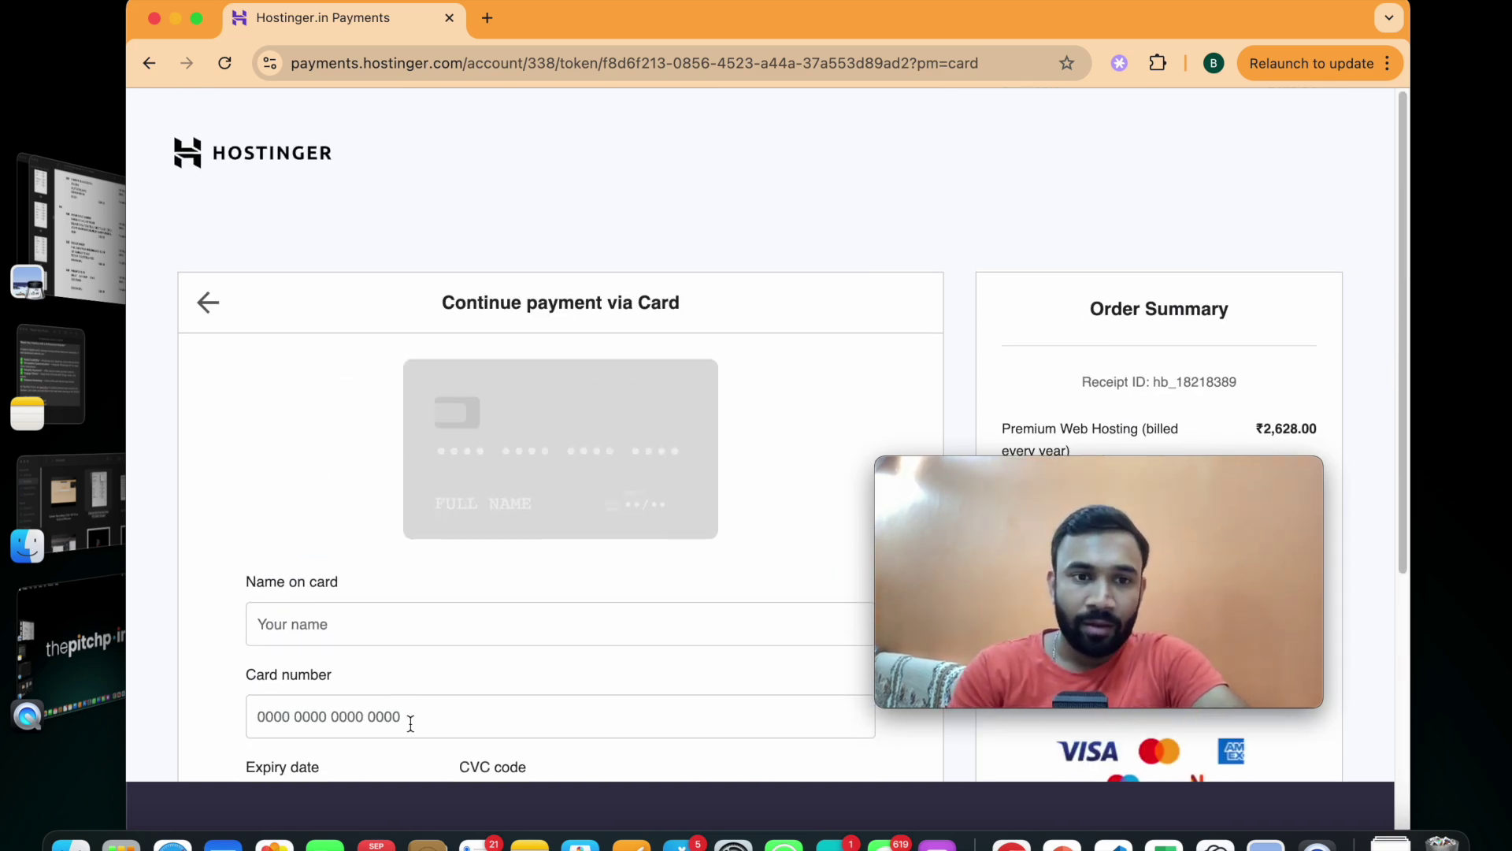
pyautogui.click(208, 287)
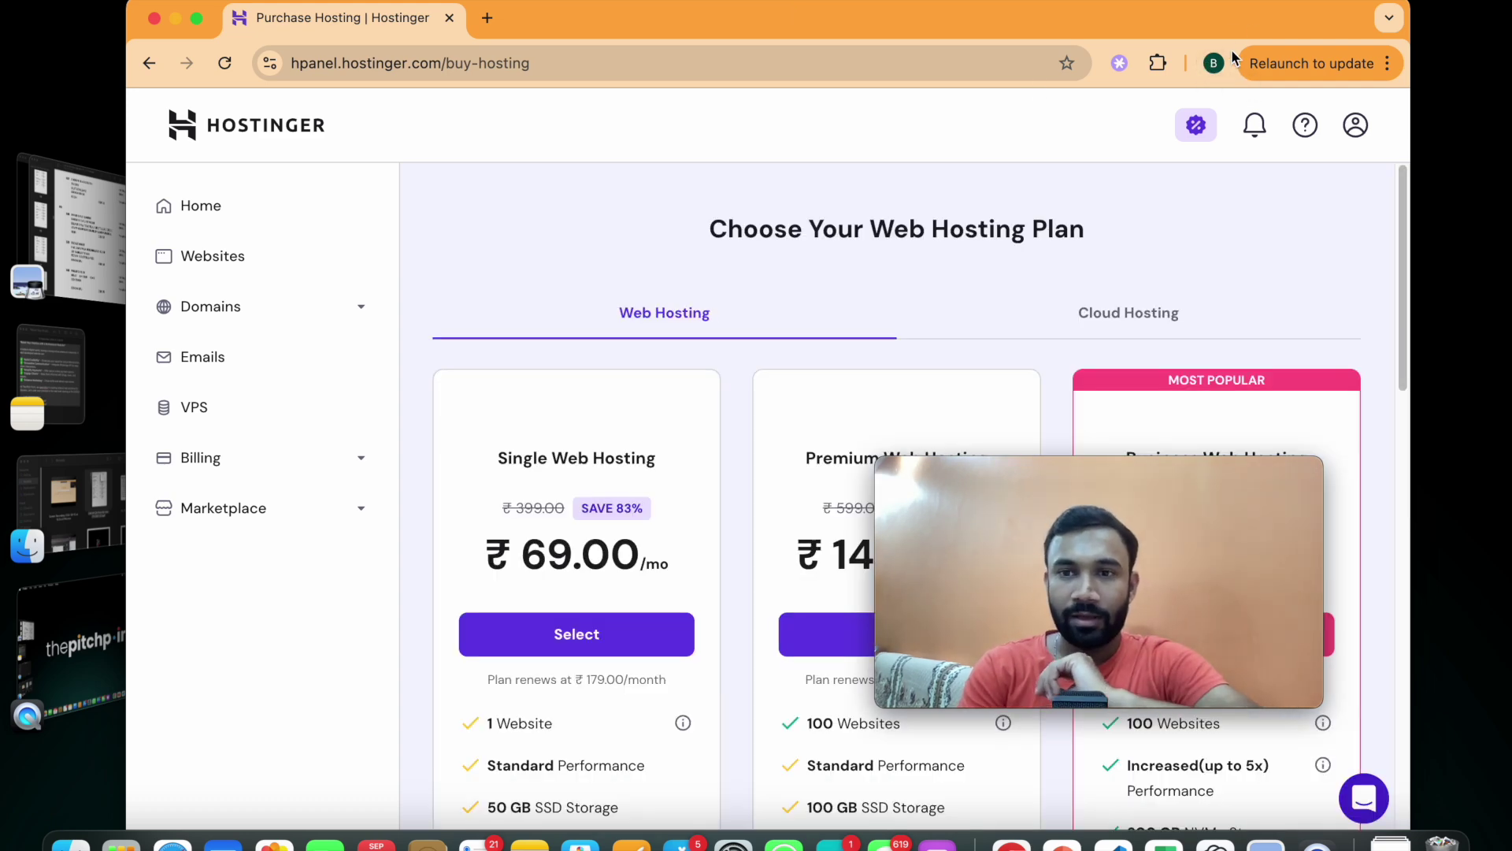
# Step: Switch to the browser profile that owns the existing hosting account and open hpanel.hostinger.com/websites
pyautogui.click(1212, 63)
pyautogui.moveTo(1255, 481); pyautogui.dragTo(529, 492)
pyautogui.click(1214, 65)
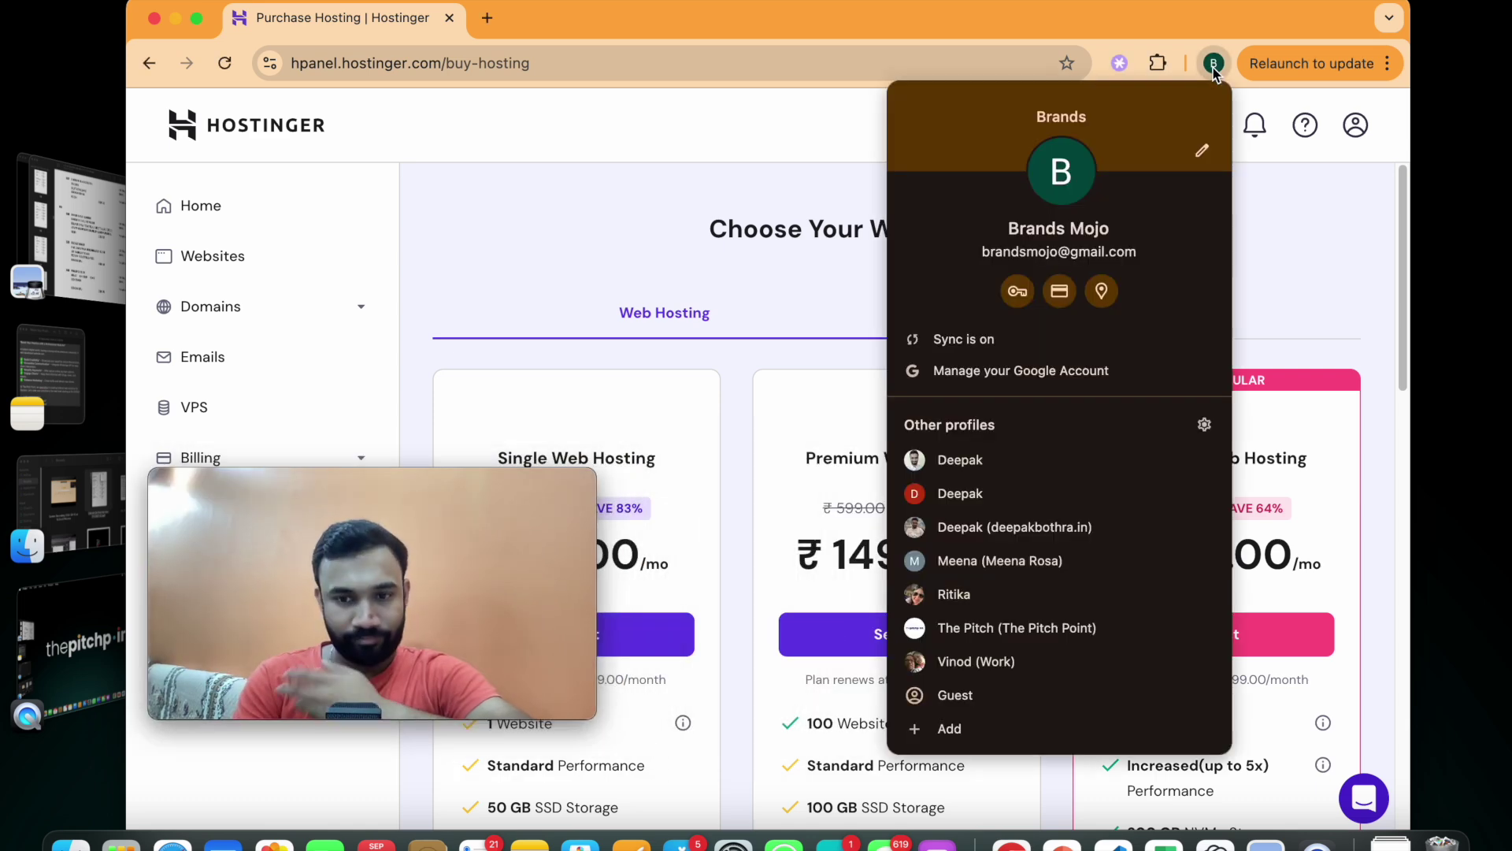
pyautogui.click(1094, 534)
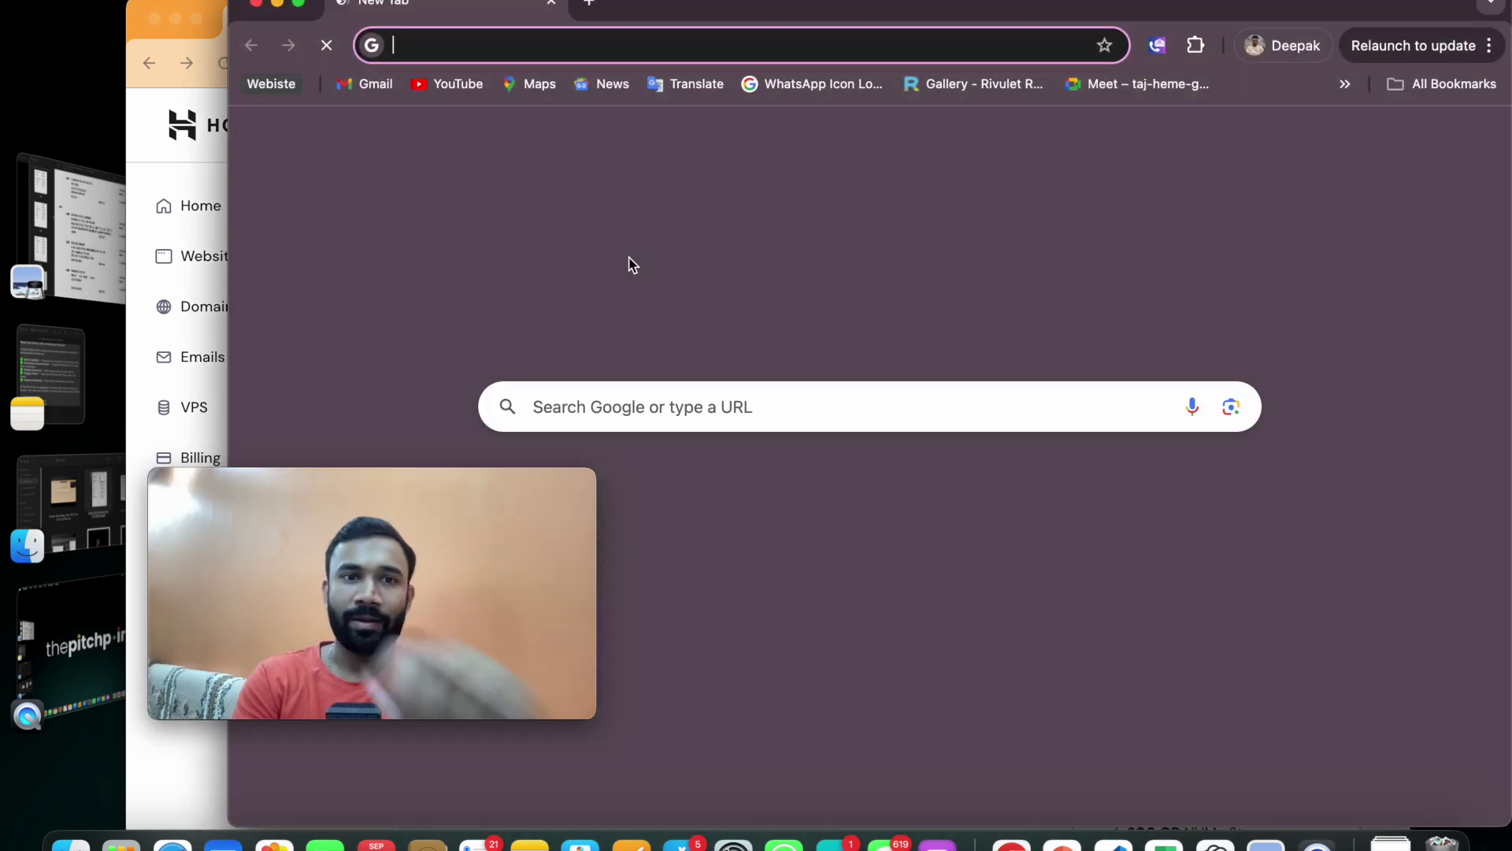
pyautogui.write('hpanel.hostinger.com/websites')
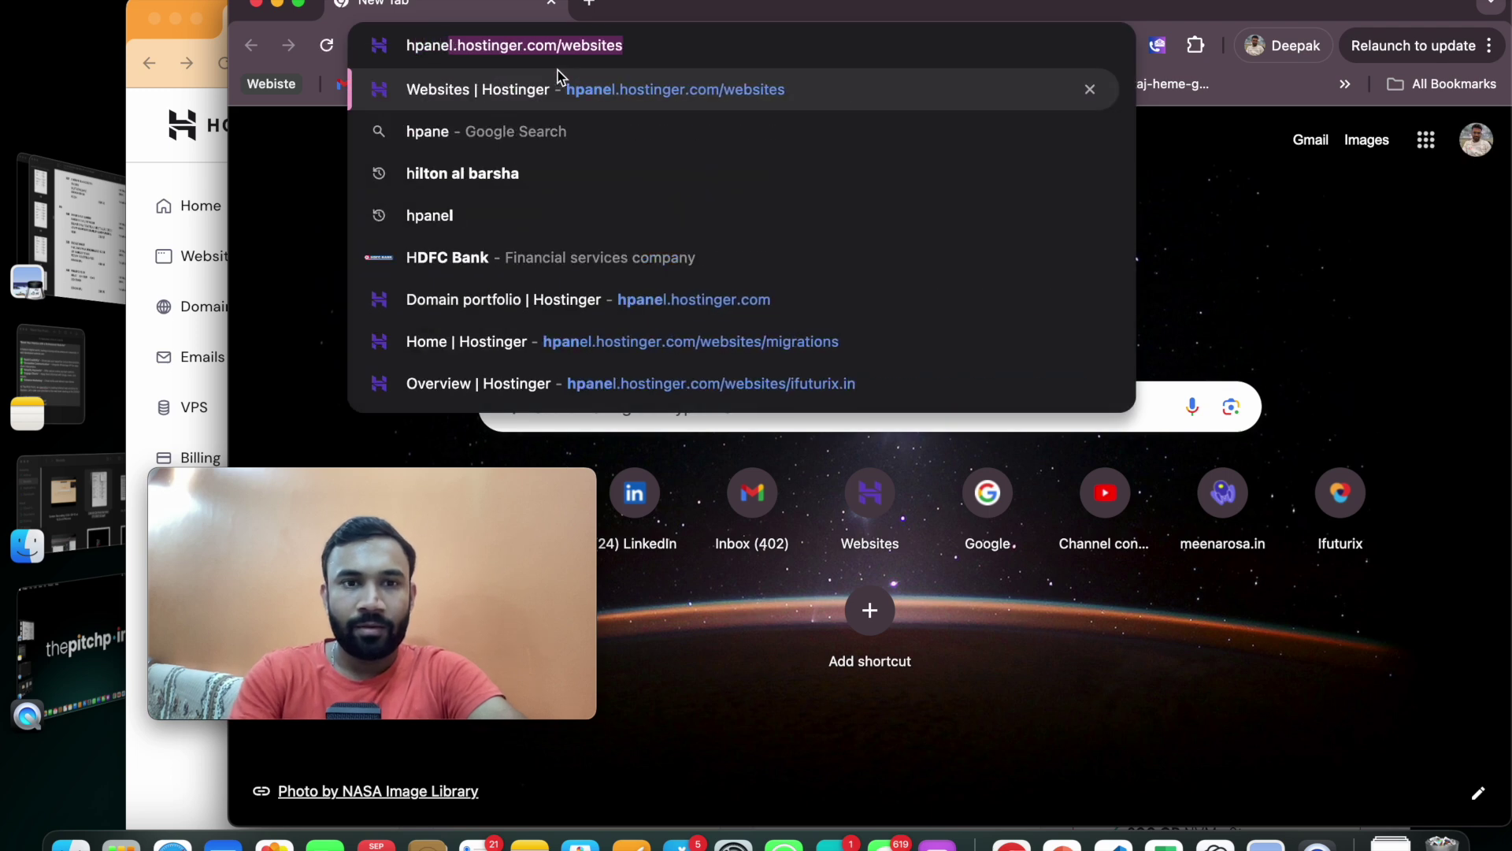
pyautogui.press('Return')
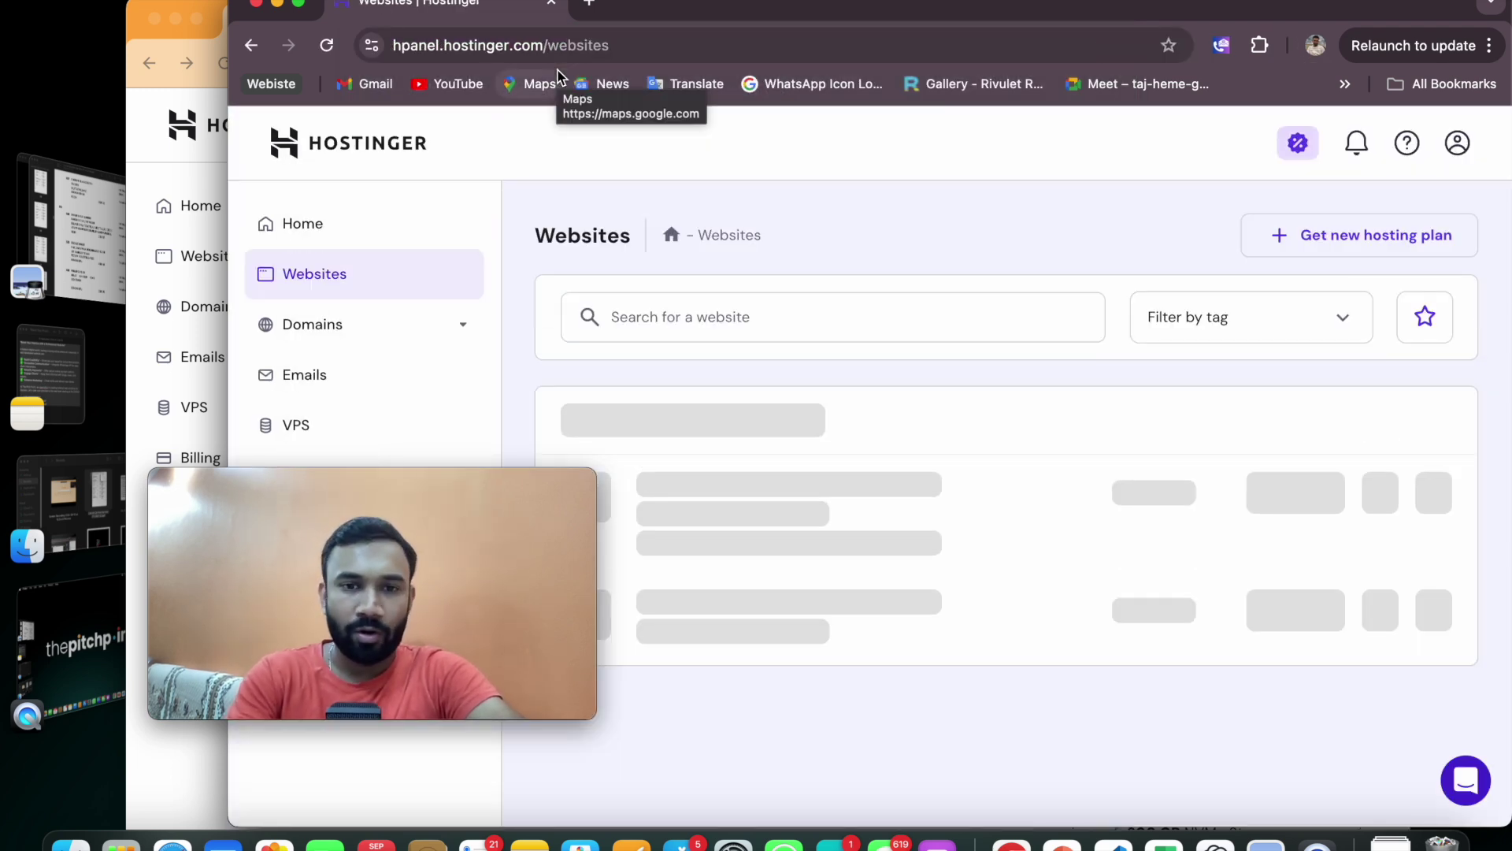
# Step: Open the account's home page and examine its hosting, domain and email services
pyautogui.moveTo(428, 488); pyautogui.dragTo(880, 473)
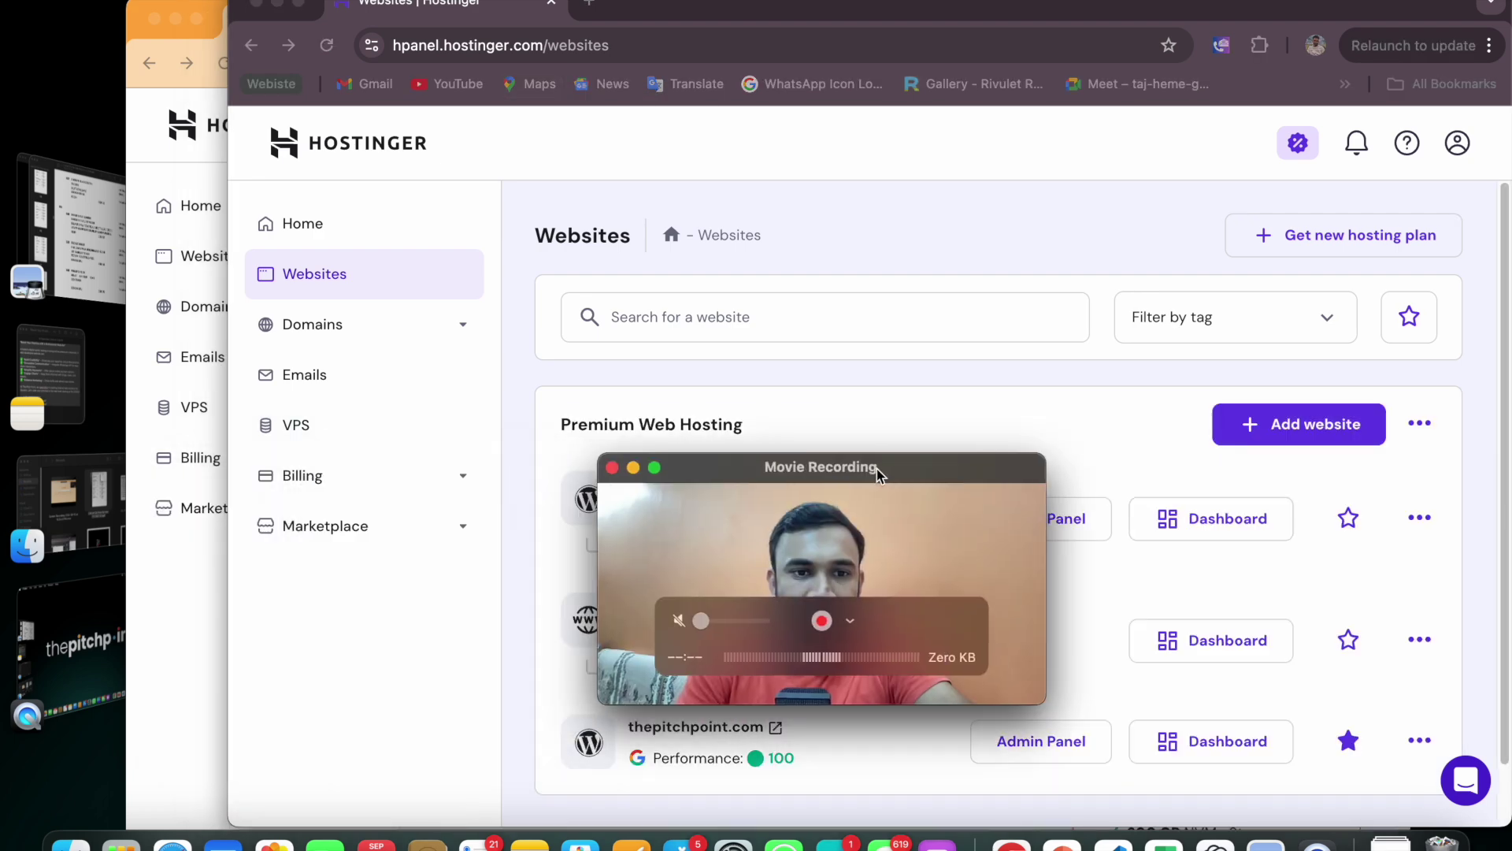
pyautogui.click(421, 244)
pyautogui.click(384, 228)
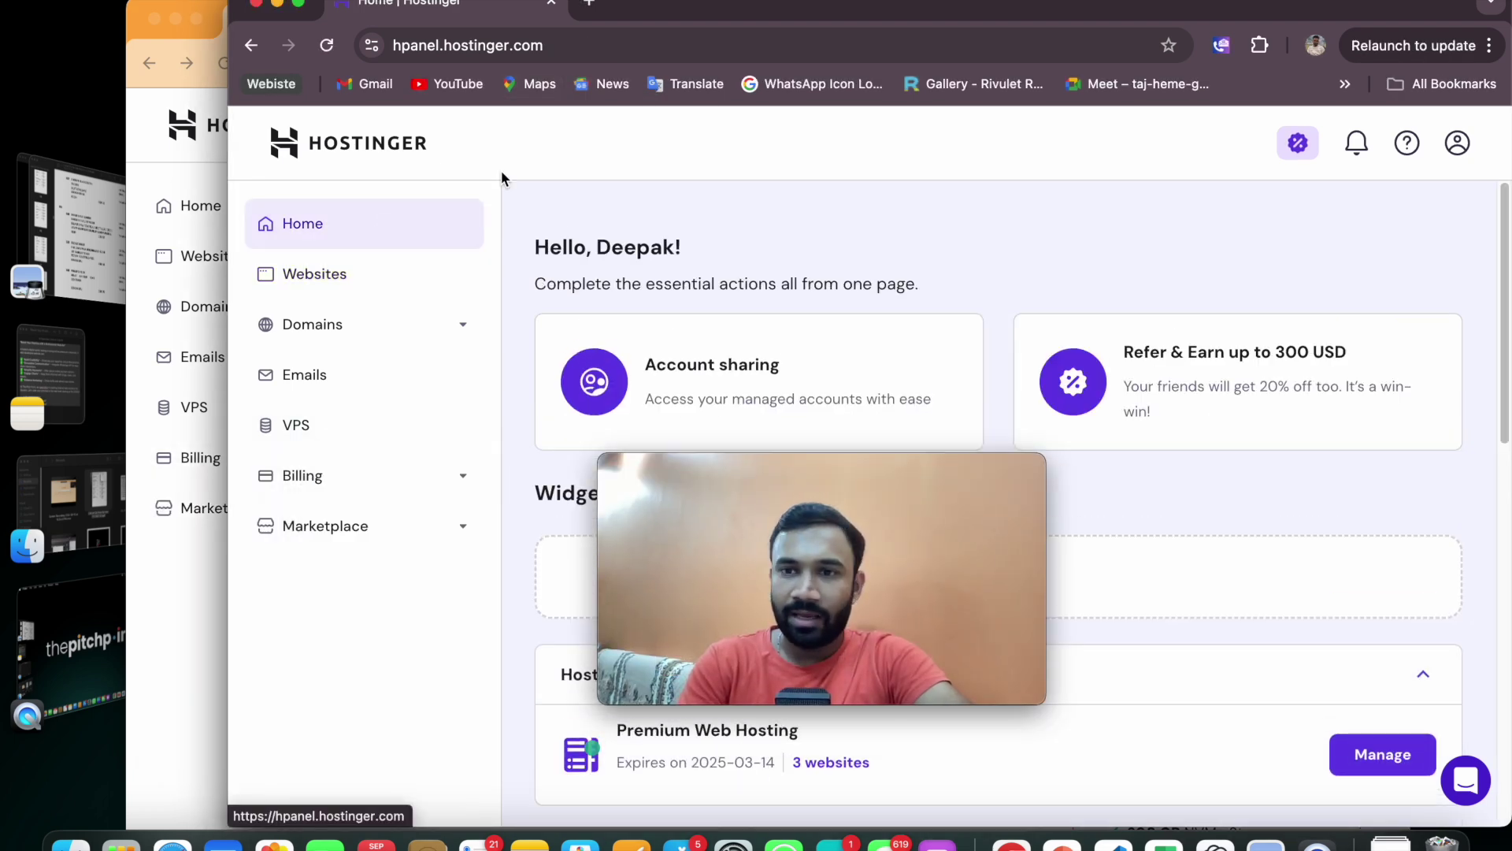
pyautogui.click(959, 471)
pyautogui.moveTo(960, 466); pyautogui.dragTo(1008, 235)
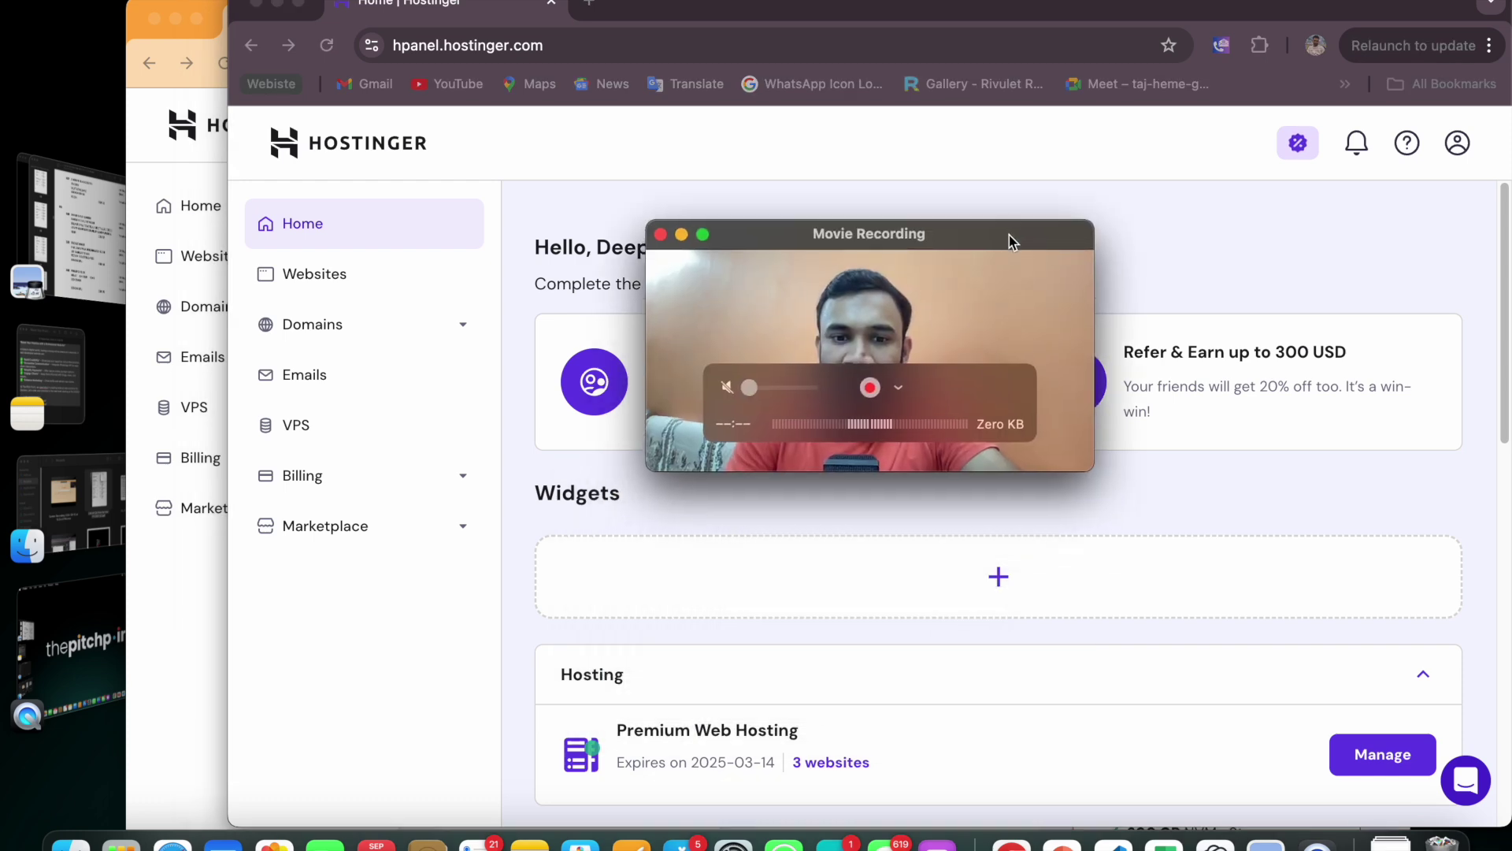
pyautogui.scroll(-4, 921, 552)
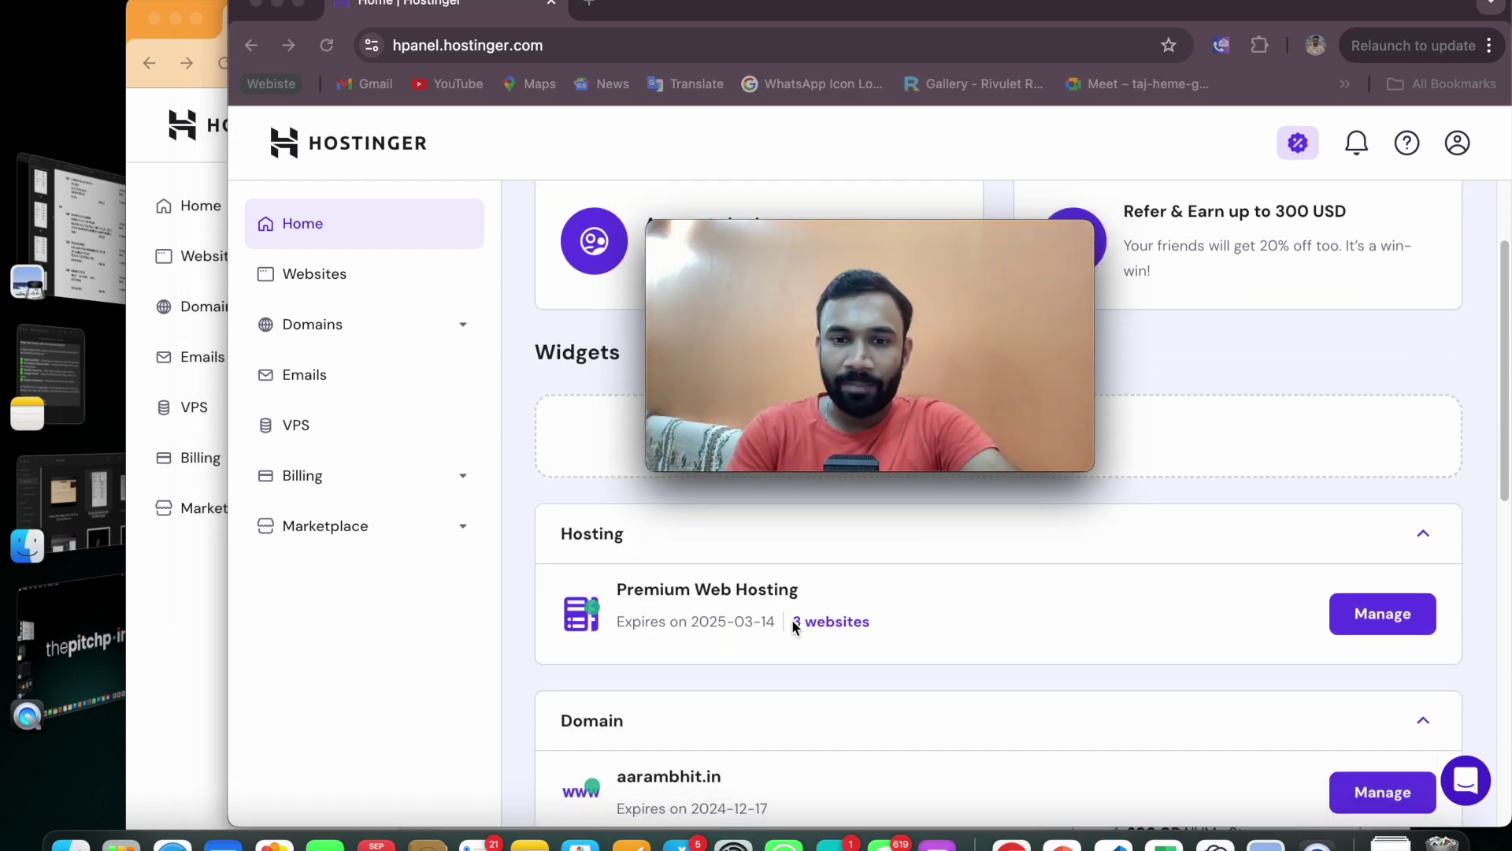
pyautogui.moveTo(967, 253); pyautogui.dragTo(494, 83)
pyautogui.scroll(-4, 980, 409)
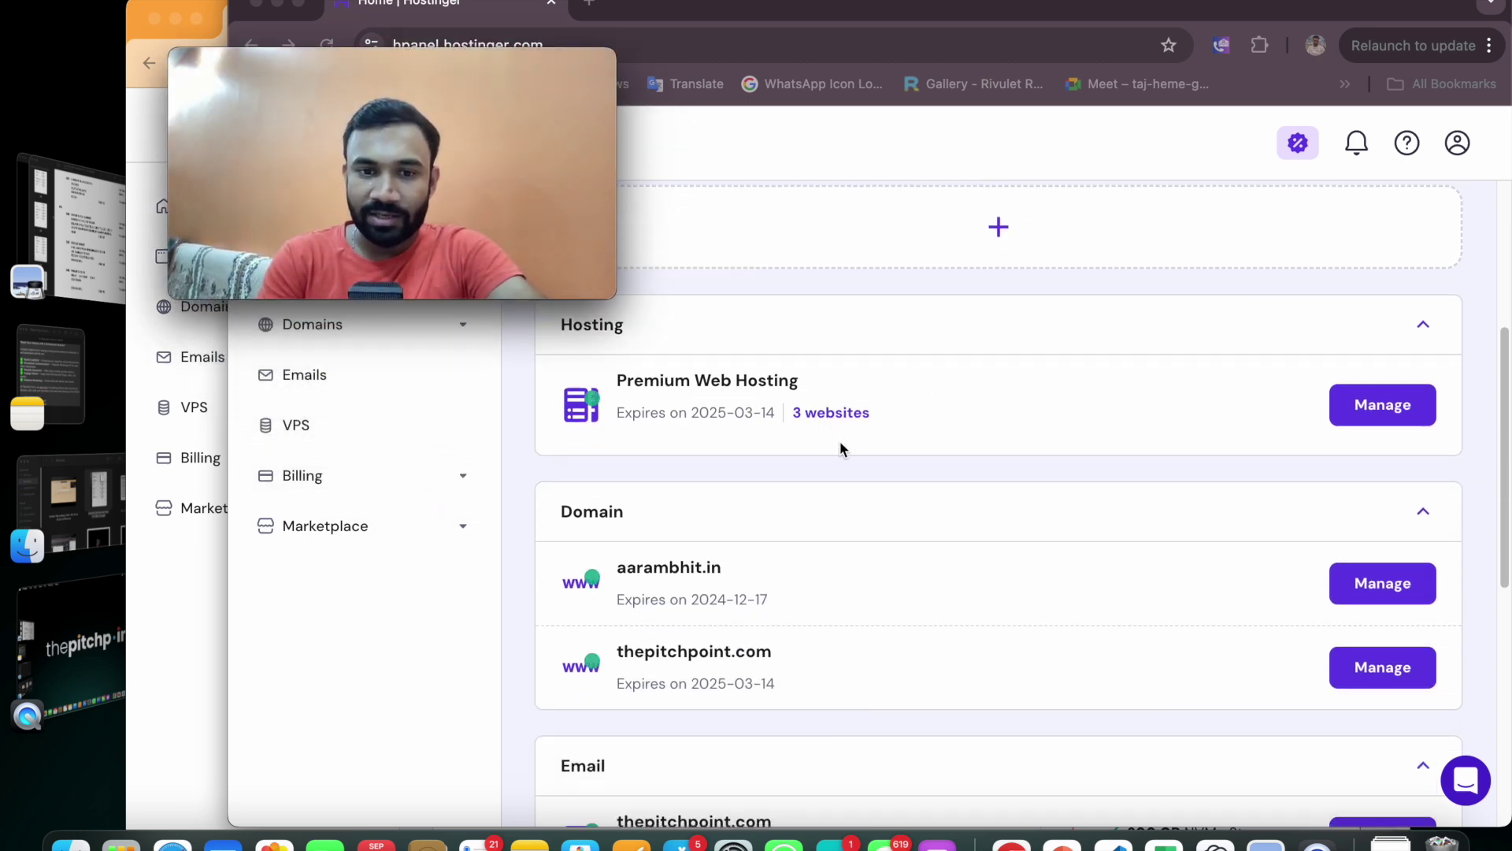
pyautogui.scroll(-6, 839, 441)
pyautogui.scroll(-4, 780, 587)
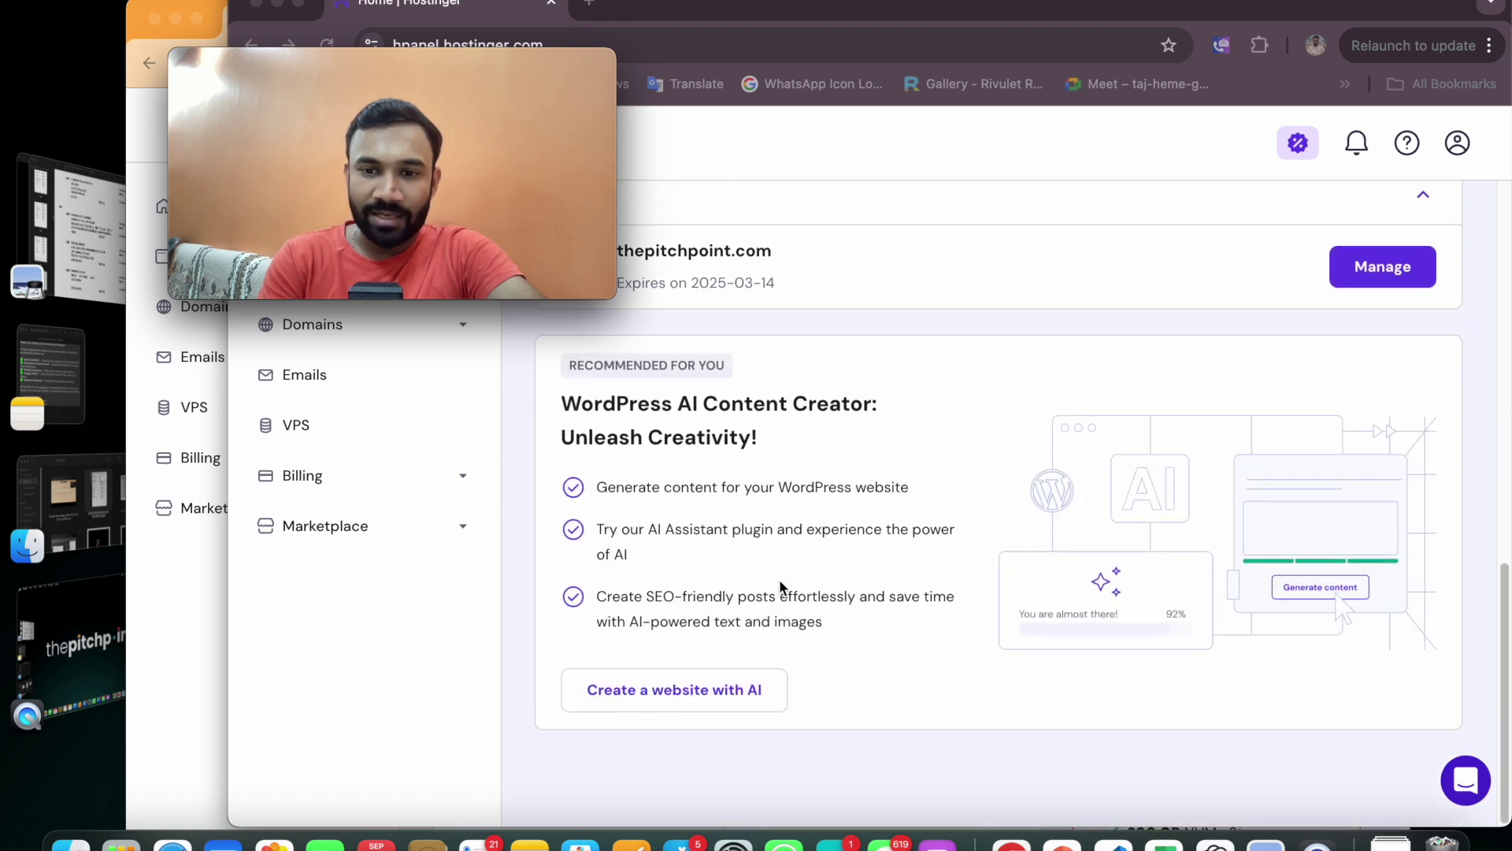
pyautogui.scroll(12, 779, 587)
pyautogui.scroll(-1, 780, 587)
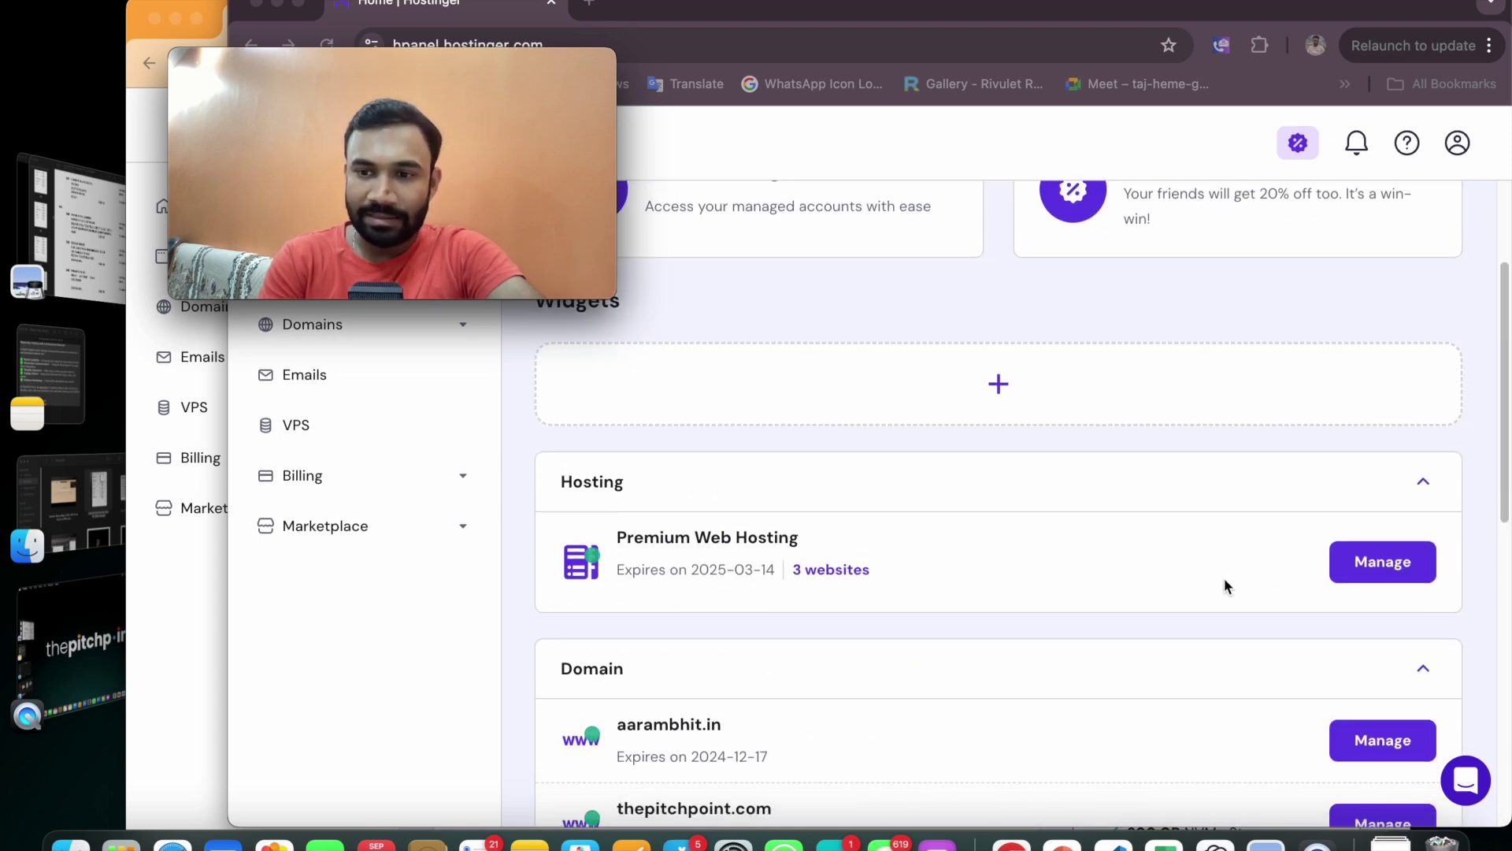
# Step: Open the Premium Web Hosting dashboard for thepitchpoint.com and go to the management page of its domain
pyautogui.click(1372, 572)
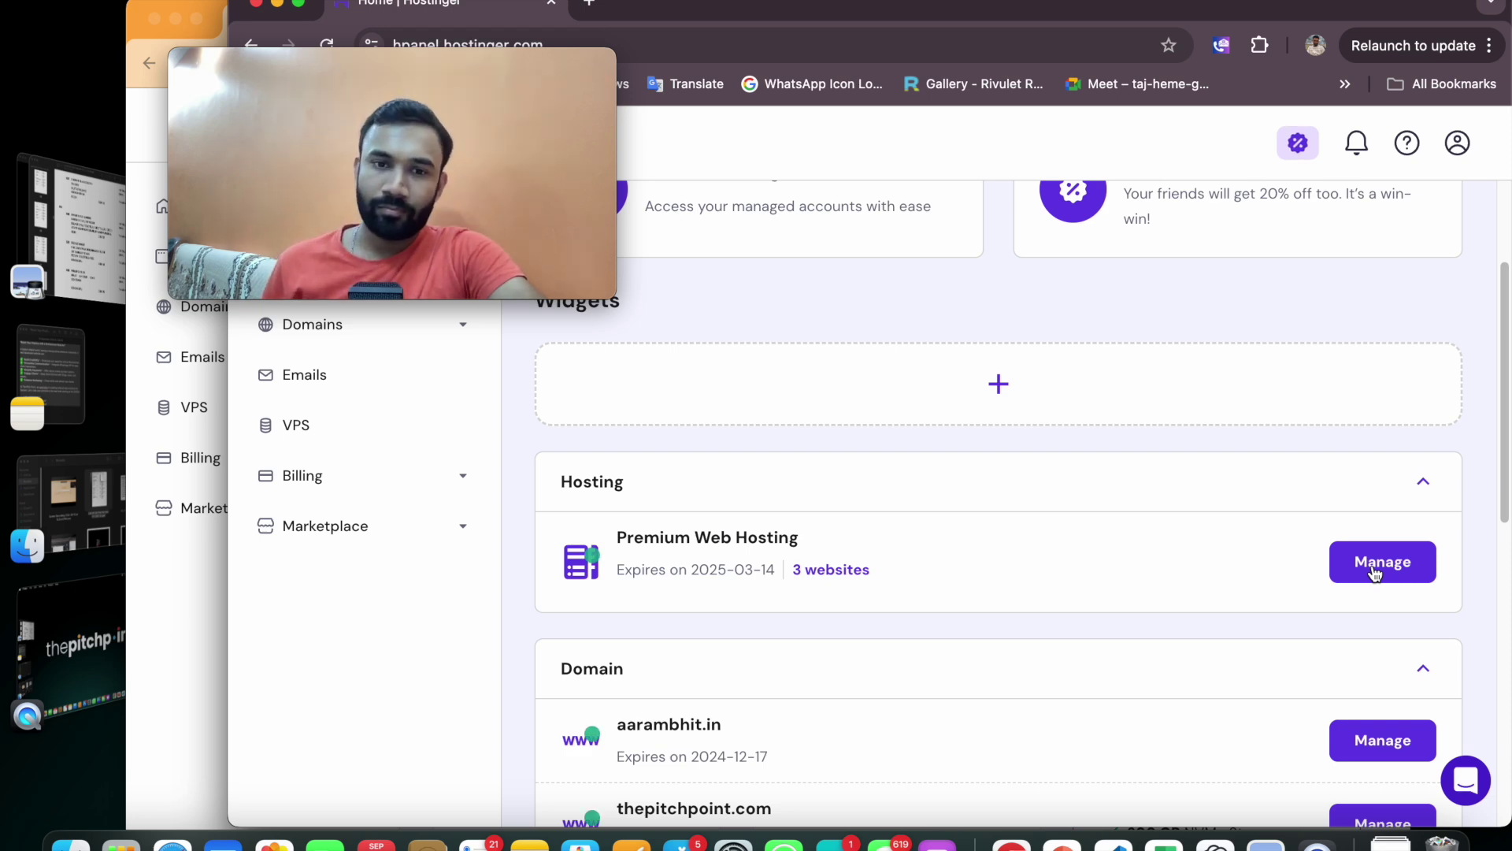
pyautogui.click(1375, 573)
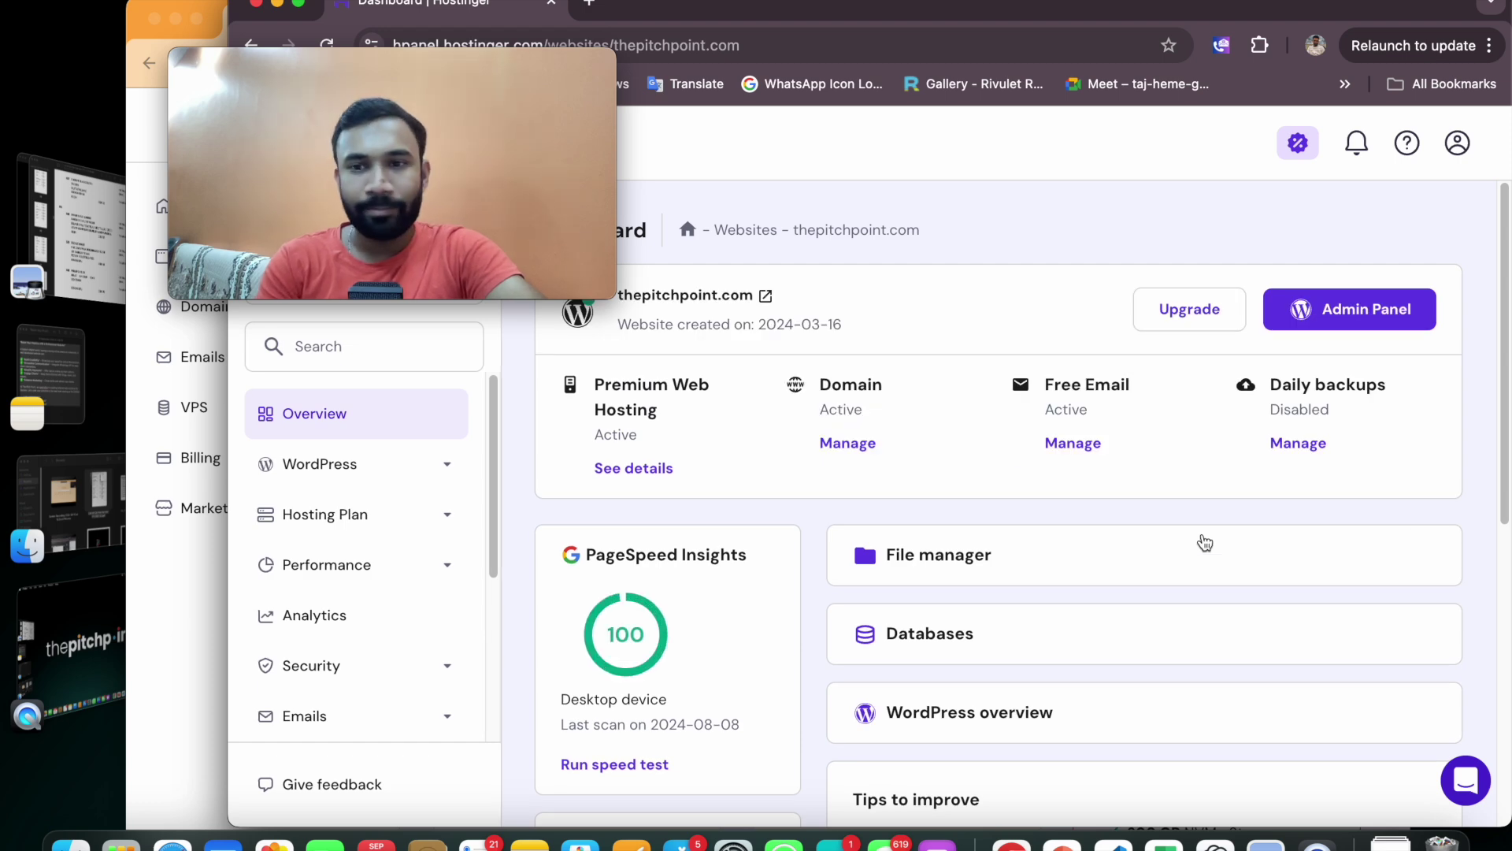
pyautogui.click(828, 455)
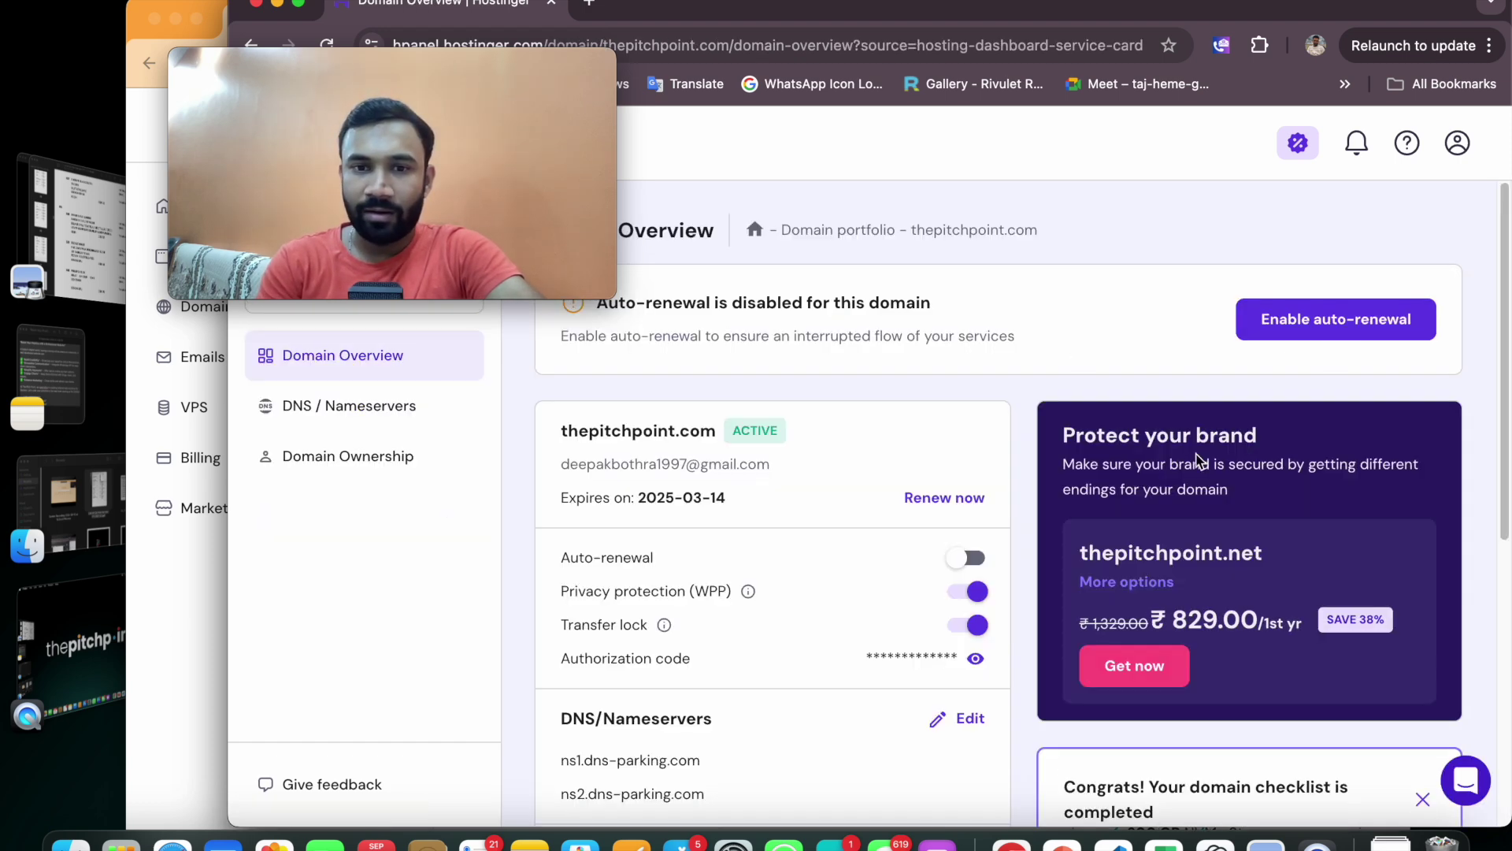
# Step: Check which domains can be selected in the Domain Overview, and return to the account's home page
pyautogui.click(512, 76)
pyautogui.moveTo(512, 77); pyautogui.dragTo(1095, 202)
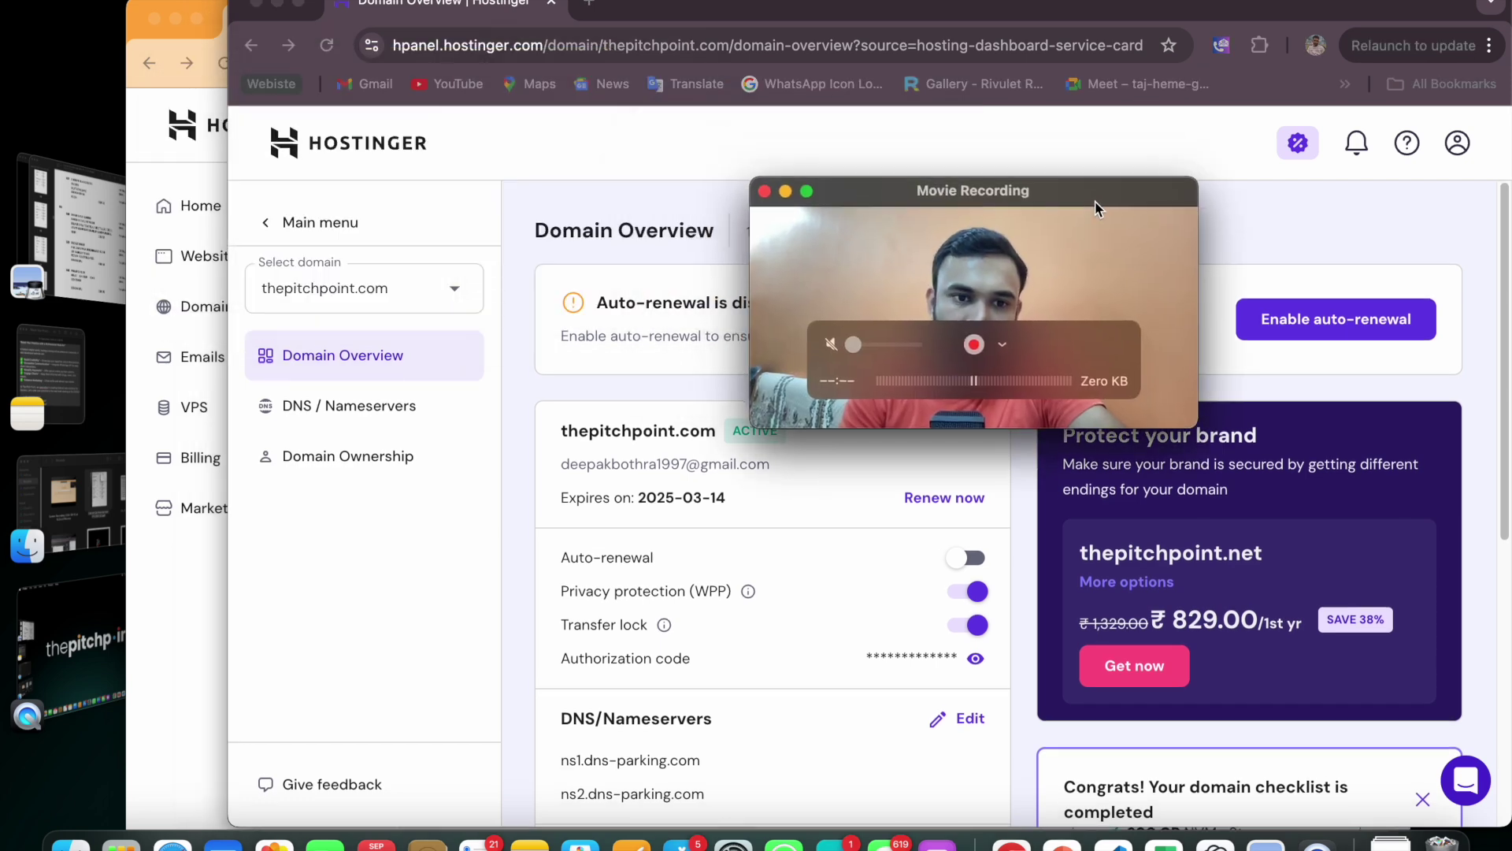
pyautogui.click(430, 276)
pyautogui.click(450, 293)
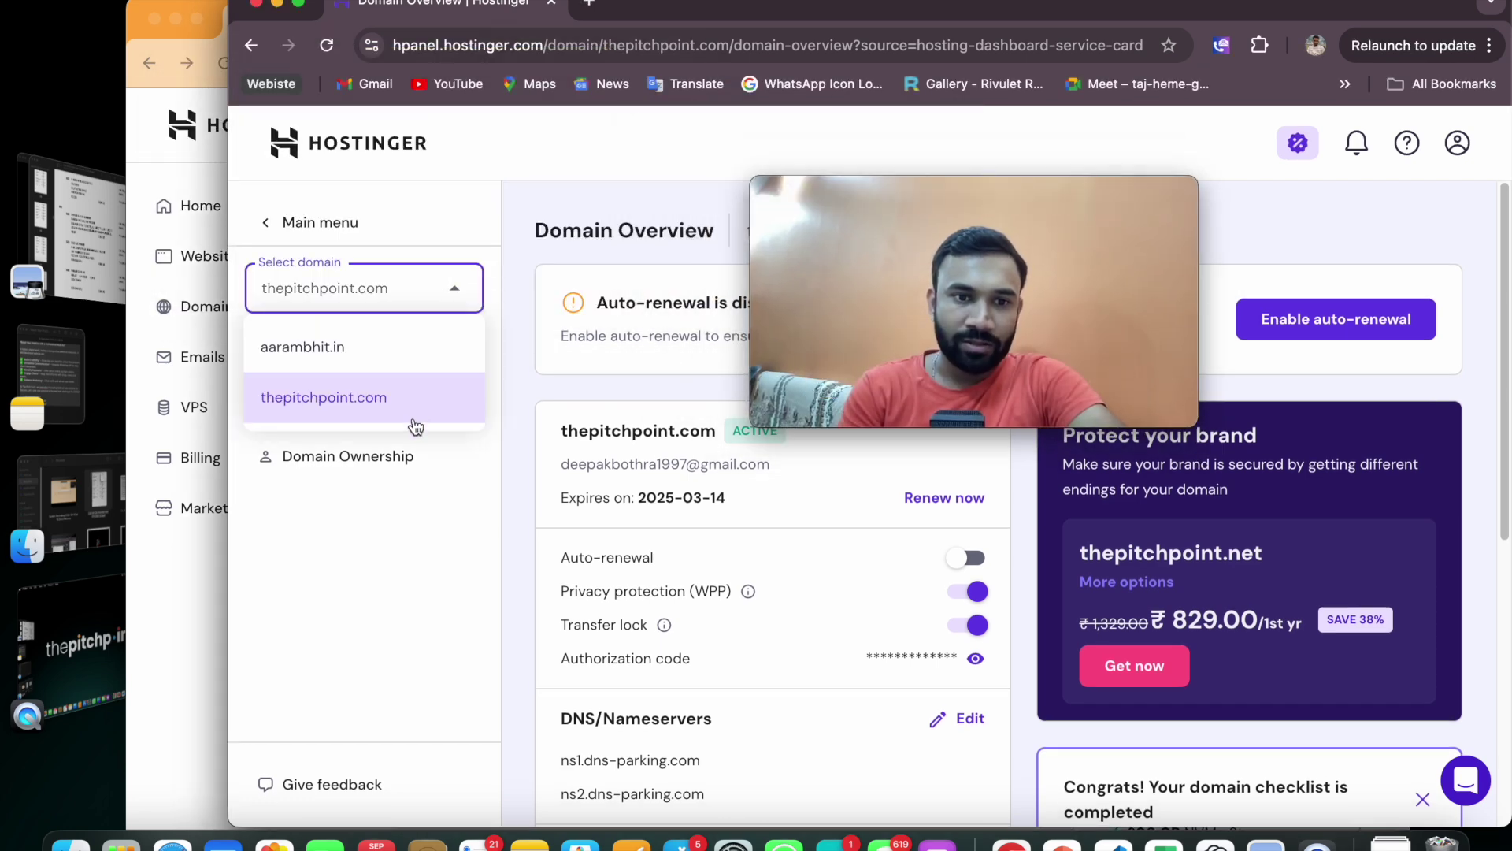
pyautogui.click(394, 535)
pyautogui.click(281, 228)
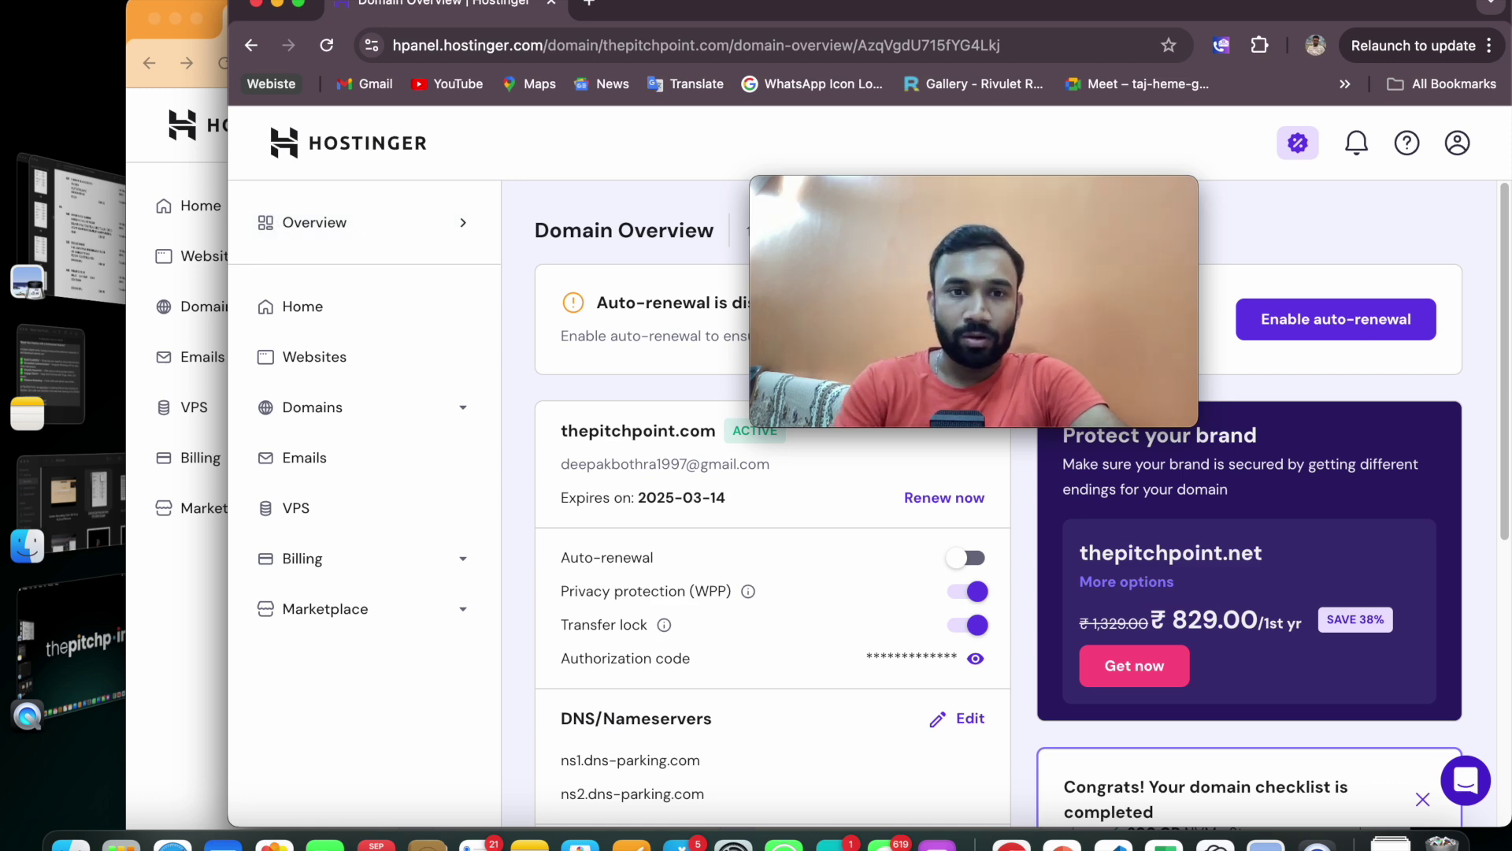
pyautogui.click(352, 150)
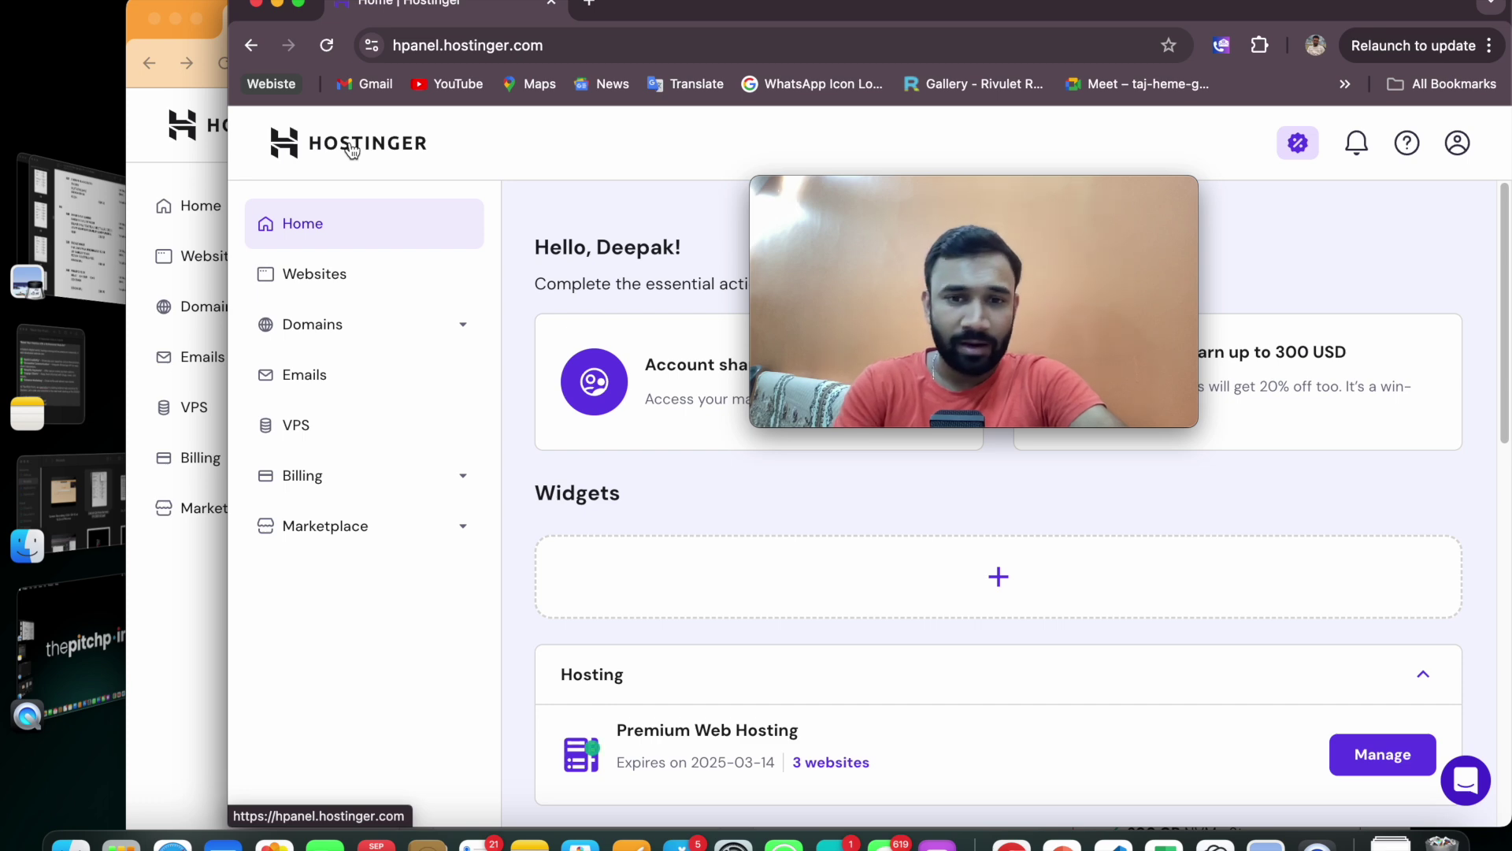
# Step: Open the Get a New Domain page from the domain options
pyautogui.click(331, 326)
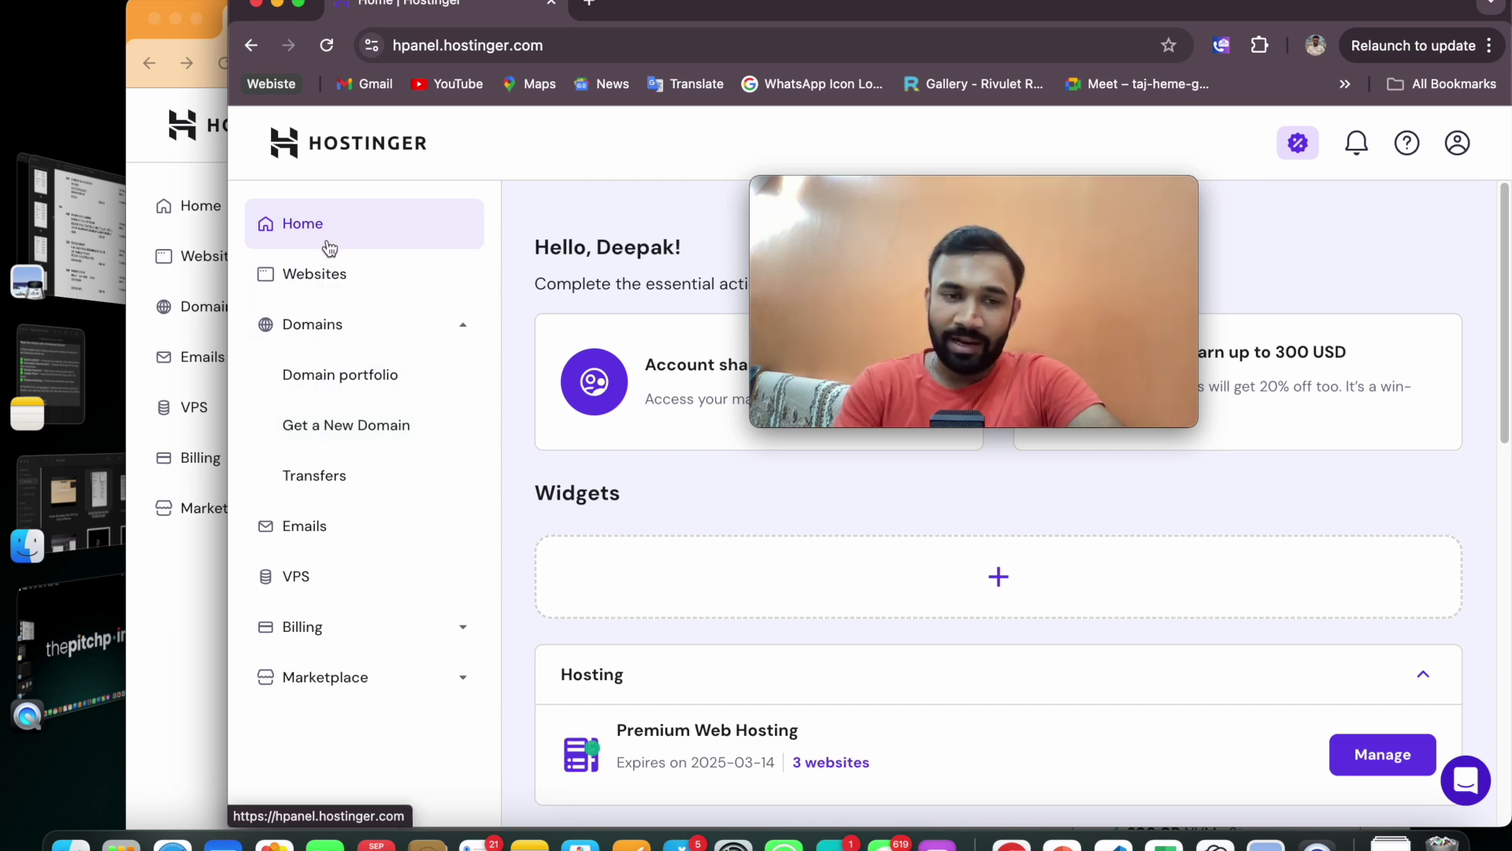
pyautogui.click(330, 335)
pyautogui.click(361, 327)
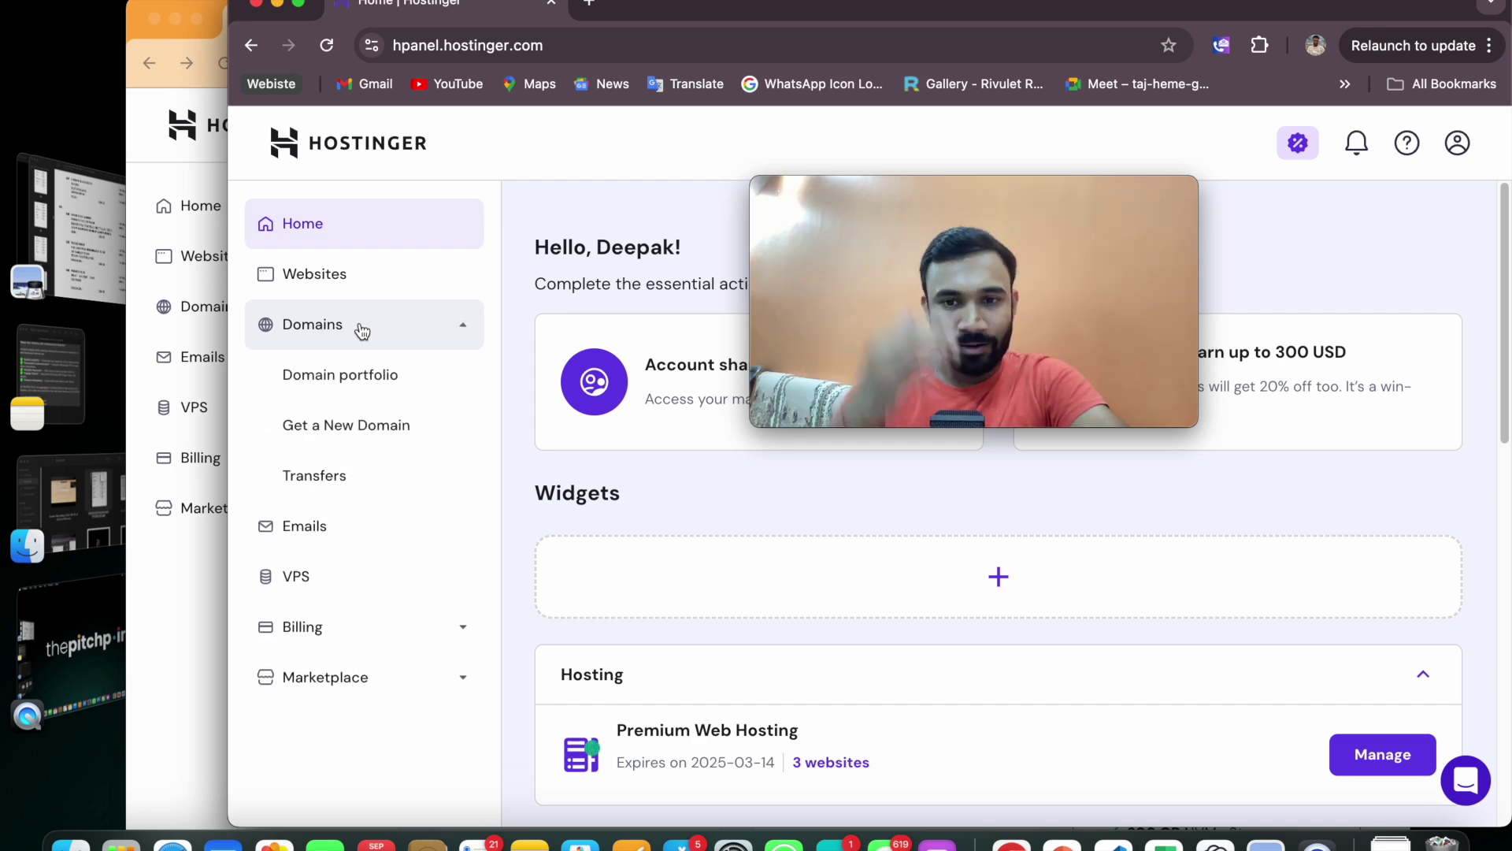
pyautogui.click(359, 432)
pyautogui.moveTo(1022, 184); pyautogui.dragTo(516, 167)
pyautogui.click(1084, 461)
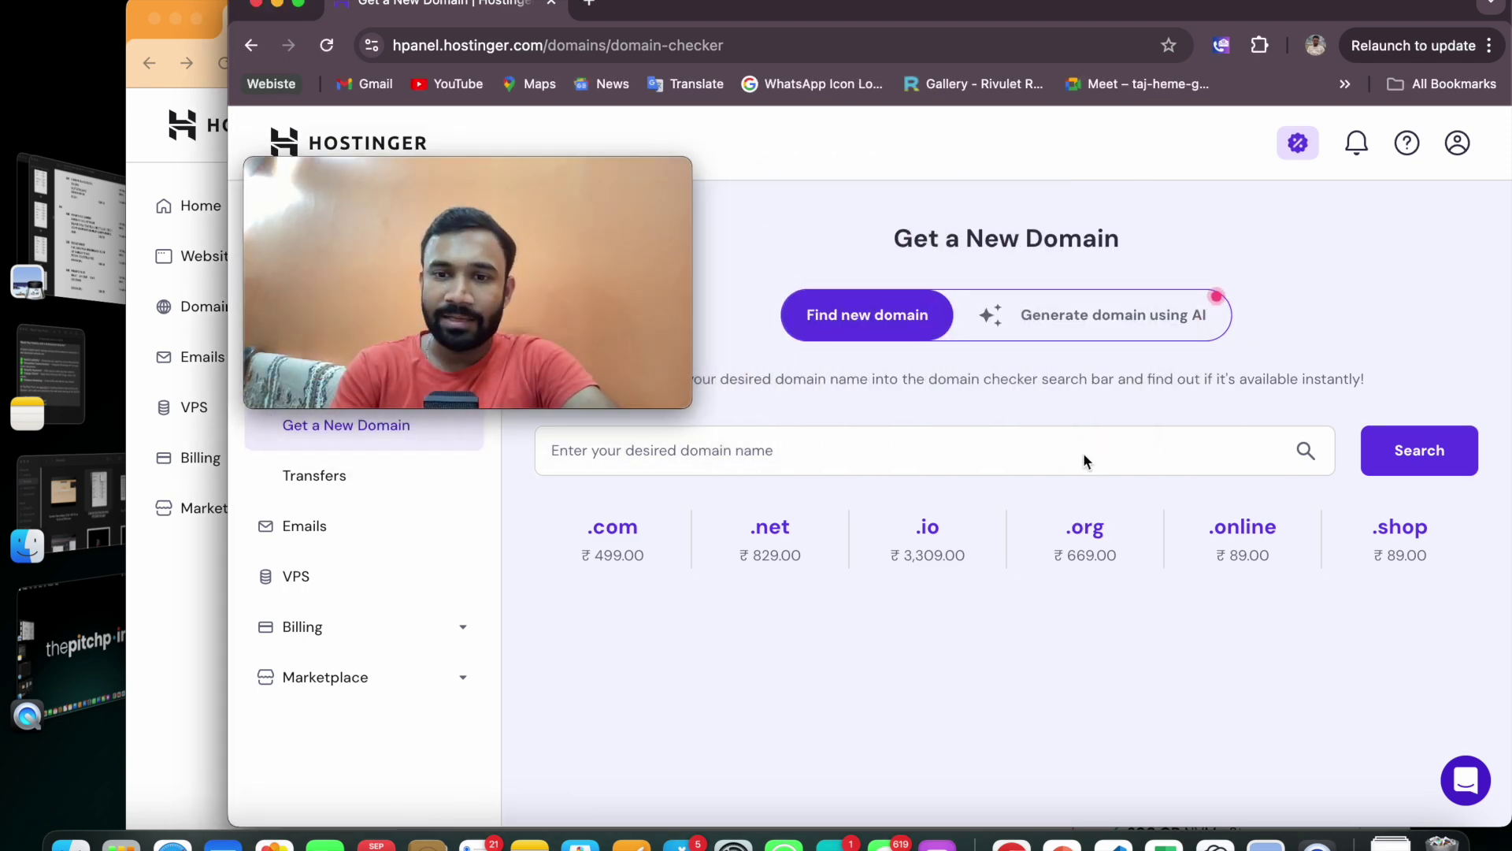
# Step: Check the availability of the domain futuretechindia.com and look through the suggested alternatives
pyautogui.click(825, 451)
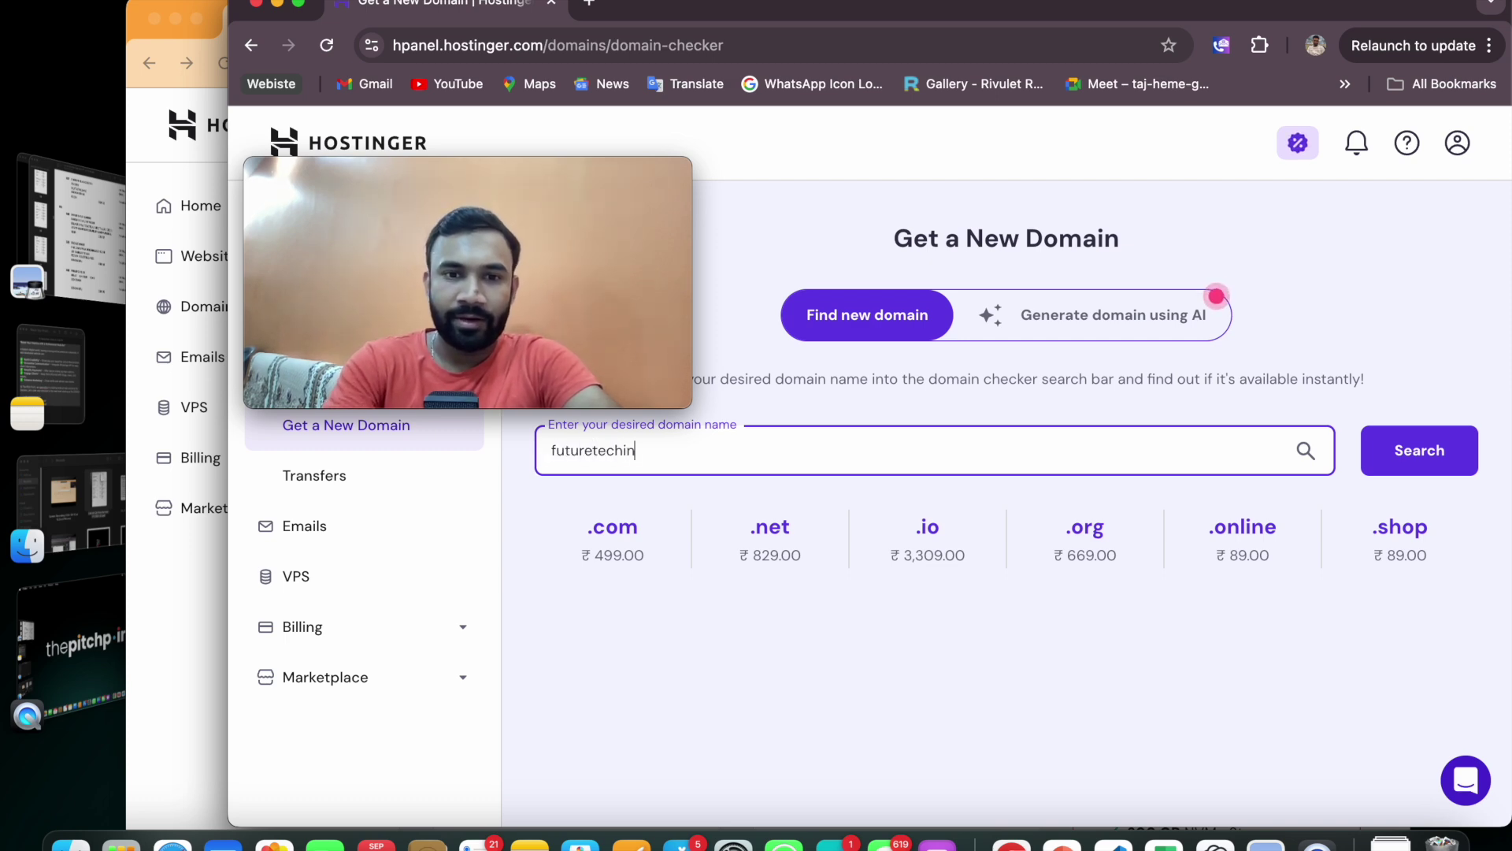
pyautogui.write('.')
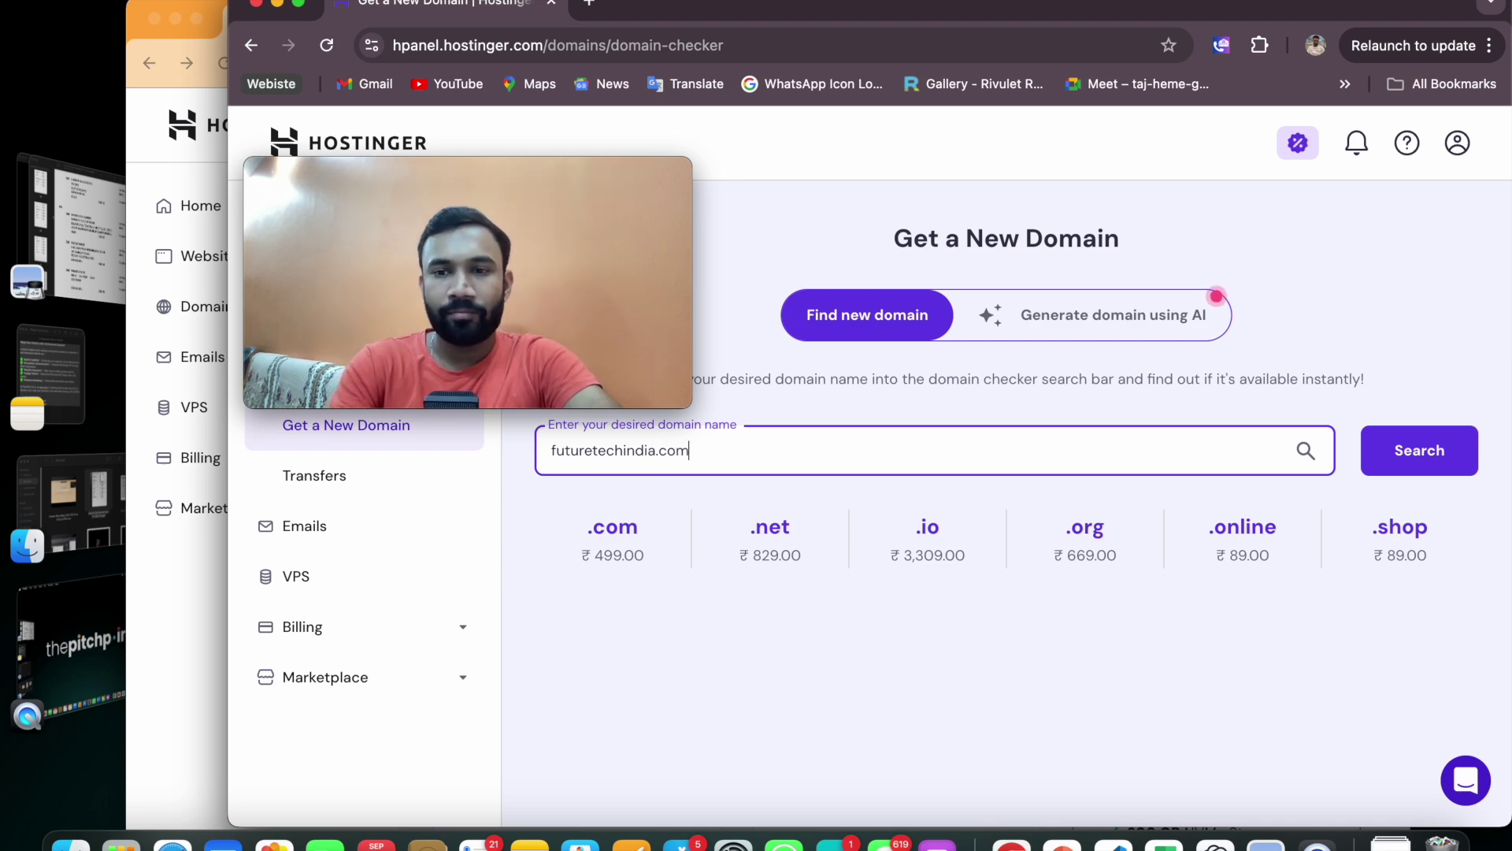
pyautogui.write('com')
pyautogui.press('Return')
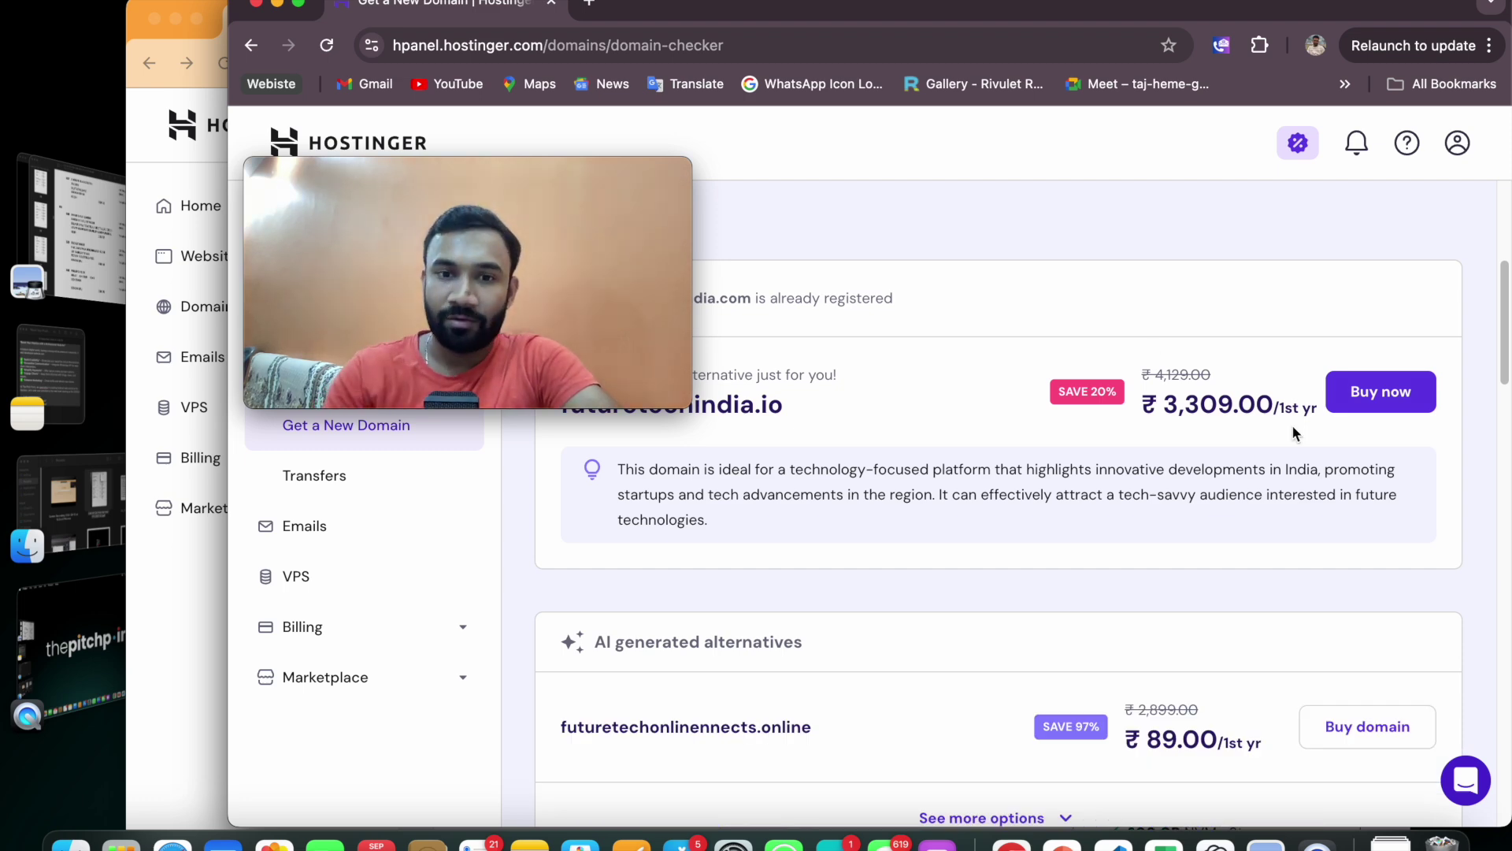
pyautogui.scroll(3, 1260, 437)
pyautogui.scroll(-7, 1220, 455)
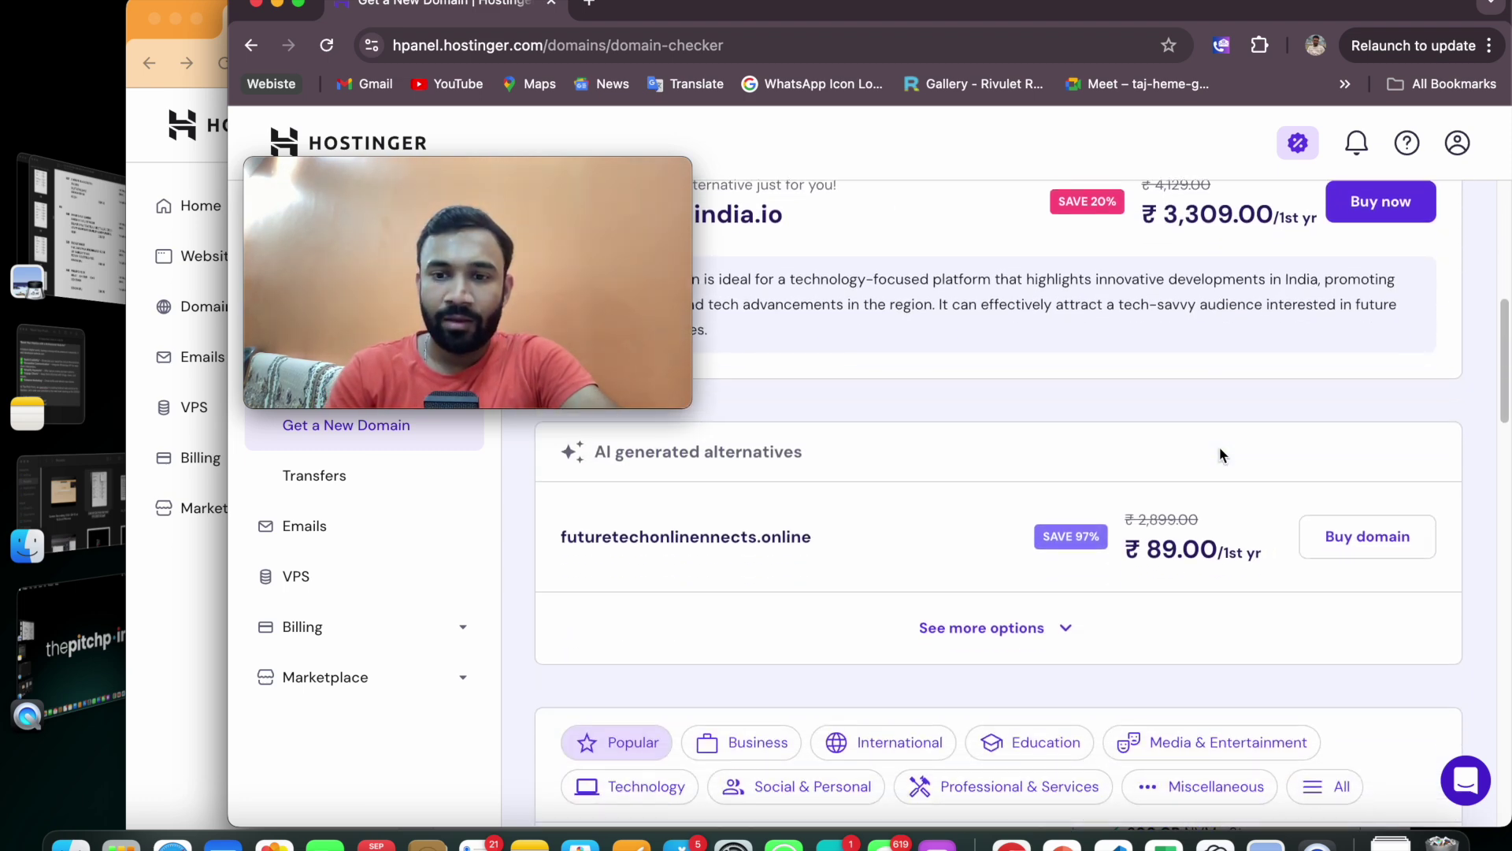
# Step: Check the availability of the domain sanjaykirana.com
pyautogui.scroll(8, 879, 557)
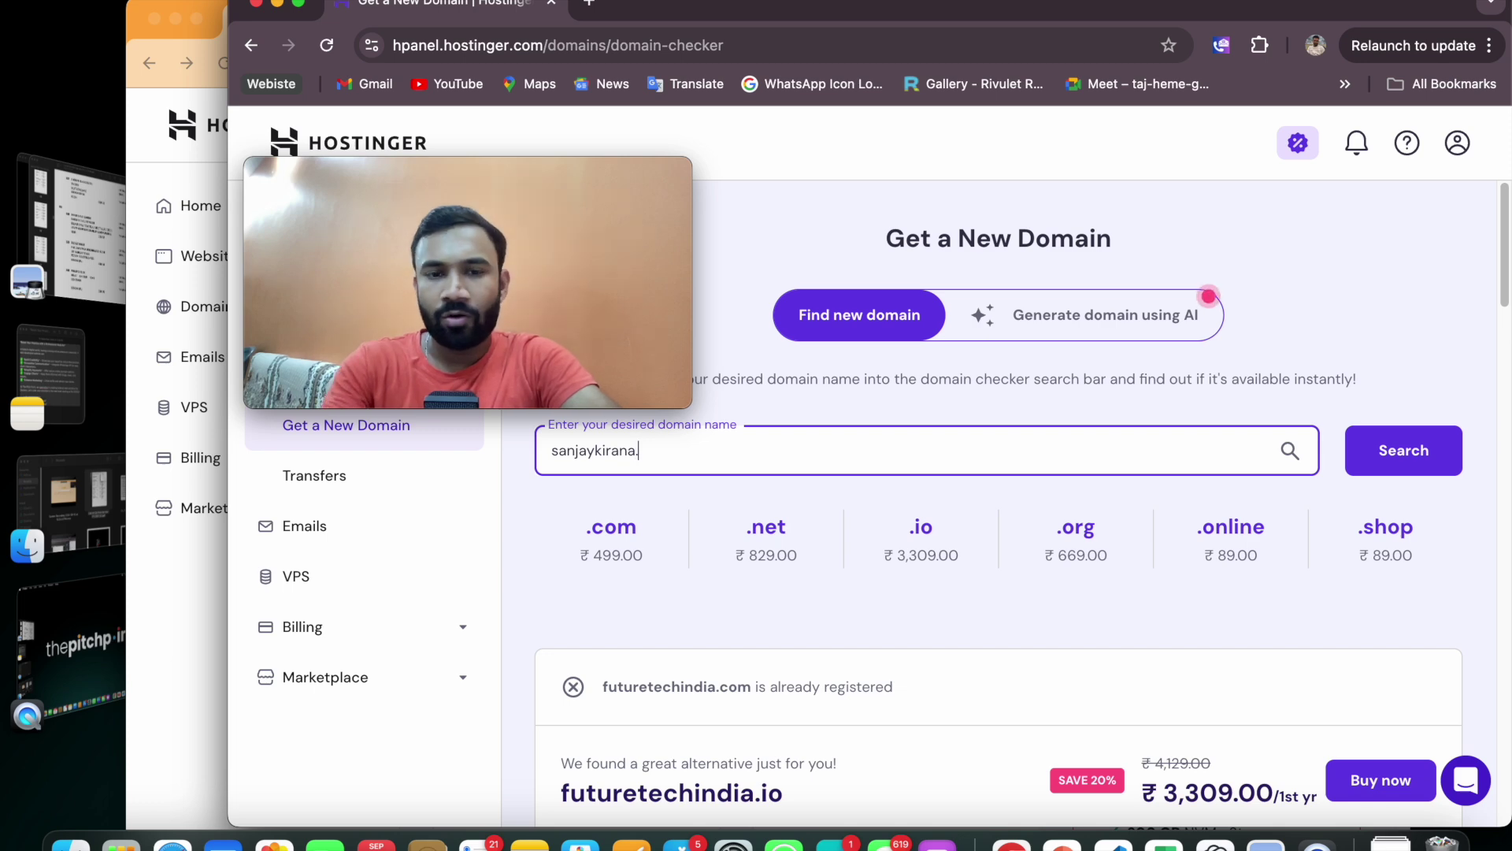
pyautogui.press('Return')
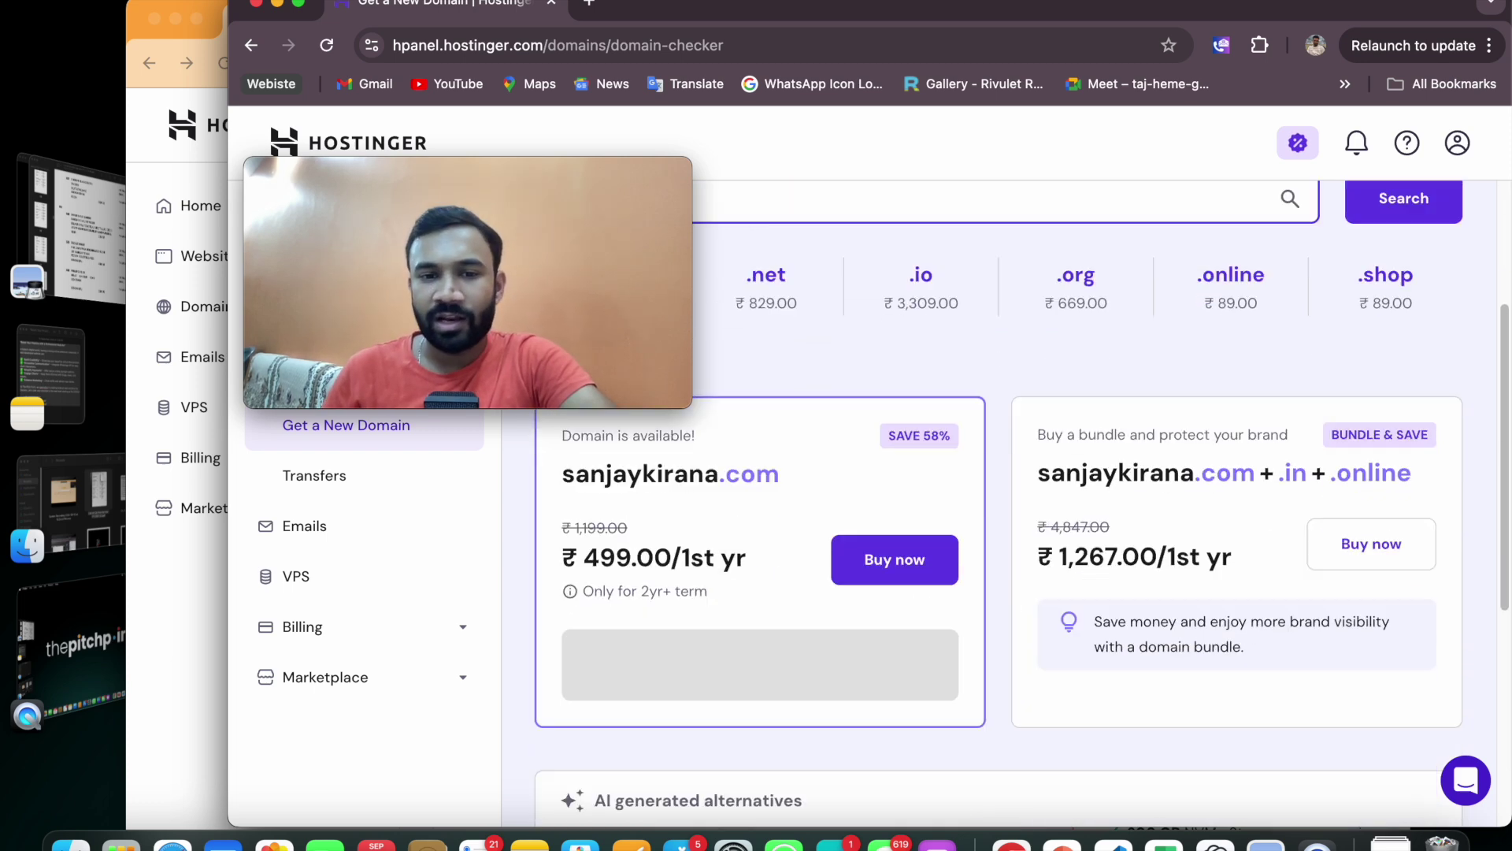
# Step: Examine the first-year price and minimum term offered for sanjaykirana.com
pyautogui.scroll(2, 985, 283)
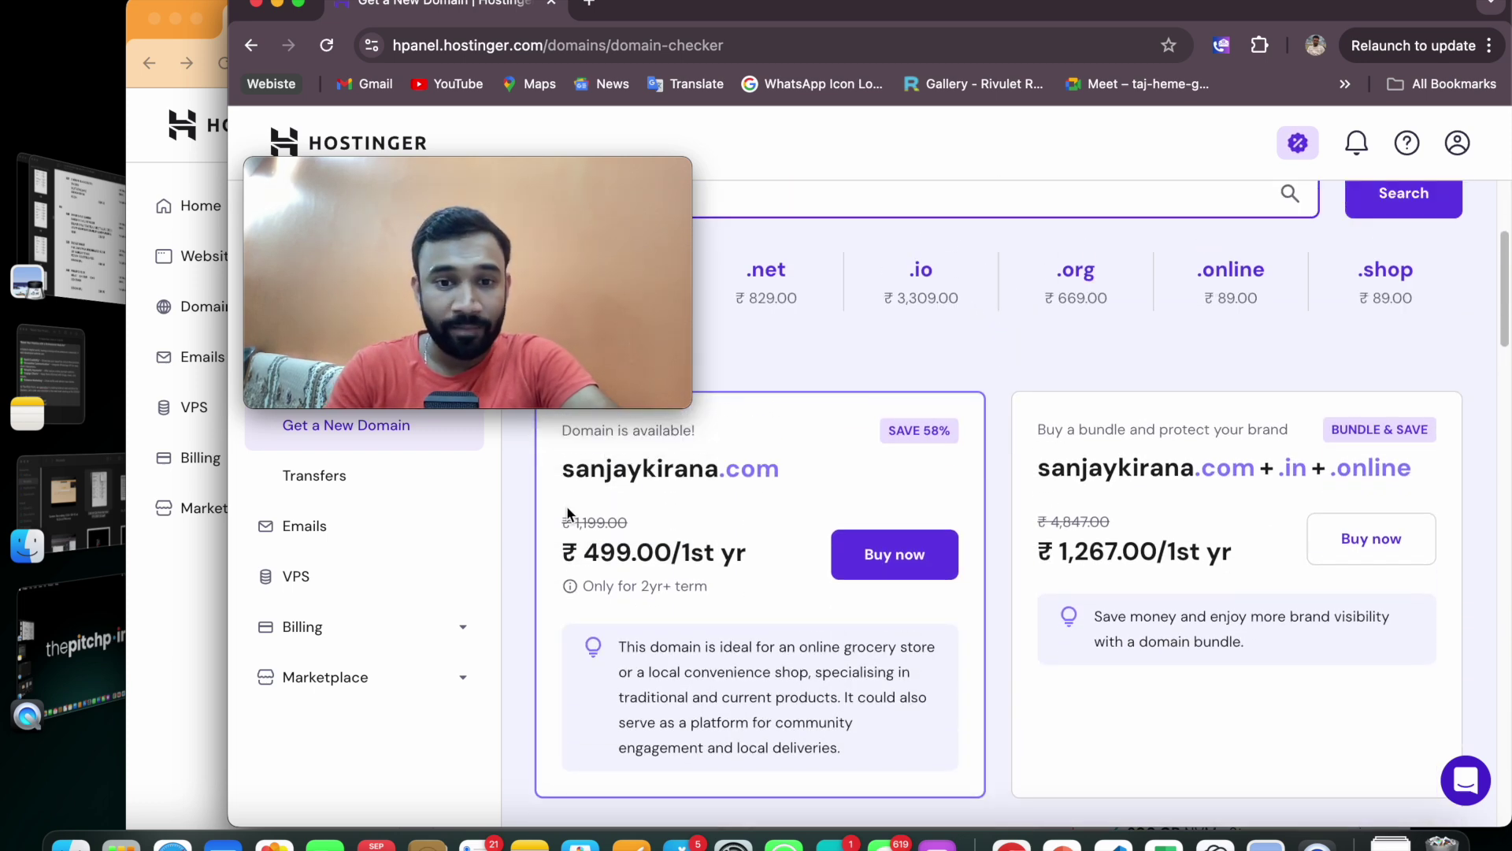
pyautogui.moveTo(576, 470); pyautogui.dragTo(755, 471)
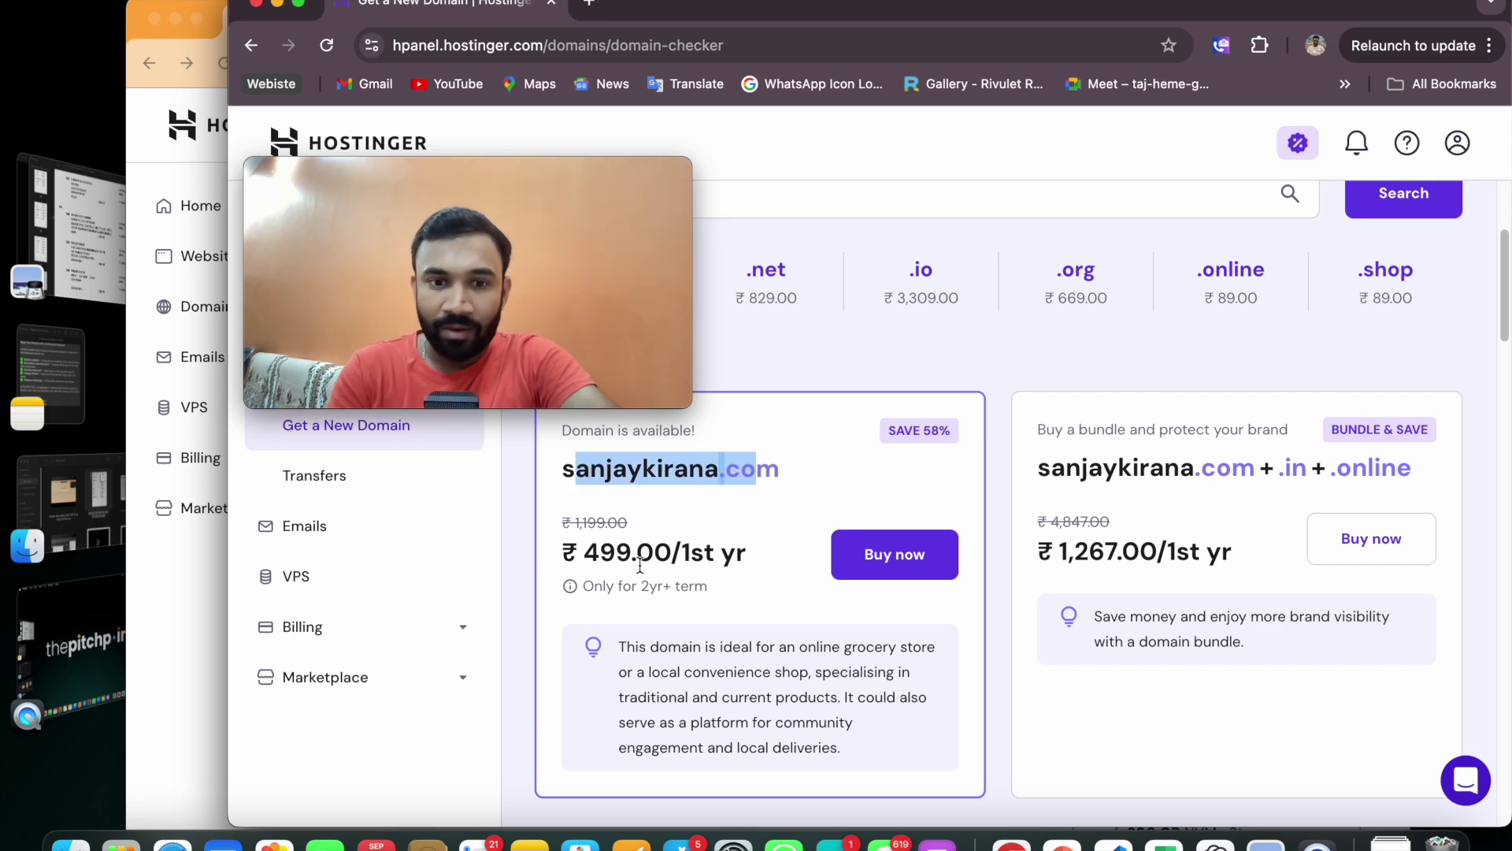
pyautogui.click(609, 553)
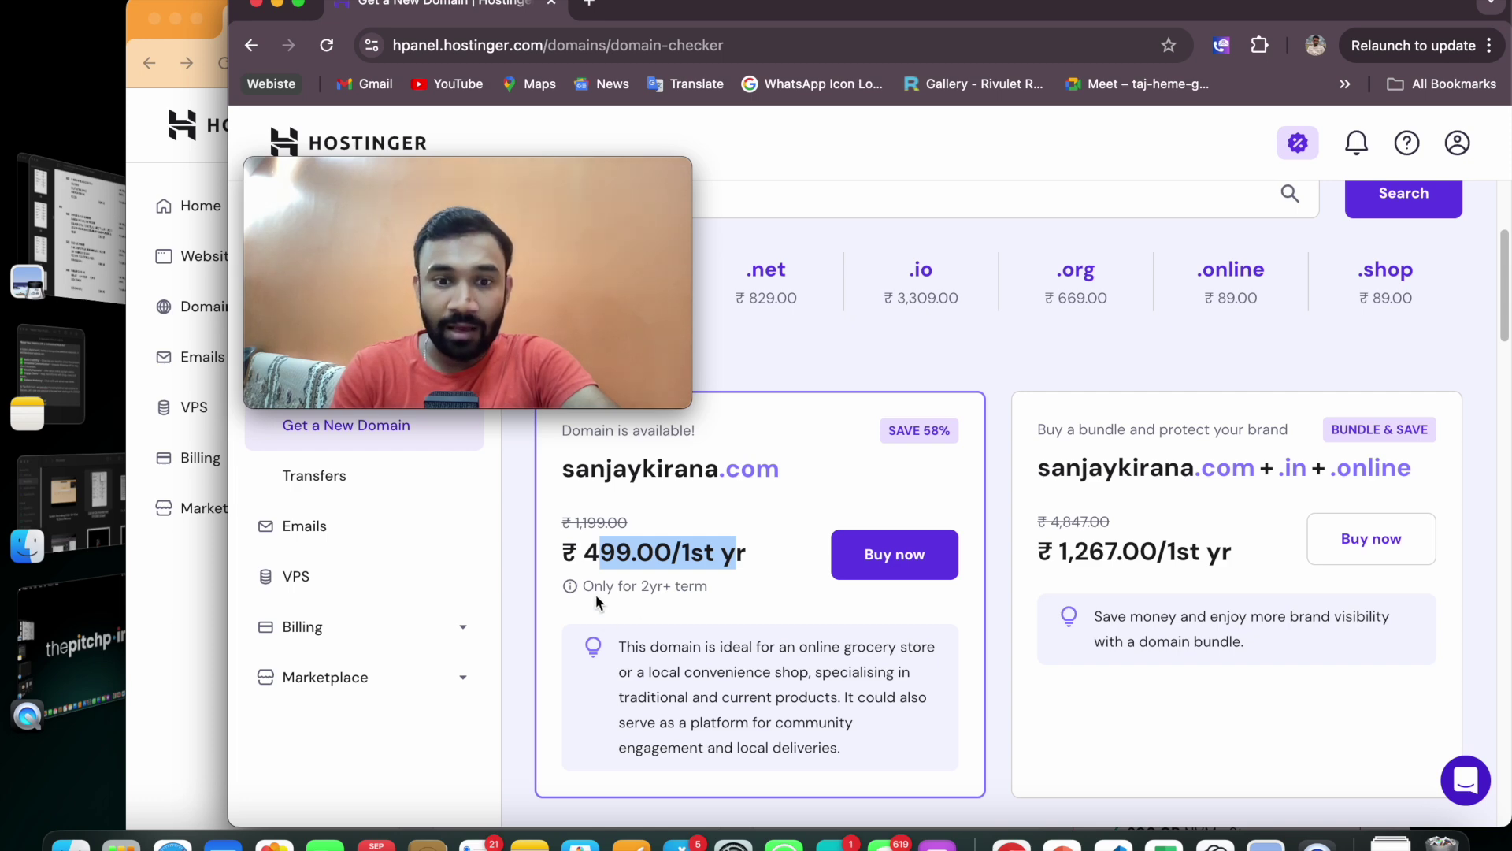
pyautogui.moveTo(595, 587); pyautogui.dragTo(668, 590)
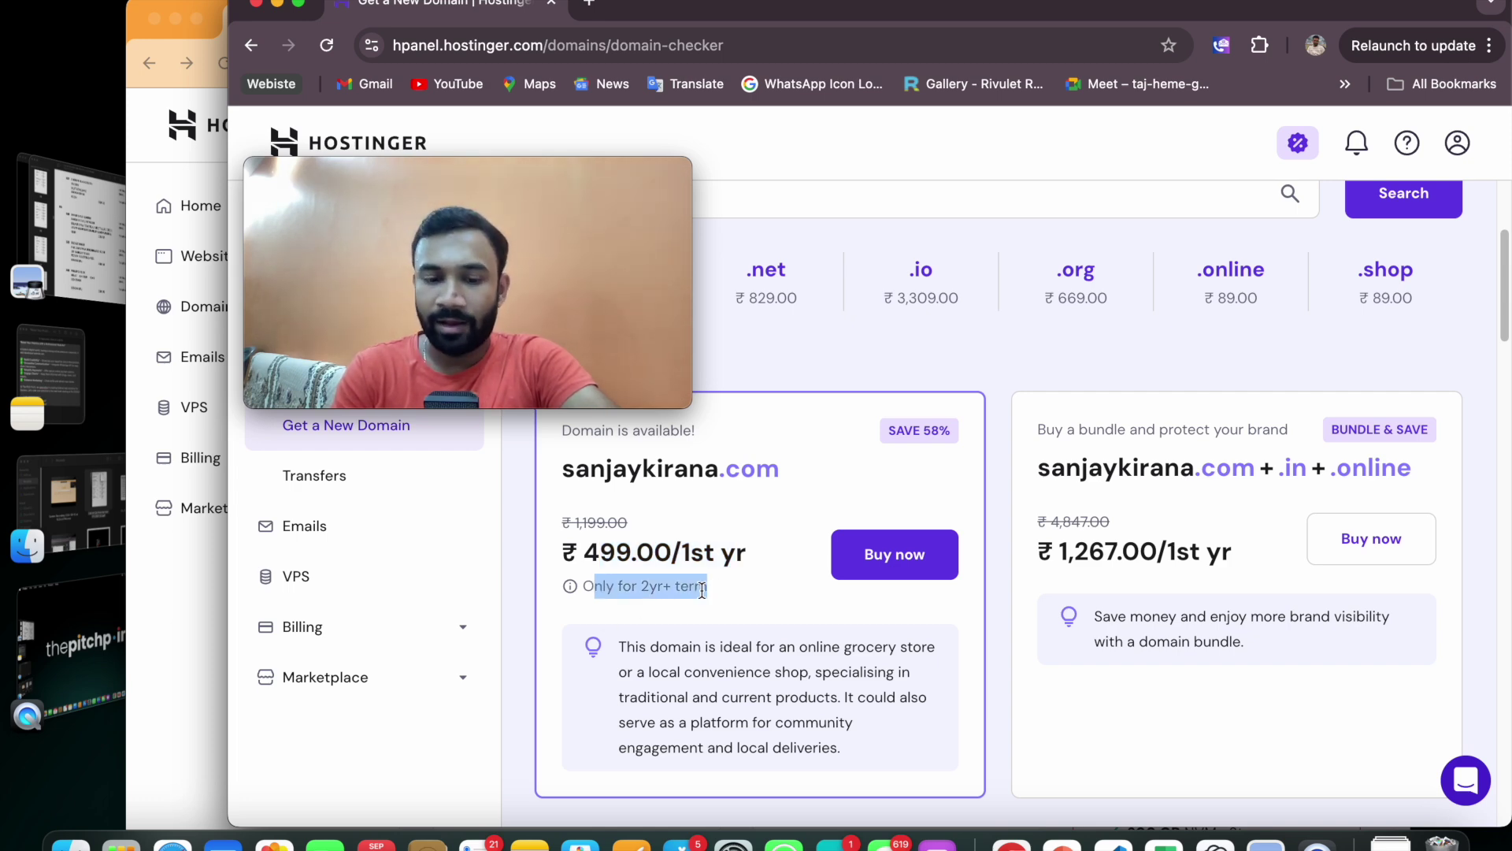
pyautogui.moveTo(702, 590); pyautogui.dragTo(877, 563)
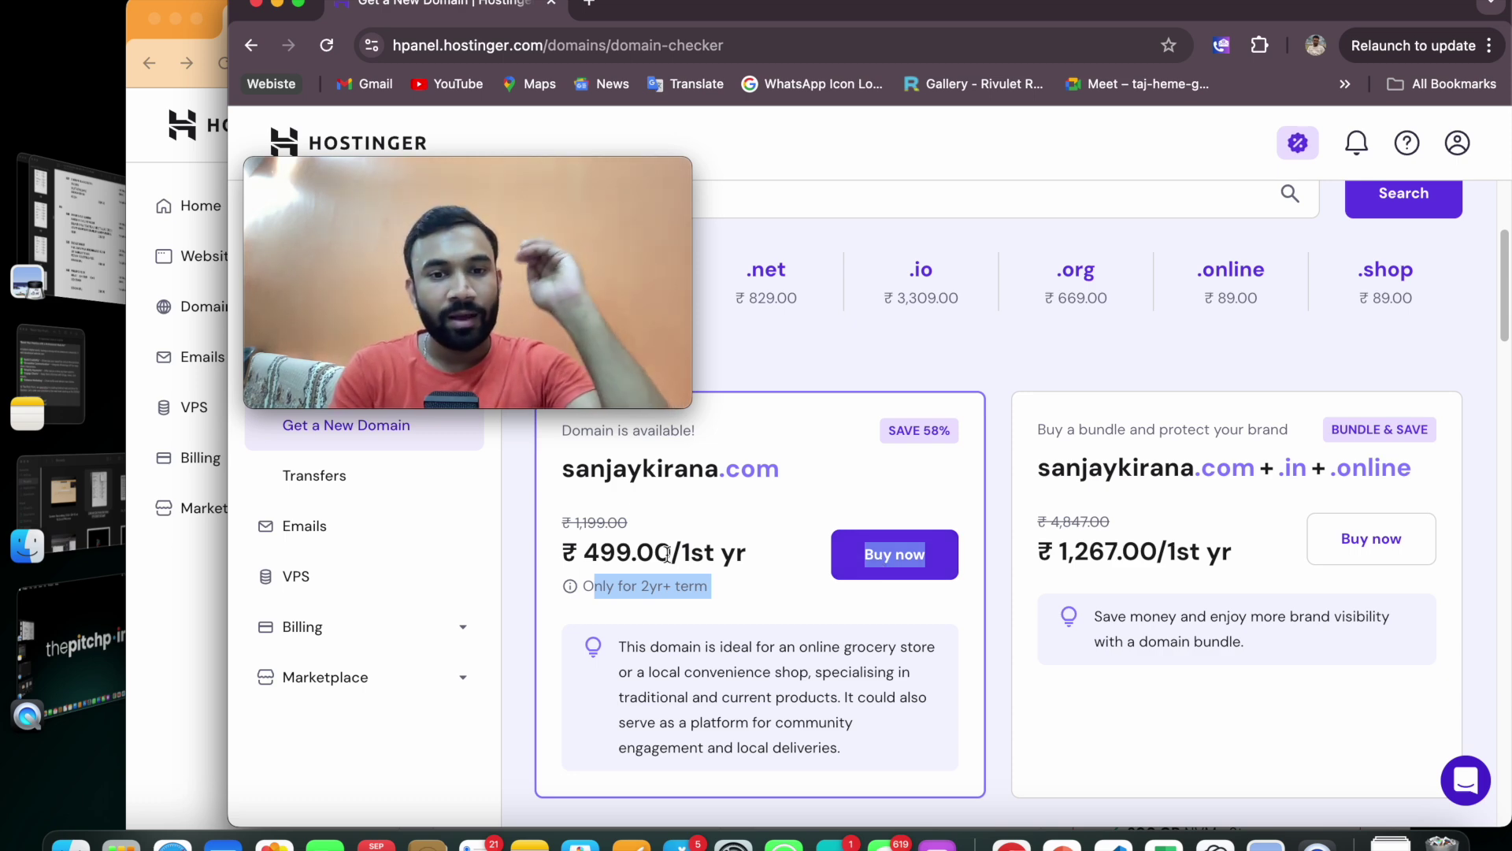
pyautogui.click(708, 552)
pyautogui.moveTo(600, 554); pyautogui.dragTo(652, 554)
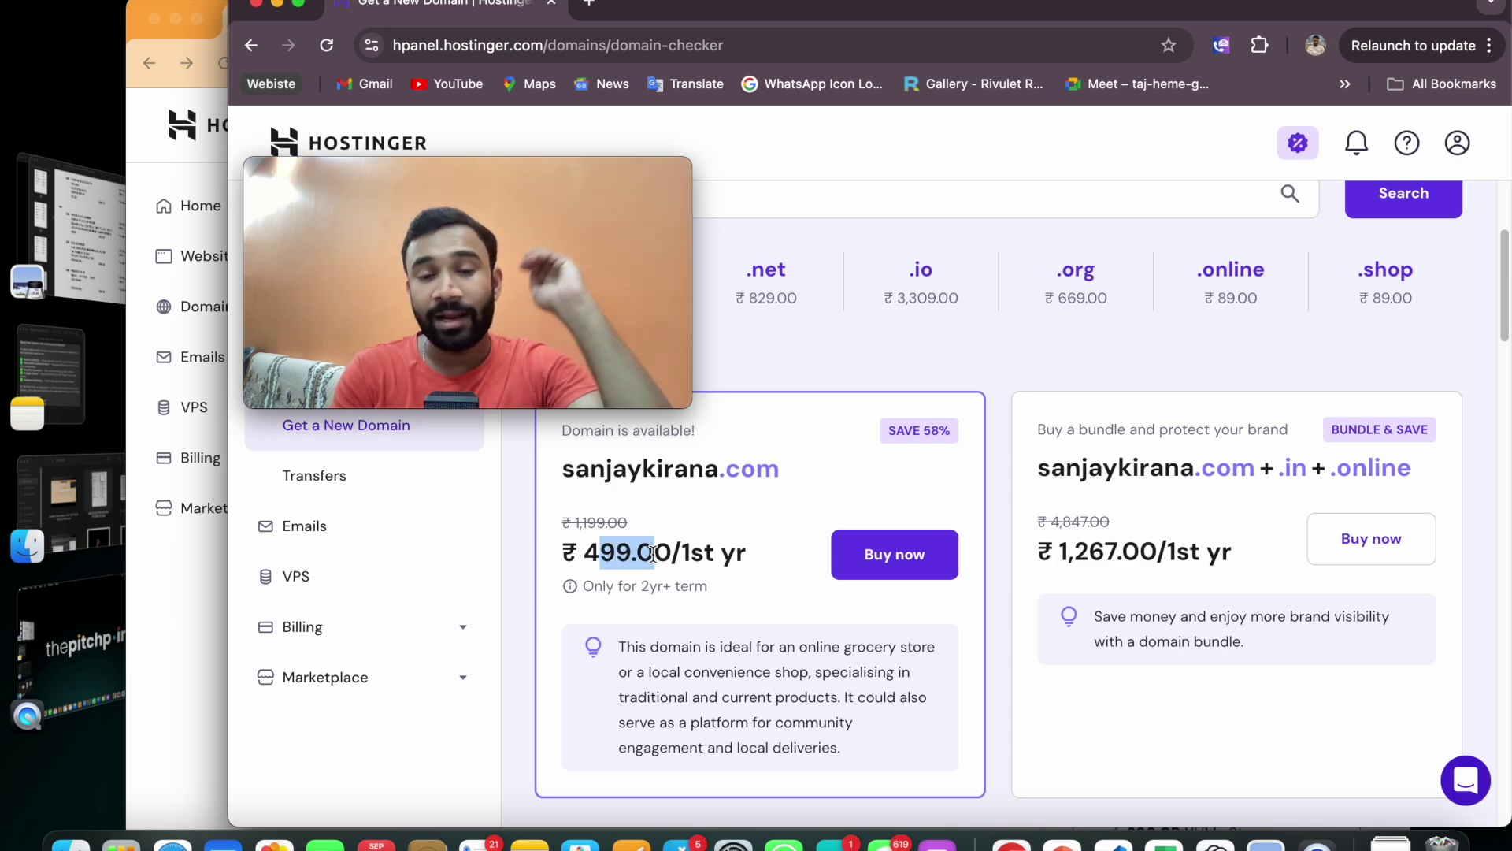
# Step: Start buying sanjaykirana.com, choose the 1 year billing period and check the total
pyautogui.click(906, 566)
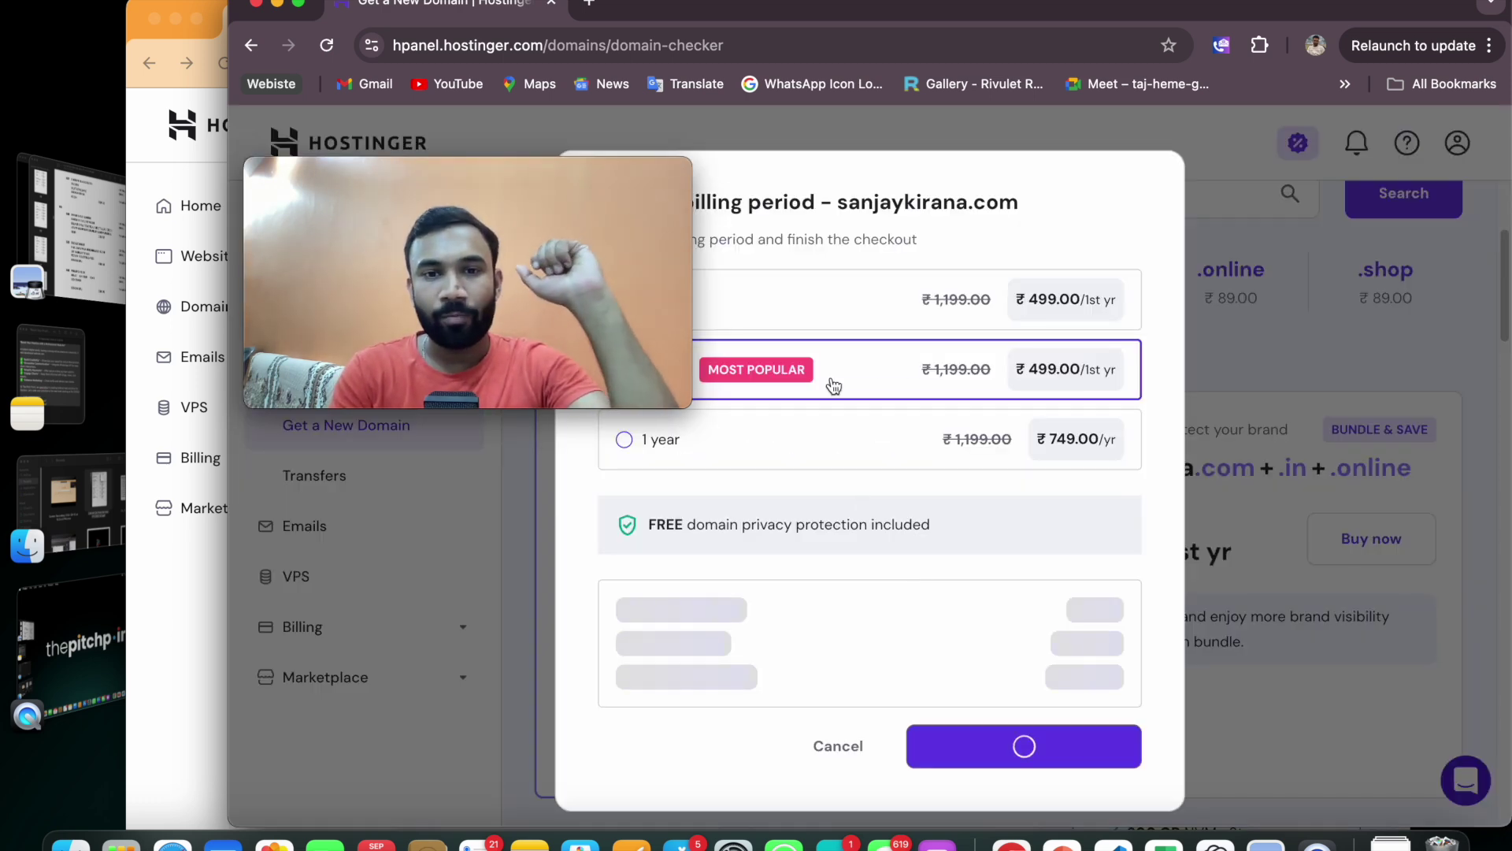
pyautogui.moveTo(590, 181); pyautogui.dragTo(389, 574)
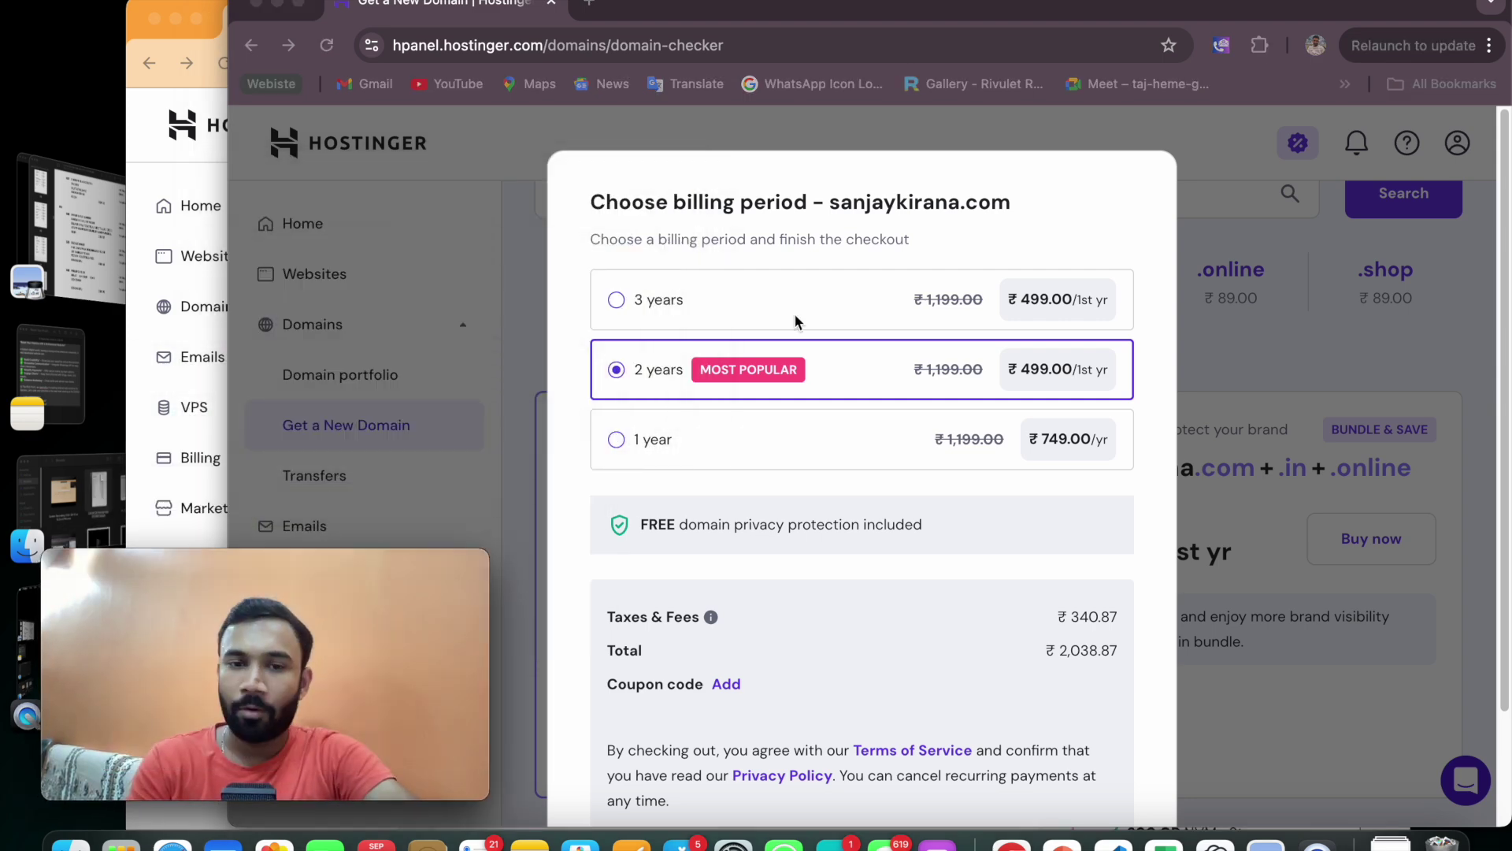
pyautogui.scroll(-3, 998, 505)
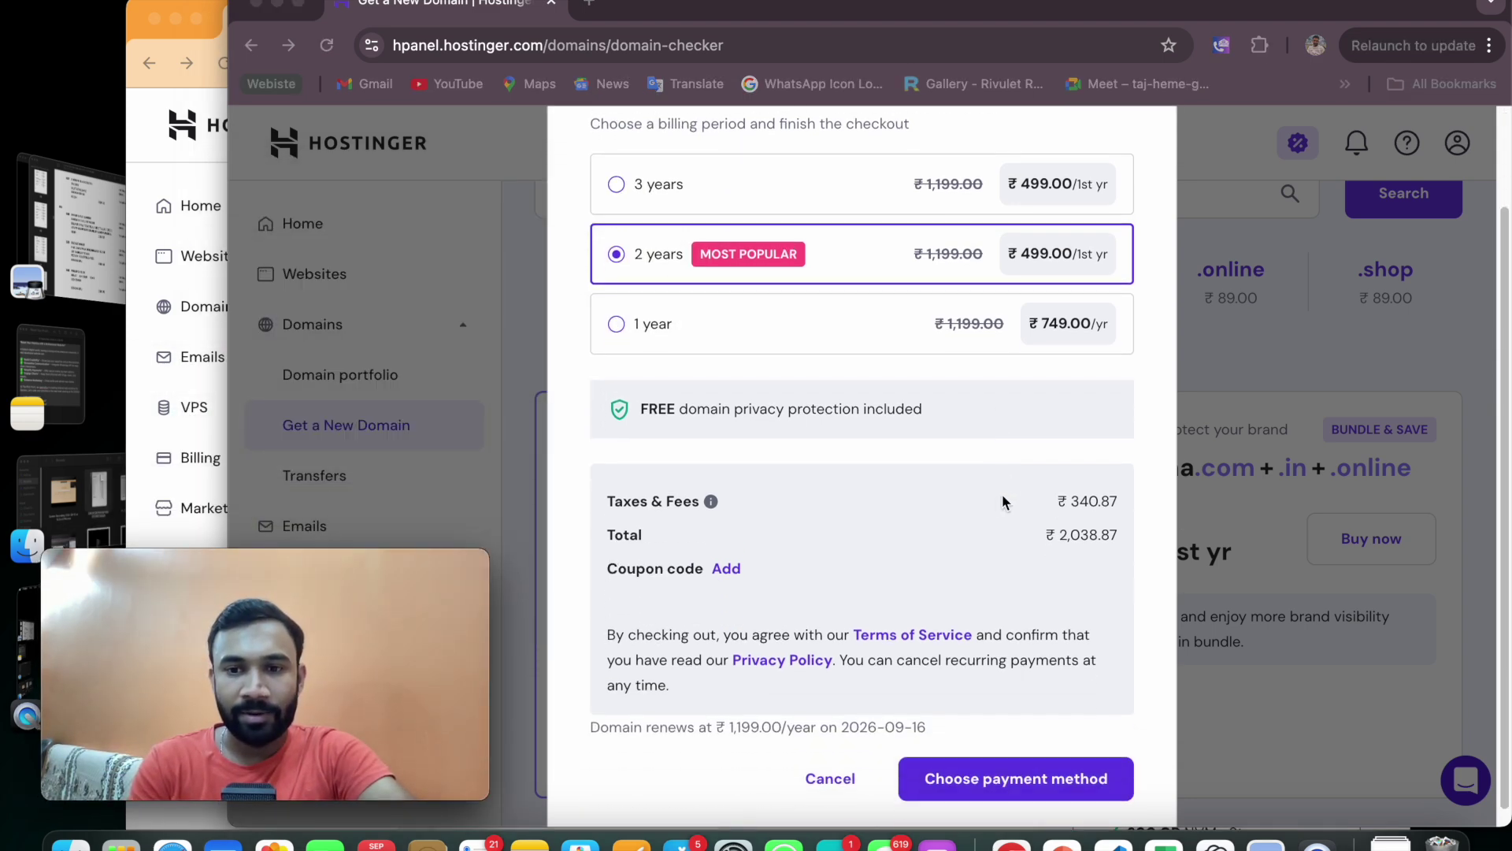
pyautogui.click(1061, 542)
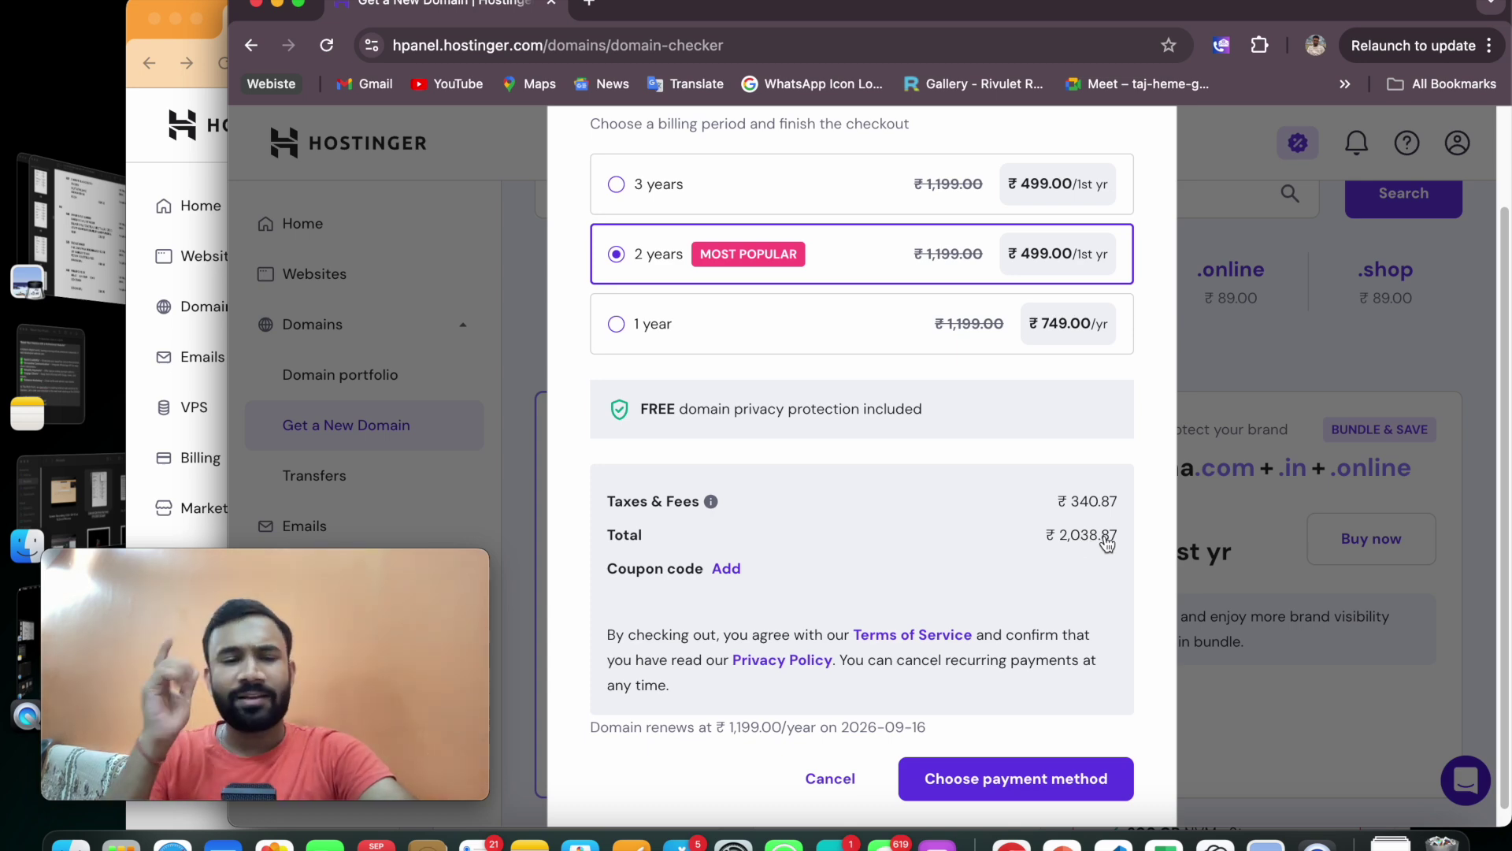
pyautogui.click(1017, 320)
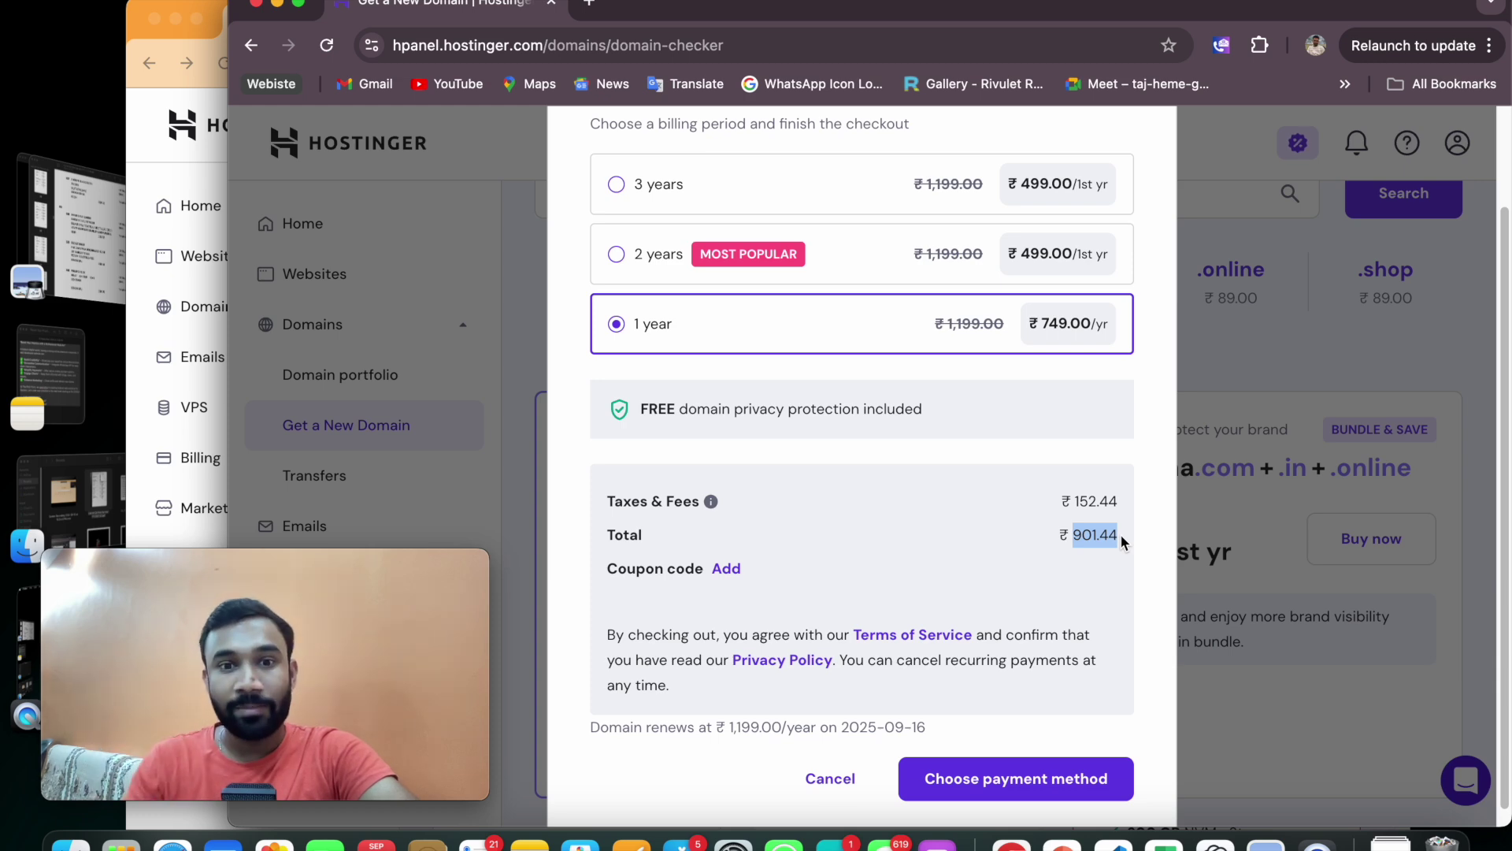
pyautogui.click(1076, 538)
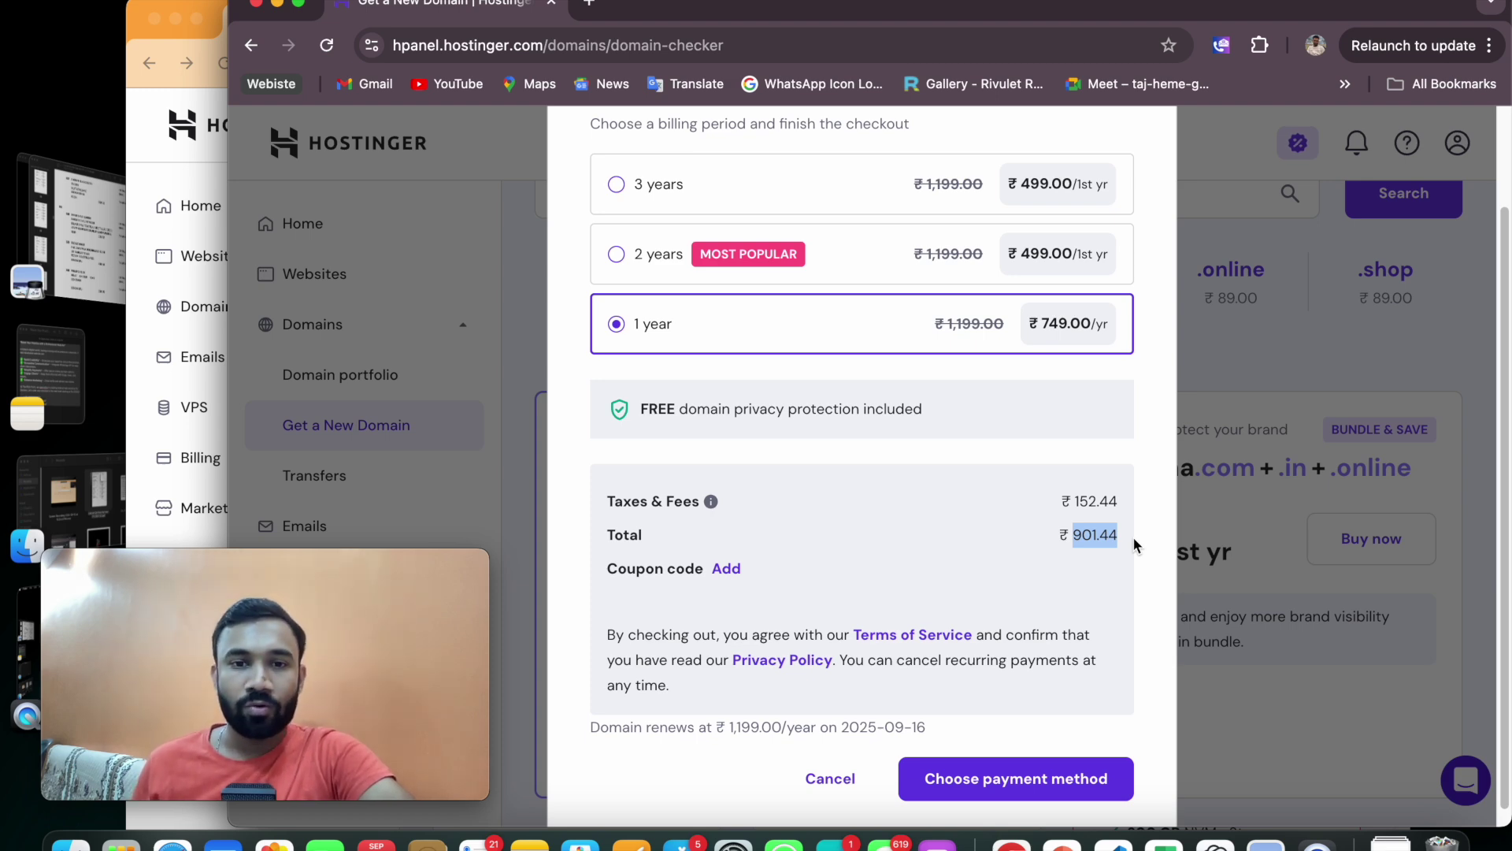
# Step: Switch to the other browser window and open the Google home page in a new tab
pyautogui.click(167, 52)
pyautogui.click(487, 17)
pyautogui.write('goda')
pyautogui.press('BackSpace')
pyautogui.press('BackSpace')
pyautogui.press('BackSpace')
pyautogui.press('BackSpace')
pyautogui.press('BackSpace')
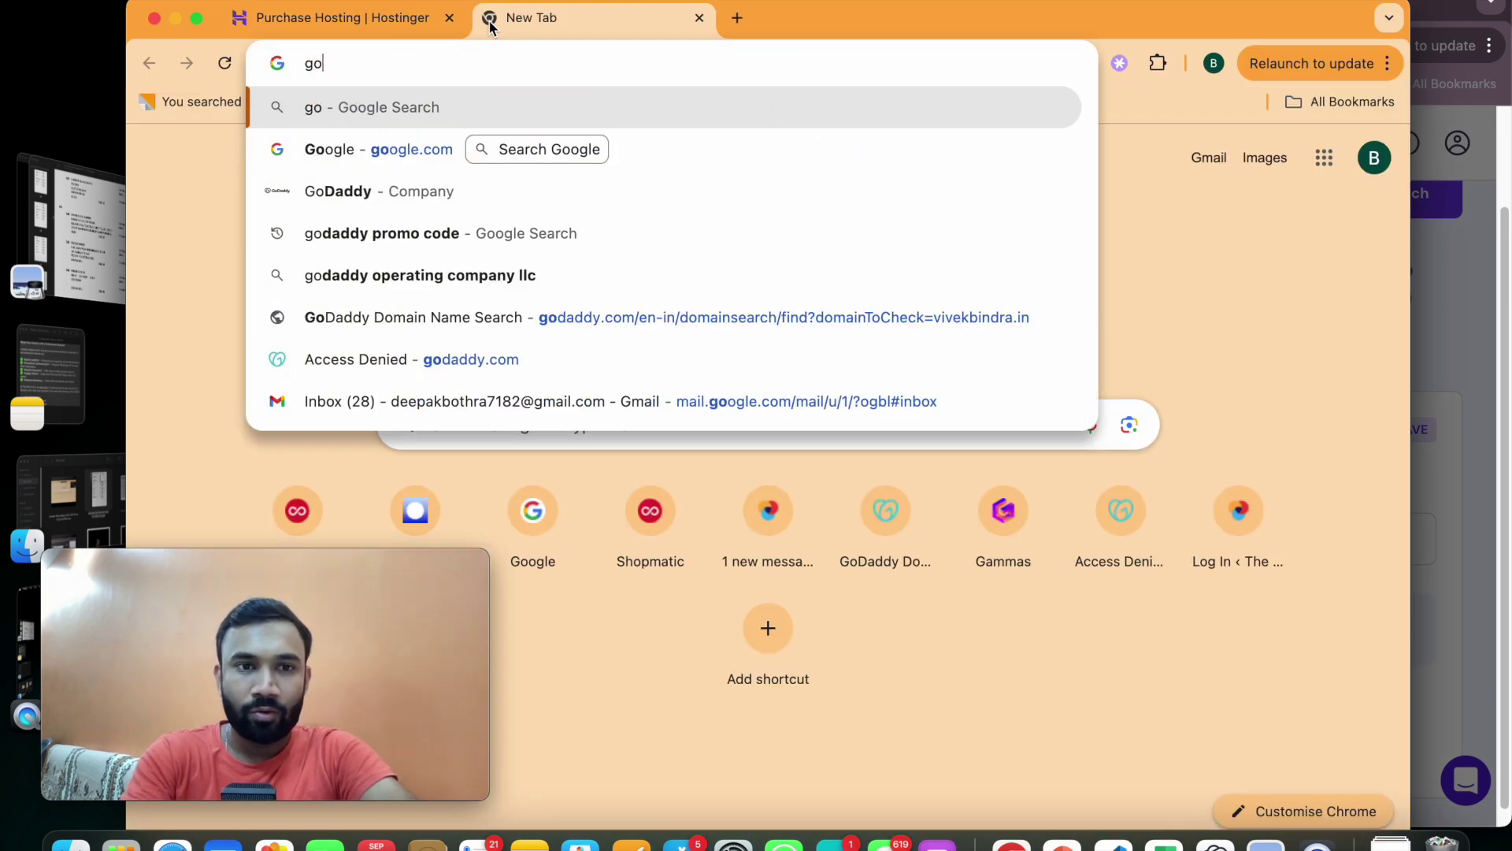
pyautogui.write('goog')
pyautogui.press('Return')
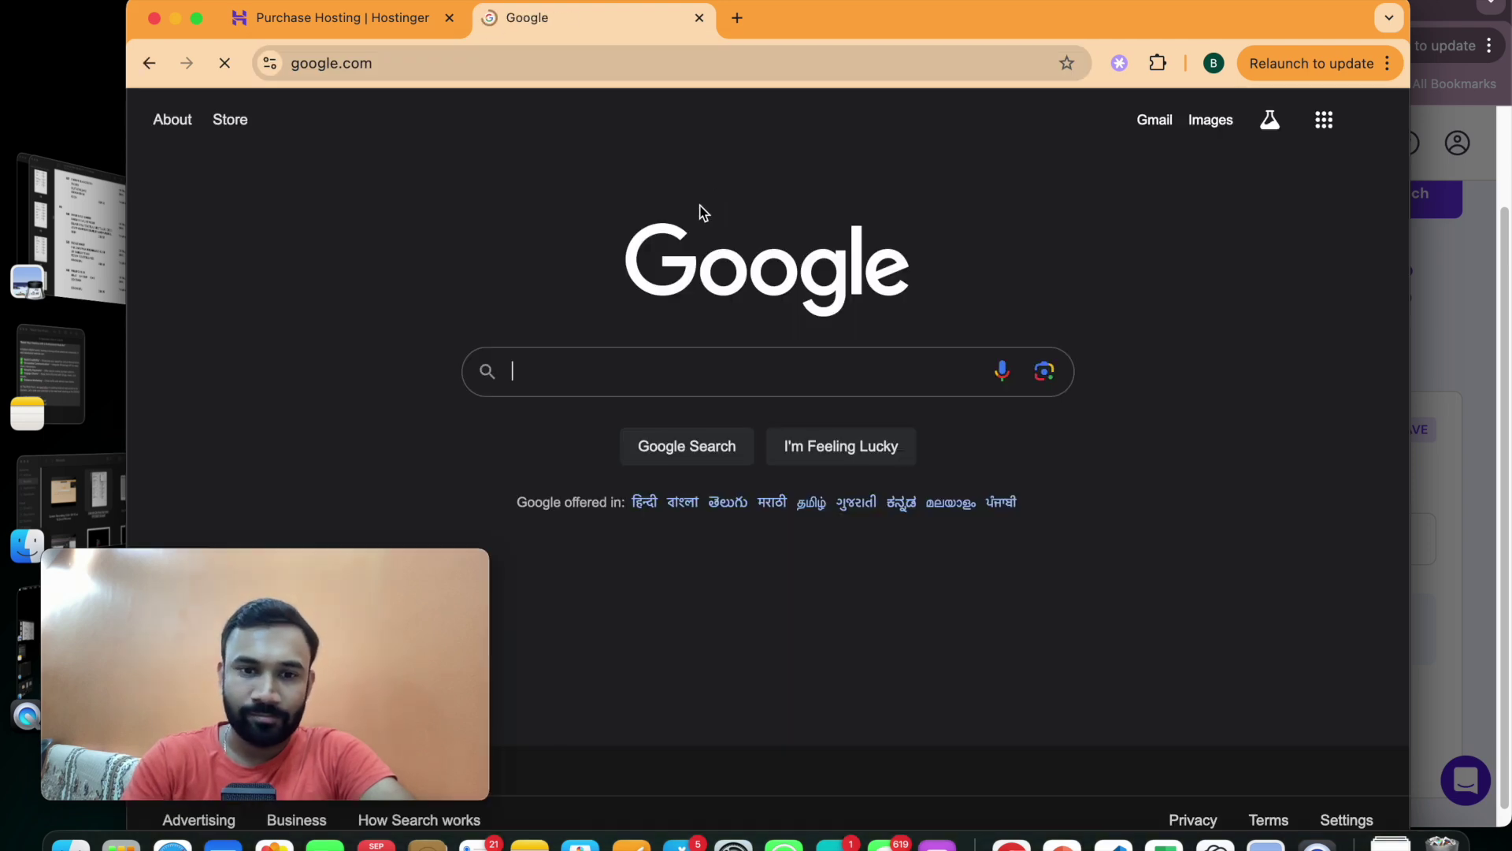
# Step: Search Google for godaddy and open the GoDaddy website from beneath the sponsored results
pyautogui.click(519, 371)
pyautogui.write('godad')
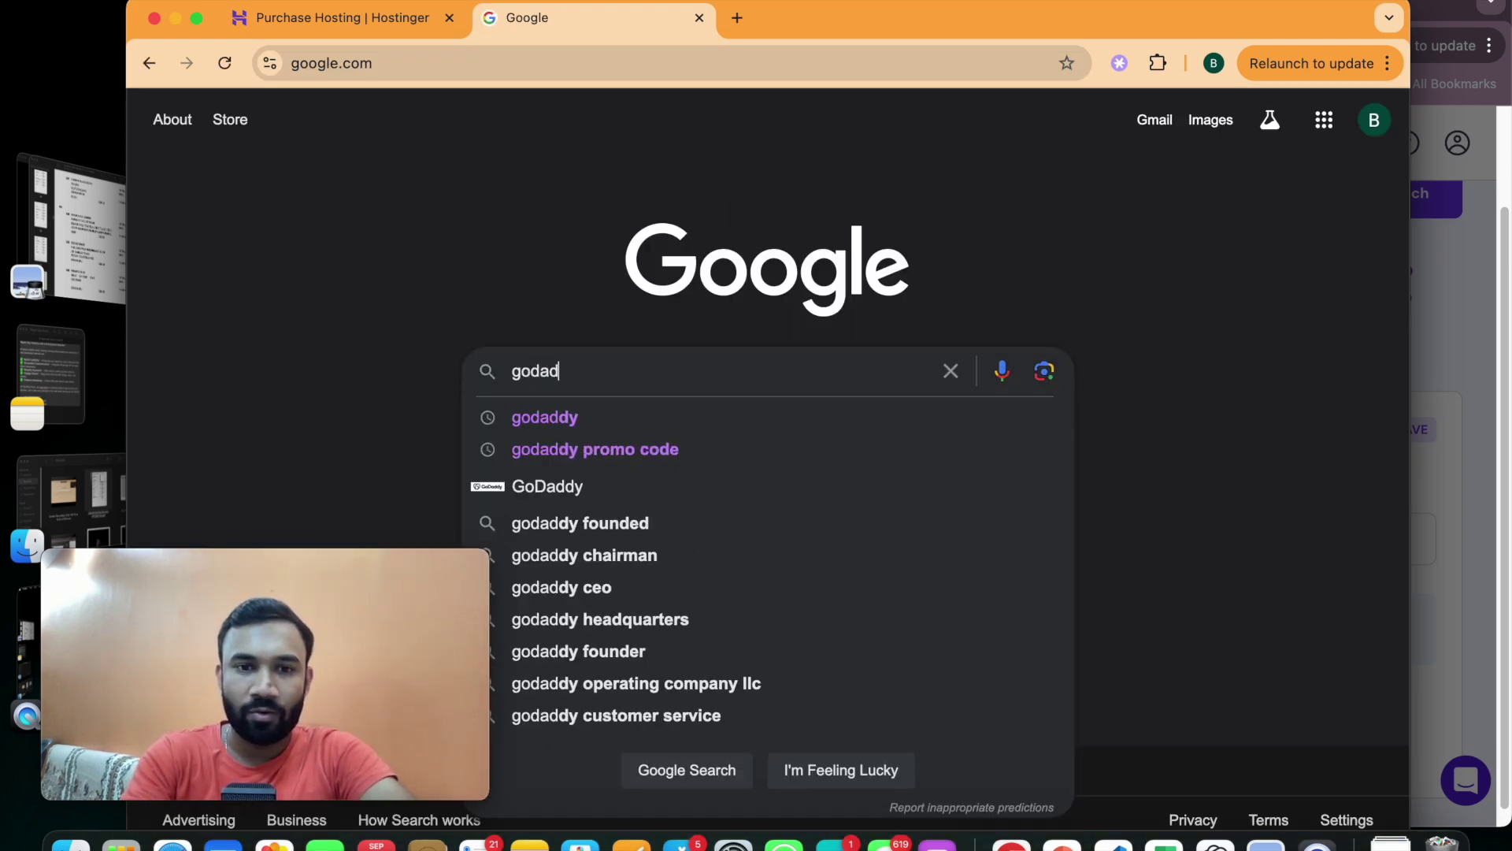
pyautogui.write('dy')
pyautogui.press('Return')
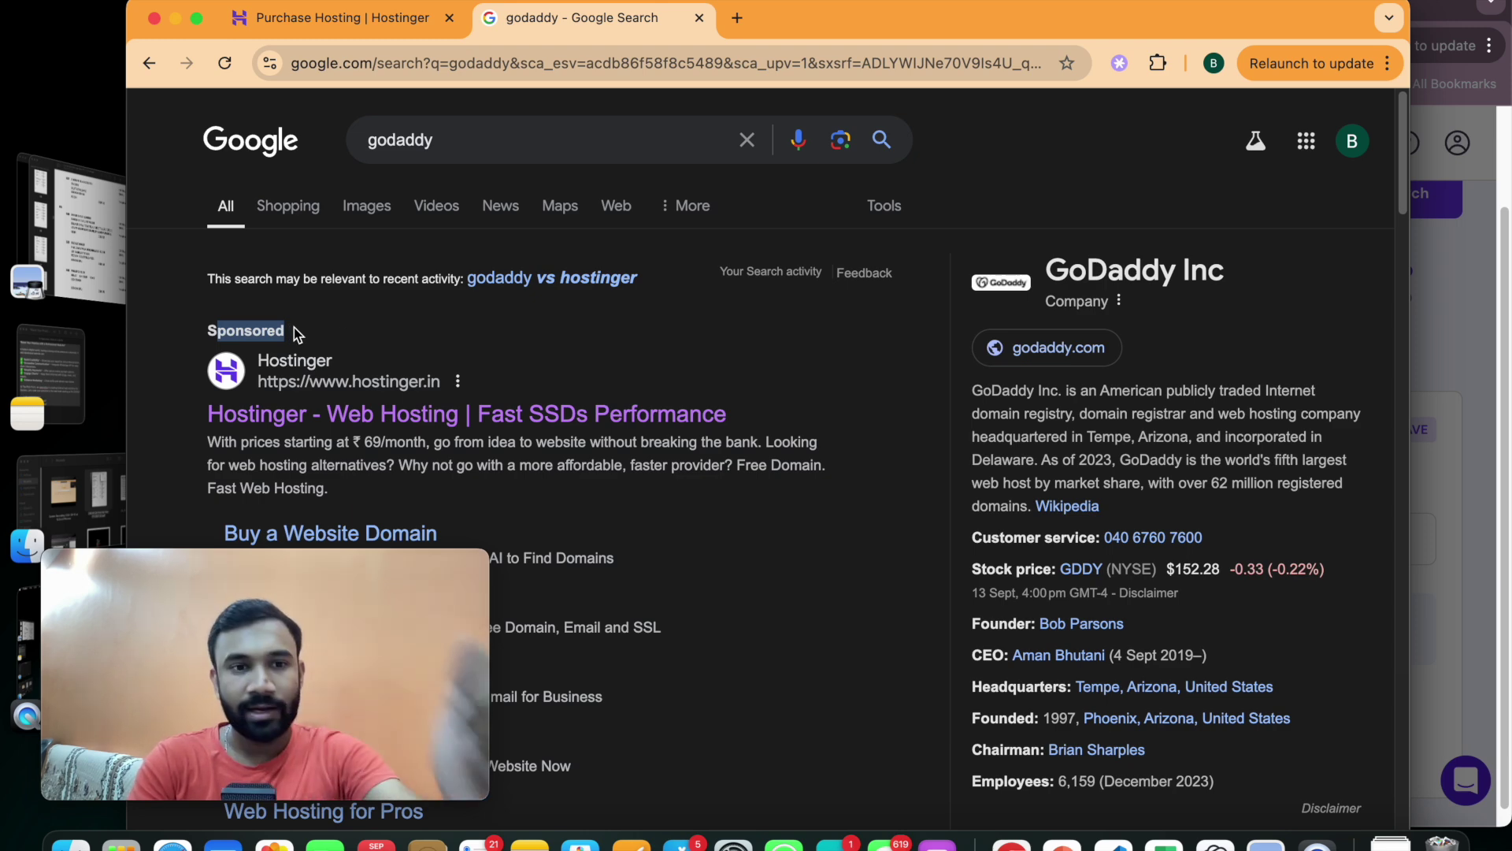
pyautogui.scroll(-2, 398, 359)
pyautogui.scroll(-4, 398, 351)
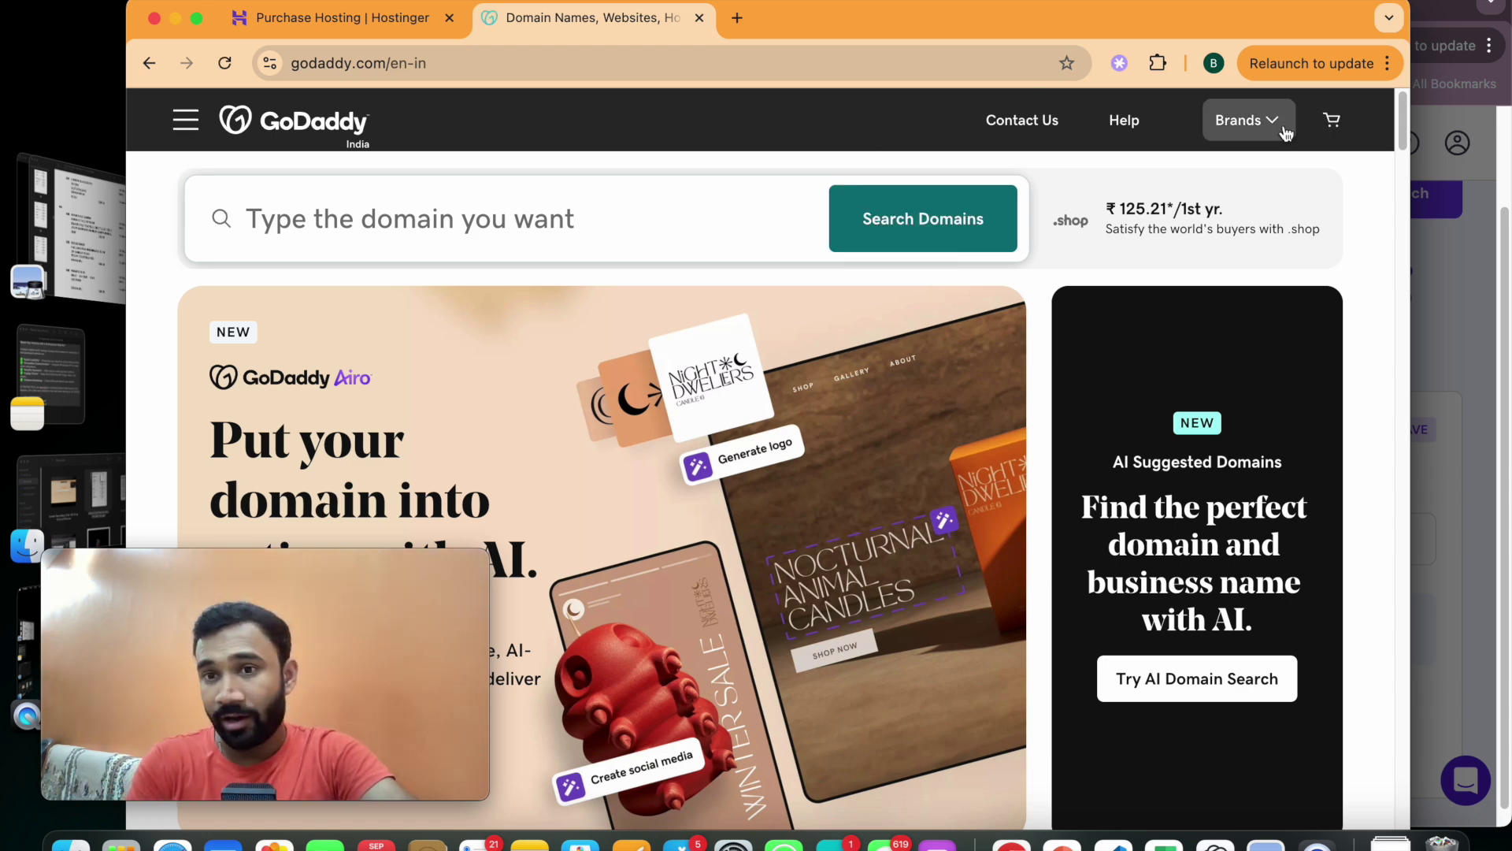
# Step: Sign out of the GoDaddy account and show the options for signing in or creating an account
pyautogui.click(1256, 121)
pyautogui.click(1036, 600)
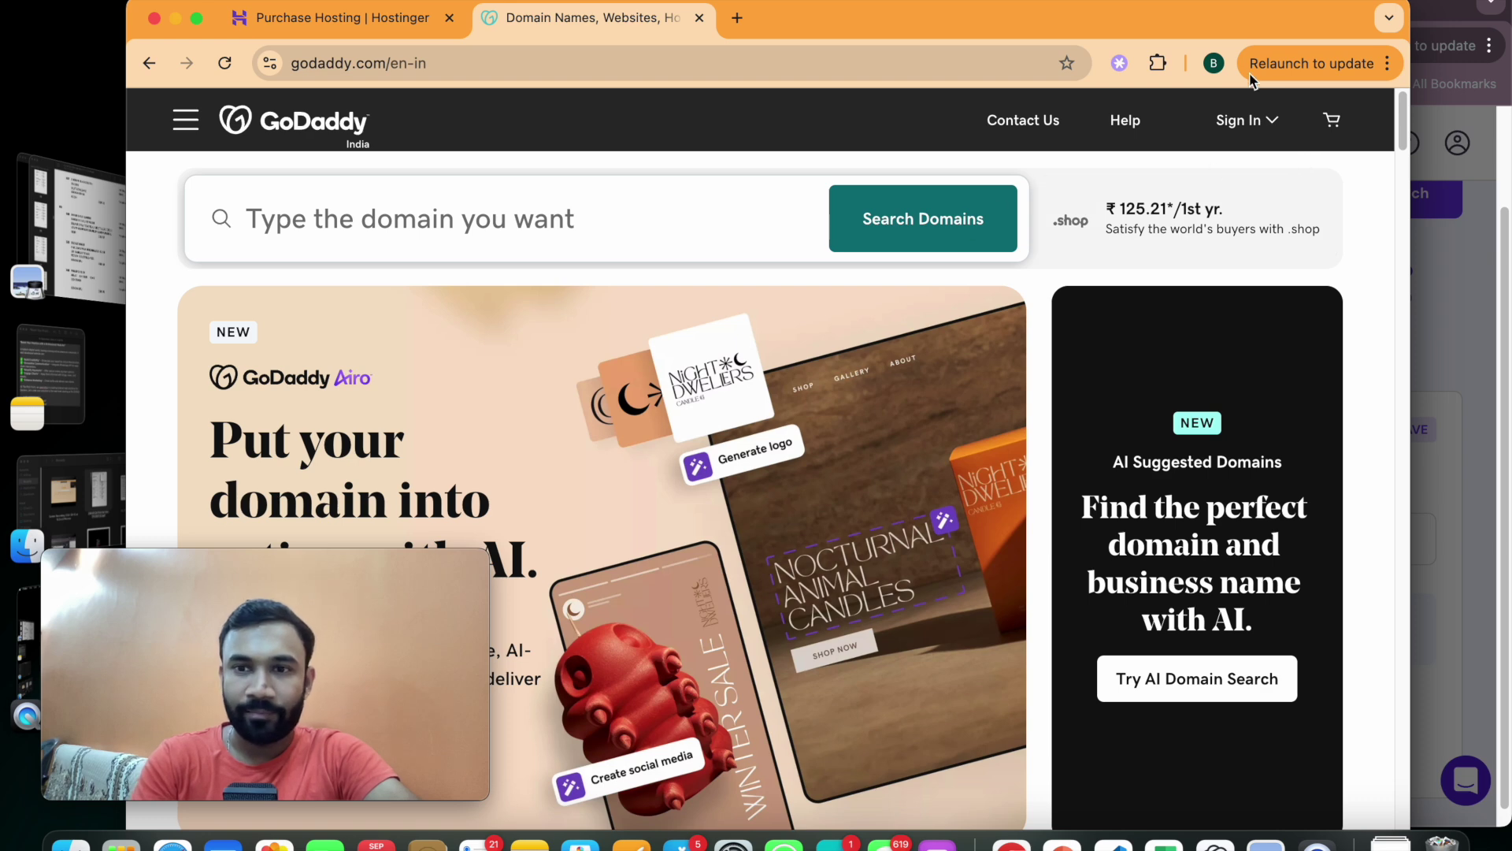
pyautogui.click(1250, 125)
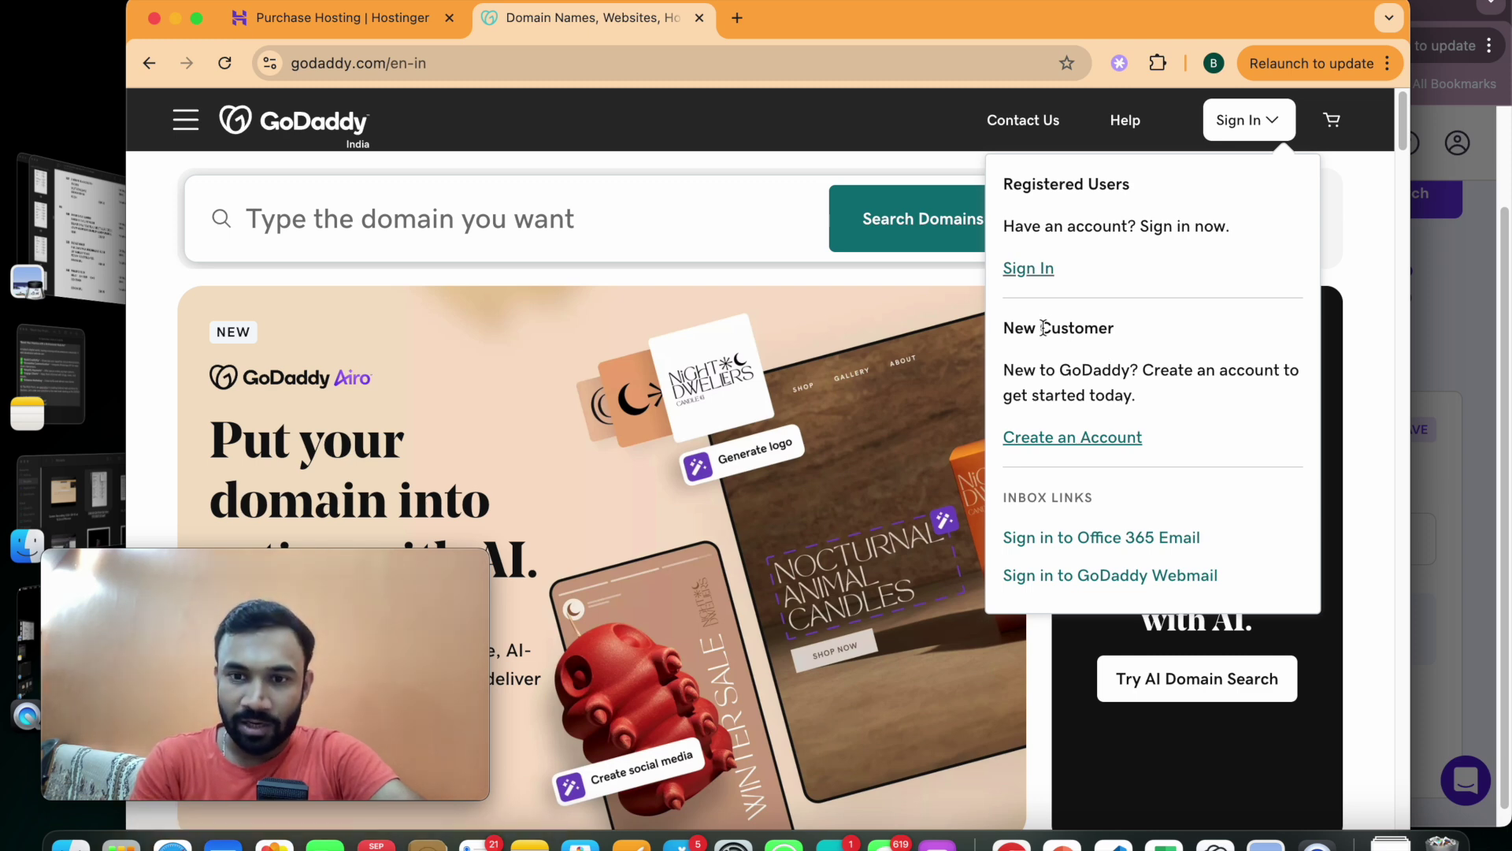
pyautogui.click(1067, 446)
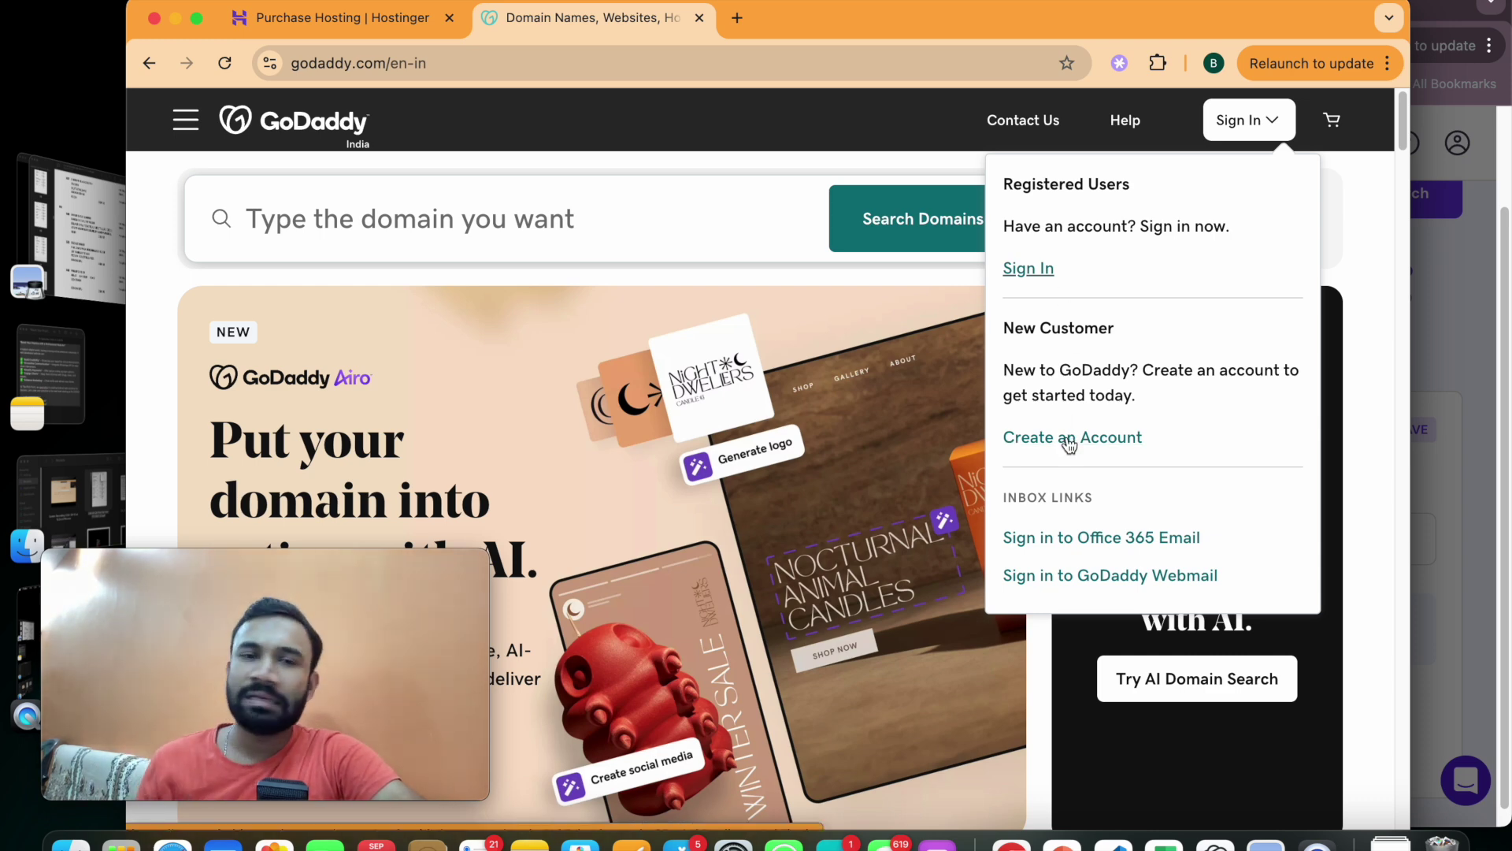
# Step: Sign in to GoDaddy through Google with the first listed account
pyautogui.click(1027, 270)
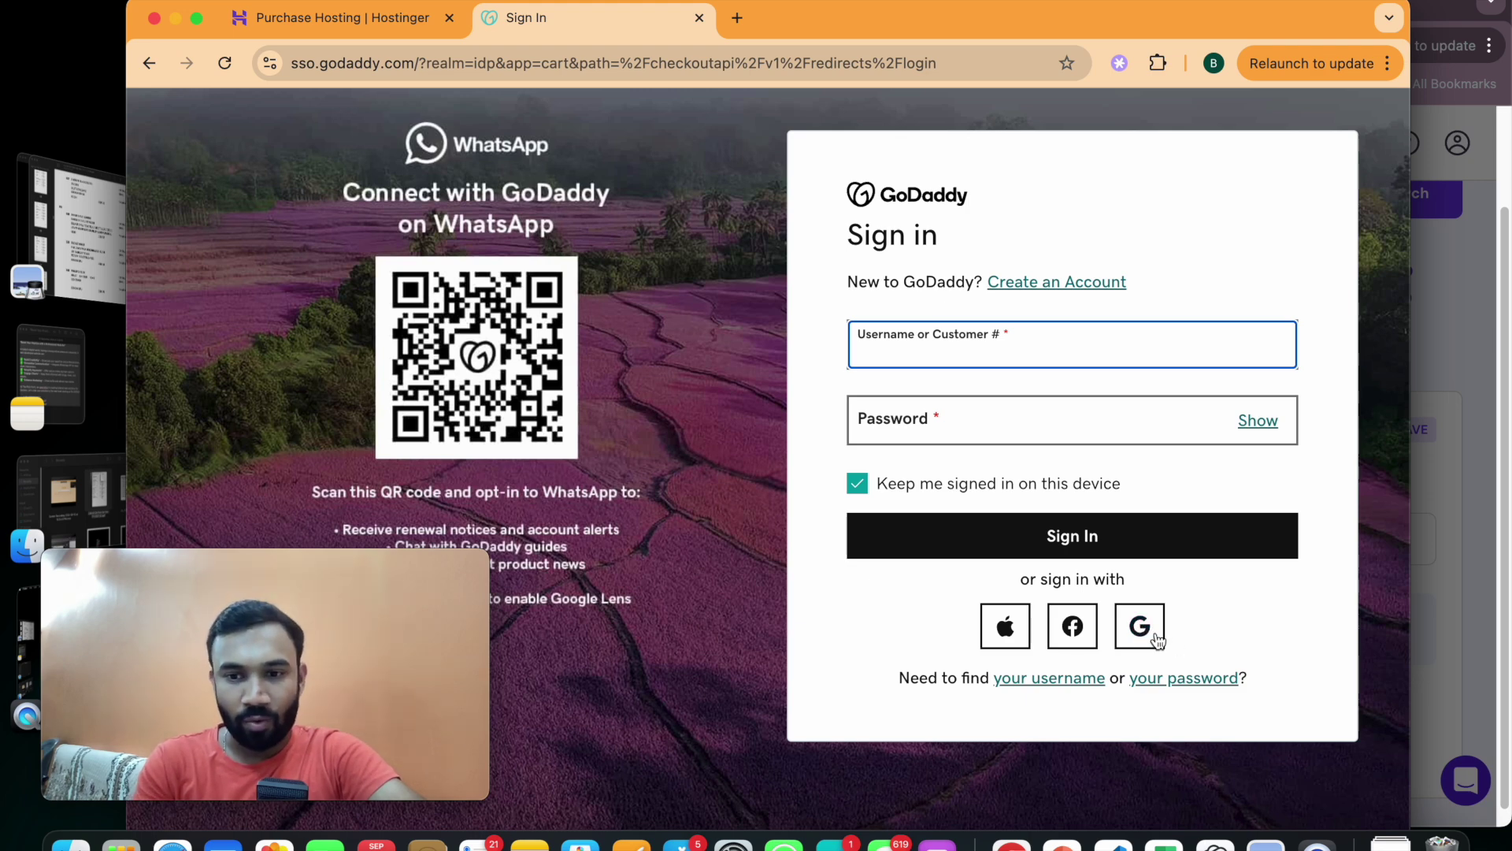
pyautogui.click(1144, 637)
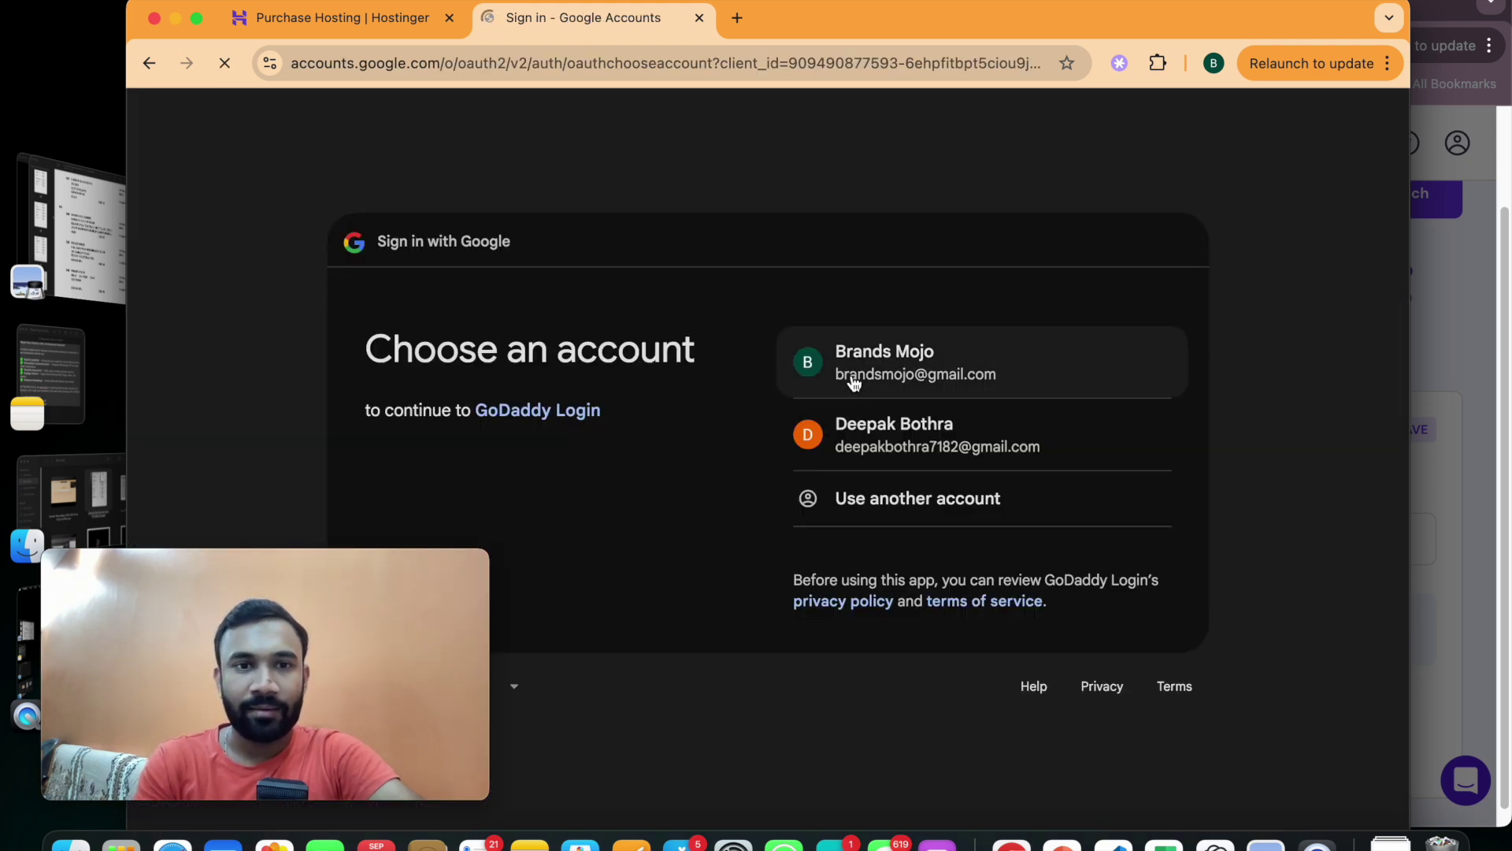
pyautogui.click(904, 389)
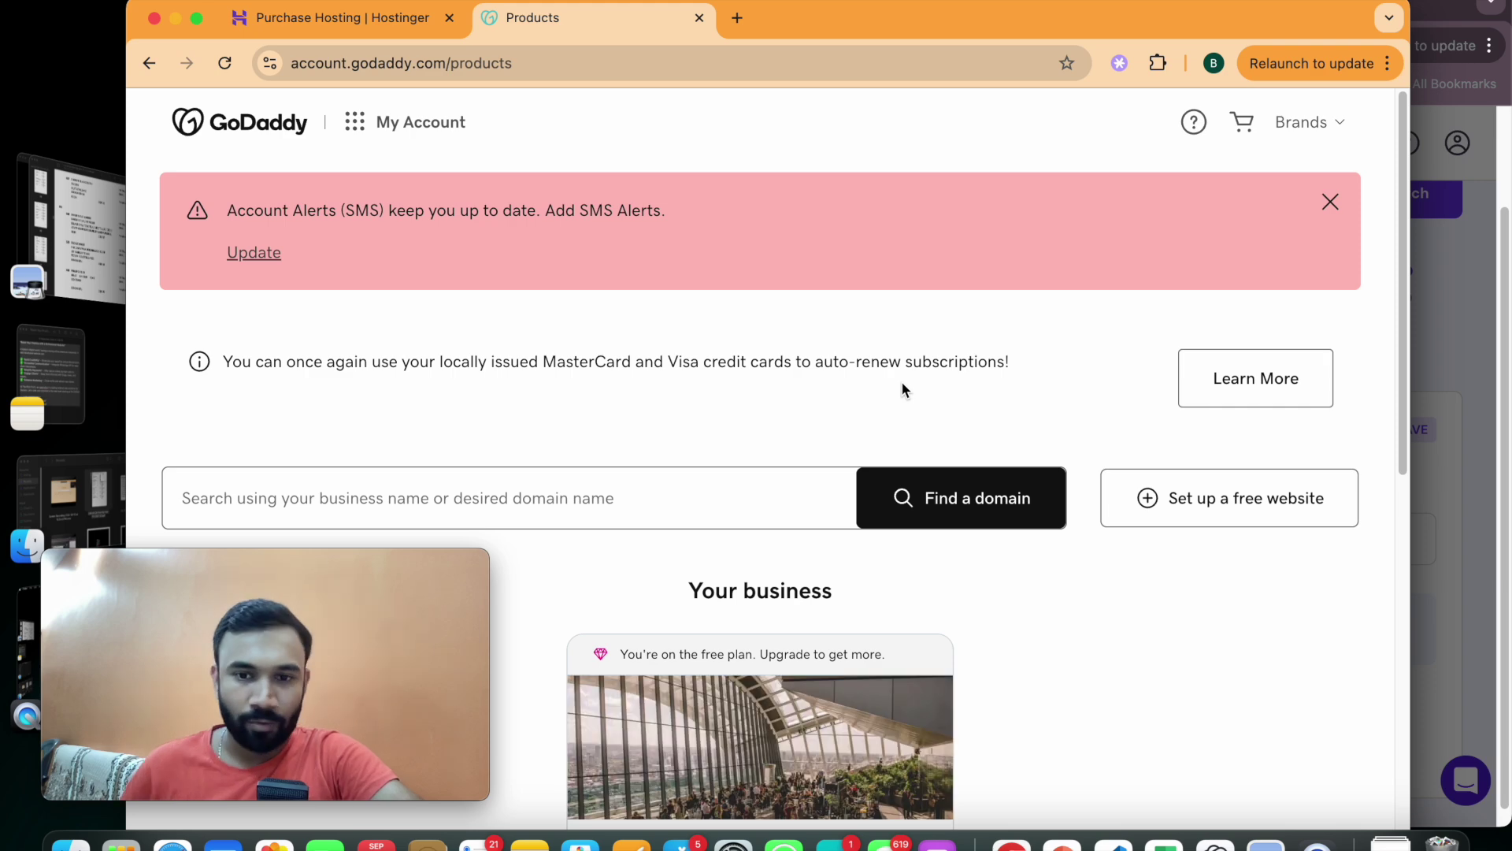
# Step: Open Hosting & WordPress from the account's quick links and go to the page for purchasing a hosting plan
pyautogui.scroll(-5, 873, 425)
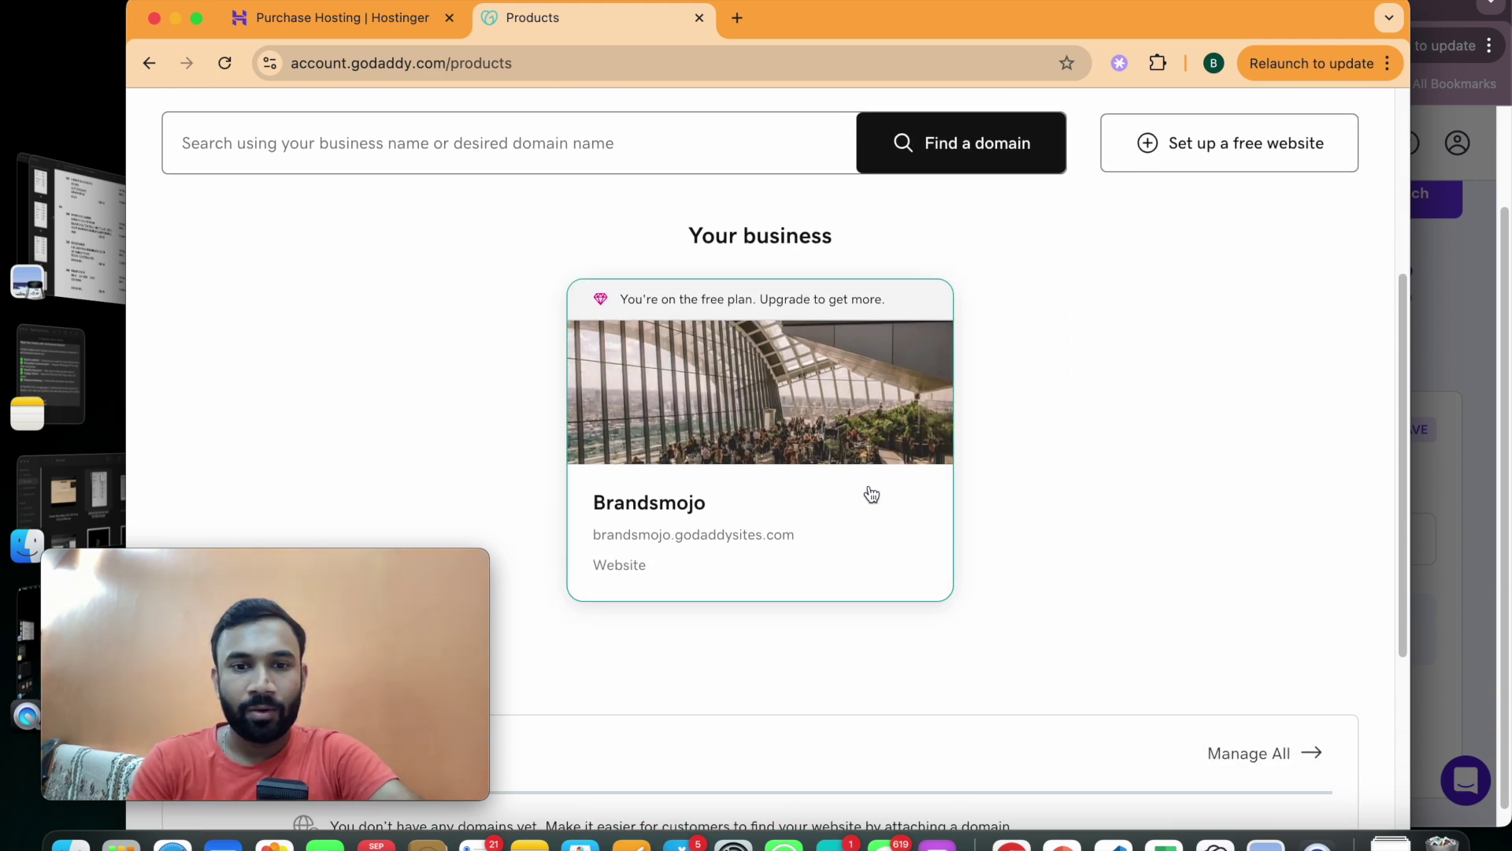
pyautogui.scroll(5, 871, 494)
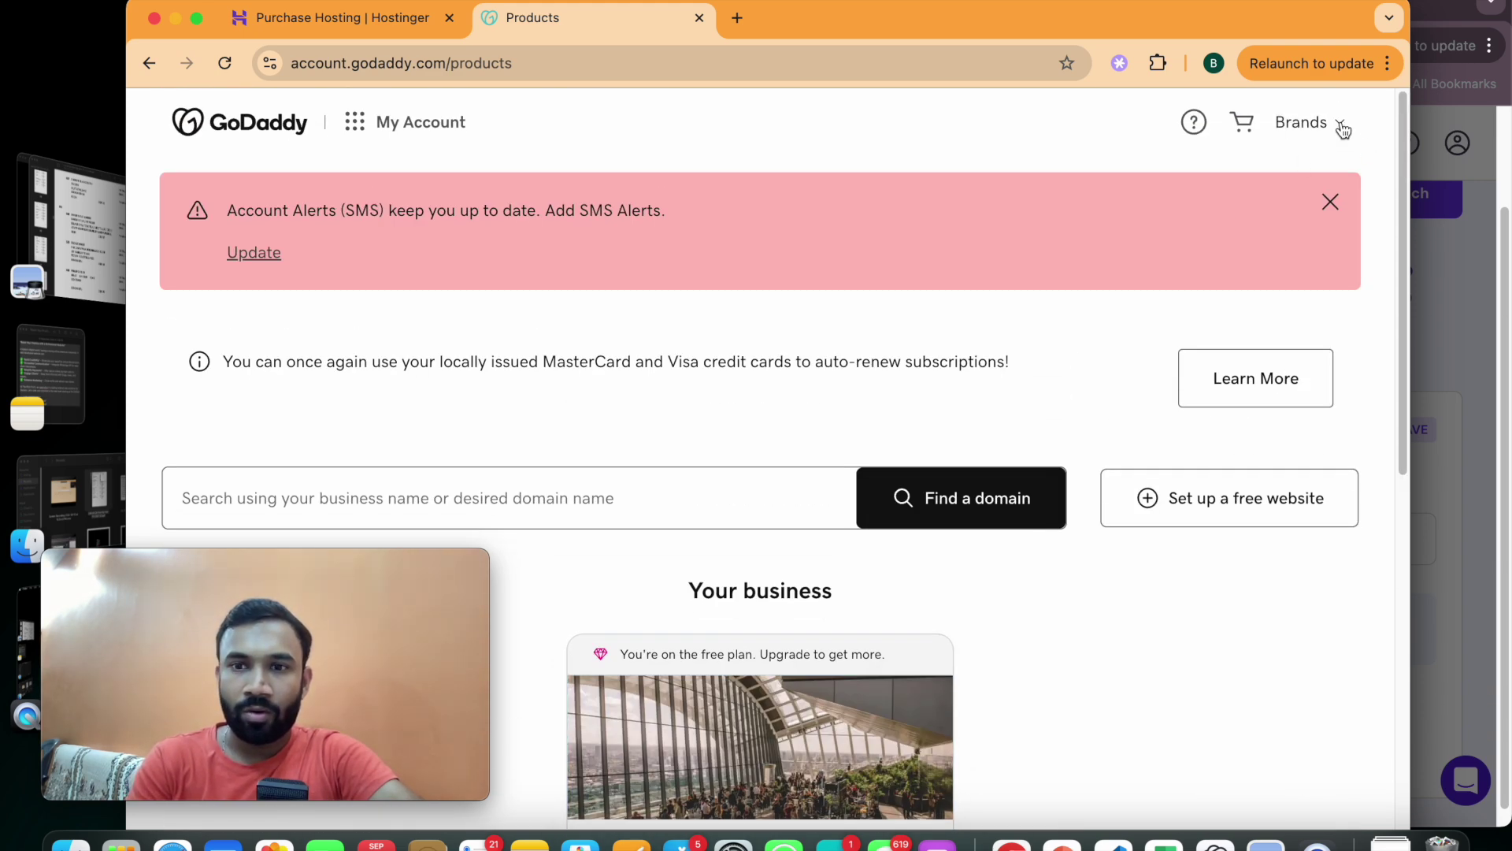
pyautogui.click(256, 126)
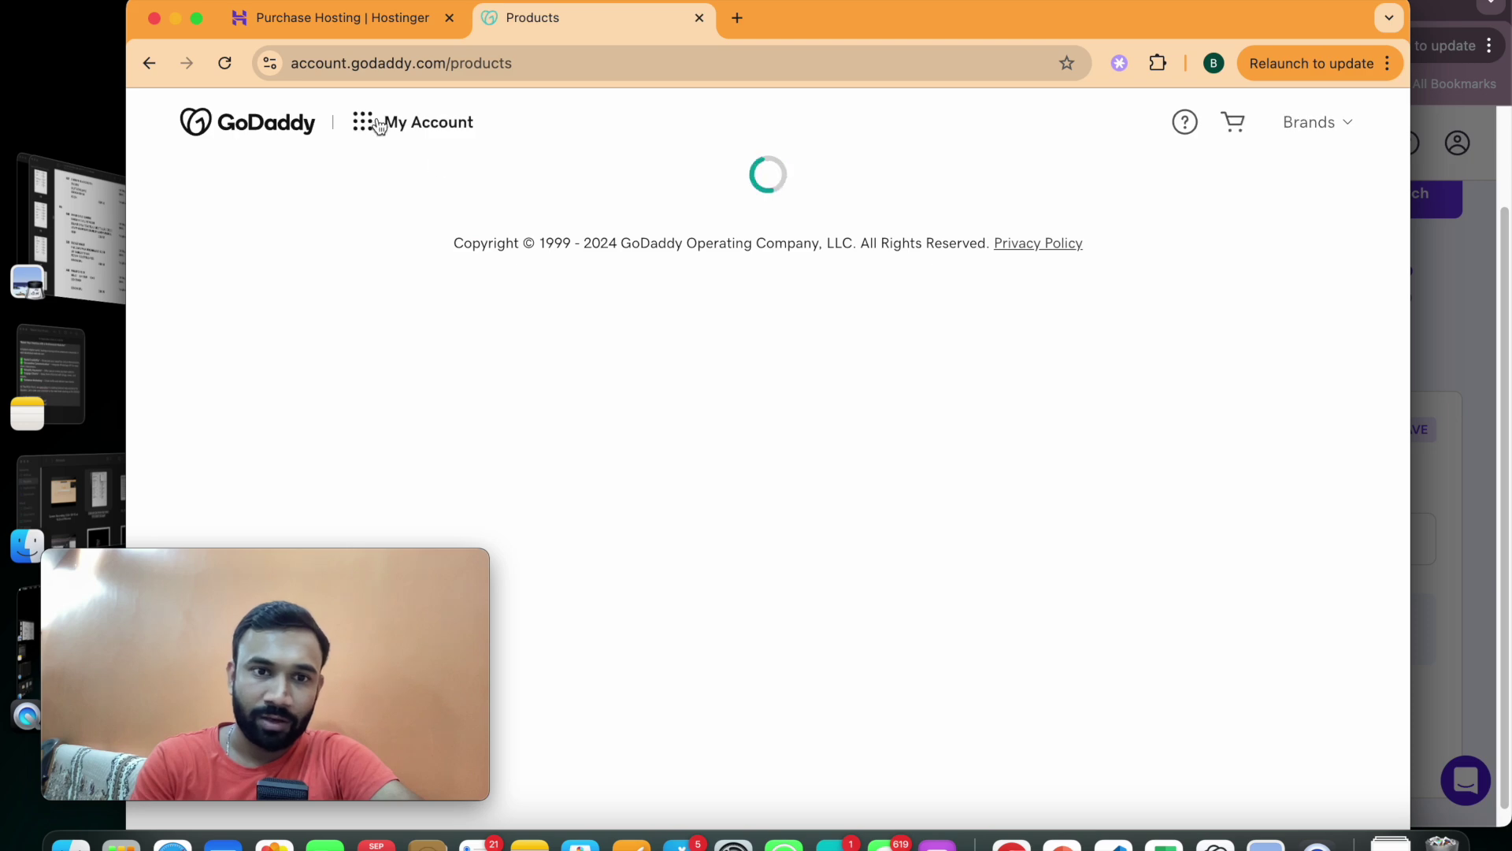
pyautogui.click(374, 124)
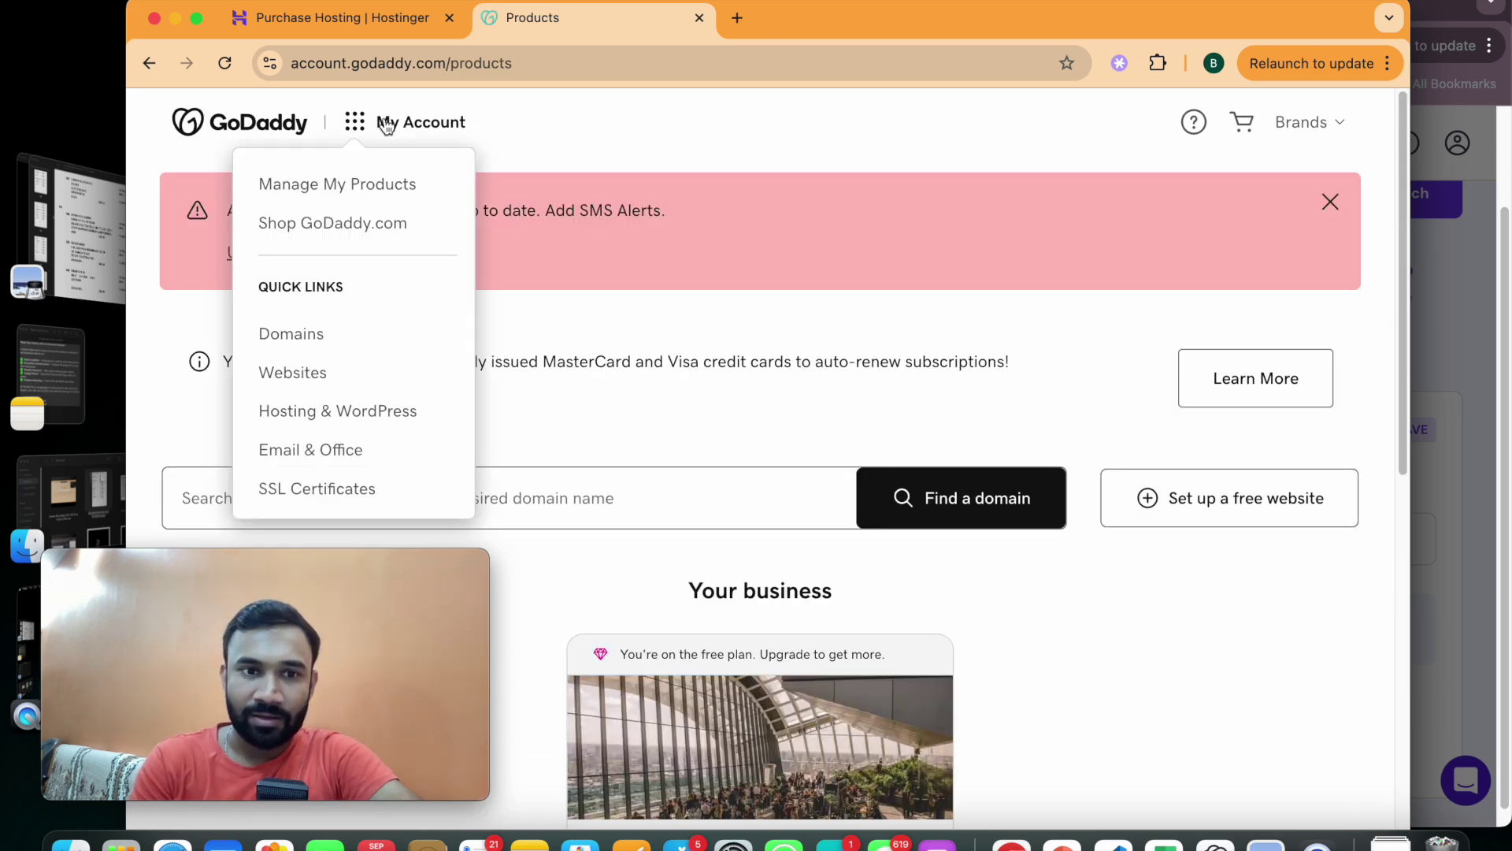
pyautogui.click(574, 119)
pyautogui.click(394, 122)
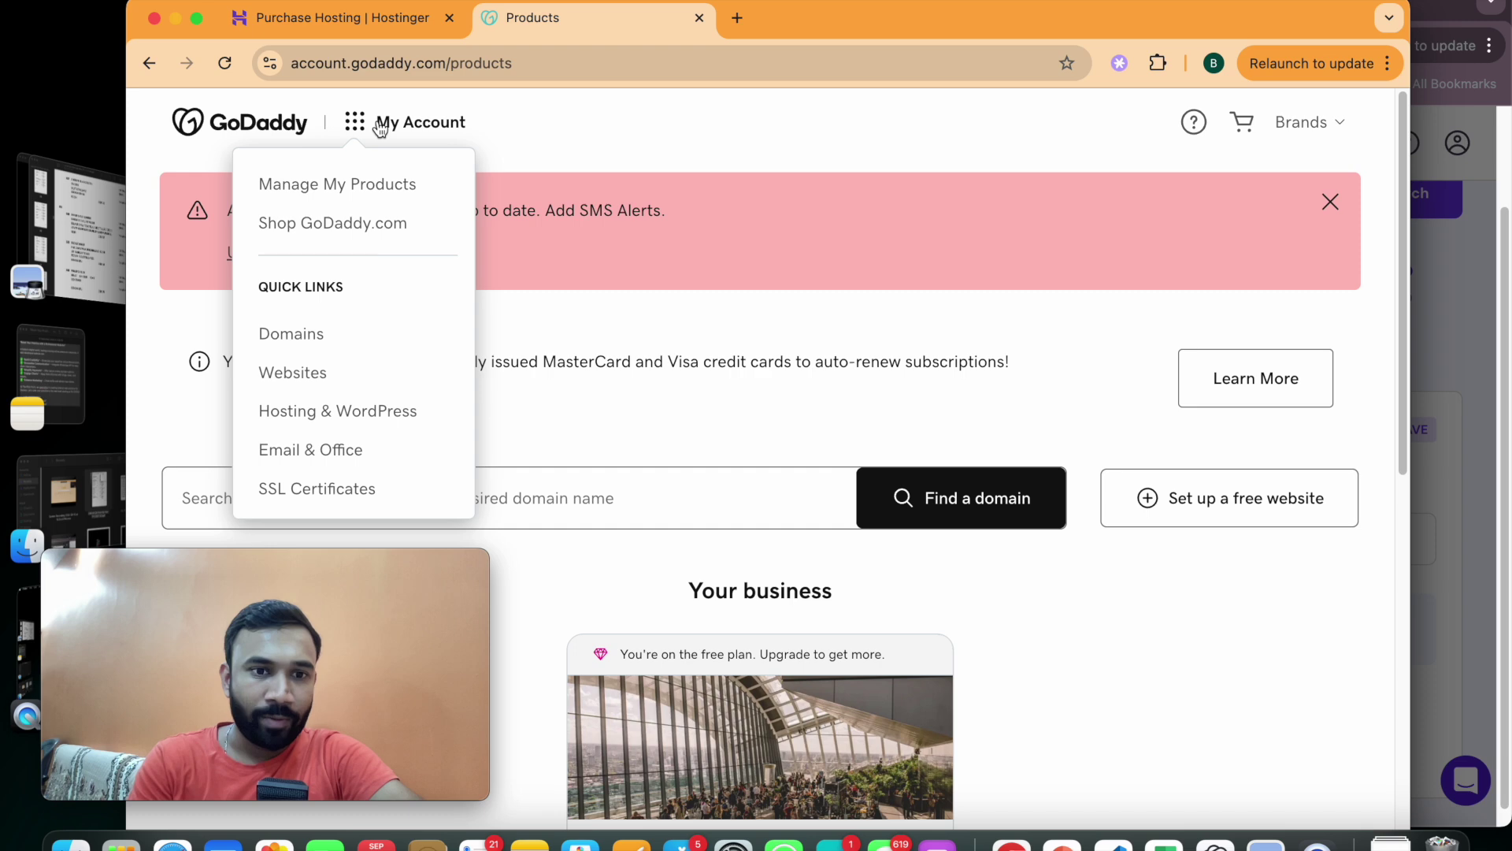
pyautogui.click(336, 419)
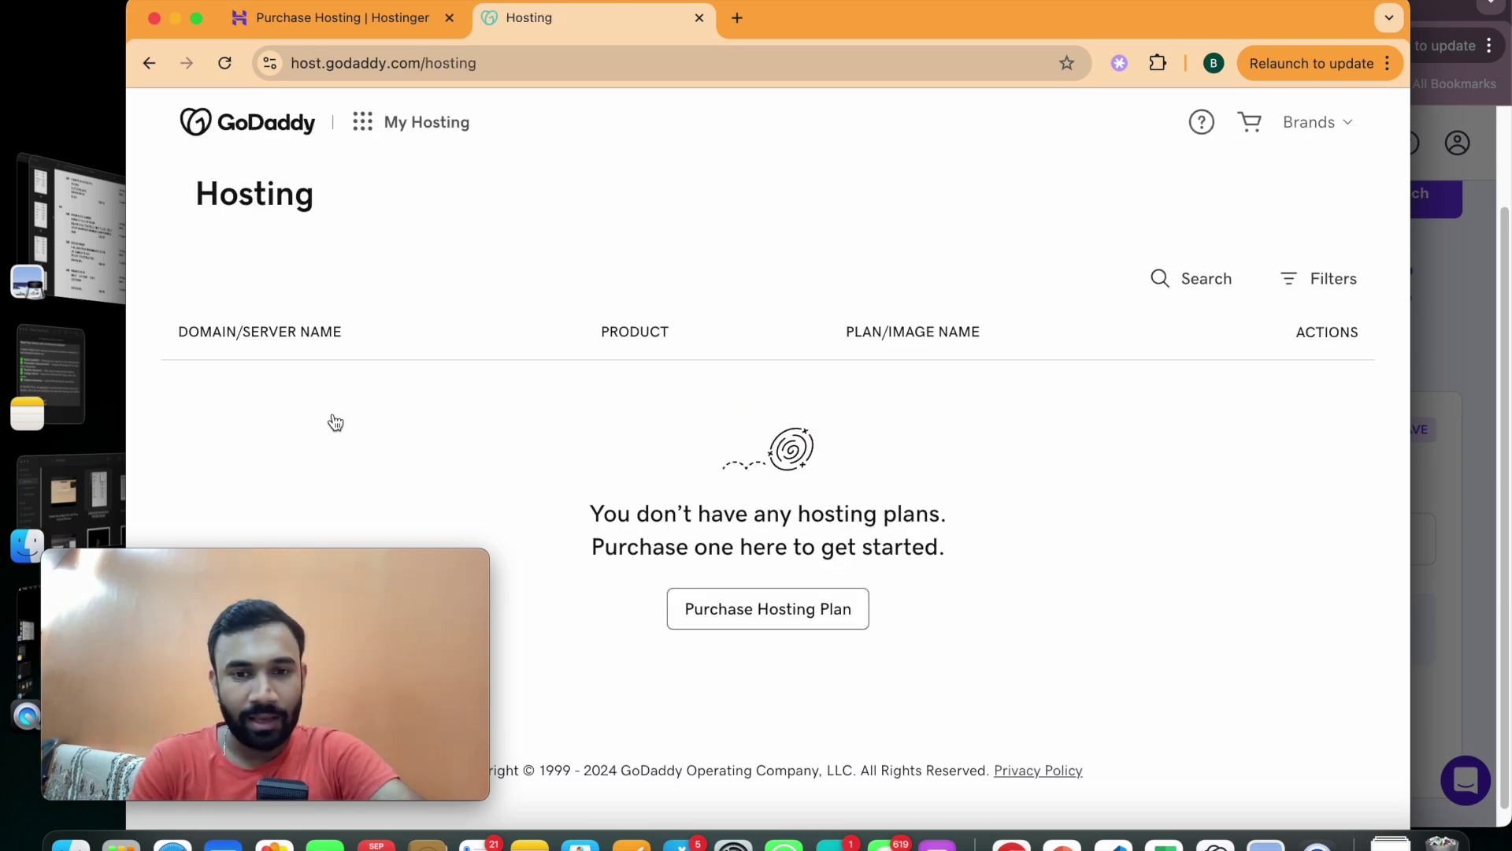
pyautogui.click(792, 616)
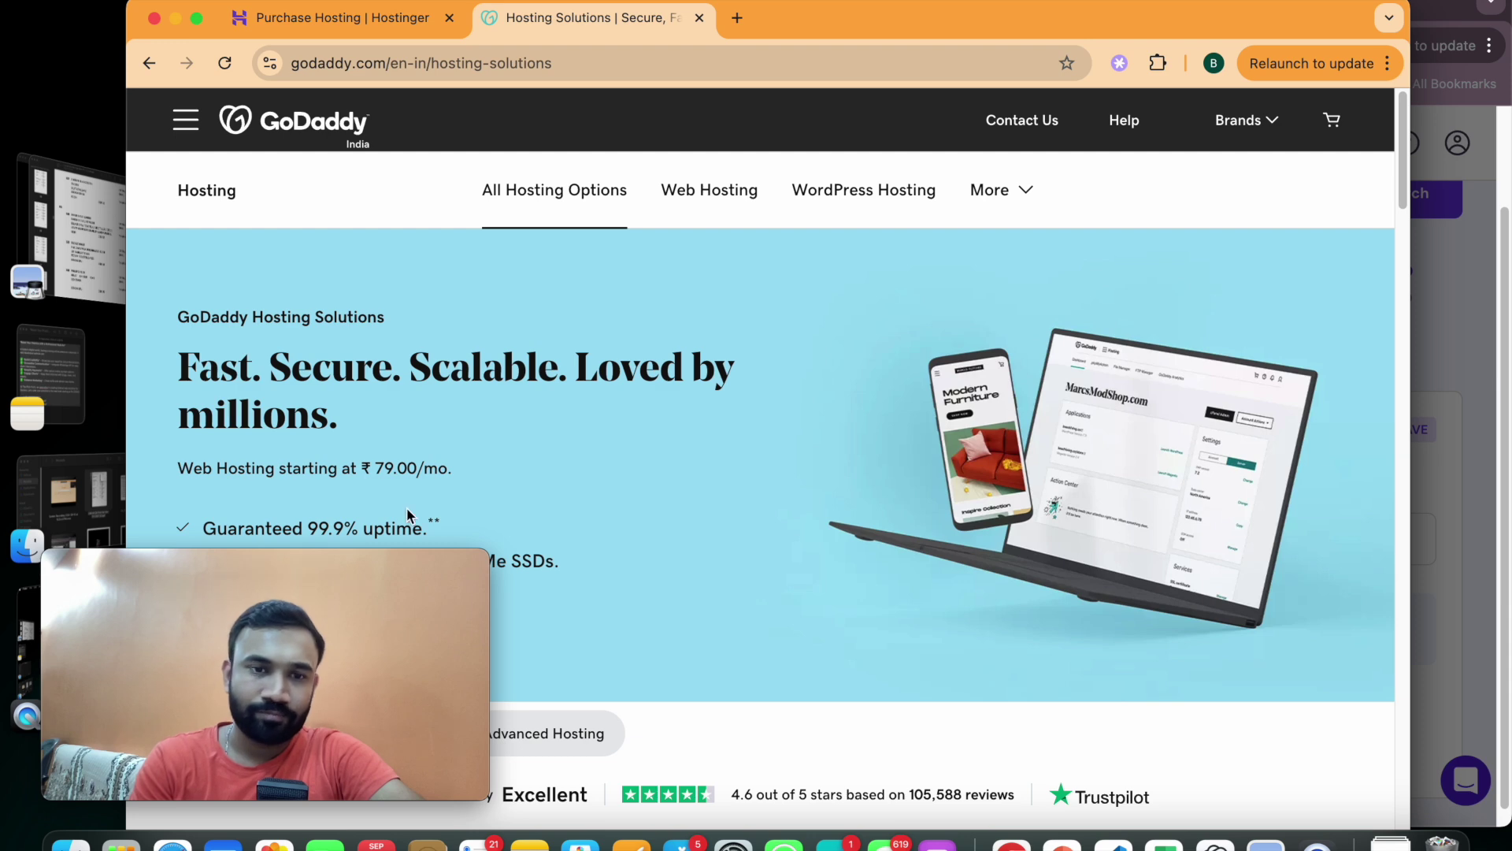
# Step: Compare GoDaddy's basic and managed hosting offers and their starting prices
pyautogui.scroll(-5, 859, 553)
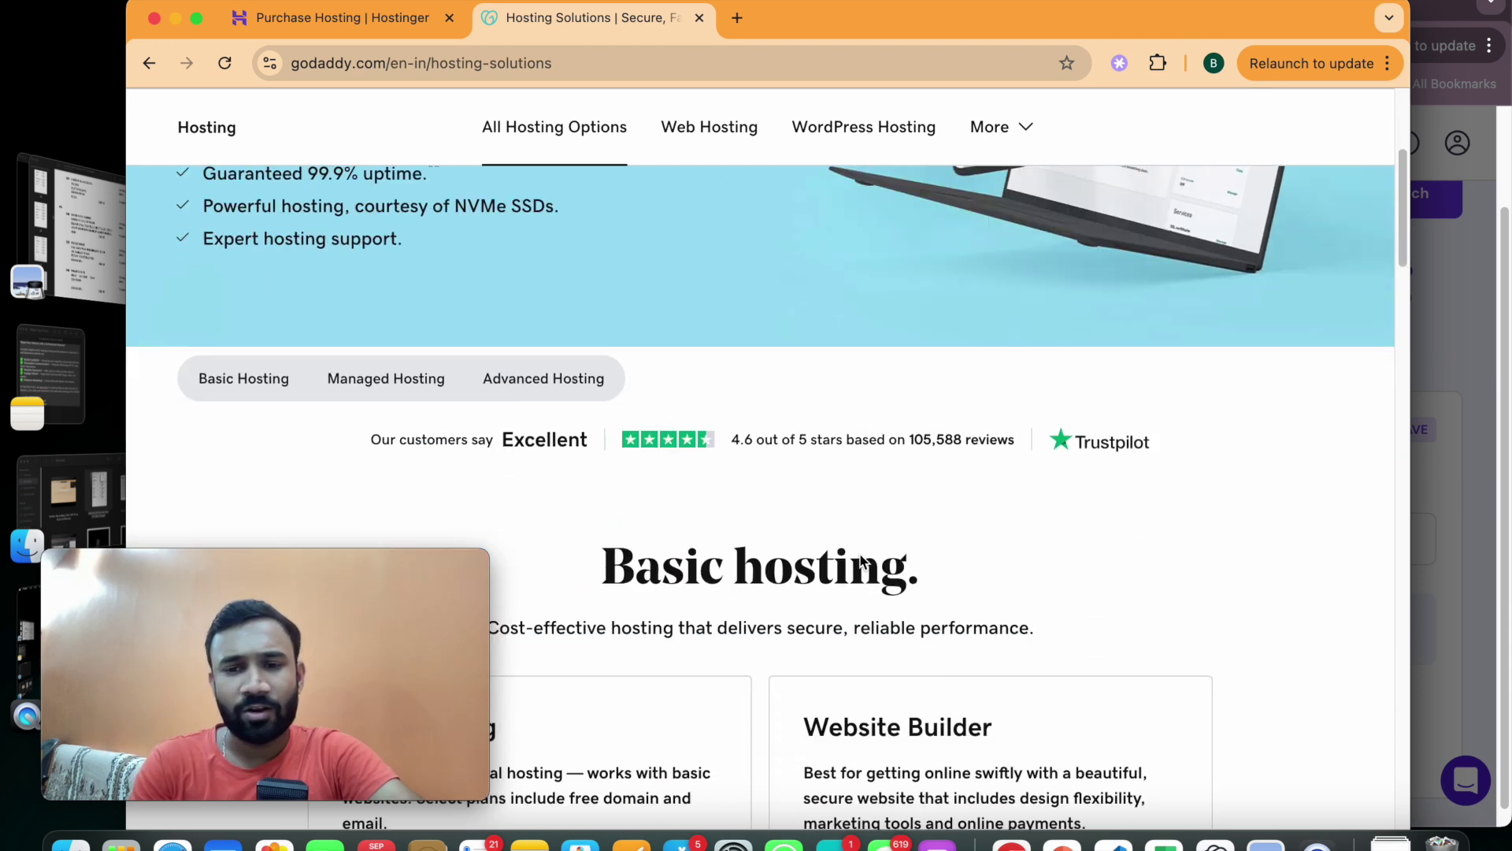
pyautogui.scroll(-5, 860, 556)
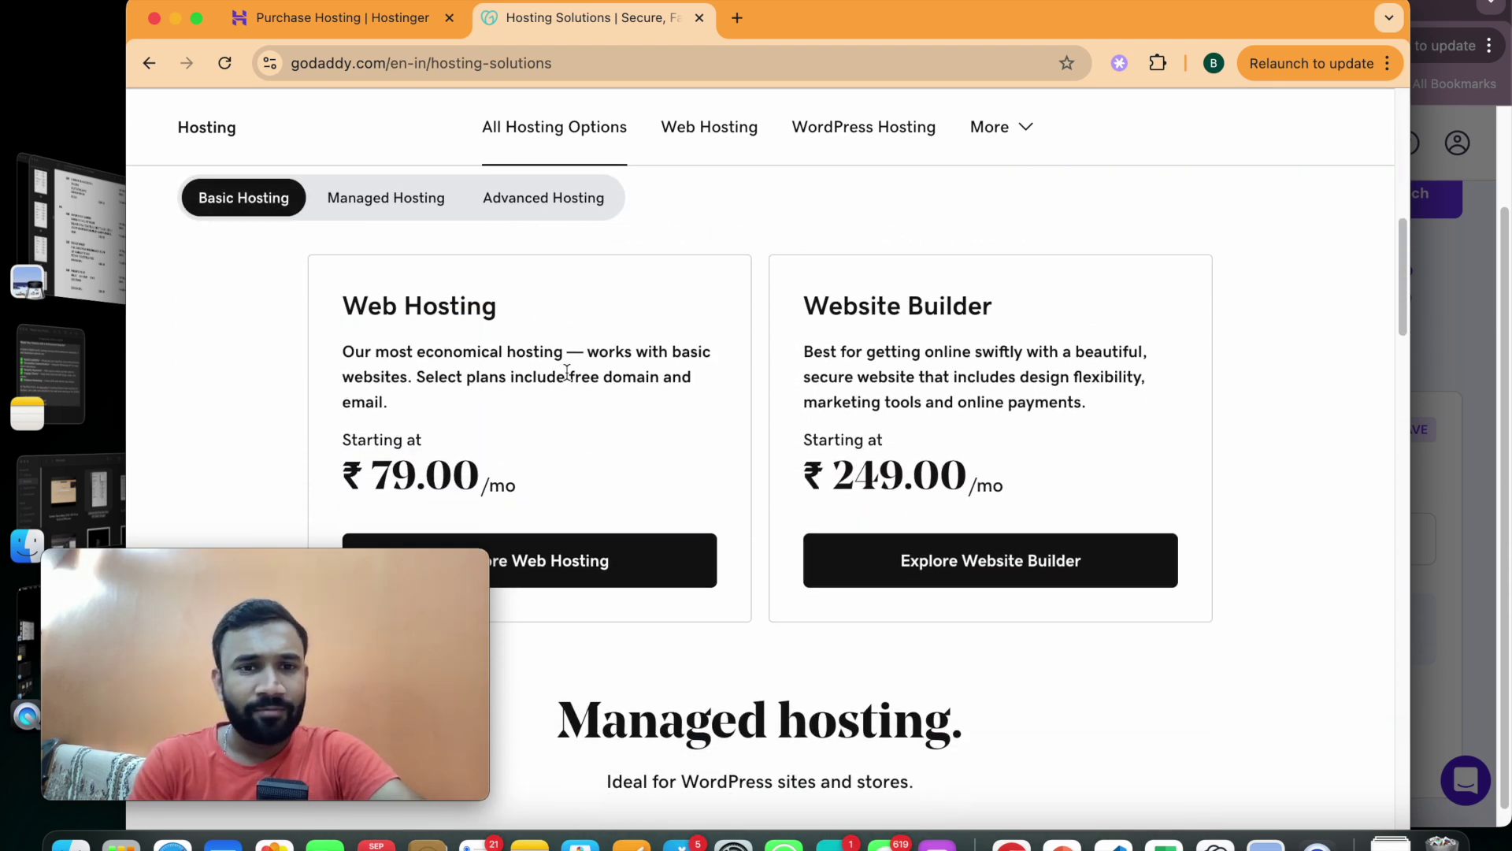
pyautogui.click(373, 202)
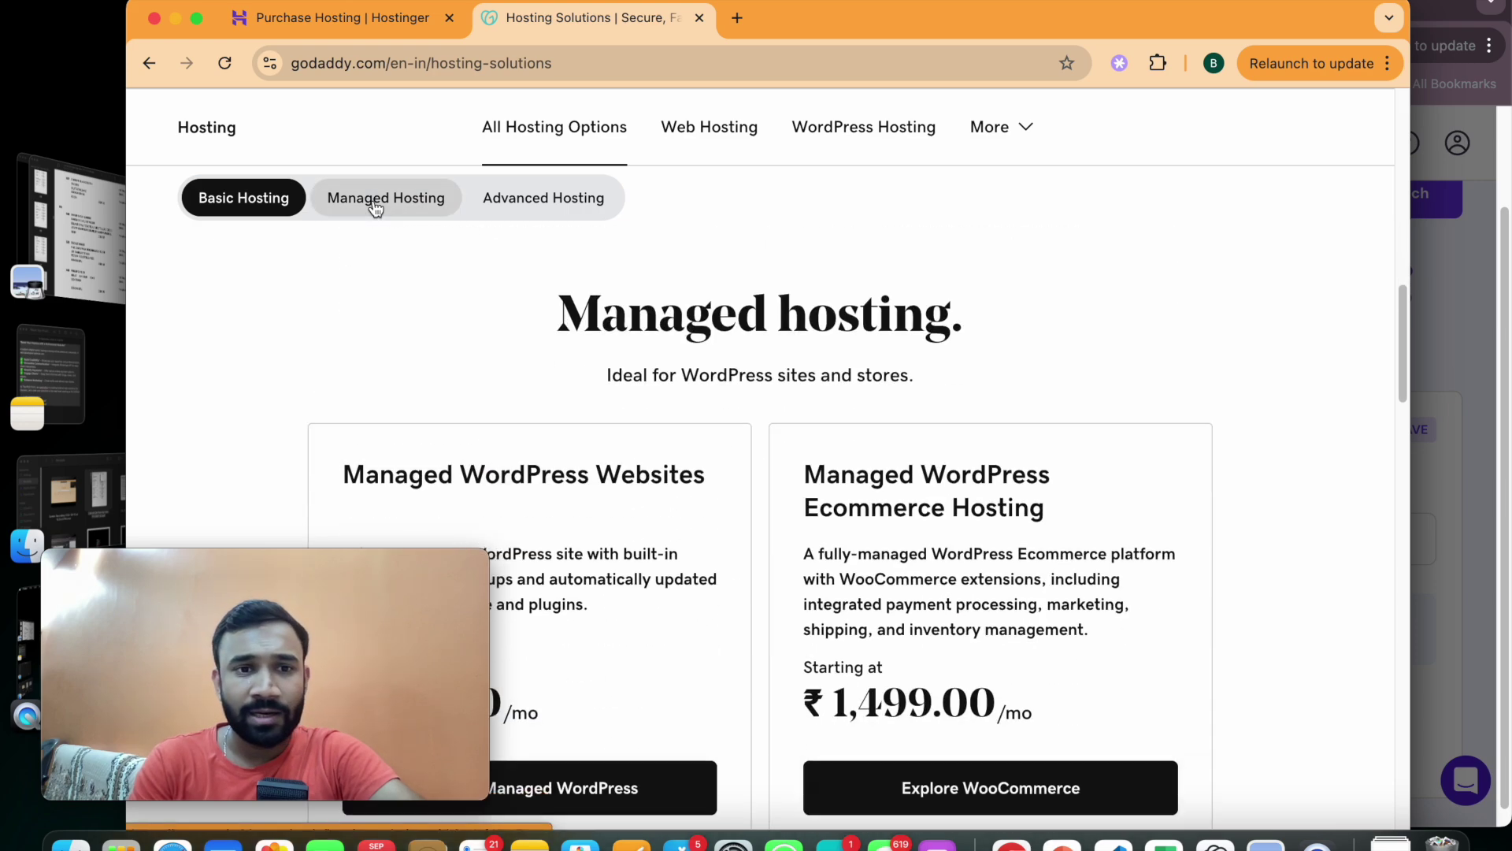
pyautogui.click(260, 206)
pyautogui.click(575, 201)
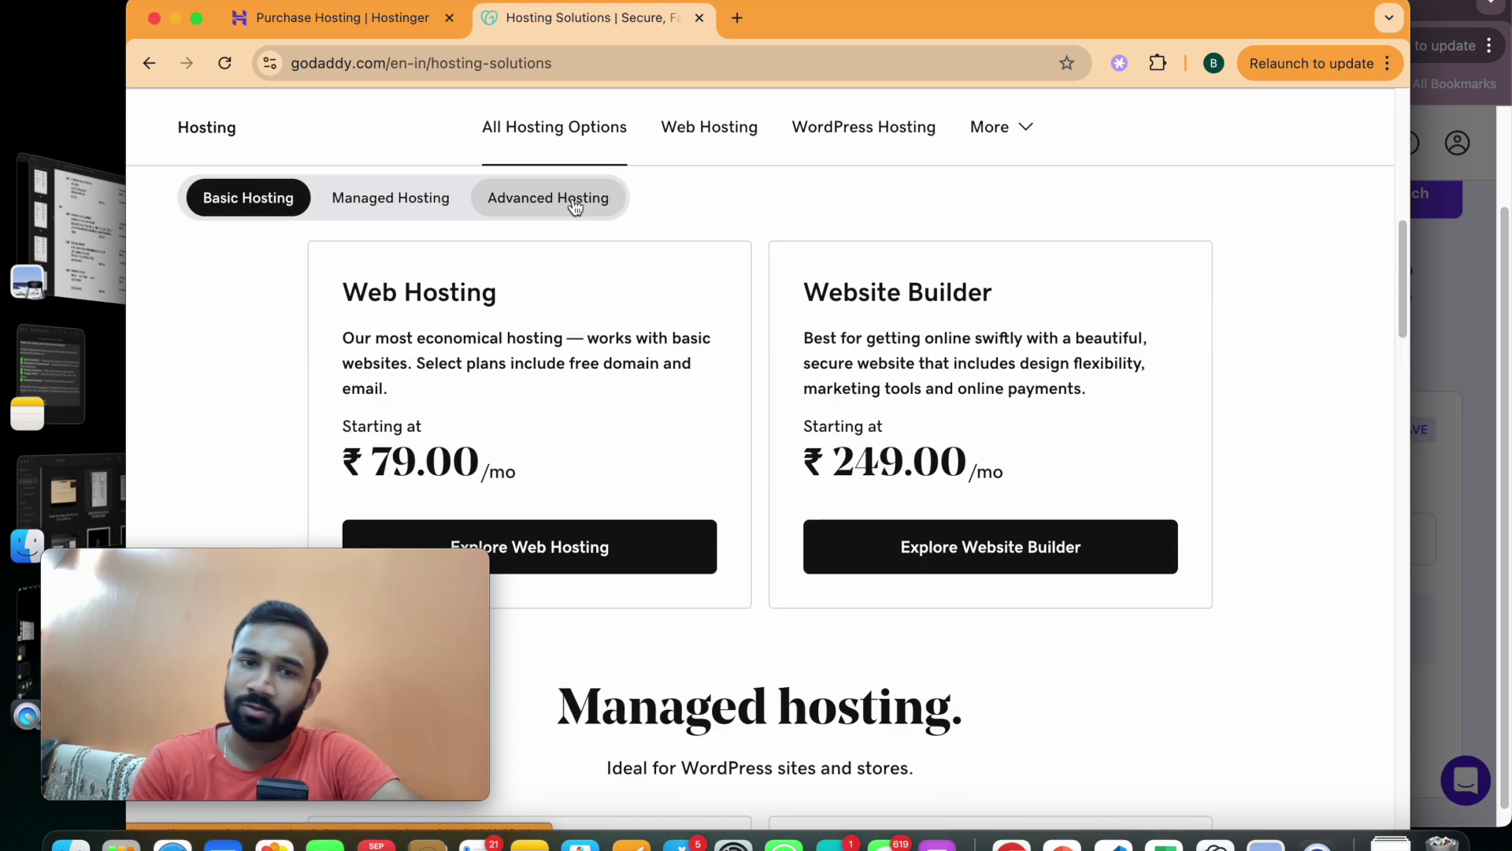
pyautogui.click(418, 202)
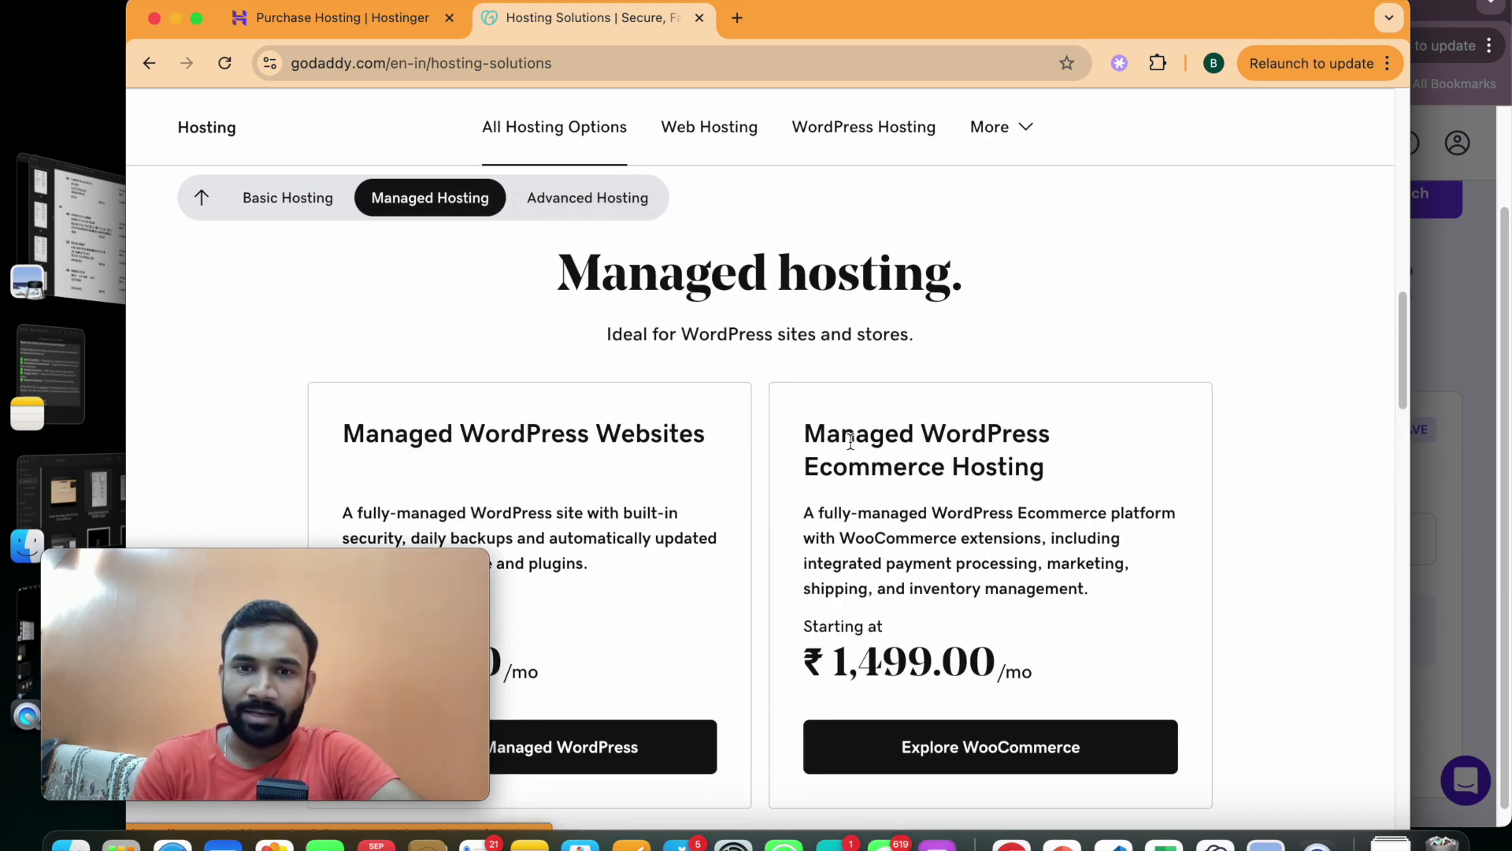
# Step: Open the WordPress Ecommerce Hosting page from the WordPress hosting section and review its starting and renewal prices
pyautogui.scroll(10, 850, 441)
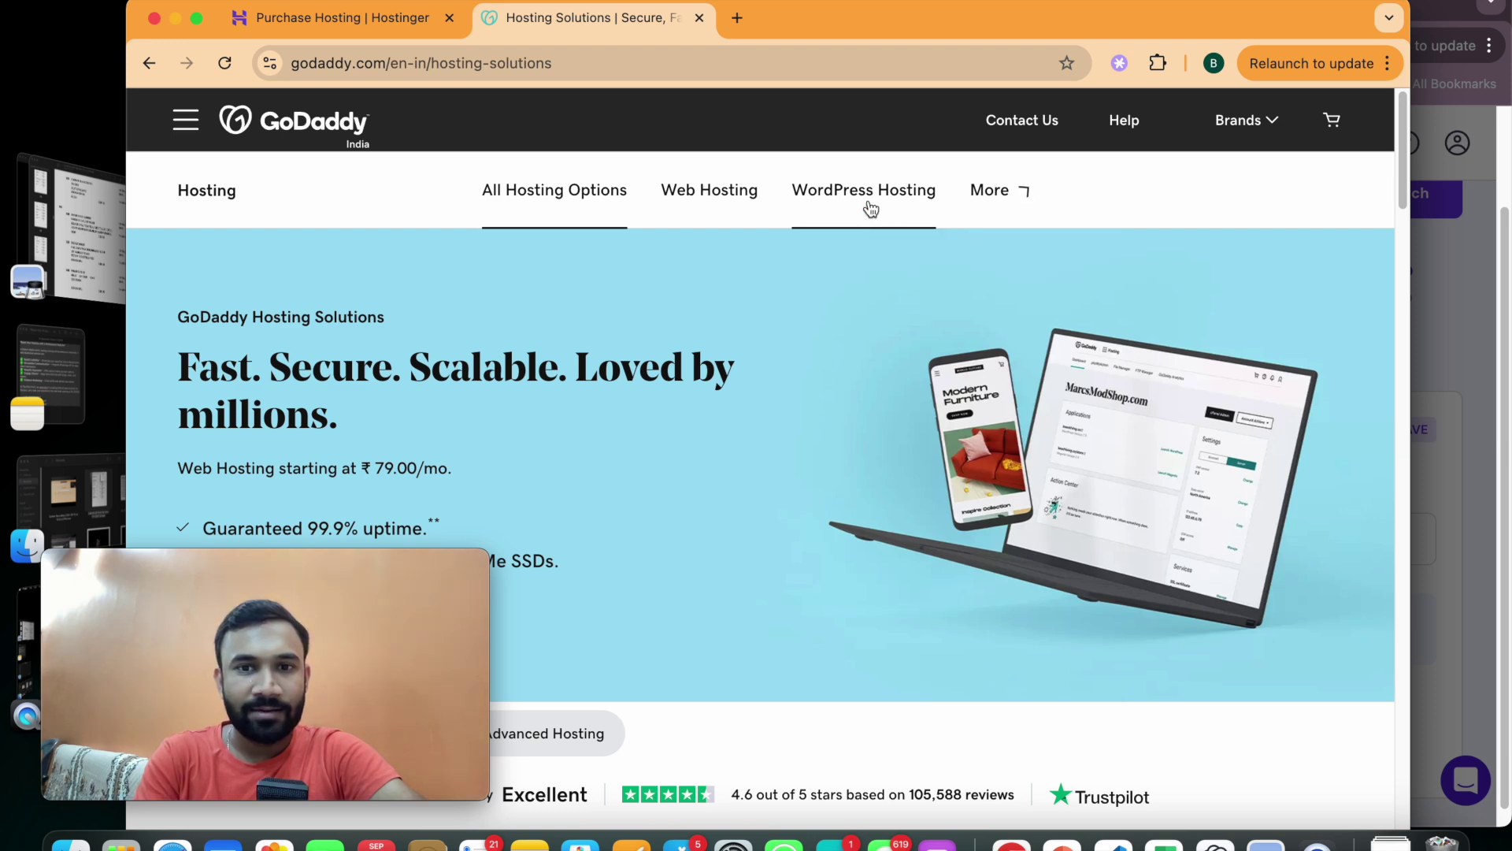
pyautogui.click(857, 192)
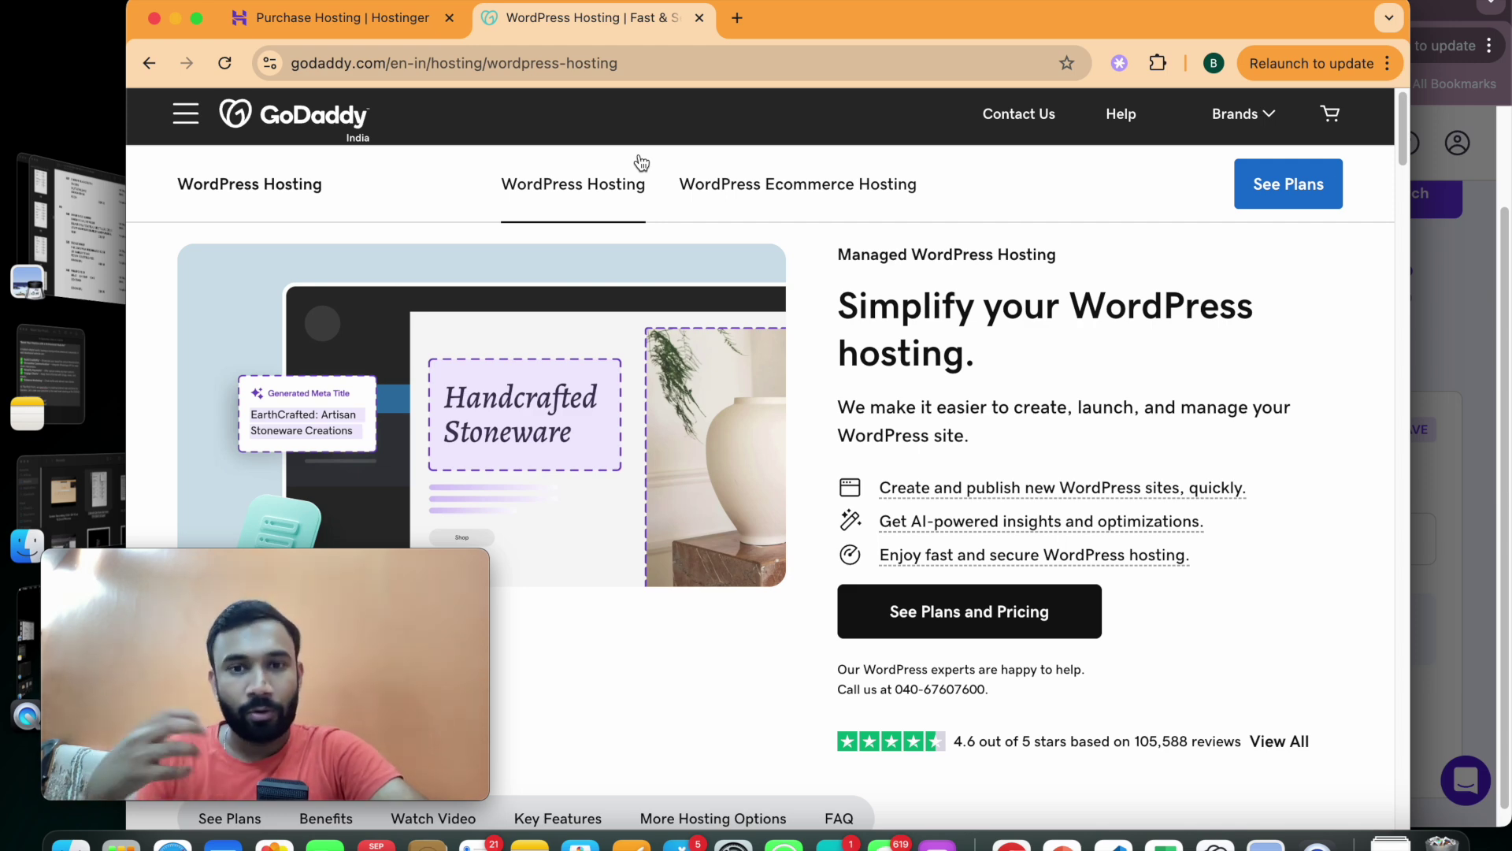
pyautogui.click(801, 190)
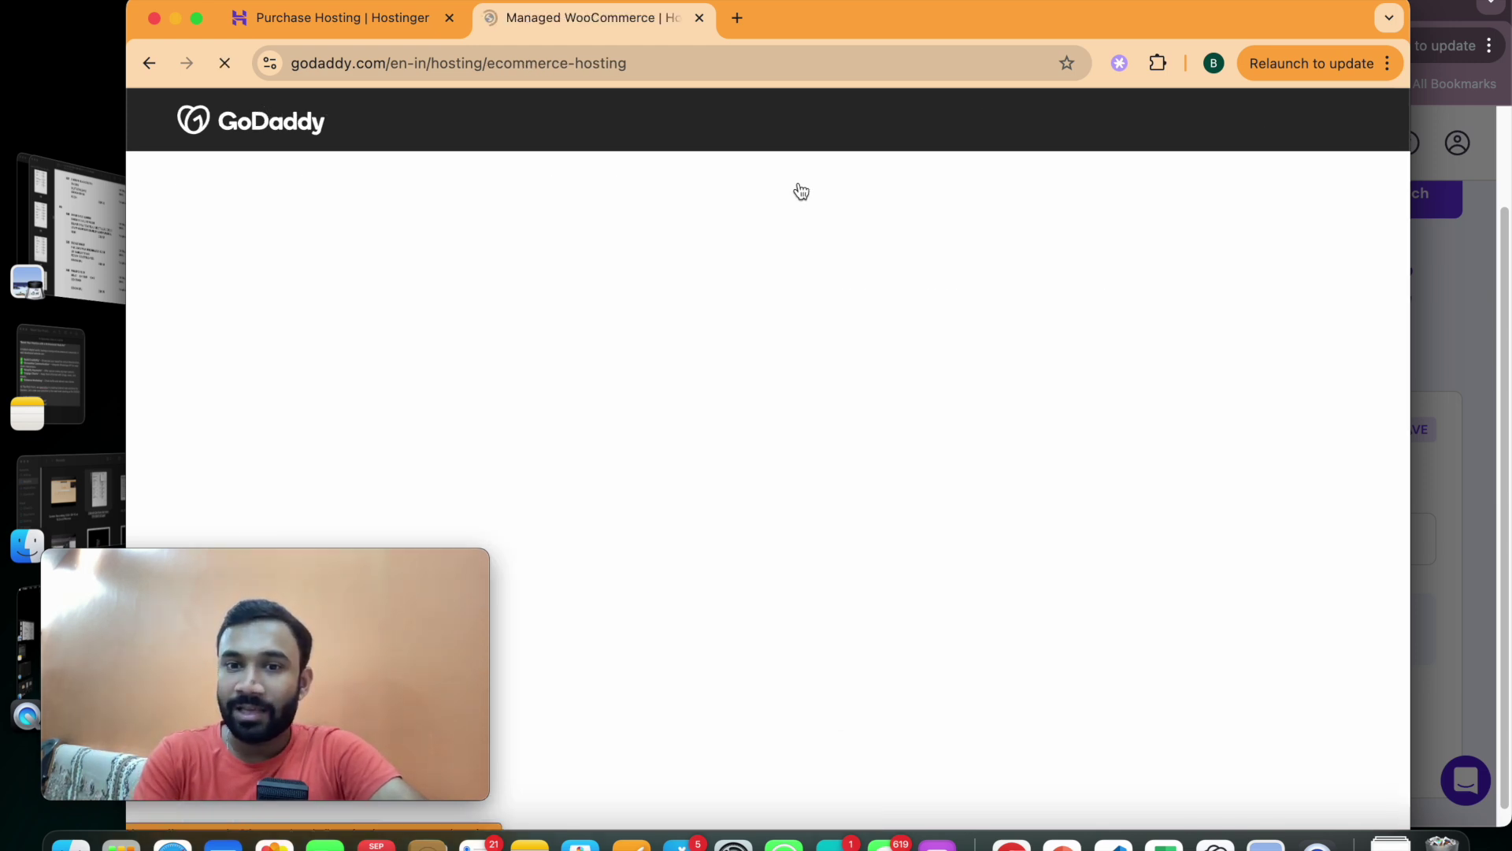
pyautogui.scroll(-5, 818, 413)
pyautogui.scroll(-1, 818, 413)
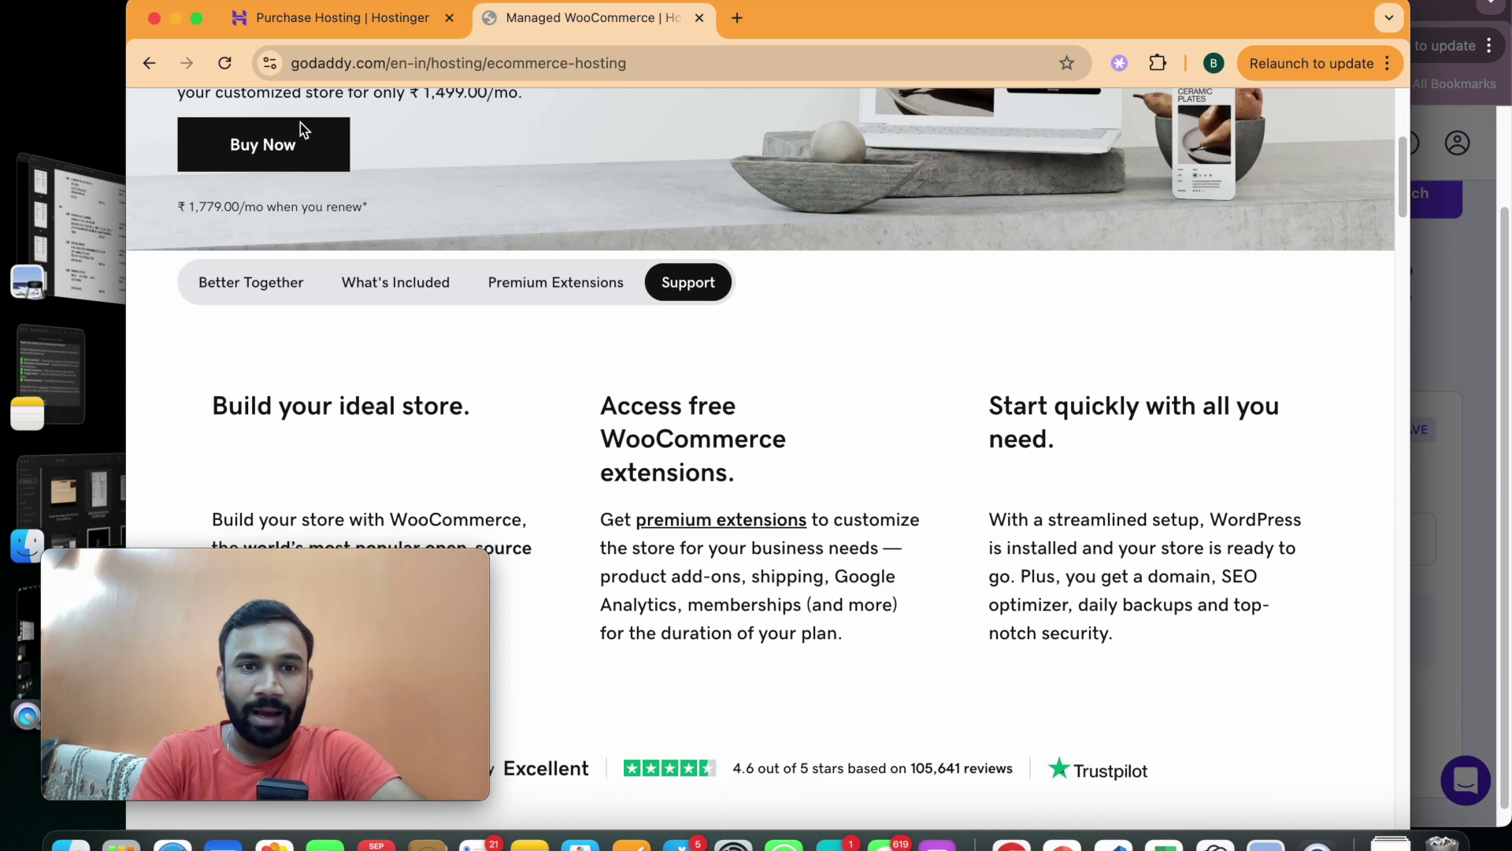
pyautogui.scroll(1, 300, 129)
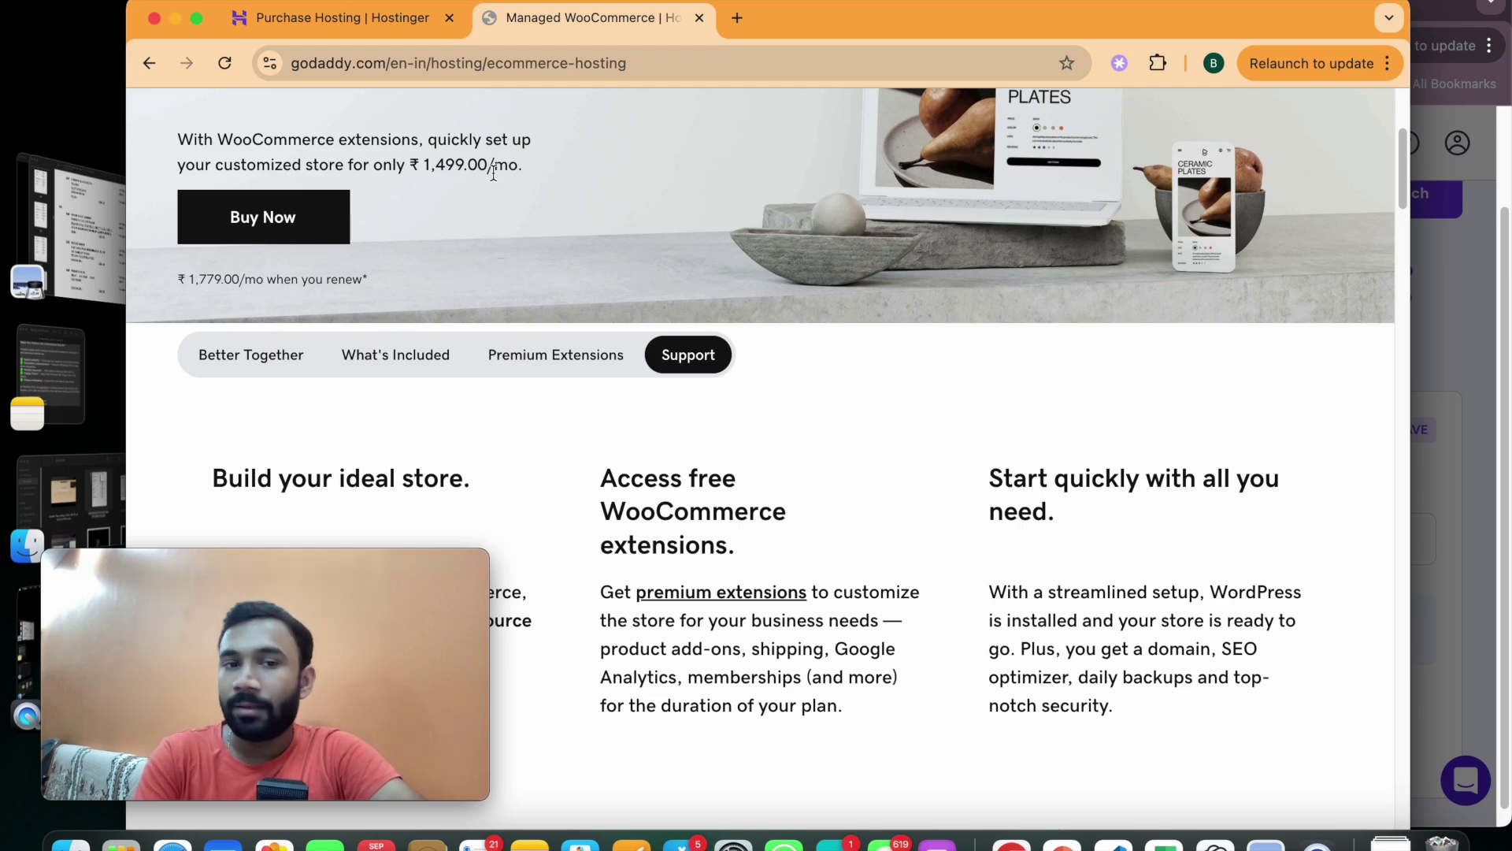
pyautogui.scroll(5, 493, 172)
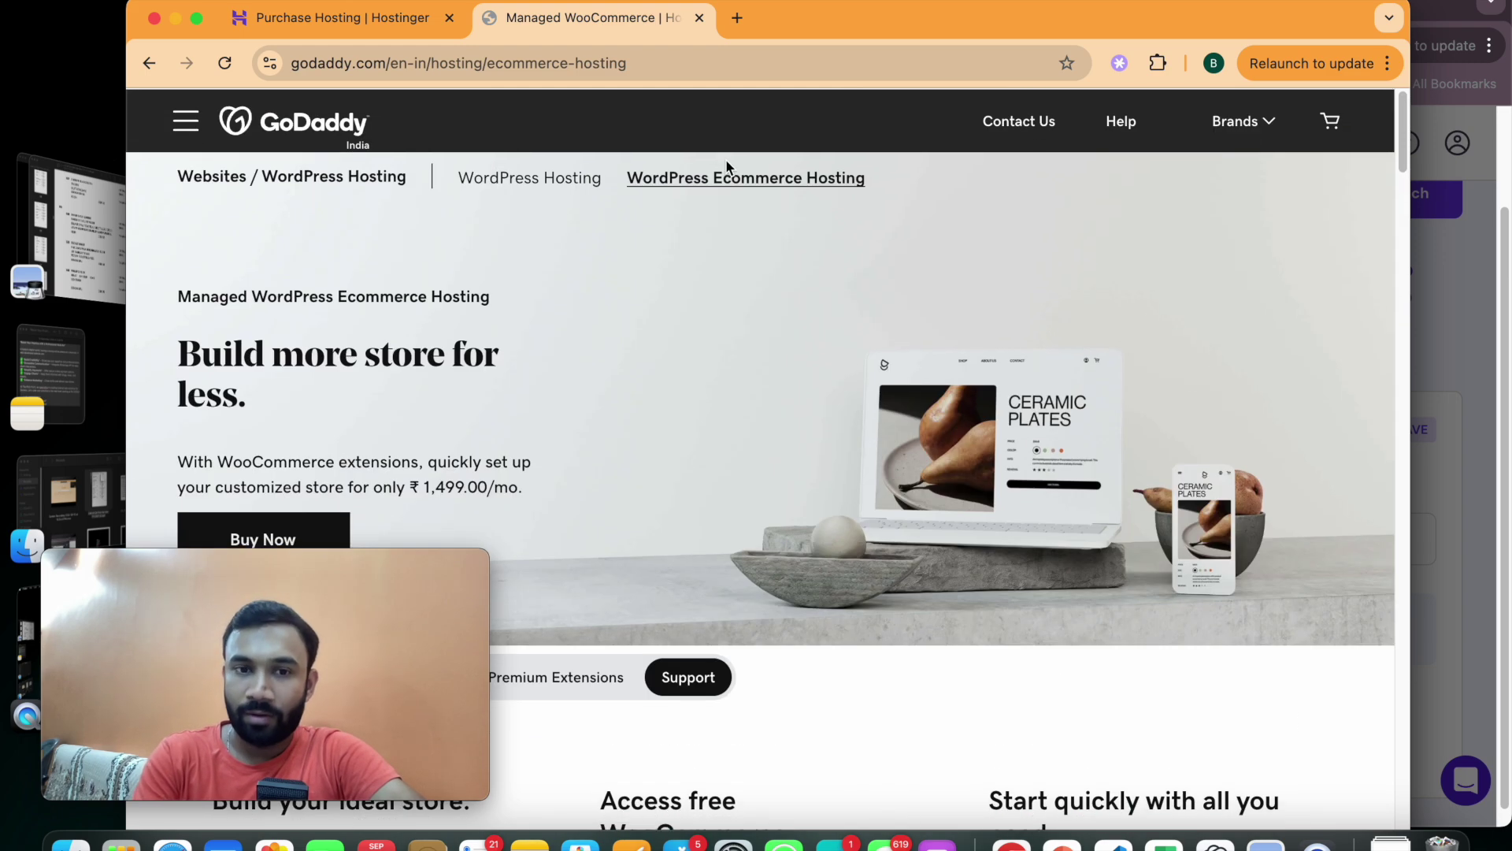
# Step: Return to the WordPress Hosting page and show its managed plans and pricing
pyautogui.click(567, 189)
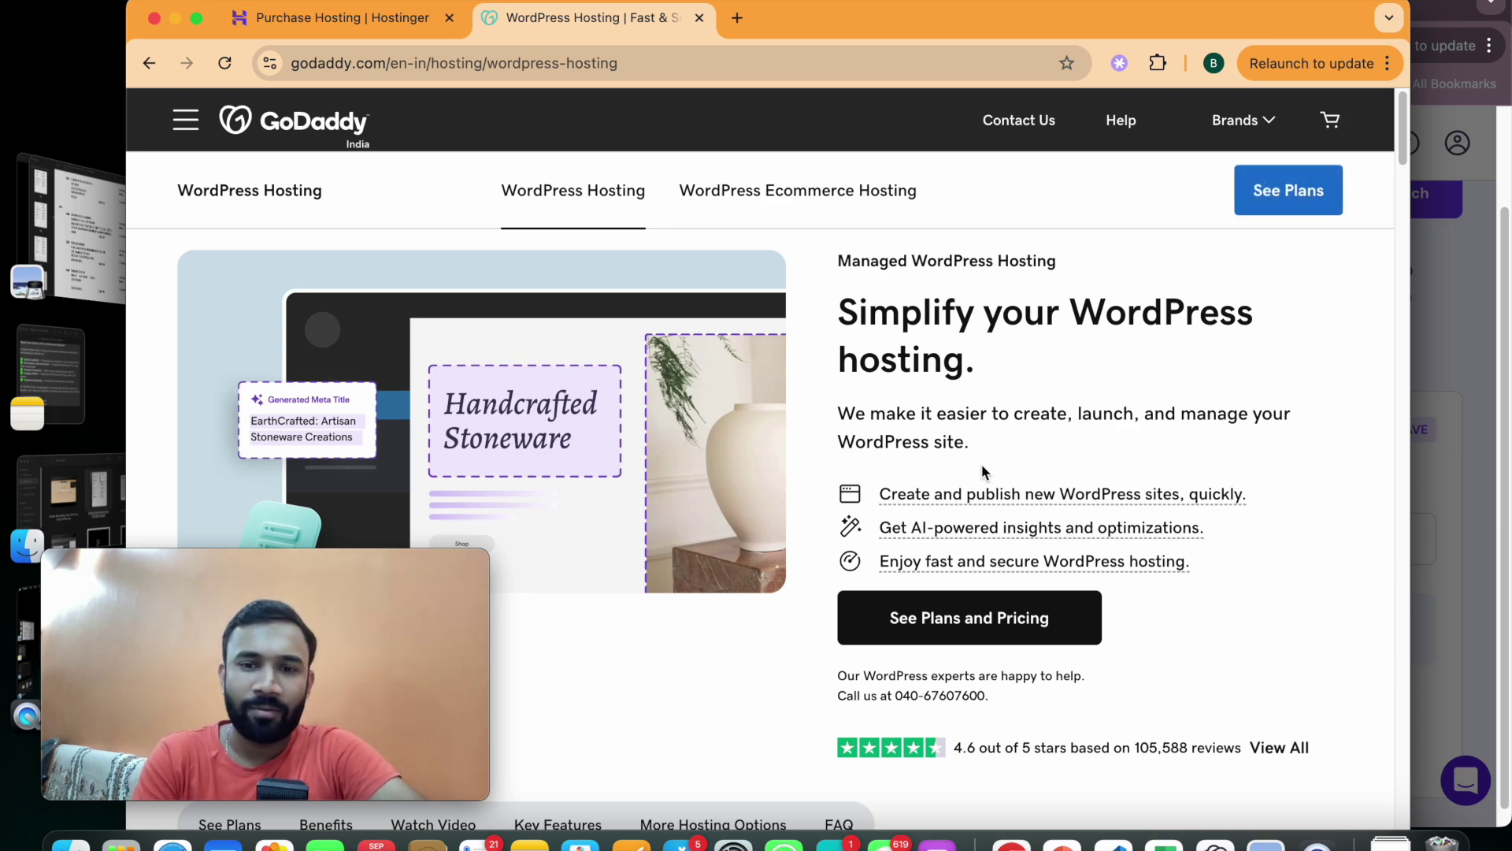
pyautogui.scroll(-5, 982, 468)
pyautogui.scroll(2, 982, 465)
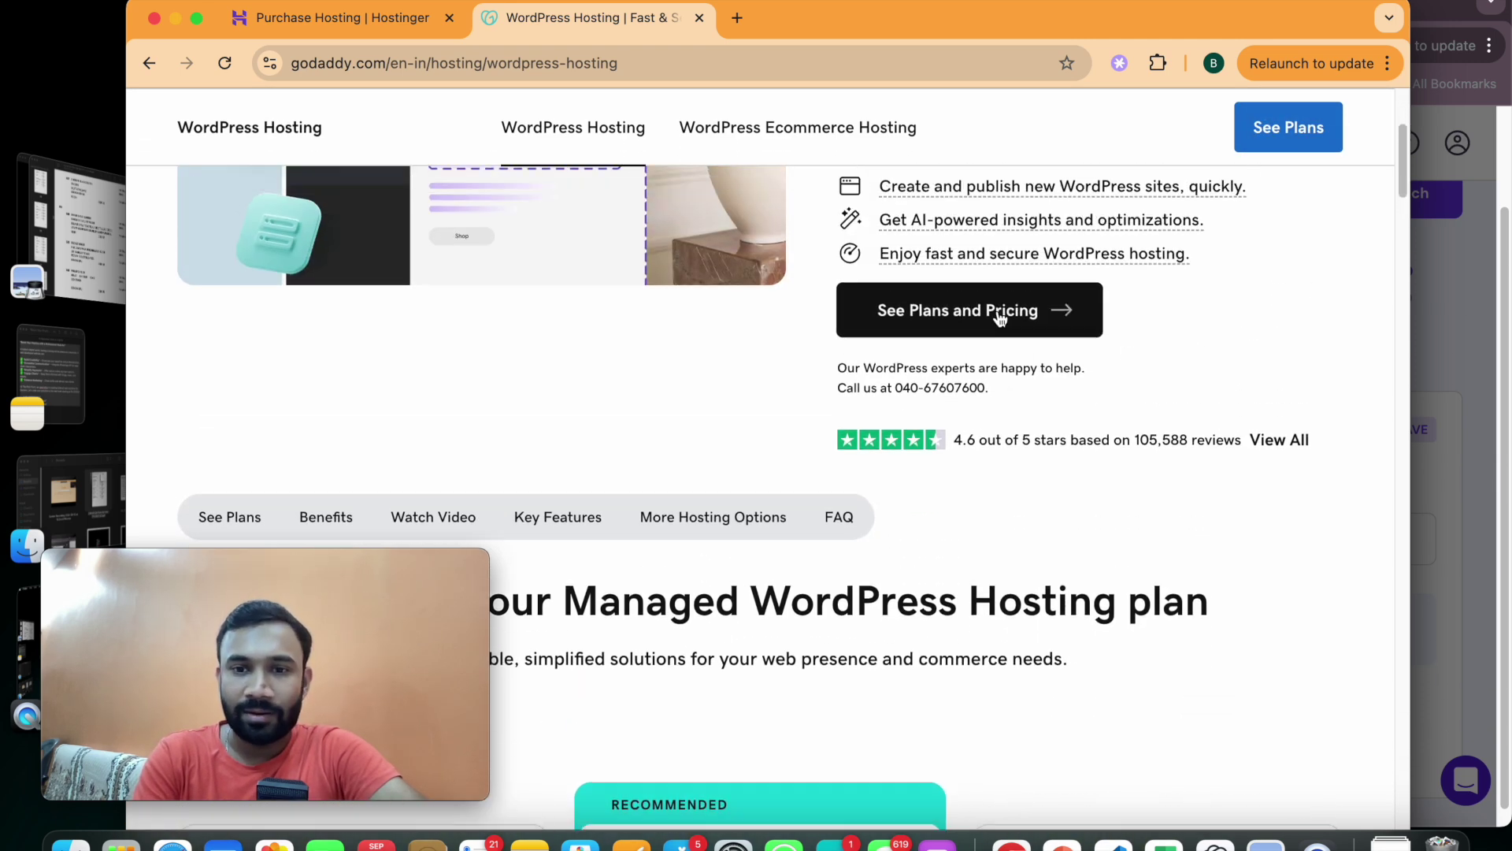
pyautogui.click(979, 311)
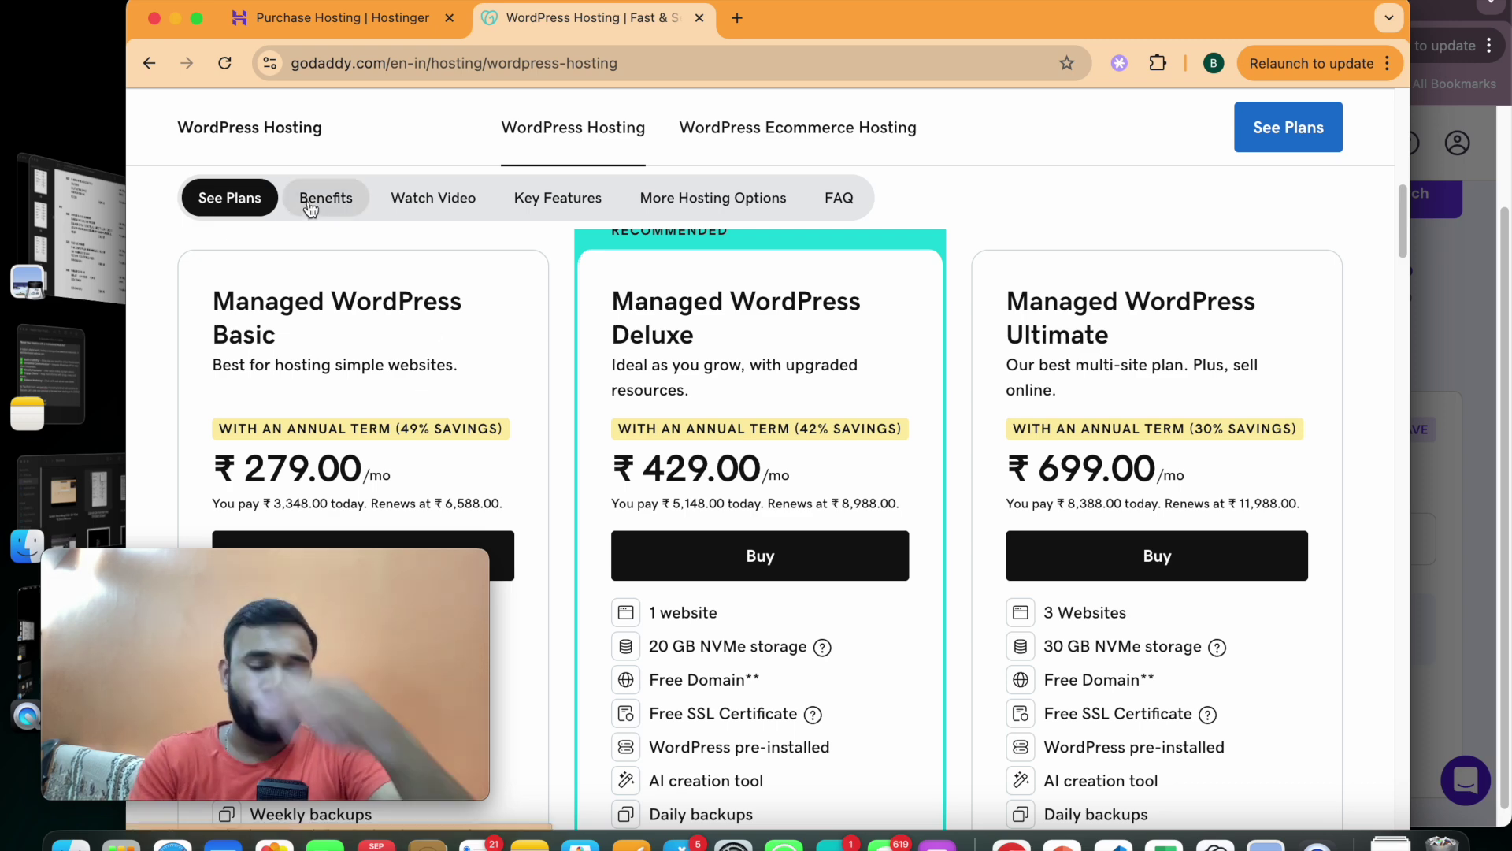
# Step: Compare the Managed WordPress Basic, Deluxe and Ultimate plans by price, number of websites and NVMe storage
pyautogui.scroll(-2, 335, 206)
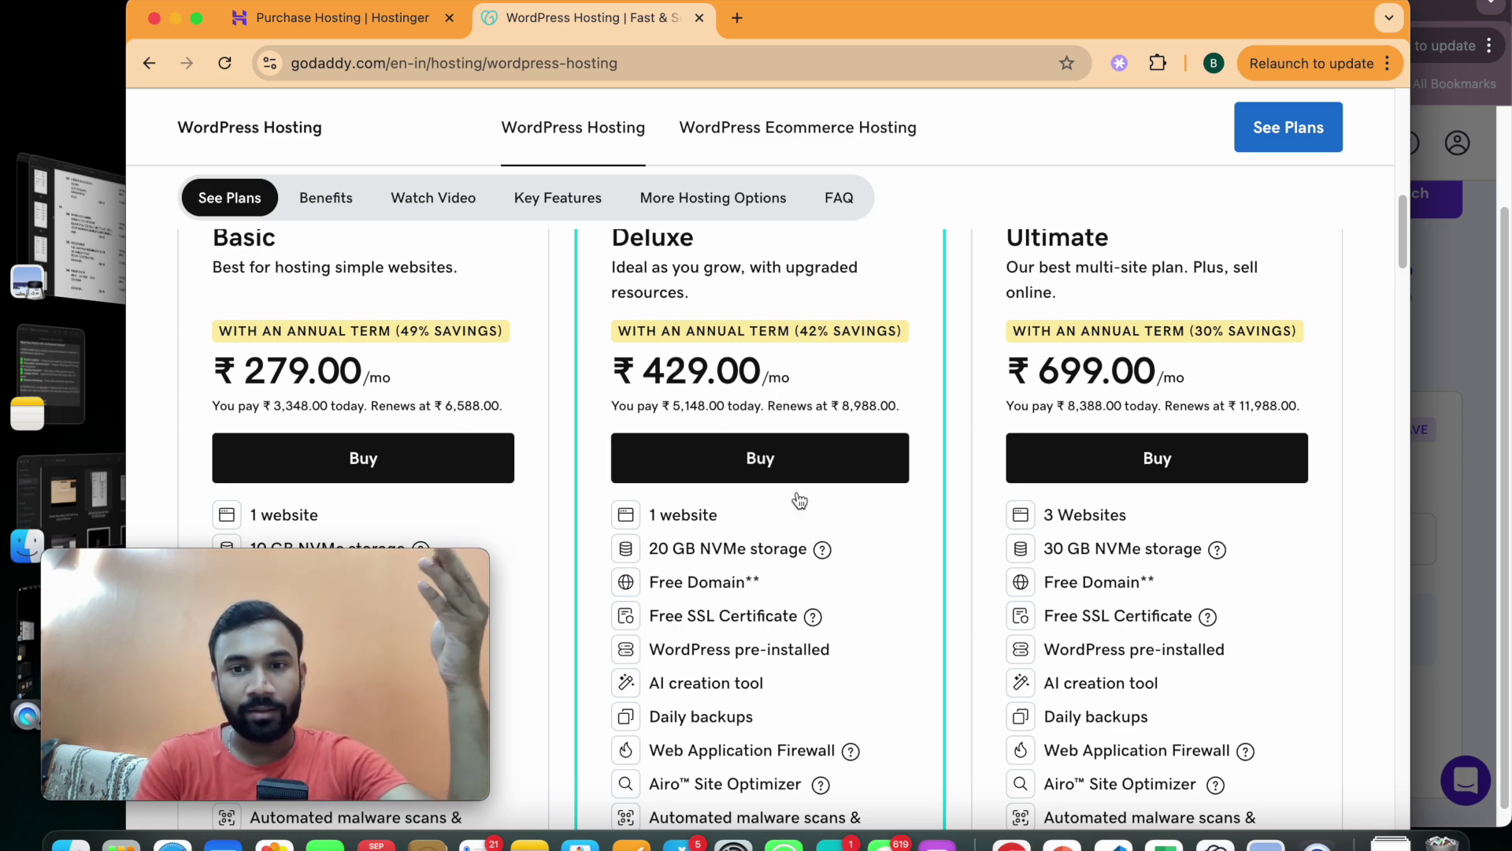
pyautogui.scroll(2, 1061, 412)
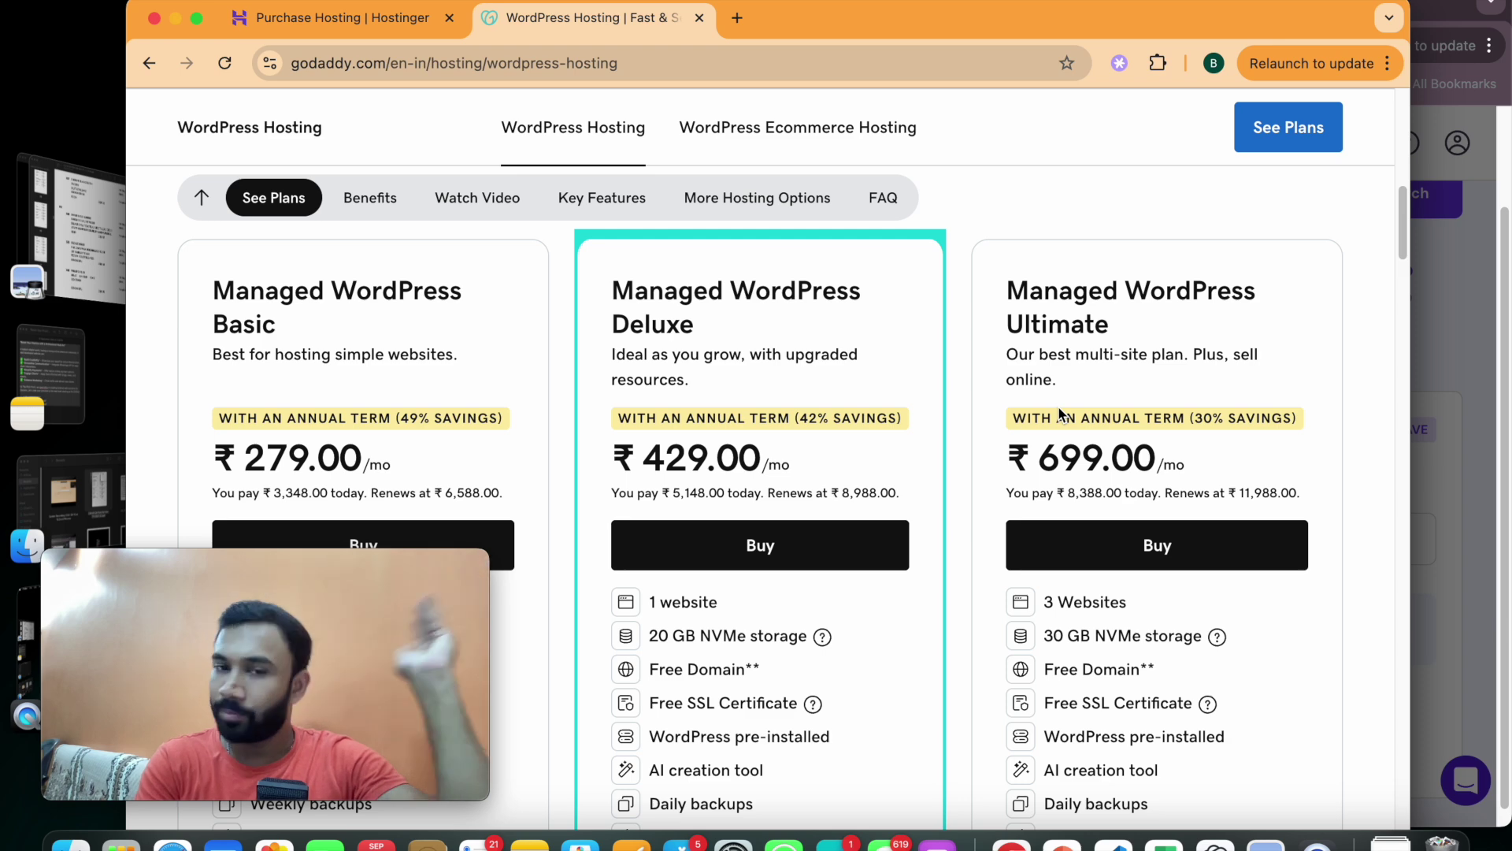
pyautogui.scroll(-5, 1061, 413)
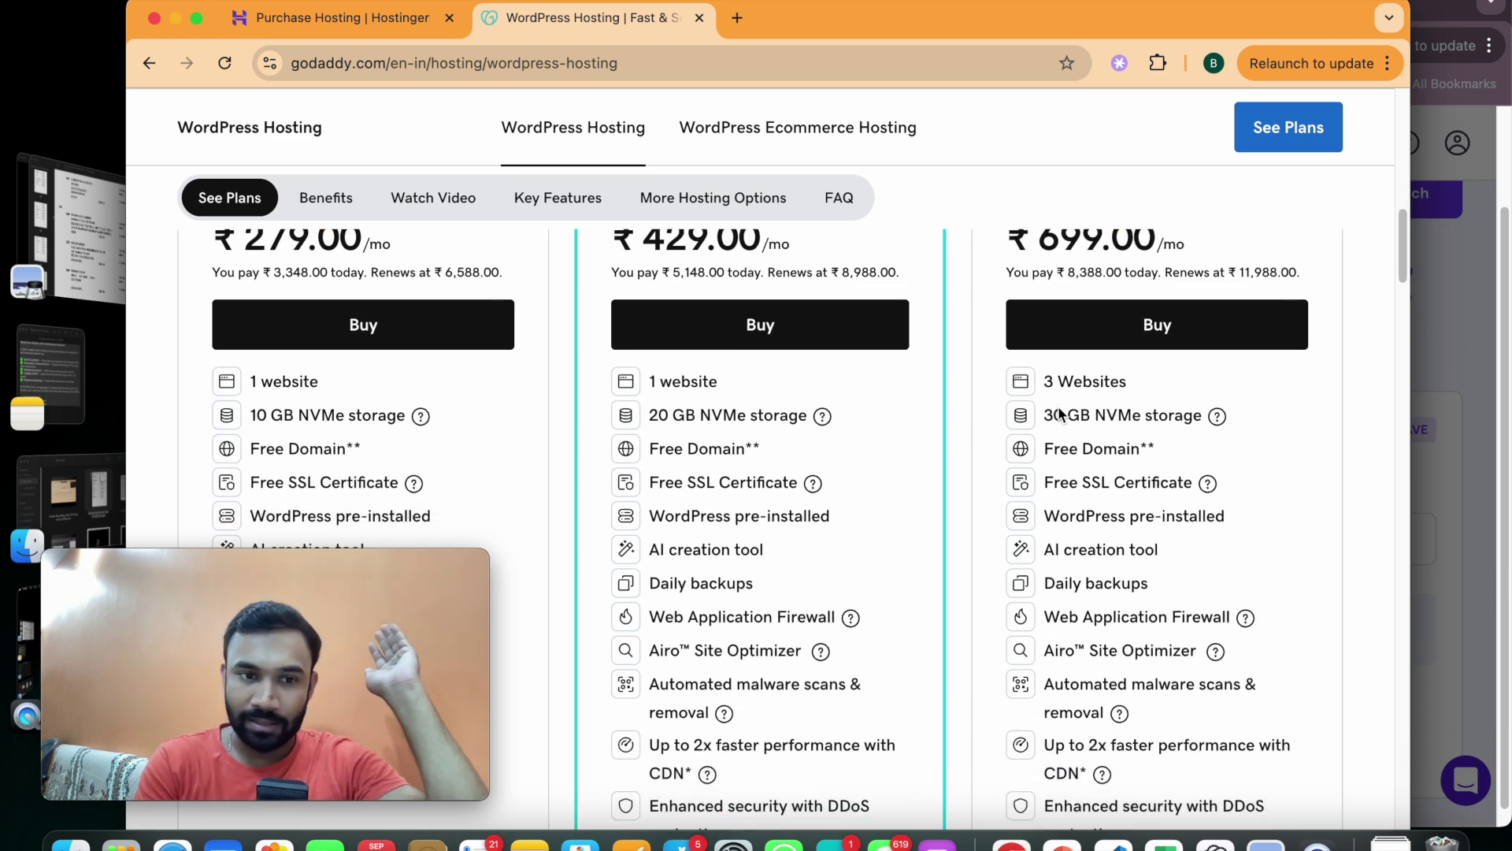
pyautogui.scroll(1, 533, 463)
pyautogui.moveTo(274, 384); pyautogui.dragTo(340, 392)
pyautogui.moveTo(651, 386); pyautogui.dragTo(720, 386)
pyautogui.moveTo(1058, 383); pyautogui.dragTo(1129, 383)
pyautogui.moveTo(258, 418); pyautogui.dragTo(299, 418)
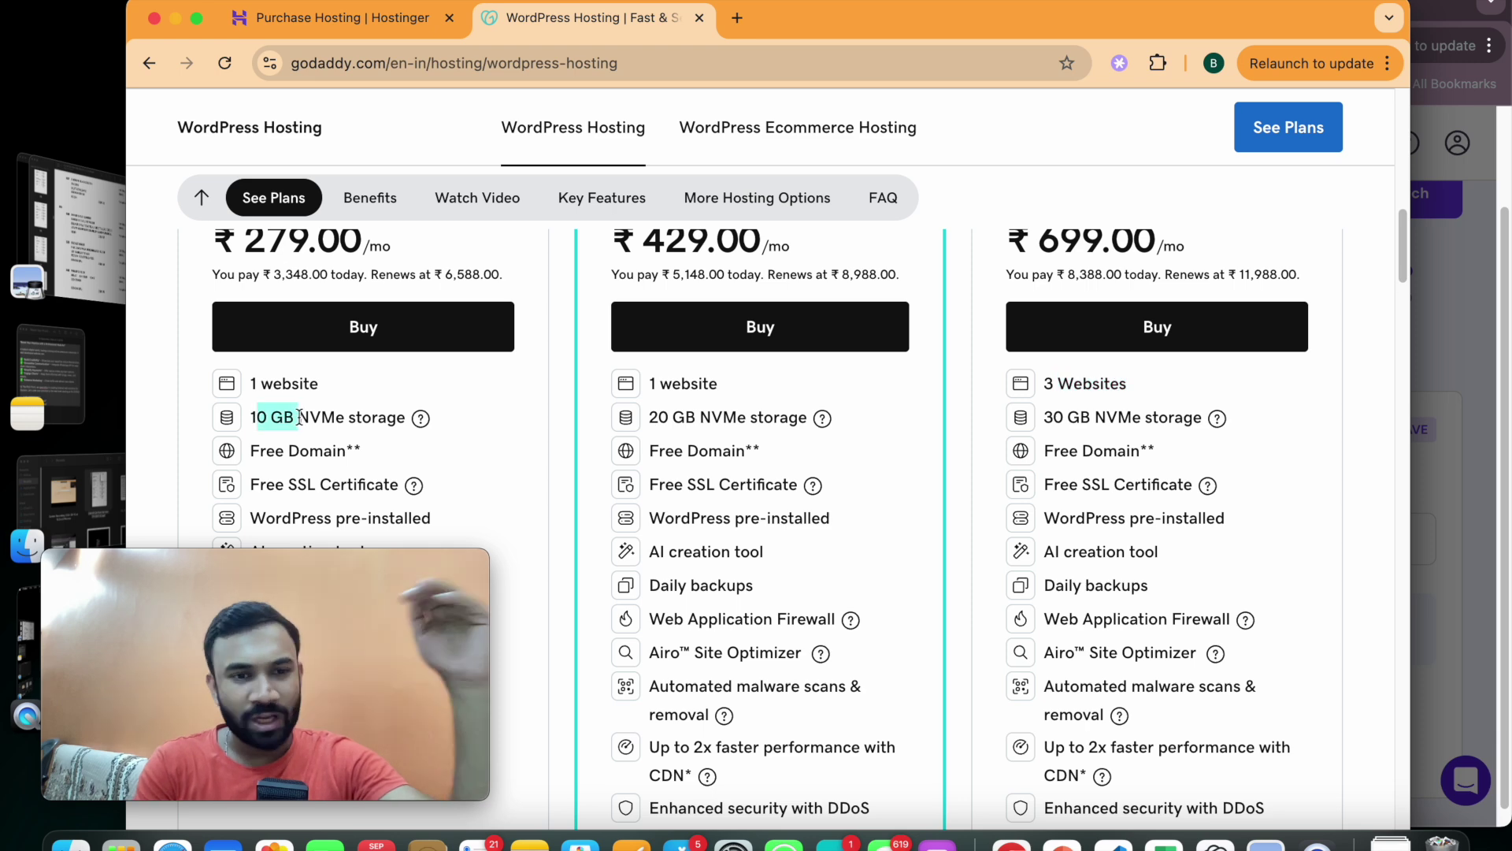
pyautogui.moveTo(650, 418); pyautogui.dragTo(697, 418)
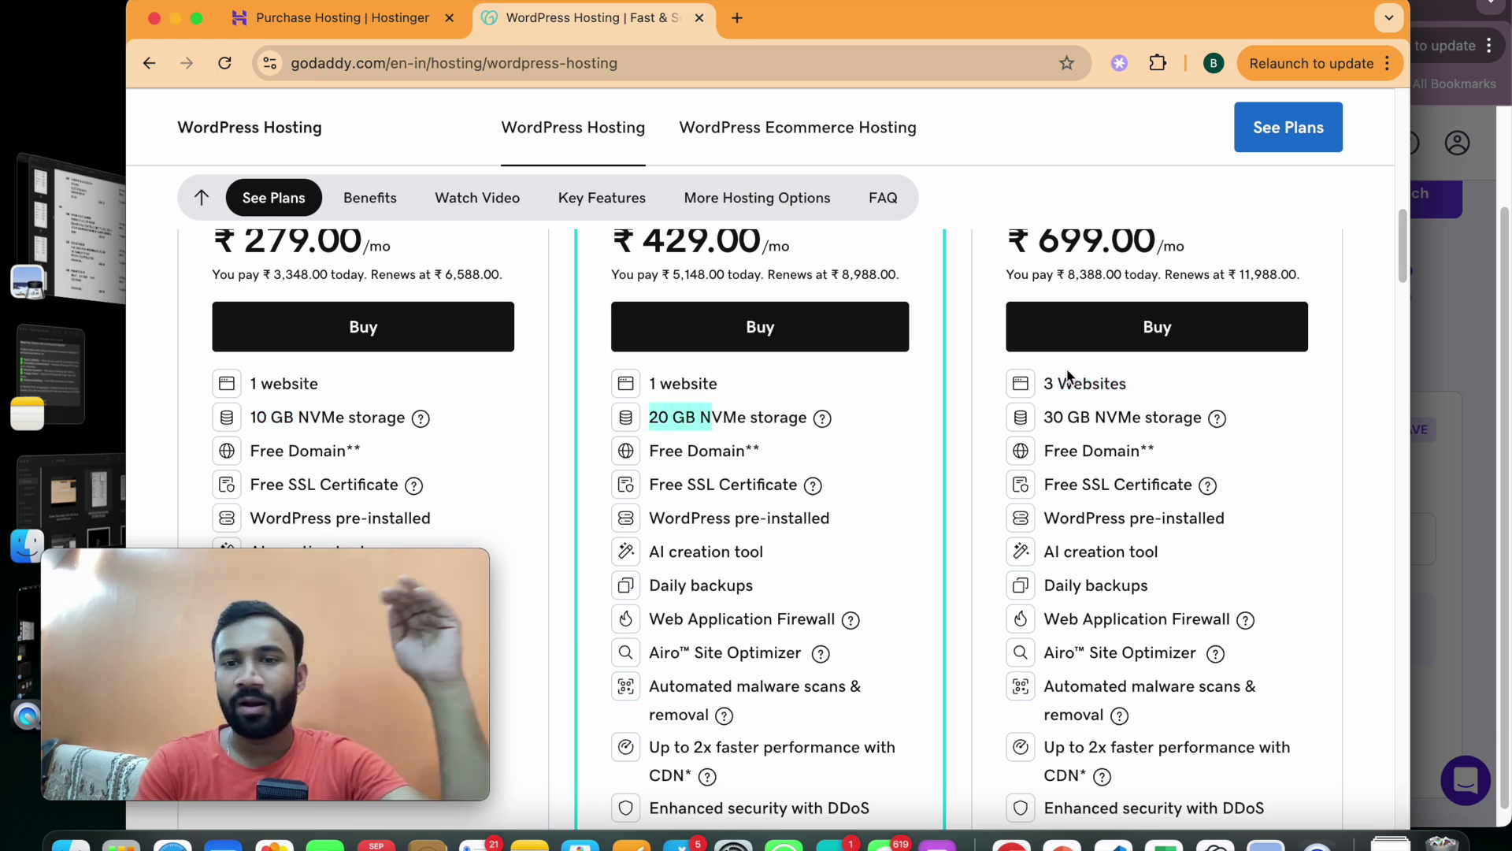
pyautogui.moveTo(1045, 418); pyautogui.dragTo(1095, 413)
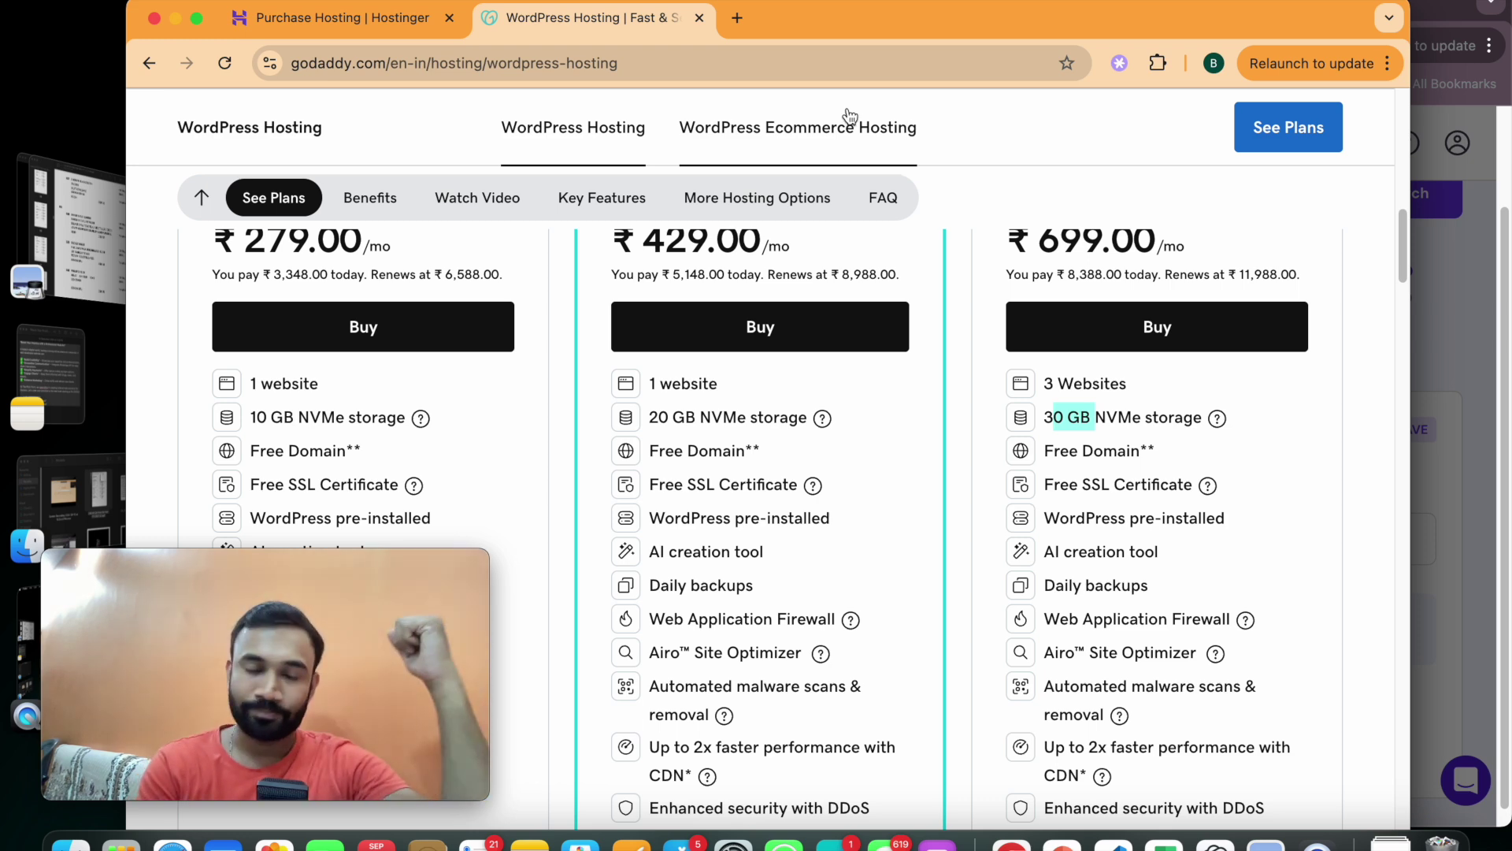
pyautogui.scroll(3, 758, 437)
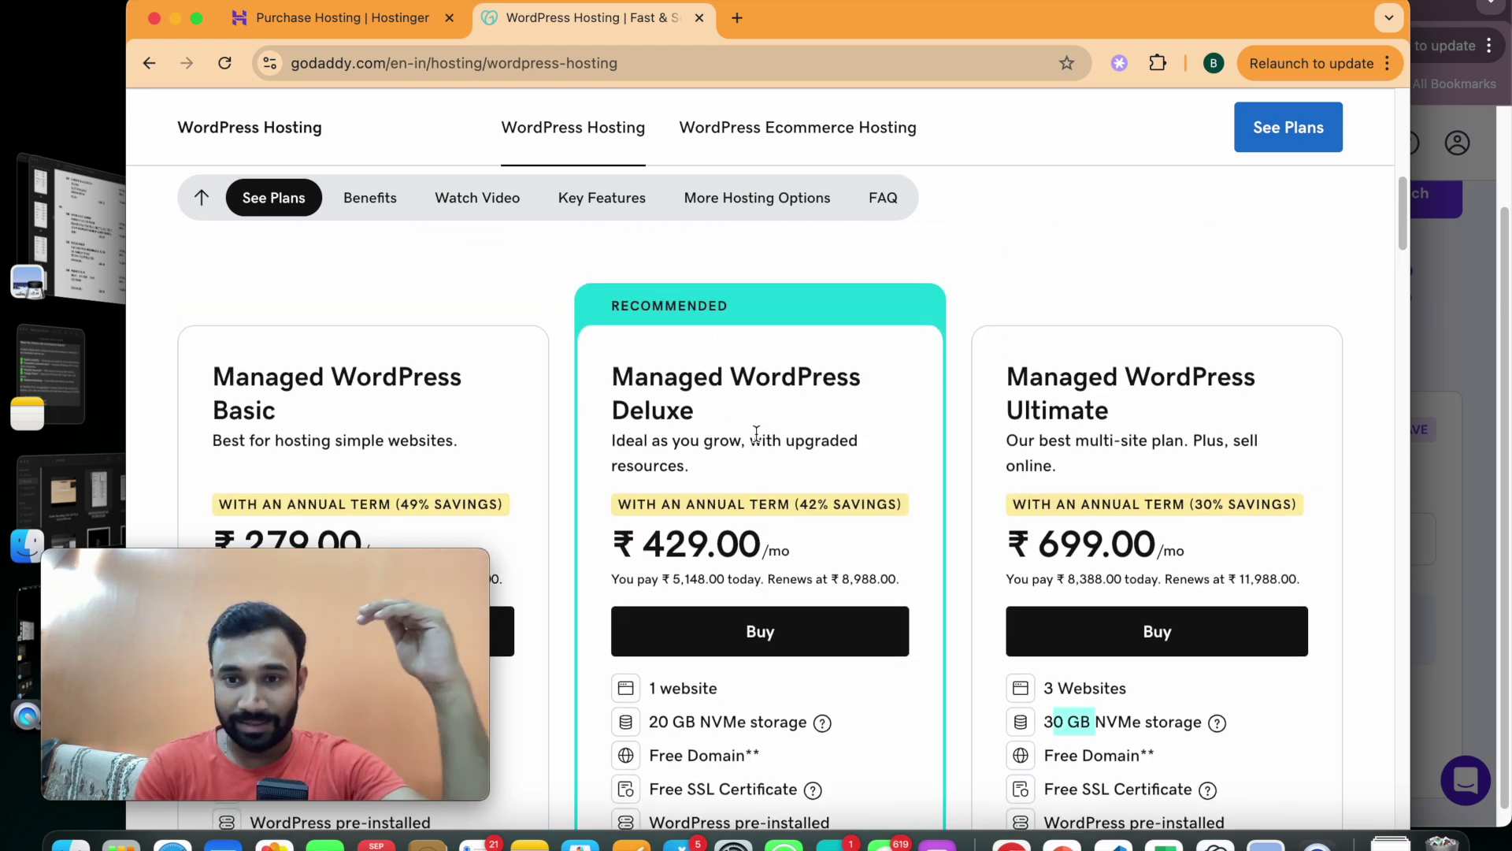
pyautogui.scroll(-1, 761, 445)
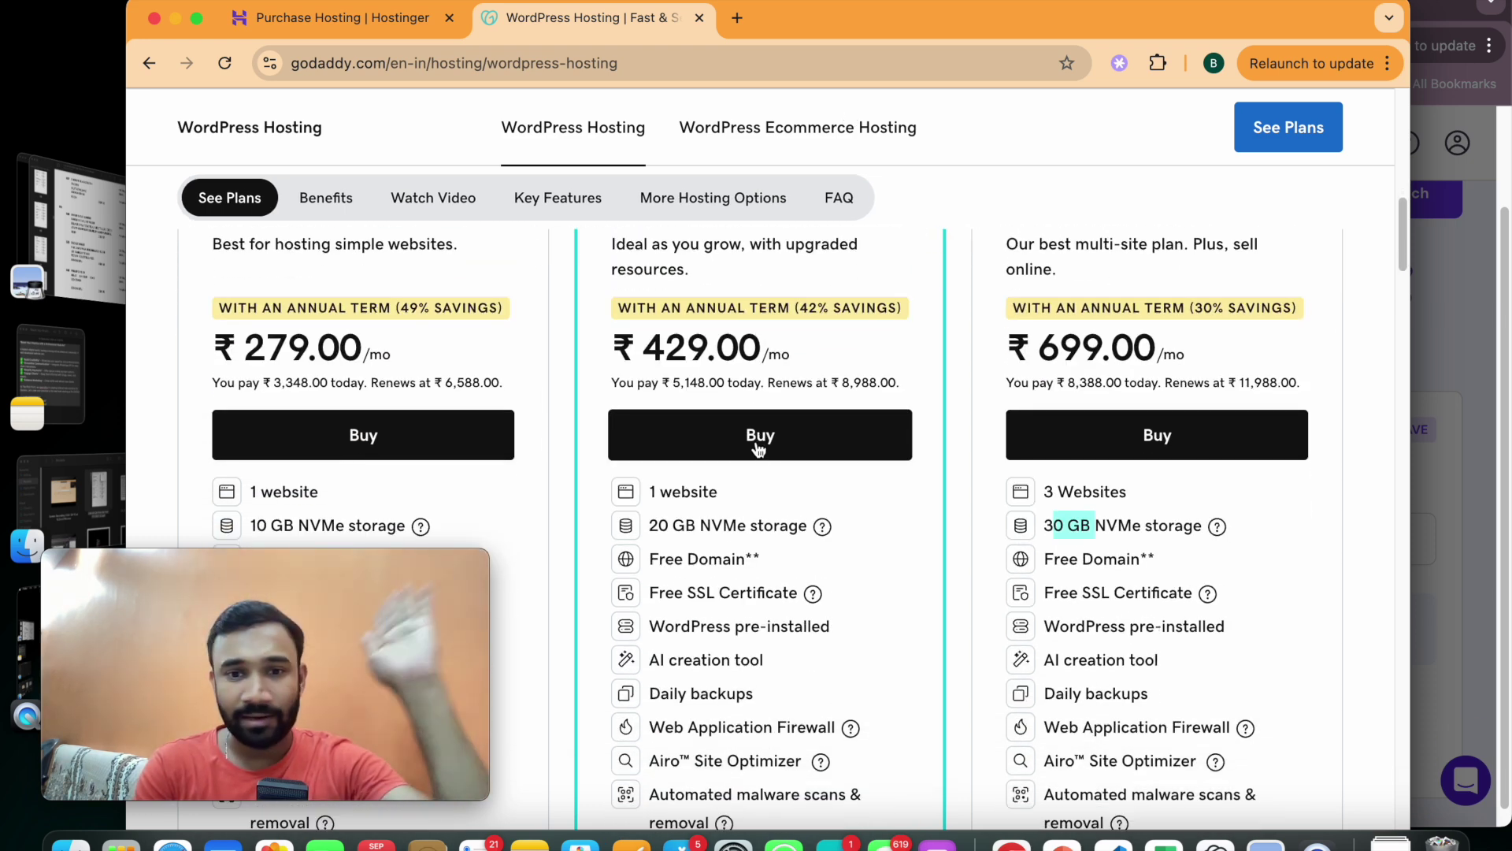
# Step: Add the Managed WordPress Deluxe plan to the cart and check the subtotal for the 12-month term
pyautogui.click(759, 439)
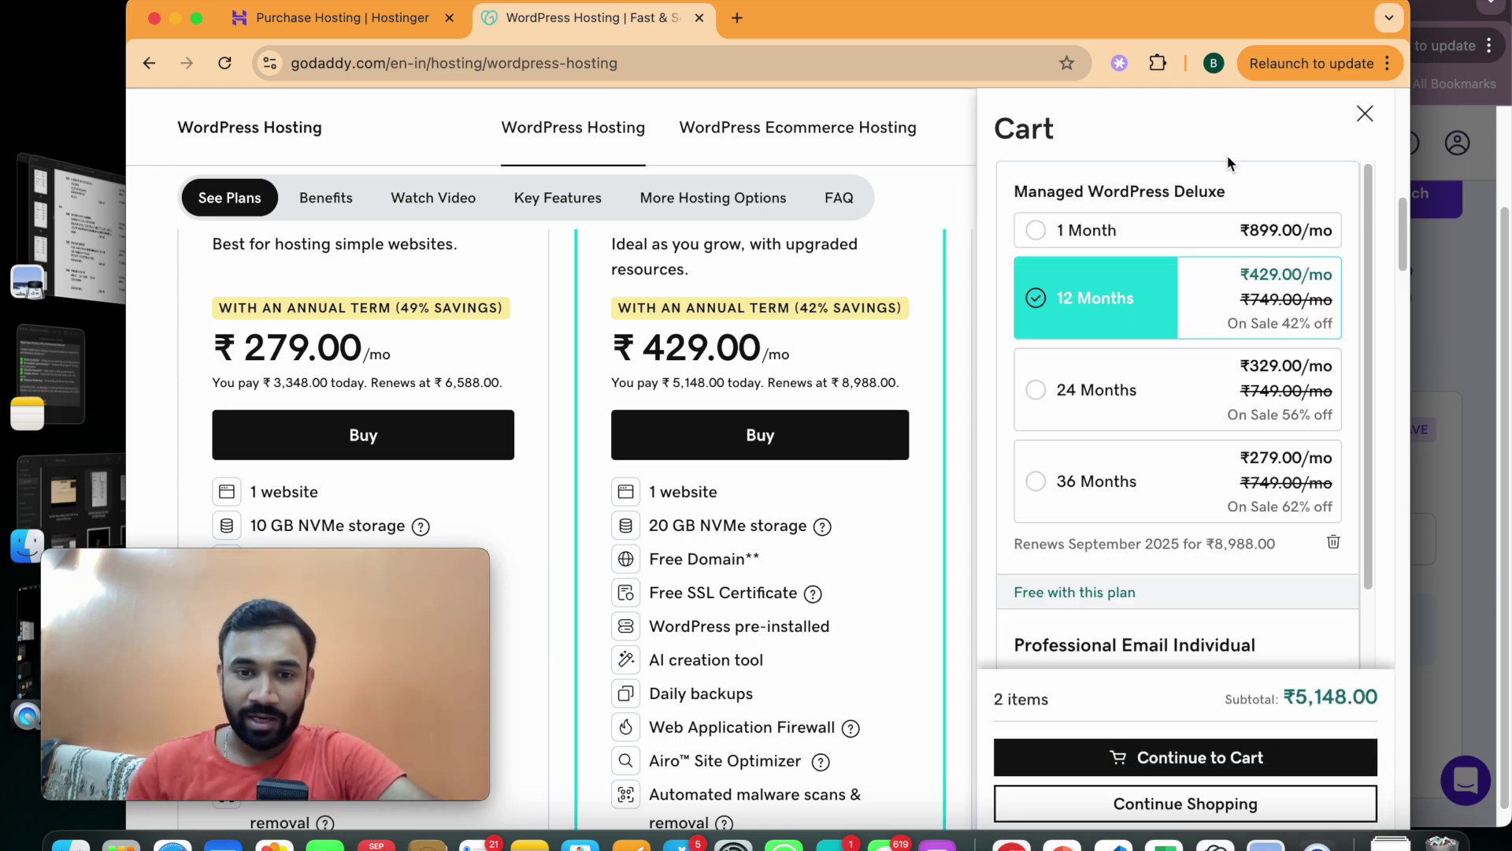
pyautogui.scroll(-2, 854, 516)
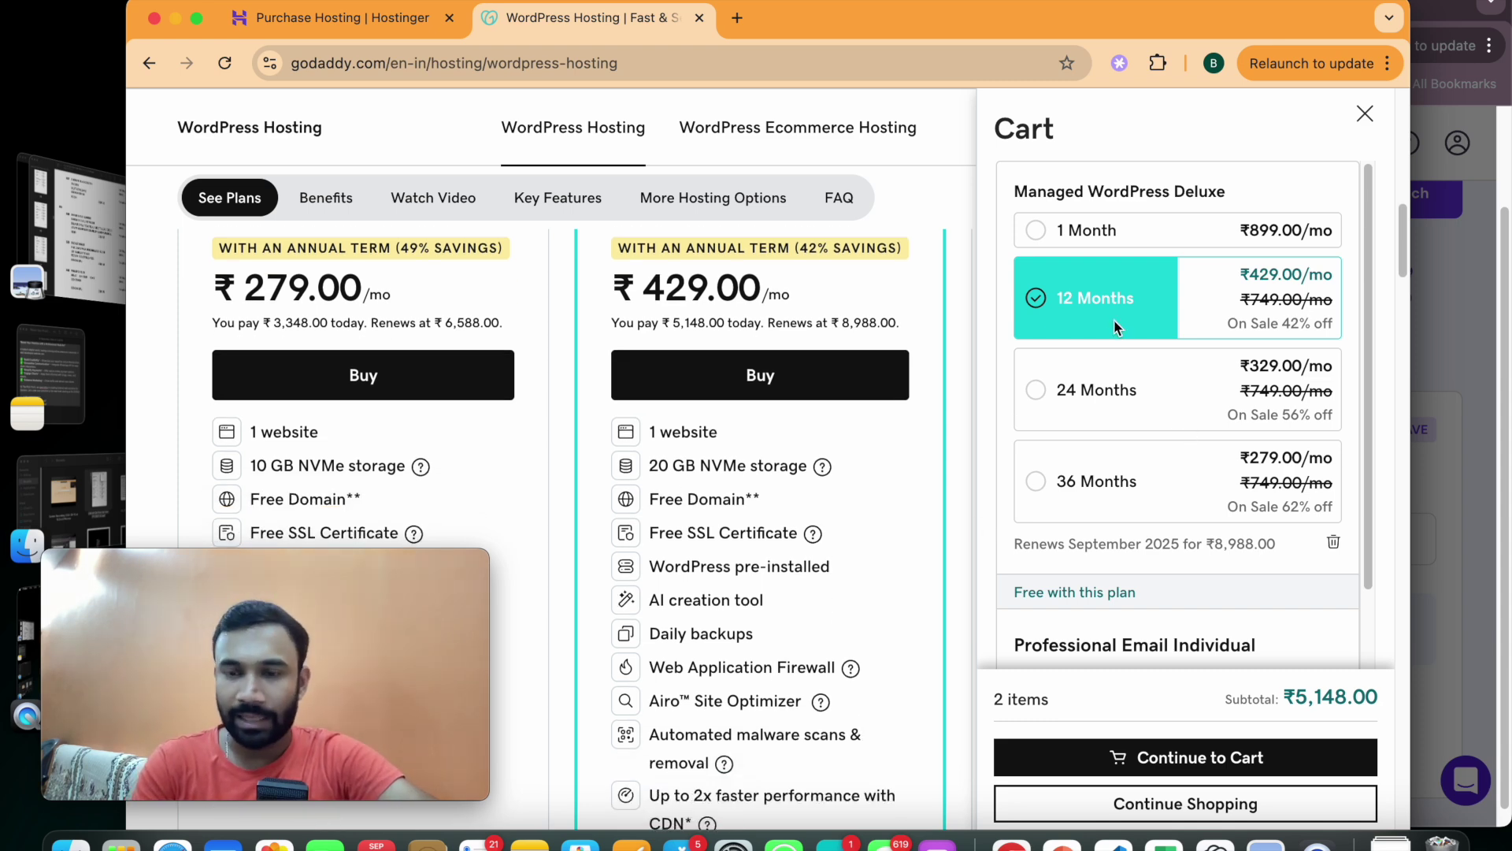
pyautogui.scroll(-2, 1139, 416)
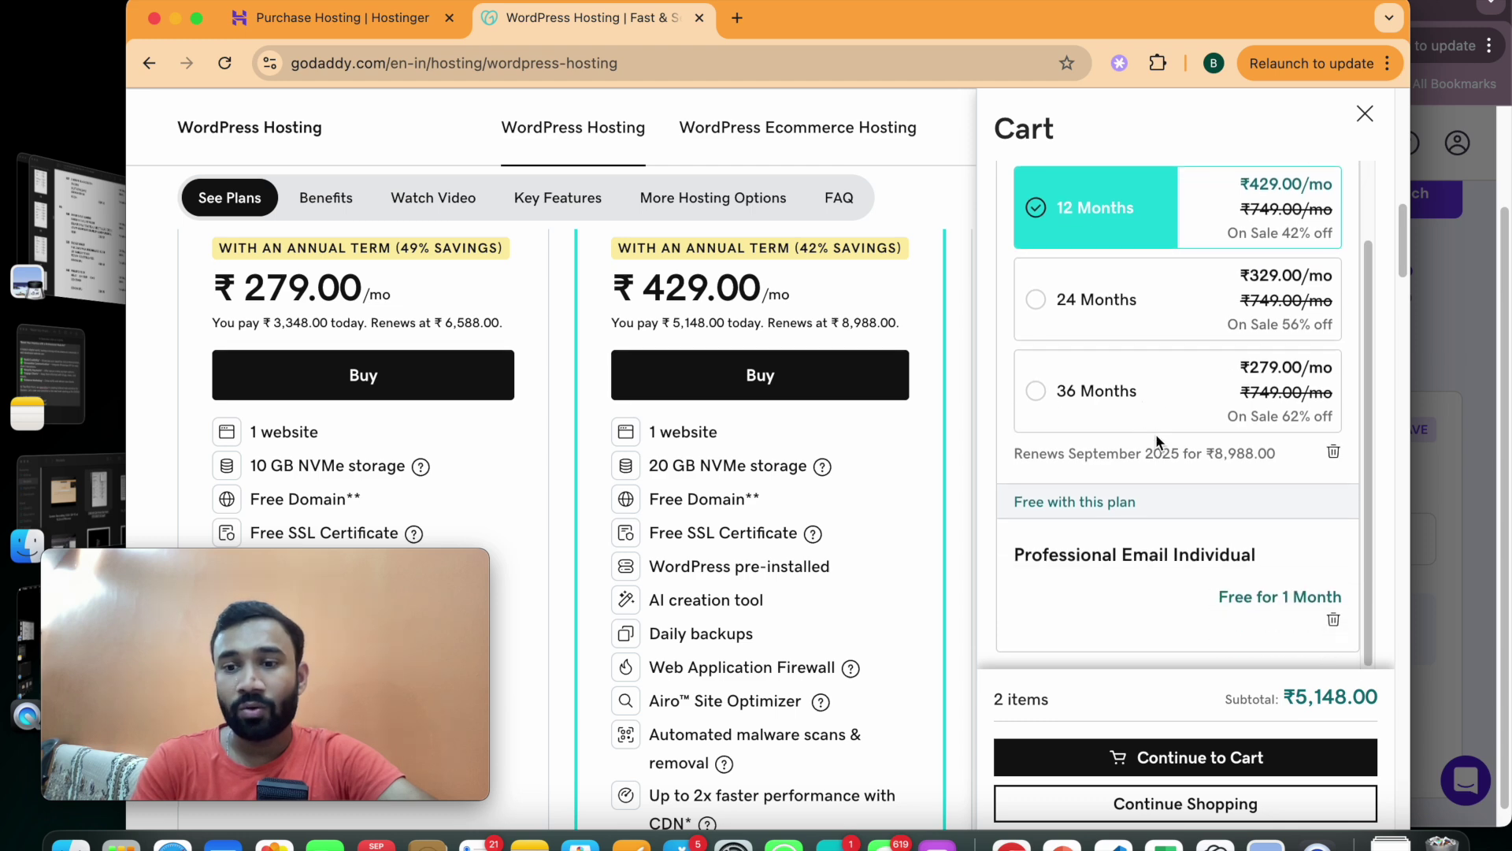
pyautogui.moveTo(1296, 698); pyautogui.dragTo(1361, 697)
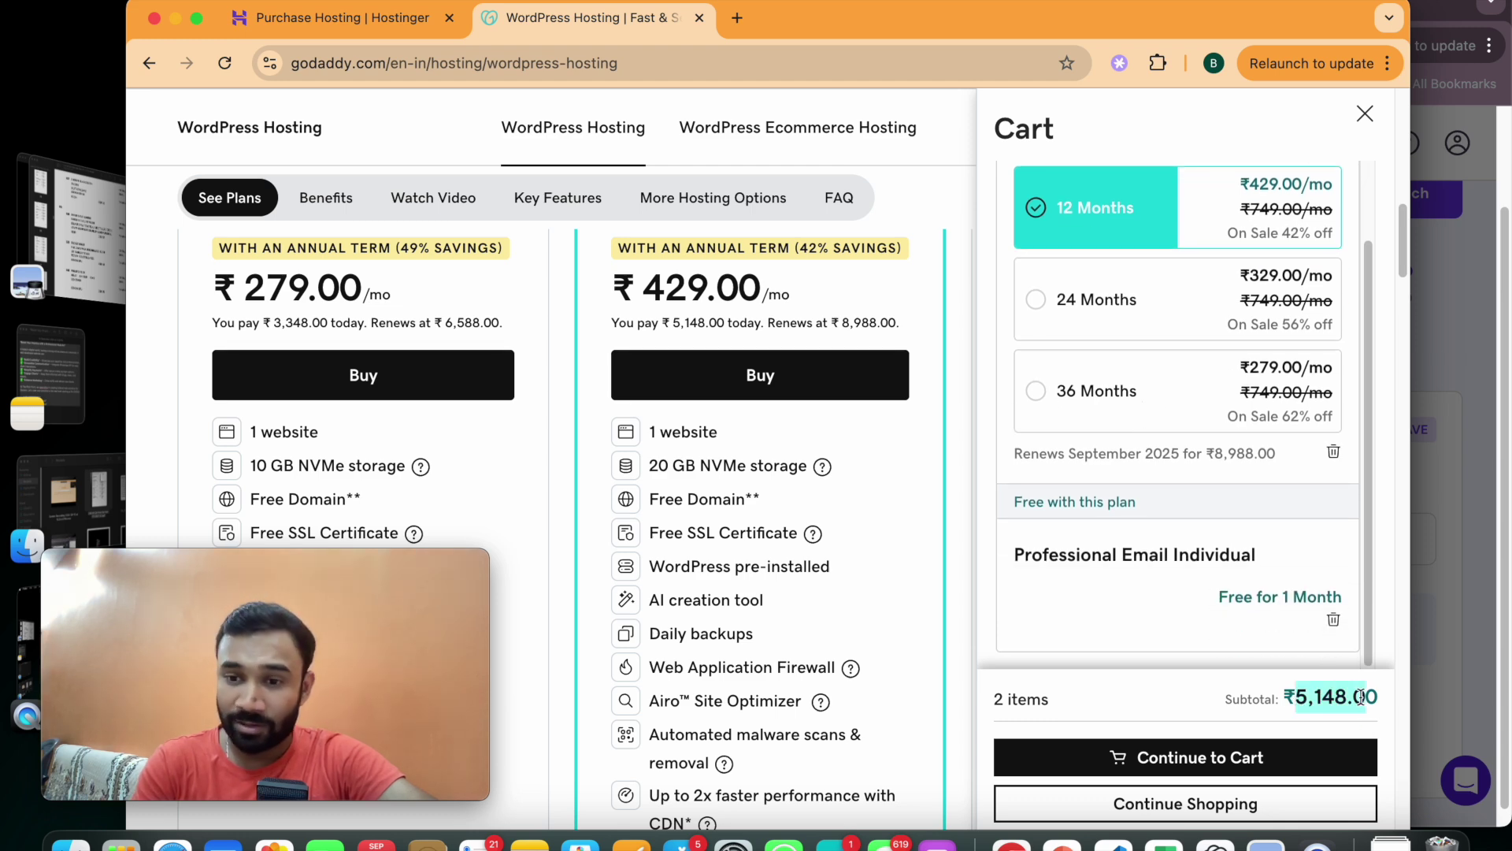
pyautogui.scroll(2, 1257, 499)
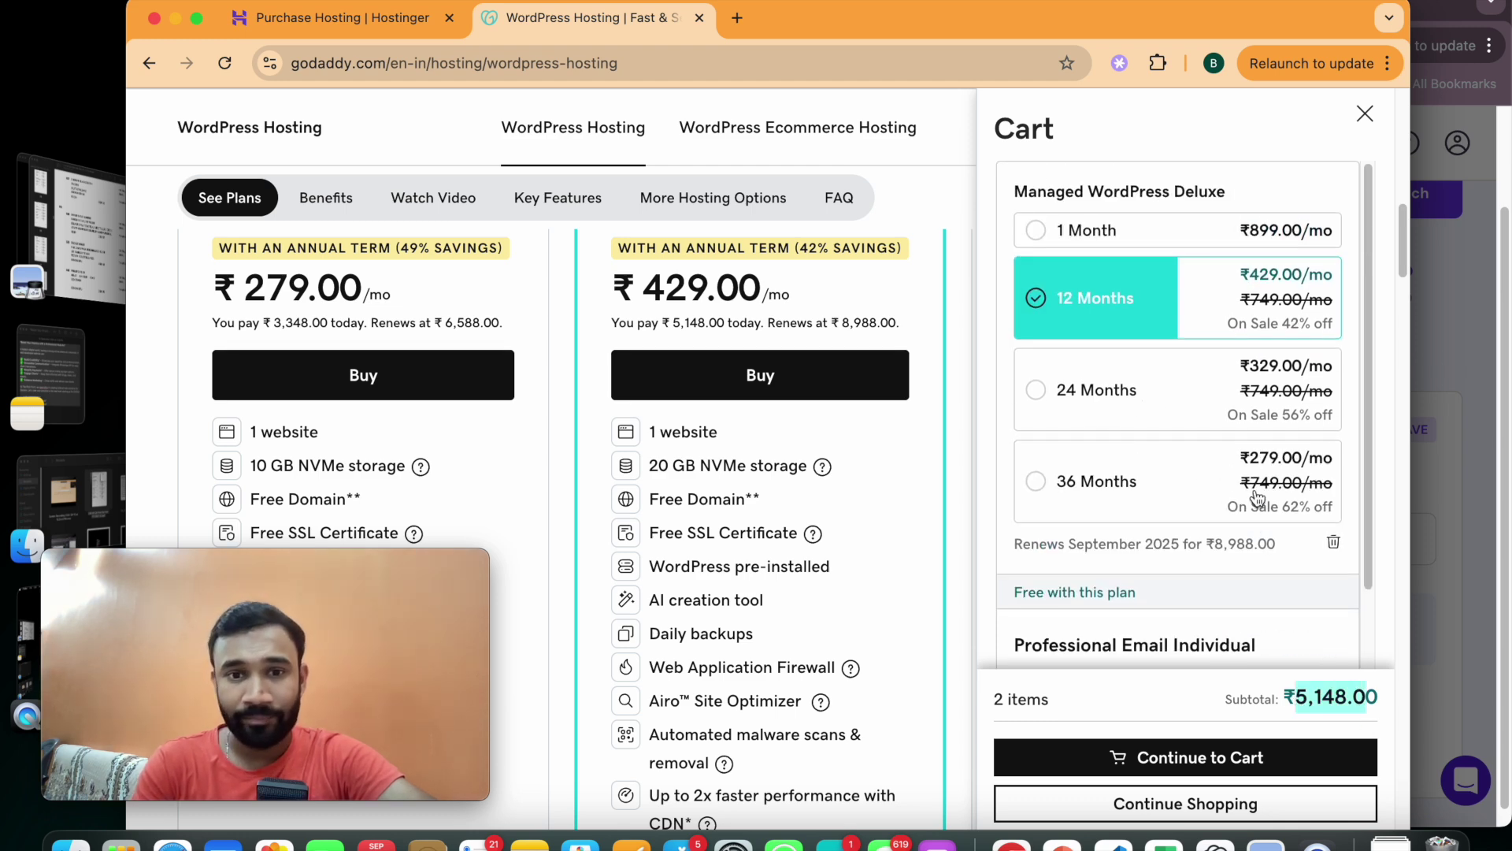
# Step: Set the Managed WordPress Deluxe term to 24 months and check the subtotal
pyautogui.click(1087, 406)
pyautogui.scroll(-2, 1279, 564)
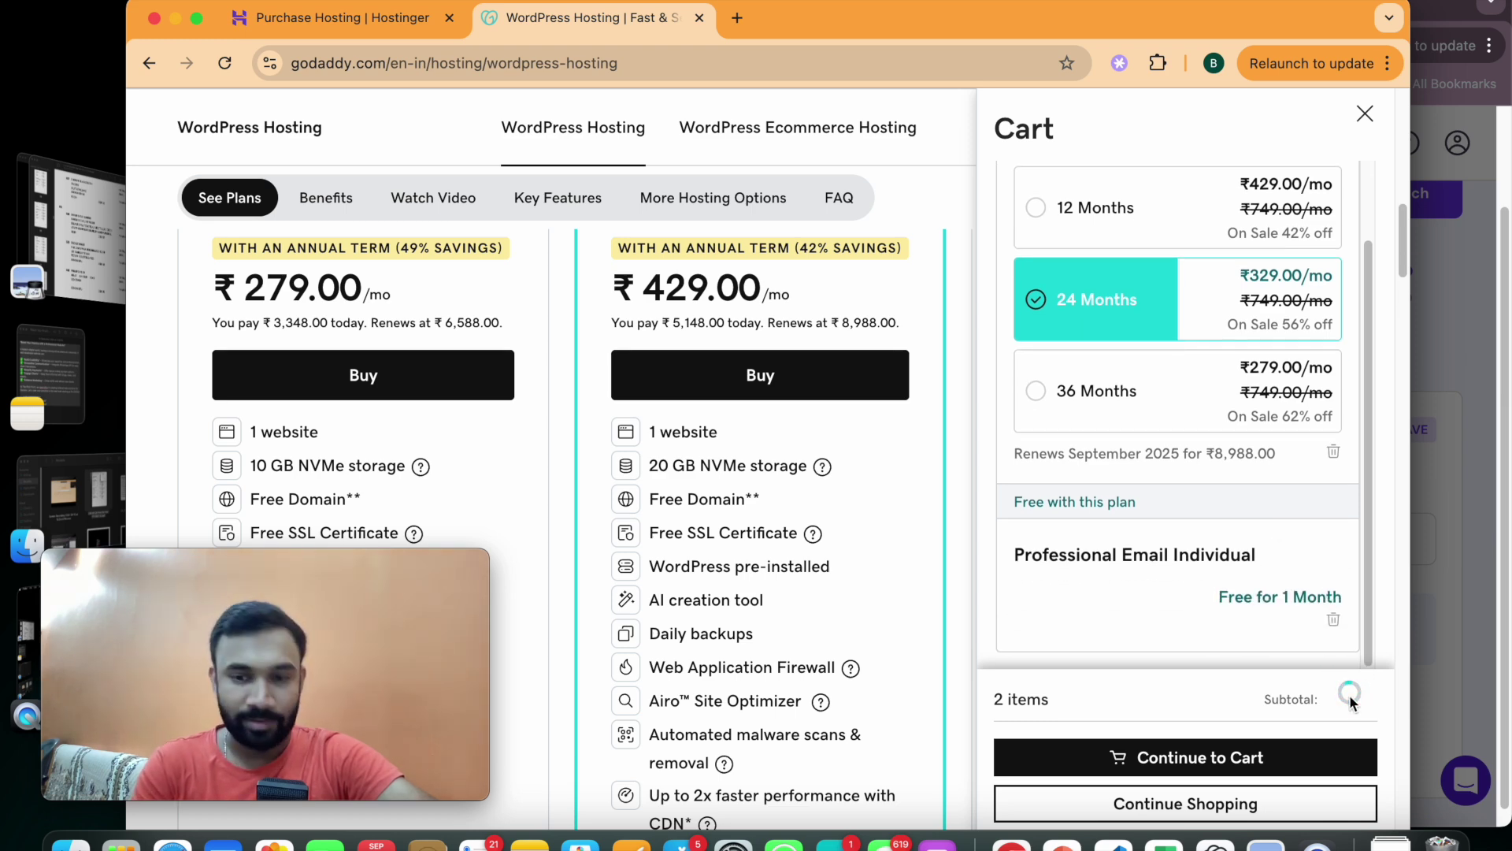
pyautogui.moveTo(1305, 701); pyautogui.dragTo(1315, 702)
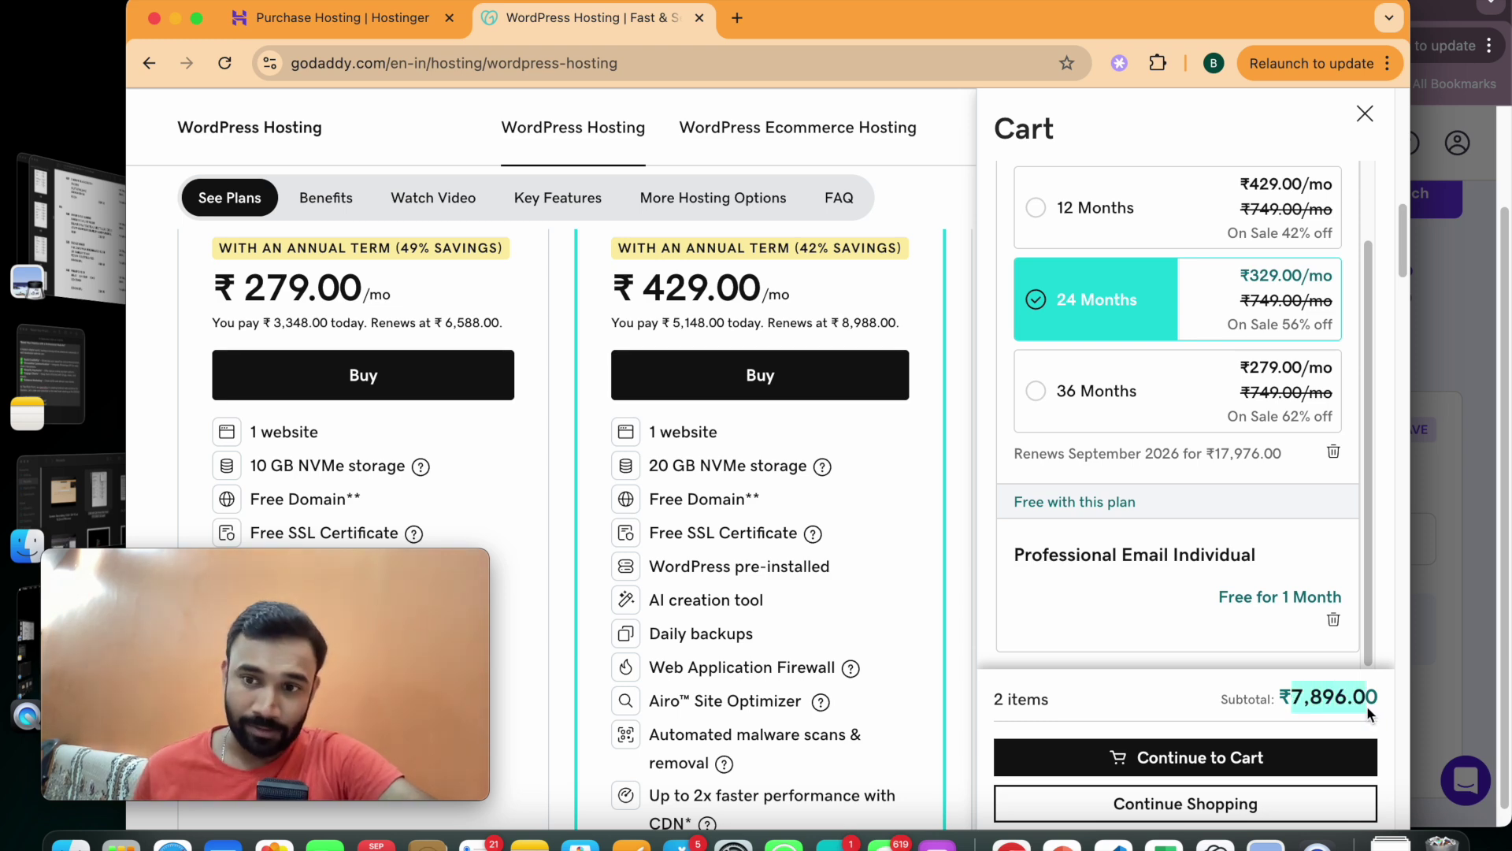
# Step: Set the Managed WordPress Deluxe term to 36 months and review the cart's subtotal
pyautogui.click(1089, 398)
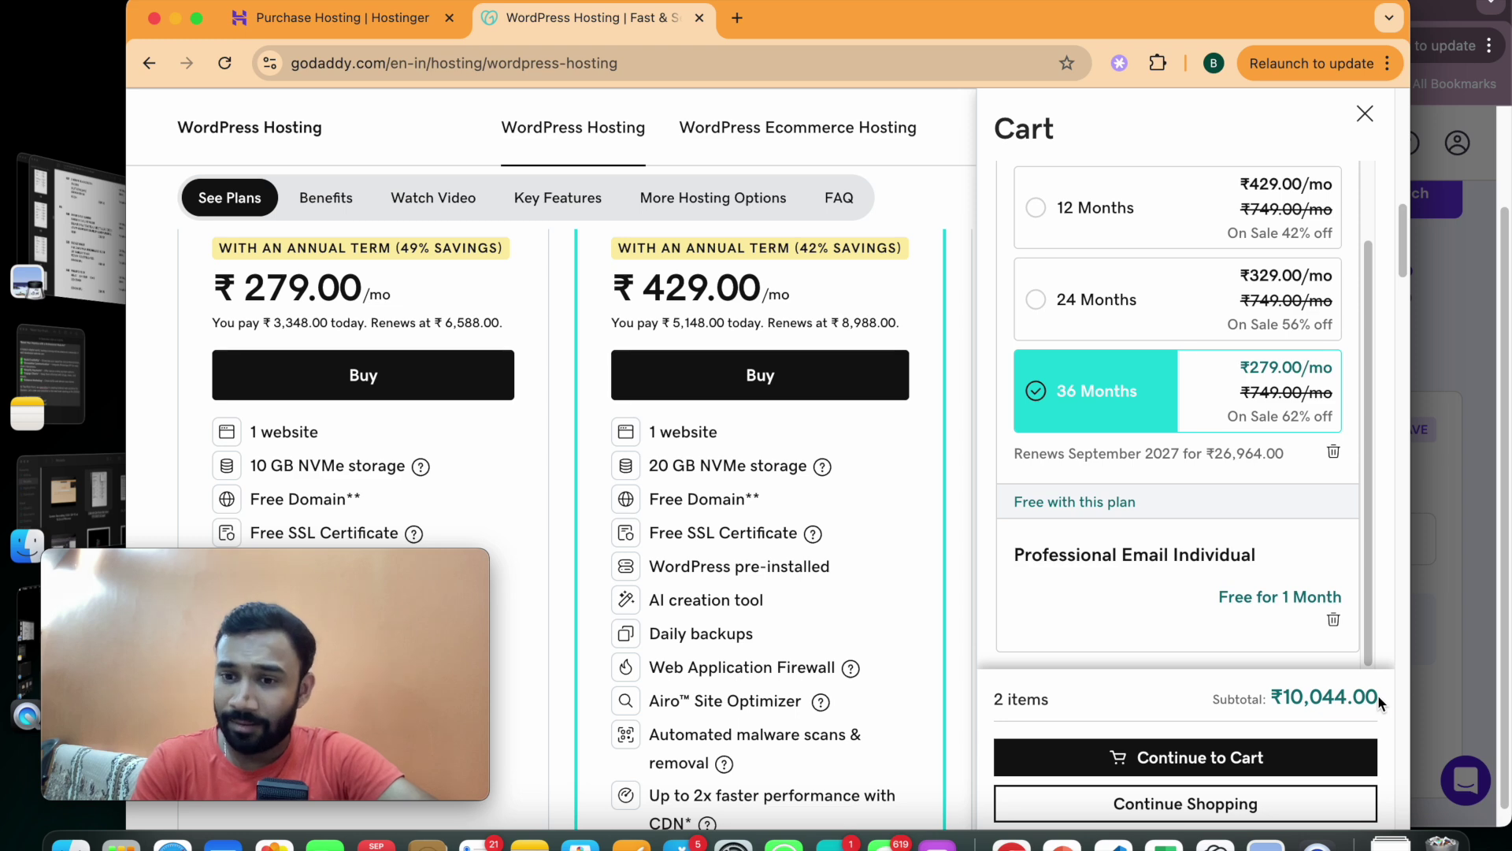
pyautogui.moveTo(1287, 700); pyautogui.dragTo(1343, 696)
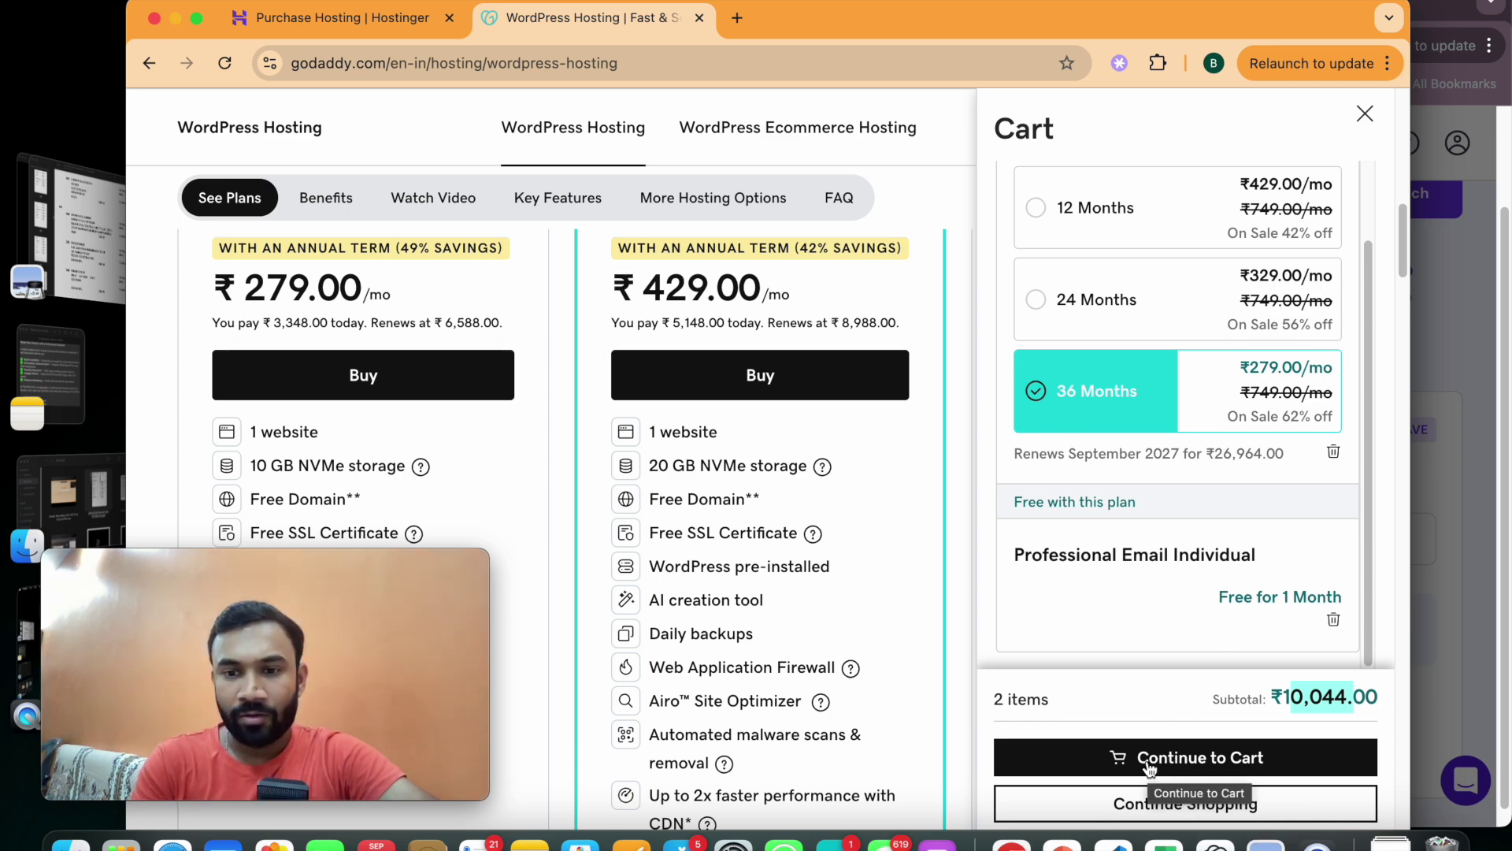
pyautogui.scroll(2, 1234, 266)
pyautogui.scroll(-2, 1233, 265)
pyautogui.scroll(-5, 1234, 265)
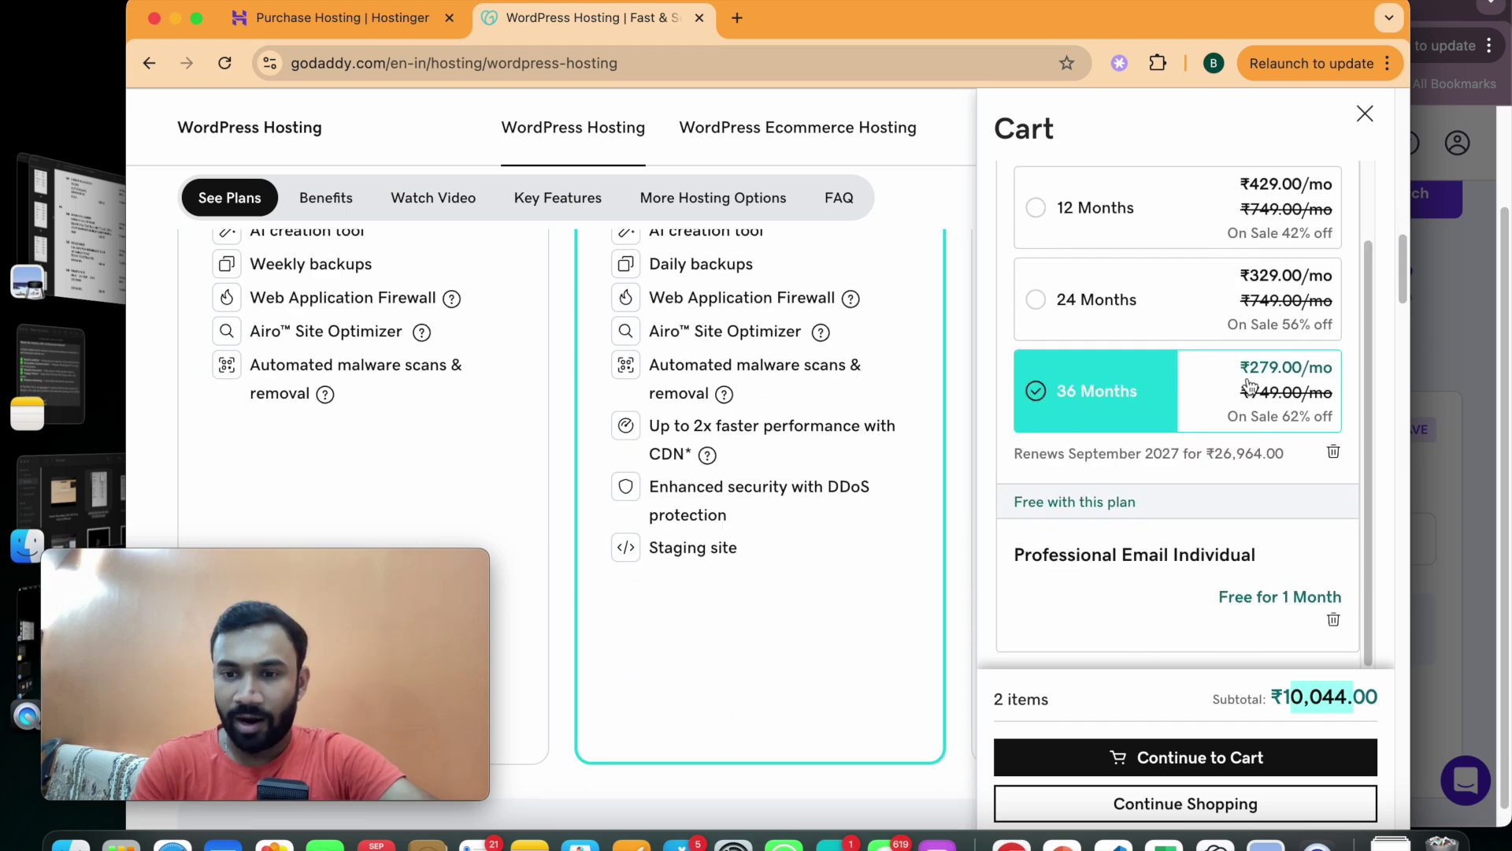
# Step: Continue to the full cart page and proceed to checkout with the 36-month Managed WordPress Deluxe order
pyautogui.click(1190, 760)
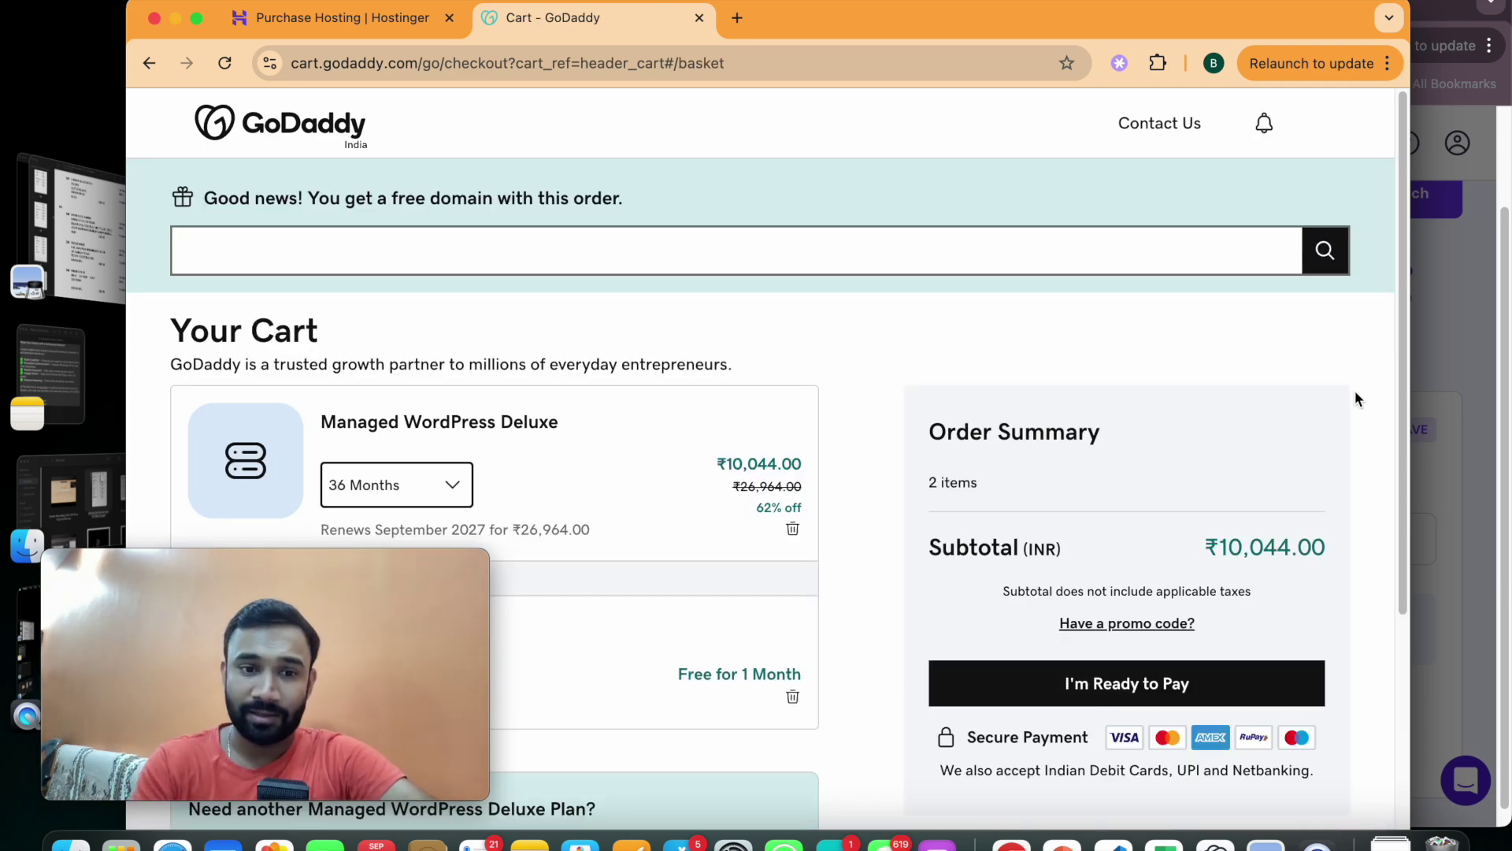
pyautogui.scroll(-5, 707, 690)
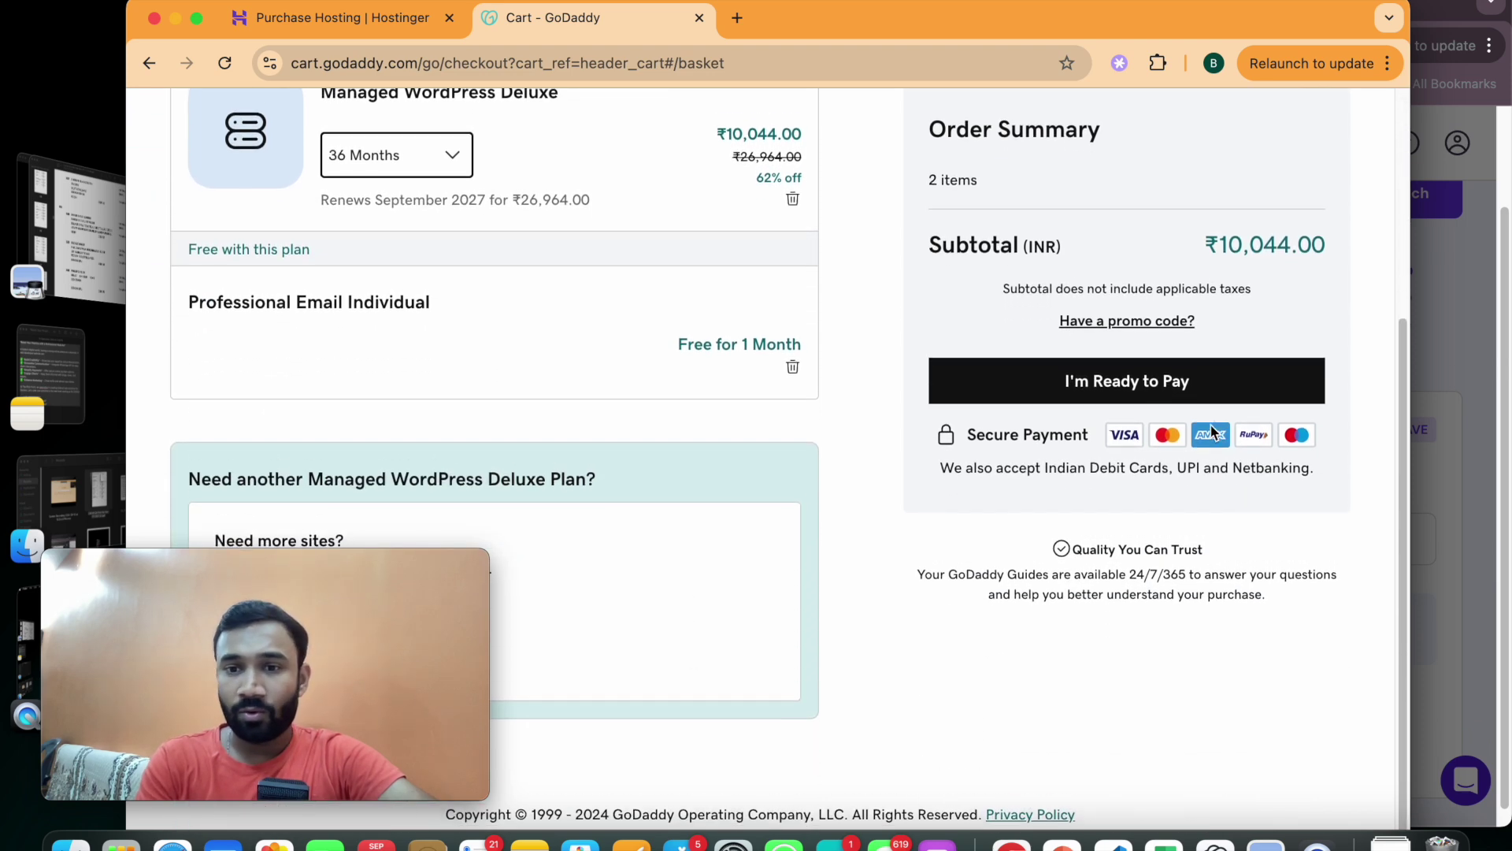
pyautogui.click(1159, 394)
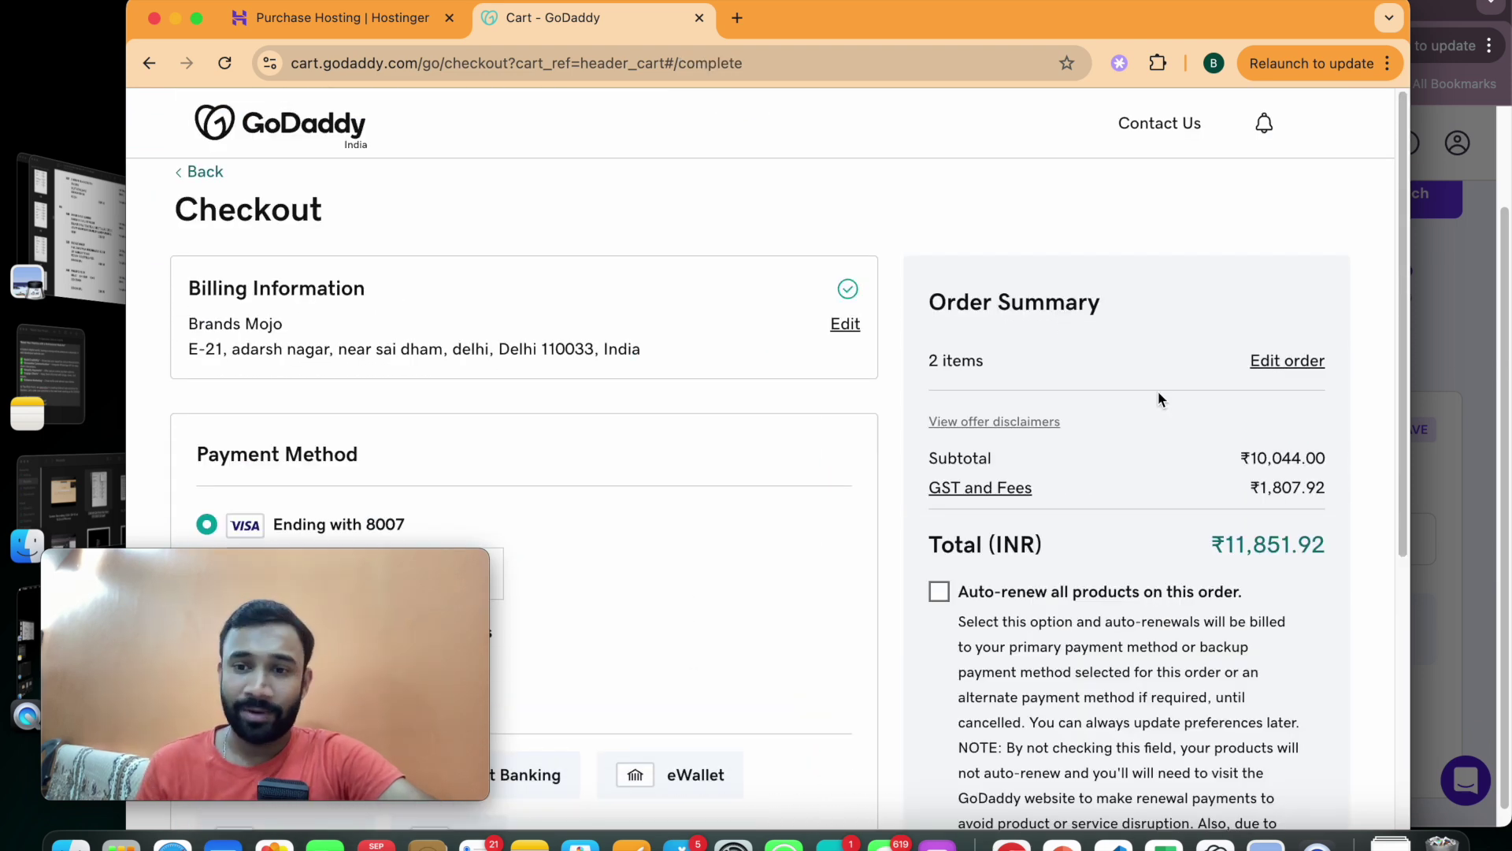
# Step: Review the order total including taxes and select the first saved UPI ID as the payment method
pyautogui.scroll(-5, 1158, 391)
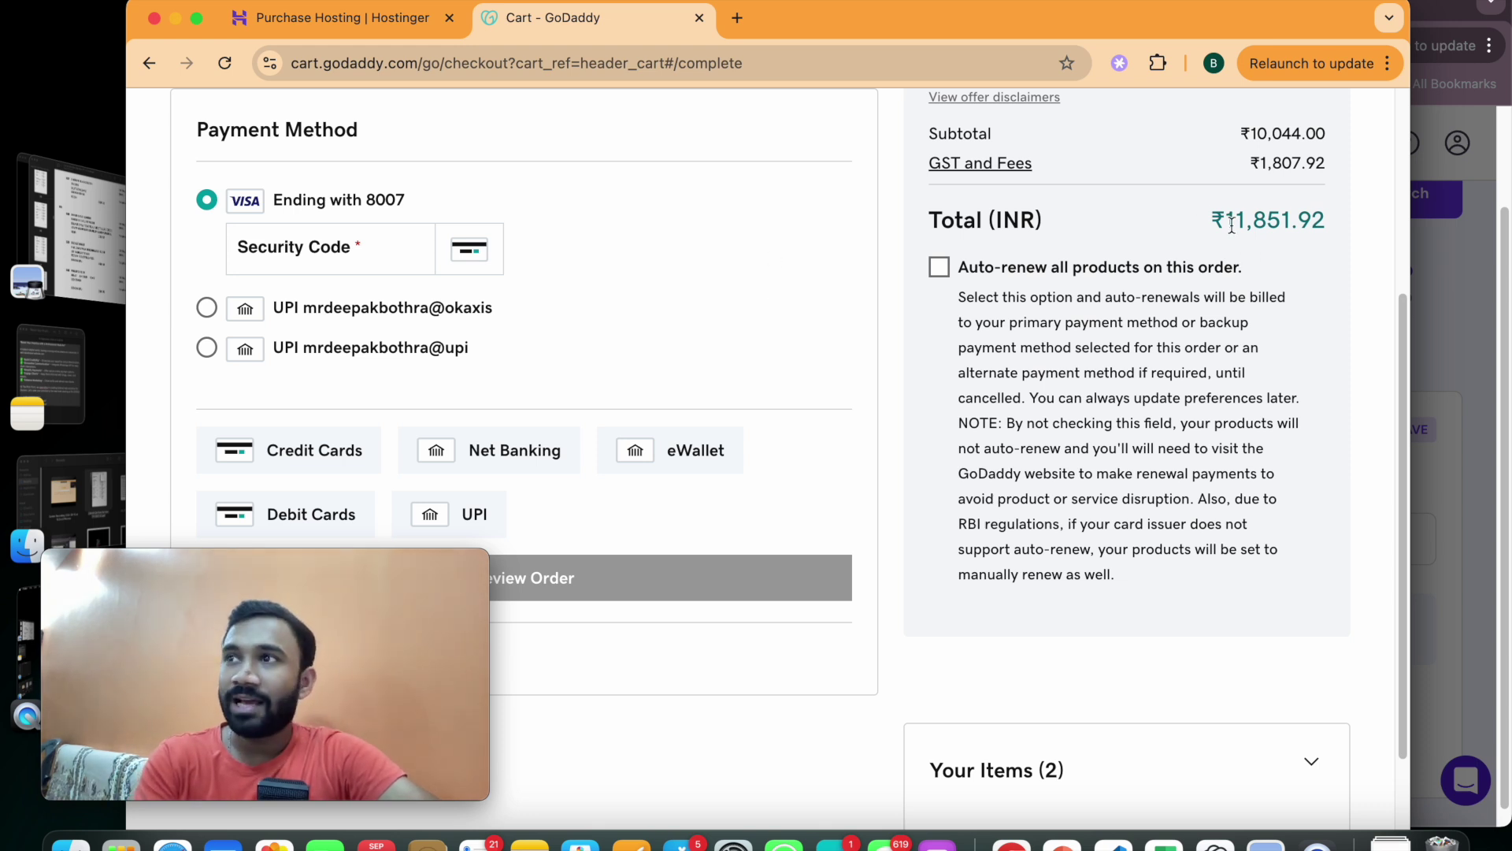
pyautogui.moveTo(1228, 219); pyautogui.dragTo(1325, 222)
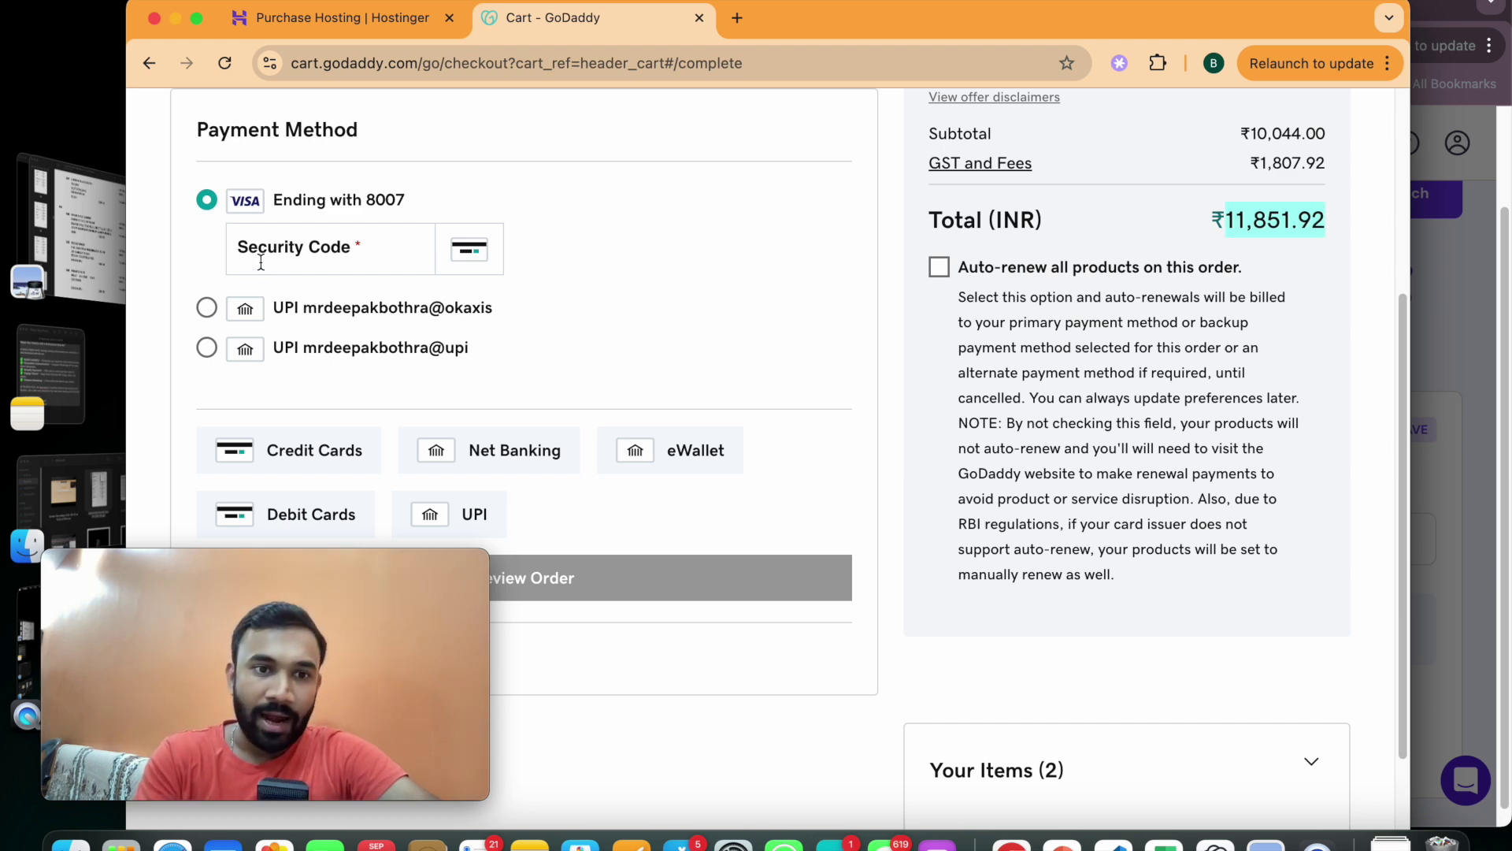
pyautogui.click(288, 314)
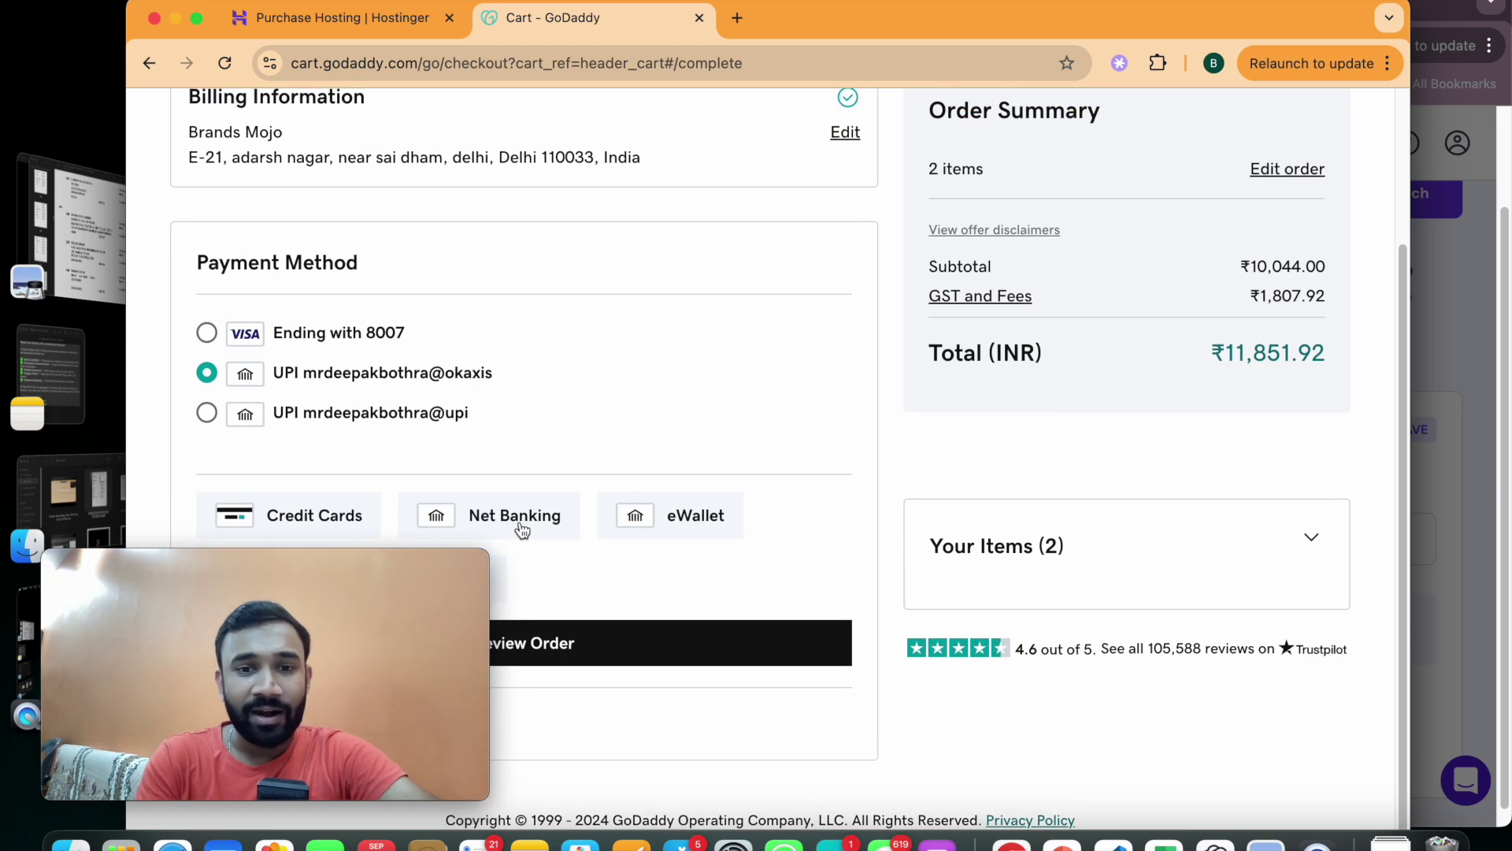
pyautogui.moveTo(512, 548); pyautogui.dragTo(1226, 217)
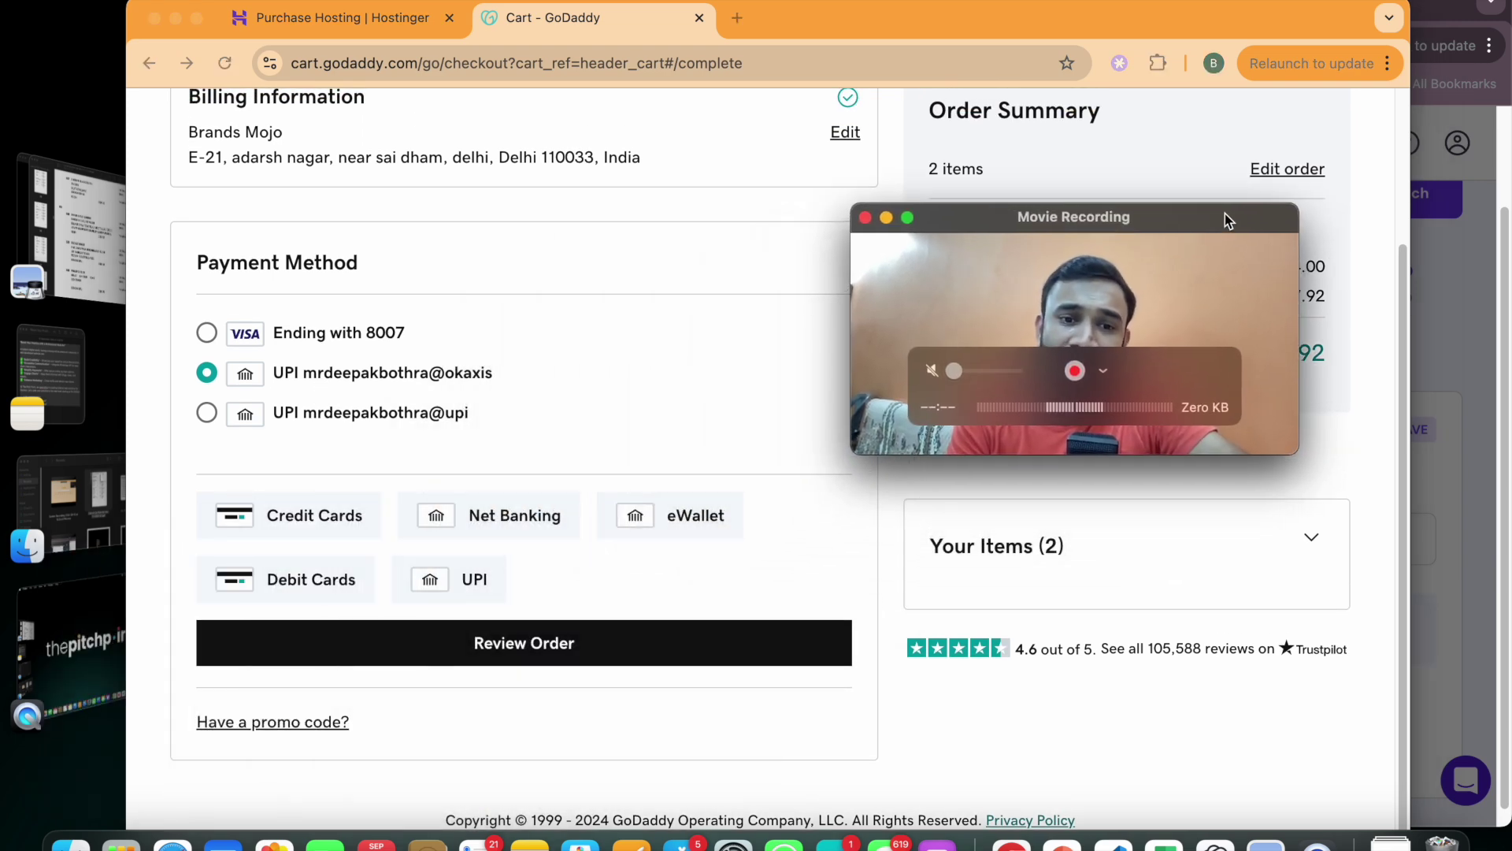
pyautogui.scroll(5, 460, 339)
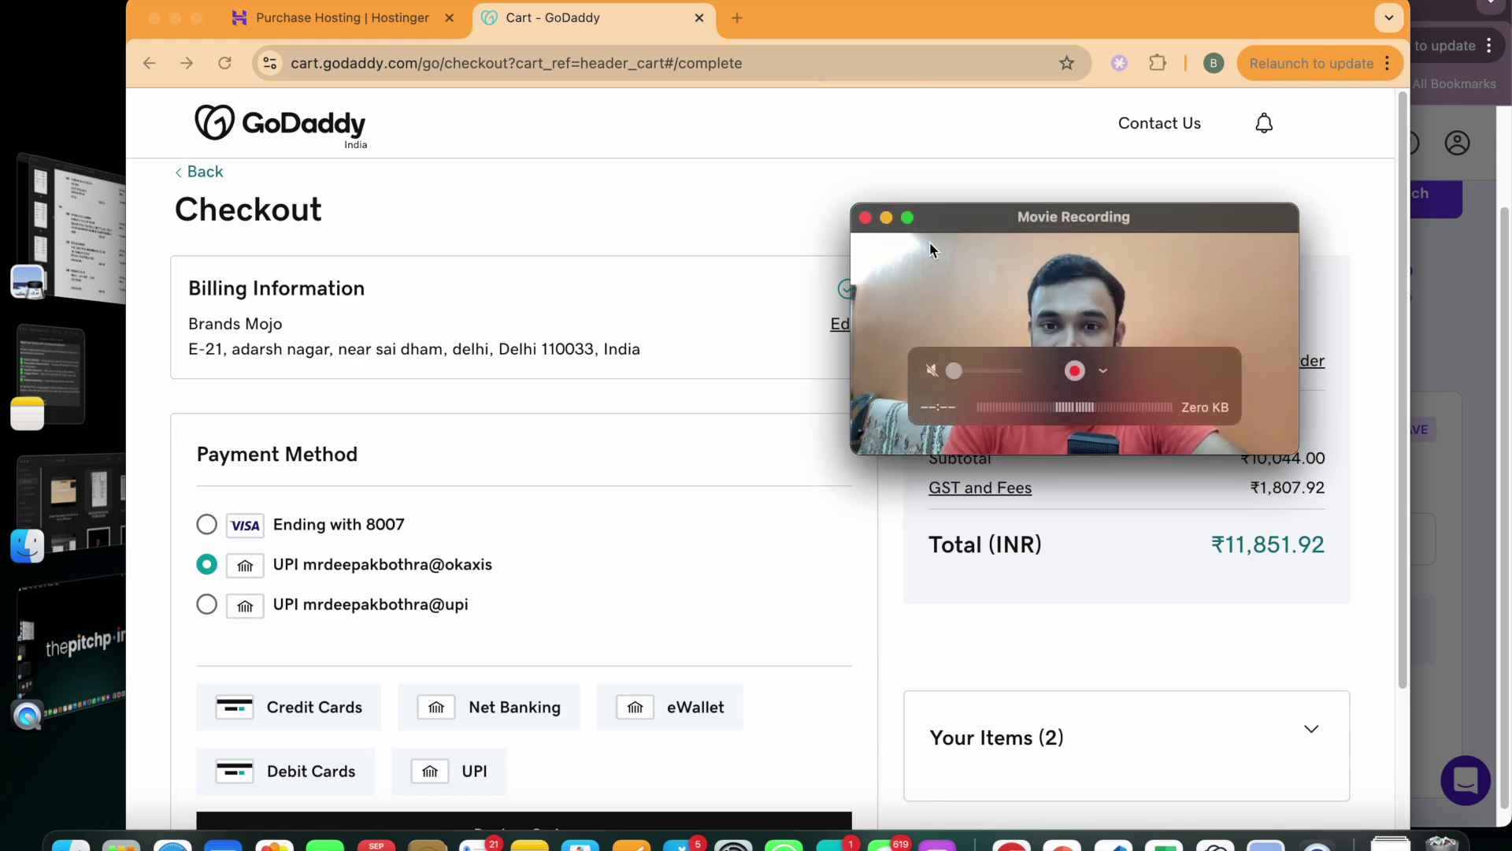
pyautogui.click(906, 214)
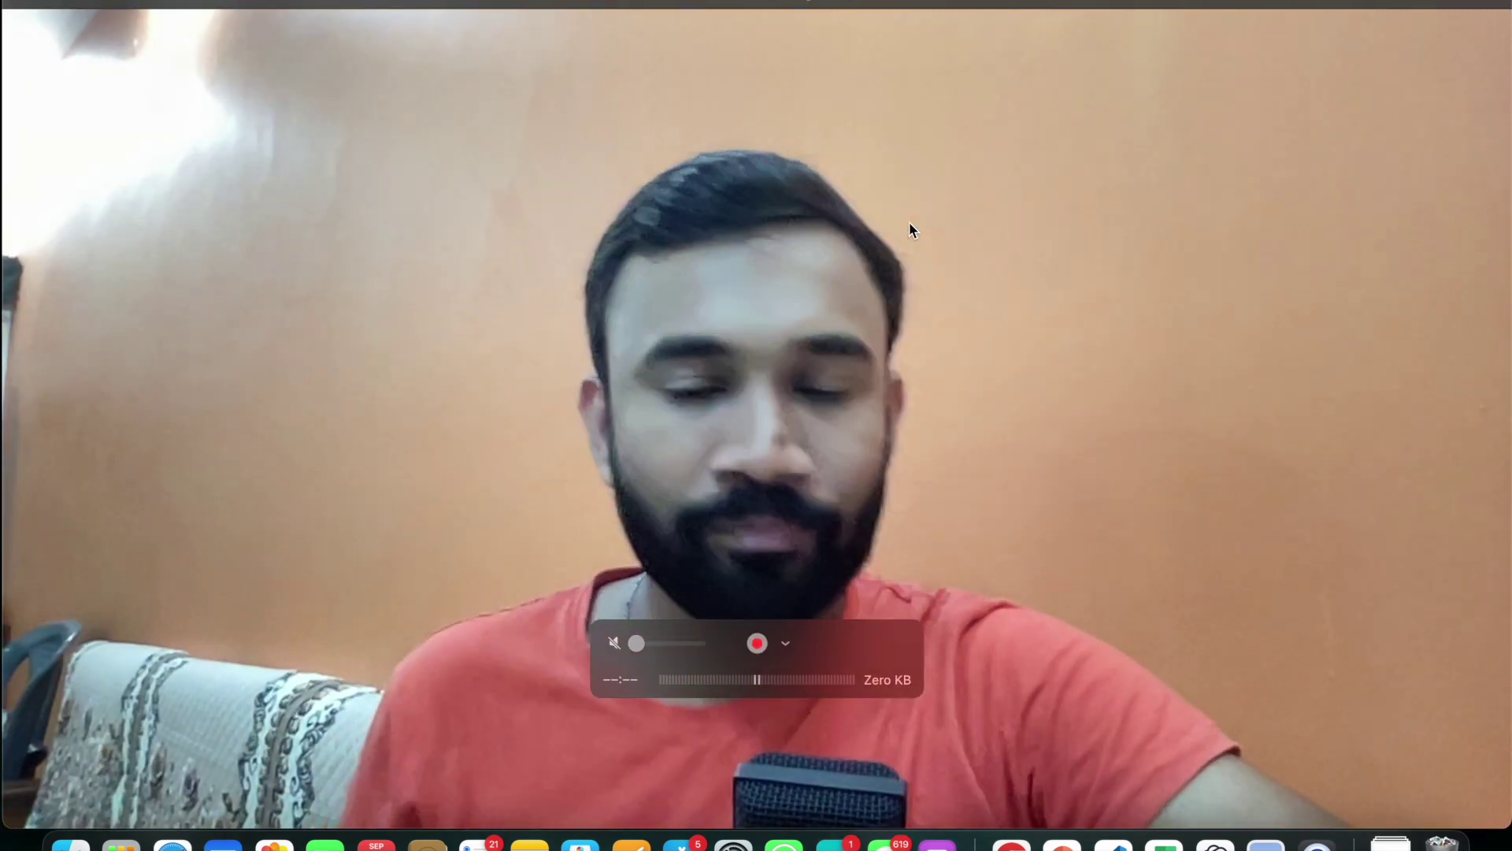